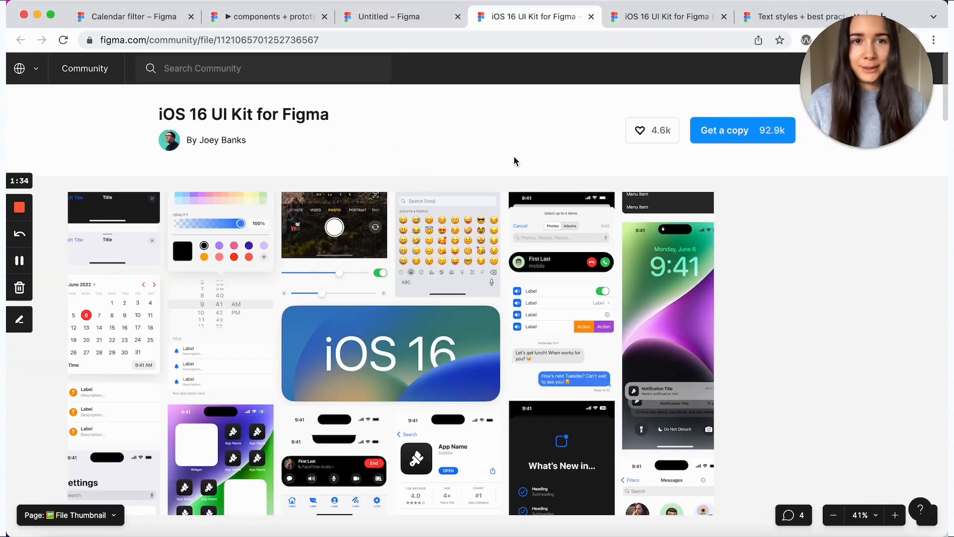
# Step: Copy the iPhone 14 / Light status bar from the iOS 16 UI Kit file into the Untitled file, placing it below the text styles
pyautogui.click(661, 20)
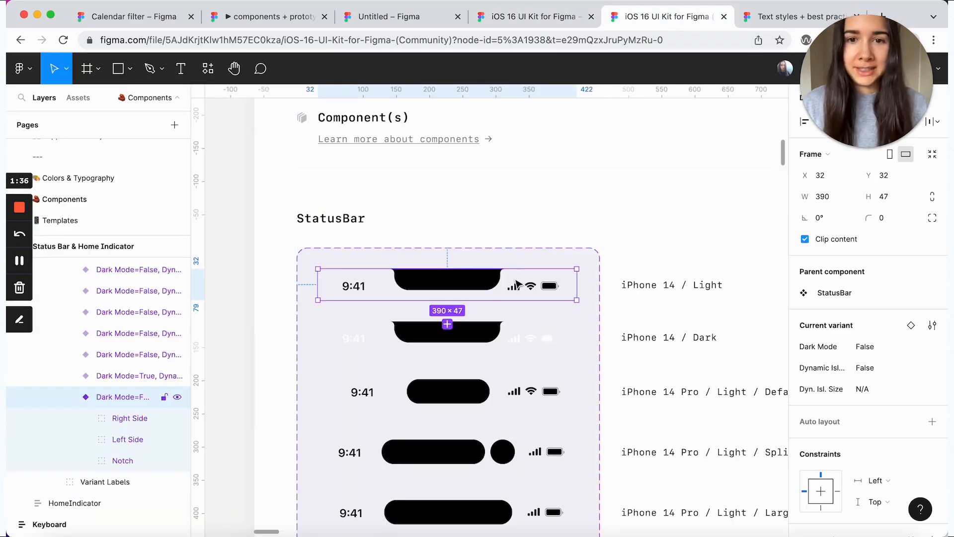
pyautogui.press('super+c')
pyautogui.click(407, 20)
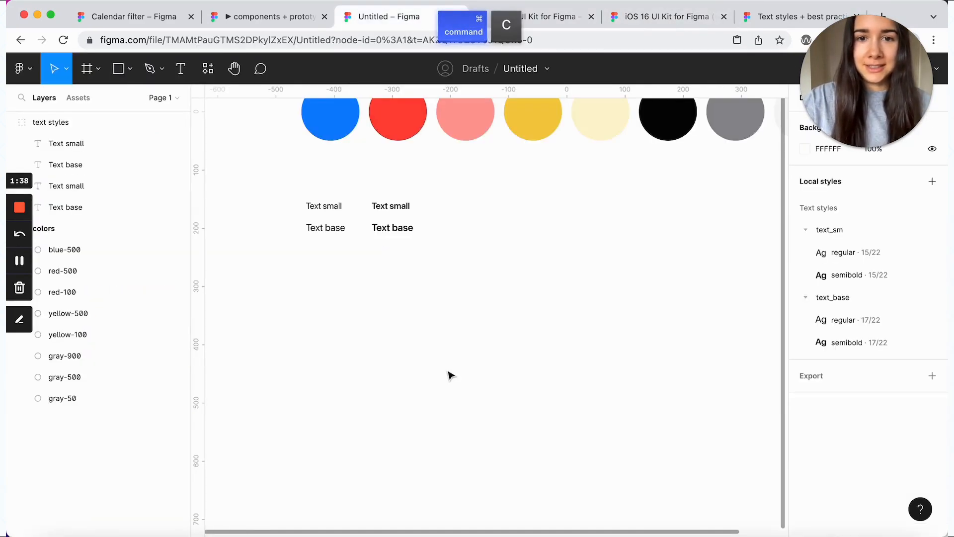
pyautogui.press('super+v')
pyautogui.moveTo(470, 325); pyautogui.dragTo(401, 323)
pyautogui.click(425, 273)
pyautogui.click(489, 323)
pyautogui.click(505, 273)
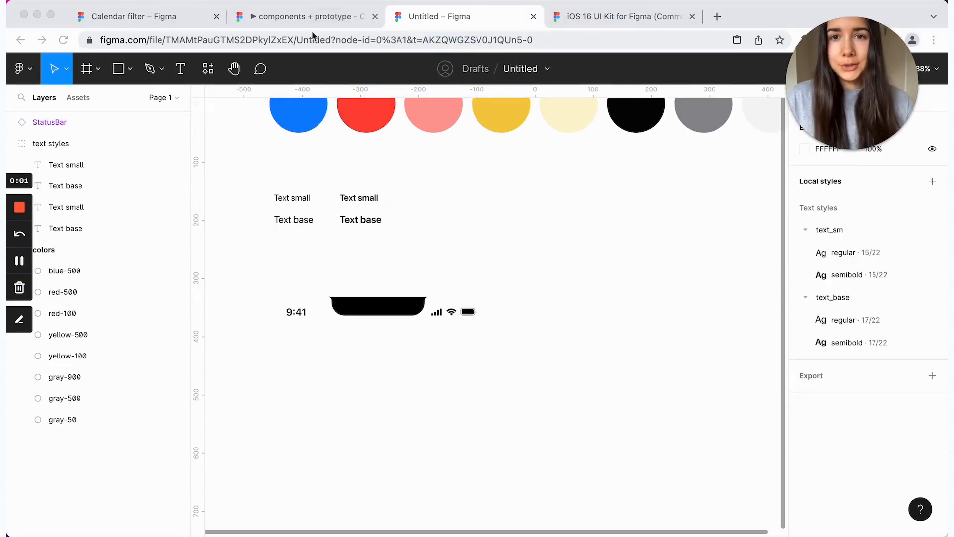
# Step: Add a text layer reading "Date" below the status bar and apply the text_base/semibold style
pyautogui.click(313, 18)
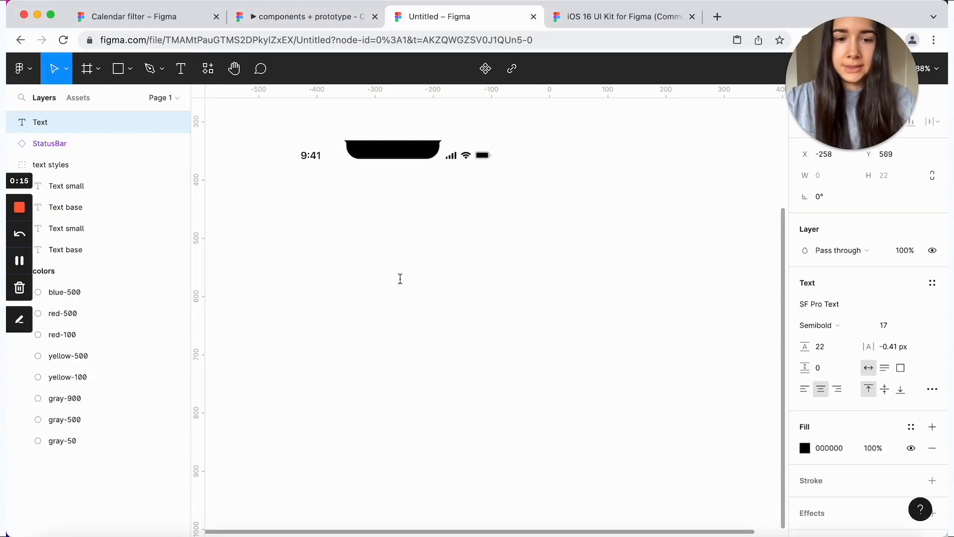
pyautogui.hotkey('shift', '0')
pyautogui.write('Date')
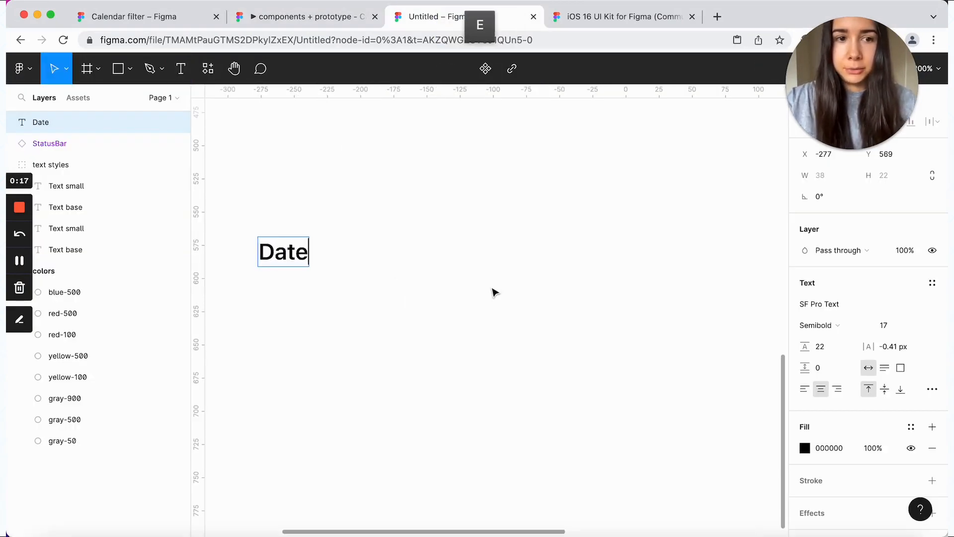
pyautogui.press('Escape')
pyautogui.hscroll(-5, 497, 292)
pyautogui.click(929, 285)
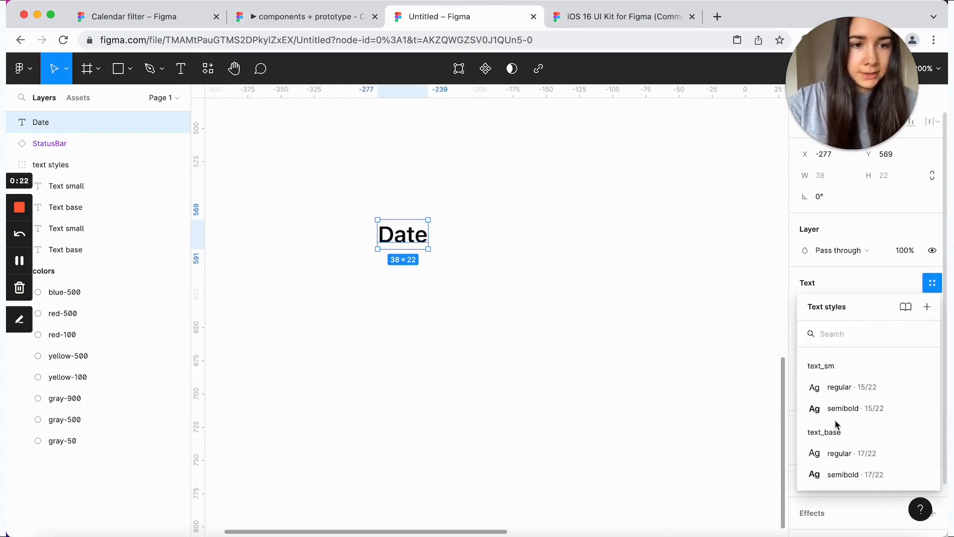
pyautogui.click(870, 477)
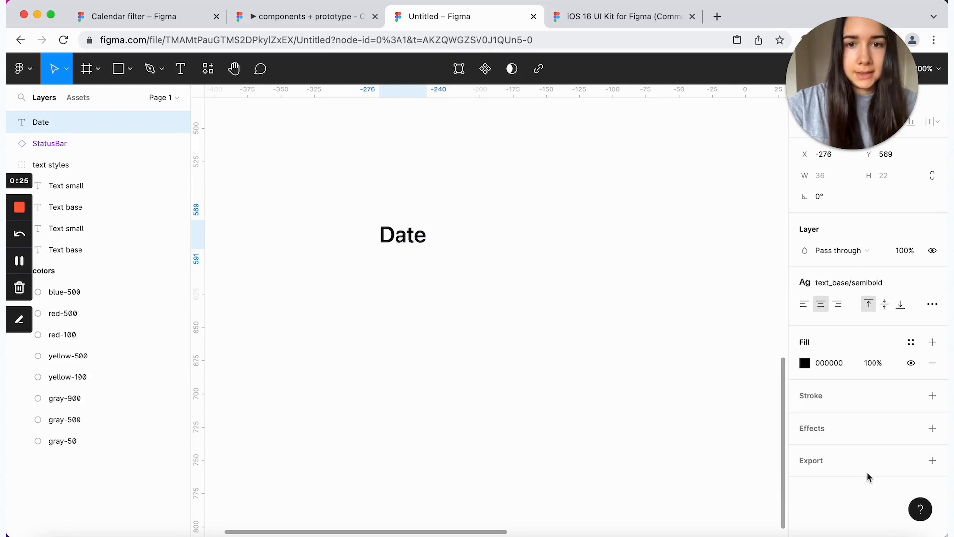
# Step: Wrap the Date text in an auto layout frame, duplicate the frame beside it, and change the copy's text to "Clear filter"
pyautogui.hotkey('shift', 'a')
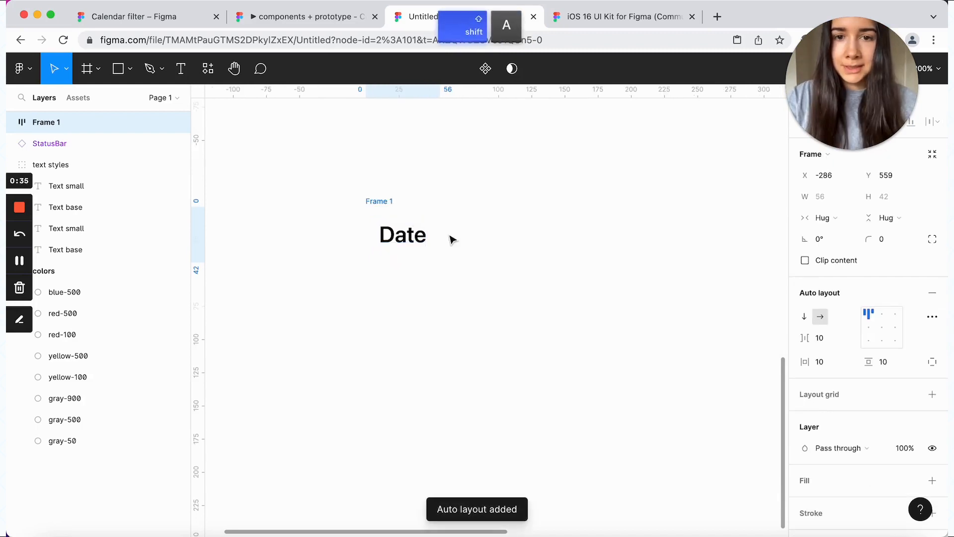
pyautogui.moveTo(398, 241); pyautogui.dragTo(528, 239)
pyautogui.doubleClick(528, 239)
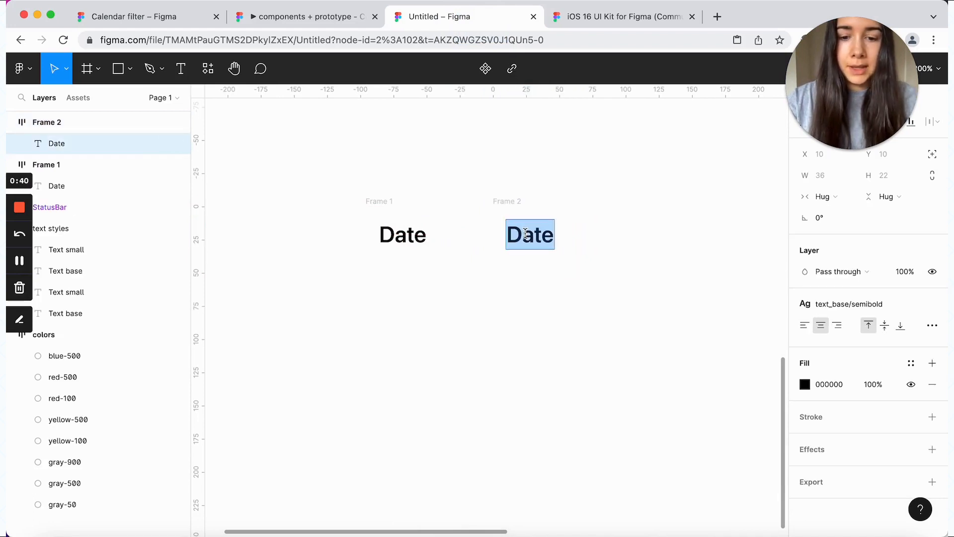
pyautogui.write('Clear filter')
pyautogui.press('Escape')
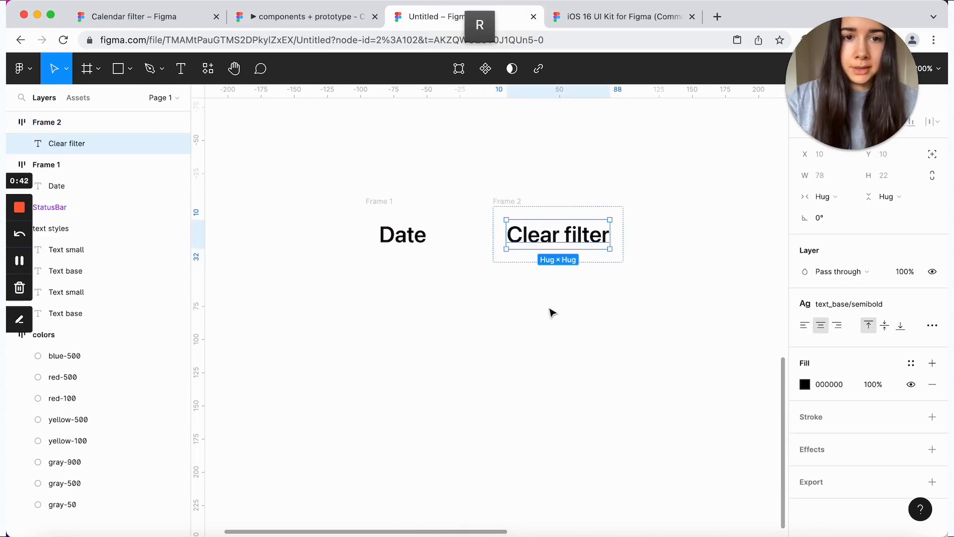
# Step: Apply the text_base/regular text style and the blue-500 color style to the Clear filter text
pyautogui.click(926, 308)
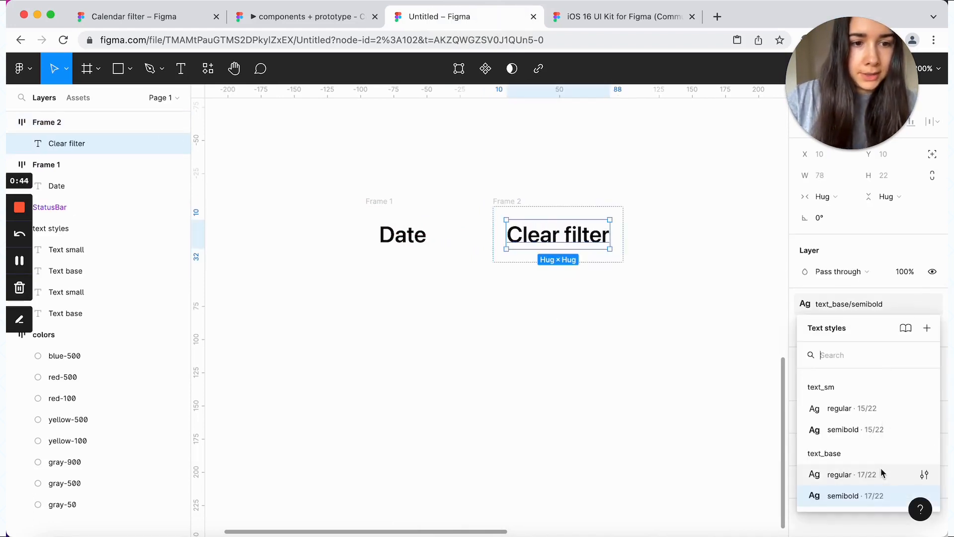
pyautogui.click(865, 475)
pyautogui.click(703, 323)
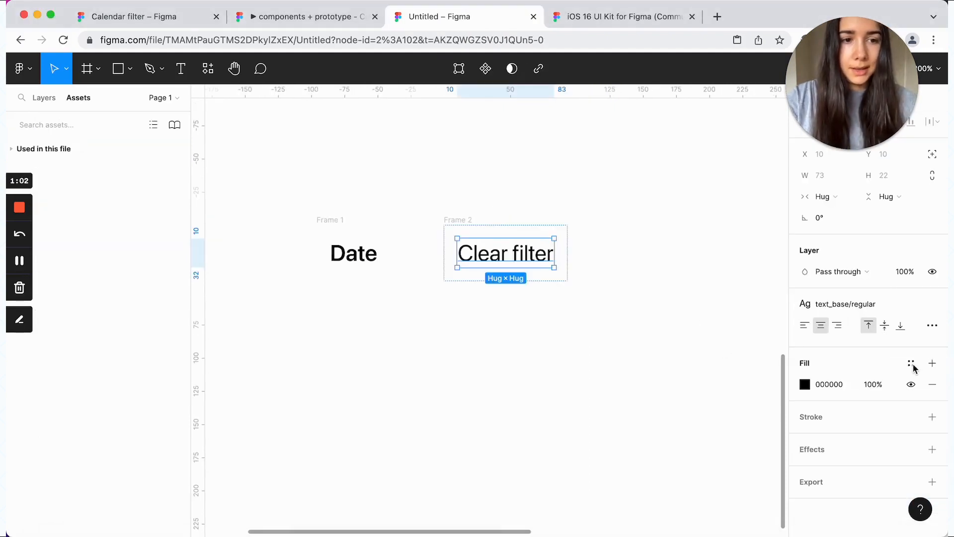
pyautogui.click(911, 363)
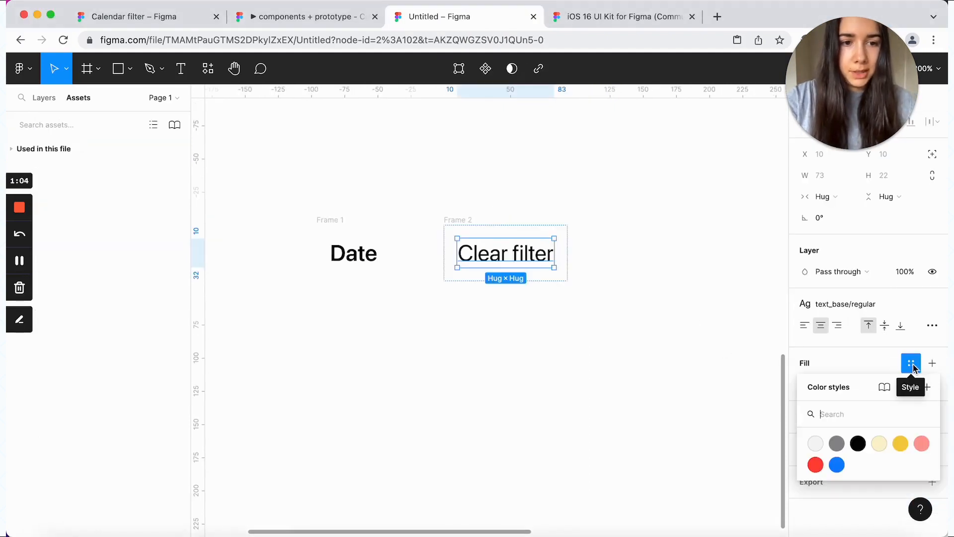
pyautogui.click(836, 462)
# Step: Apply the gray-900 color style to the Date text
pyautogui.click(359, 241)
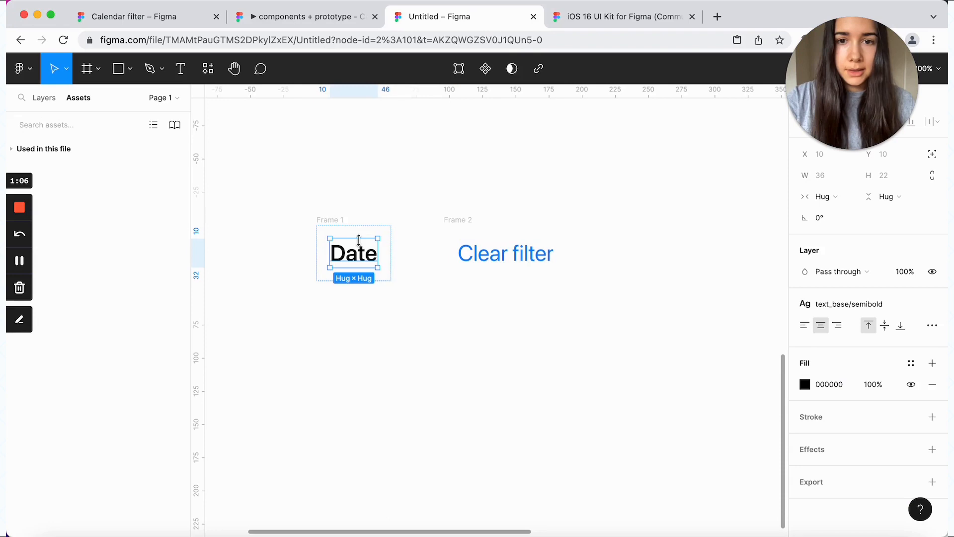
pyautogui.click(912, 361)
pyautogui.click(856, 443)
pyautogui.click(695, 315)
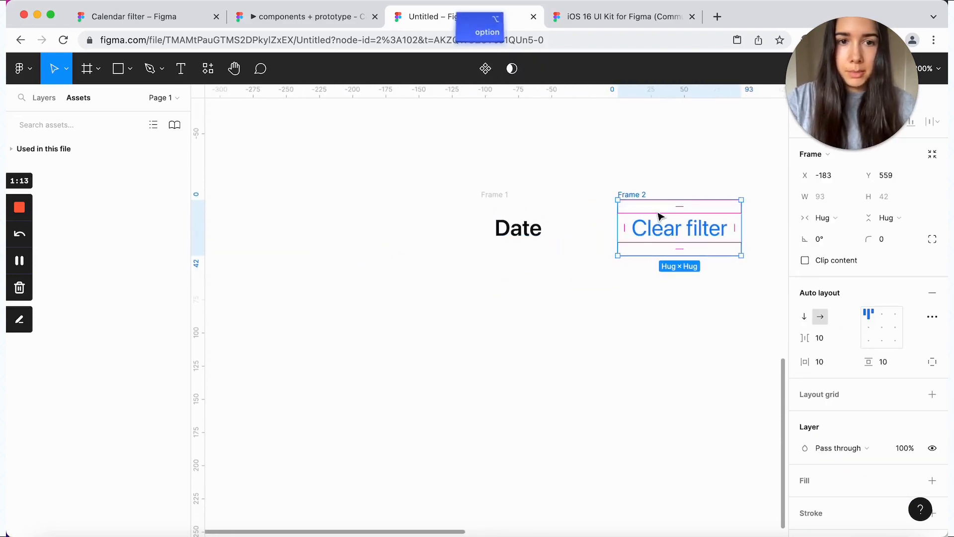
# Step: Duplicate the Clear filter frame to the other side of Date and replace the copy's text with the multiply symbol from SF Symbols
pyautogui.moveTo(660, 215); pyautogui.dragTo(341, 215)
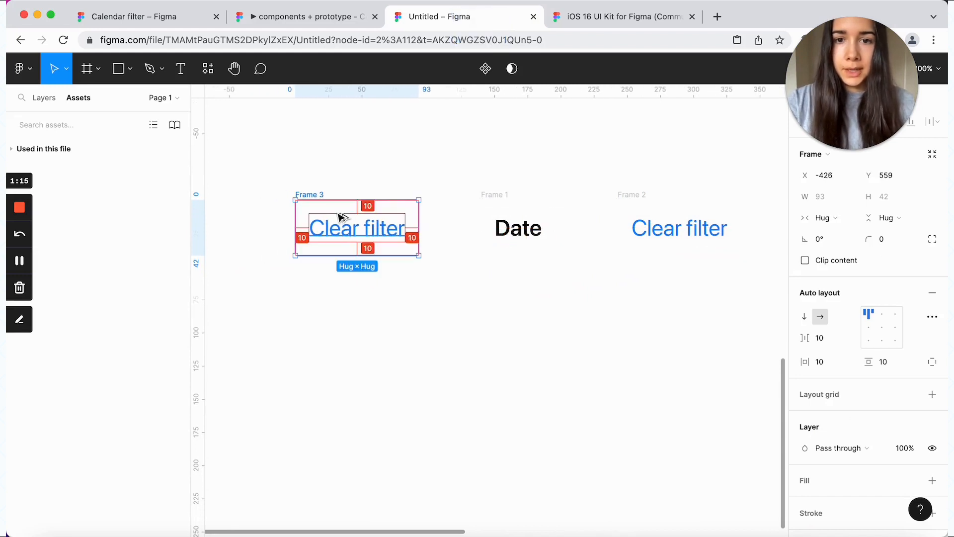
pyautogui.doubleClick(361, 240)
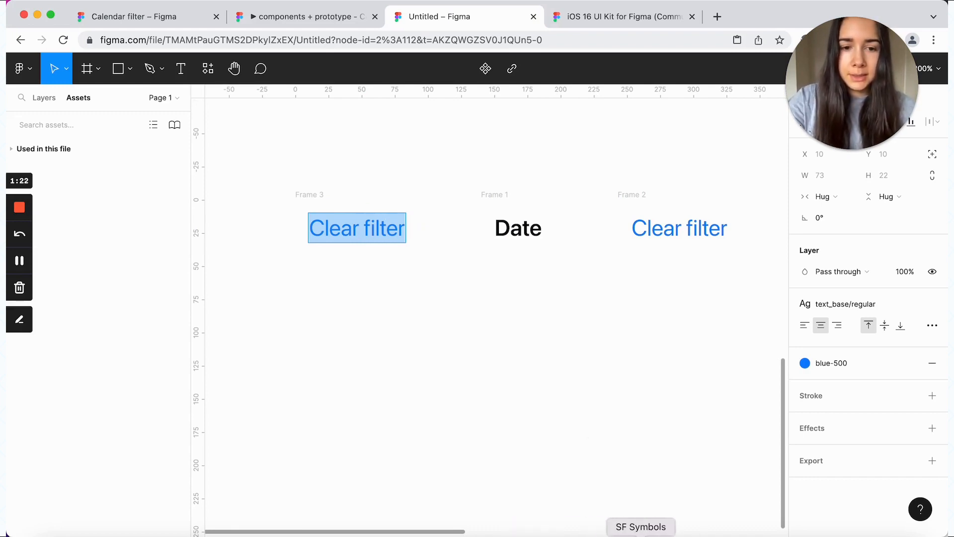
pyautogui.click(639, 534)
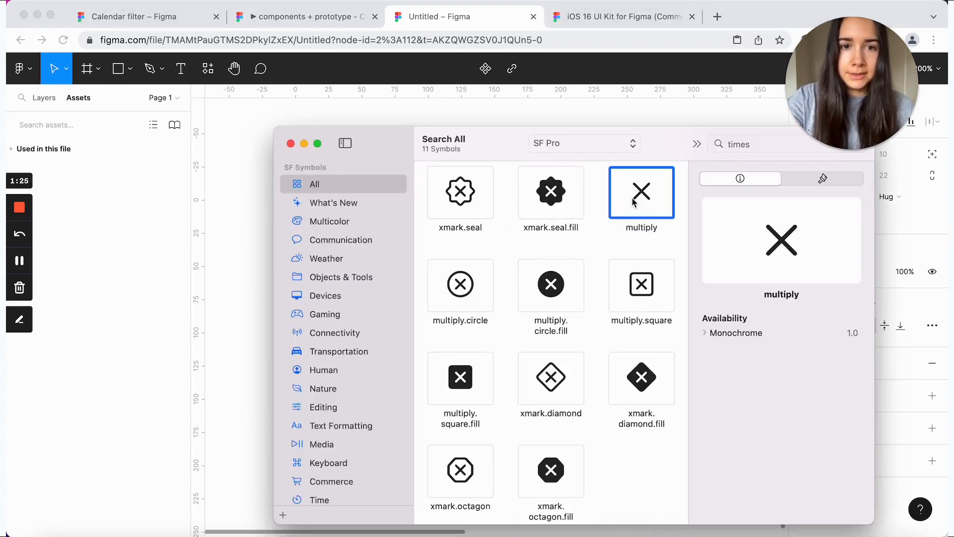
pyautogui.press('super+c')
pyautogui.click(577, 105)
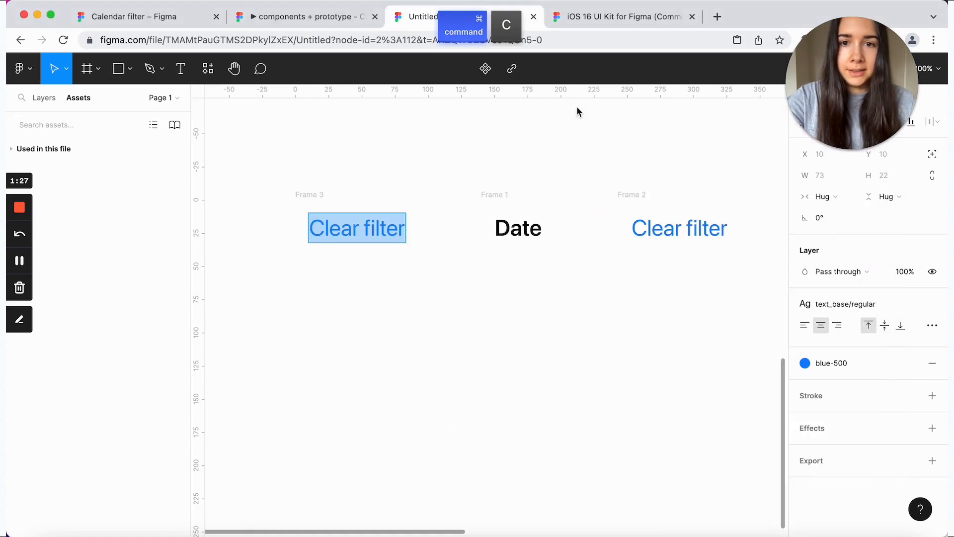
pyautogui.press('super+v')
pyautogui.press('Escape')
# Step: Move the X frame closer to Date, combine the three frames in one auto layout frame, and give it an FFFFFF fill
pyautogui.click(322, 194)
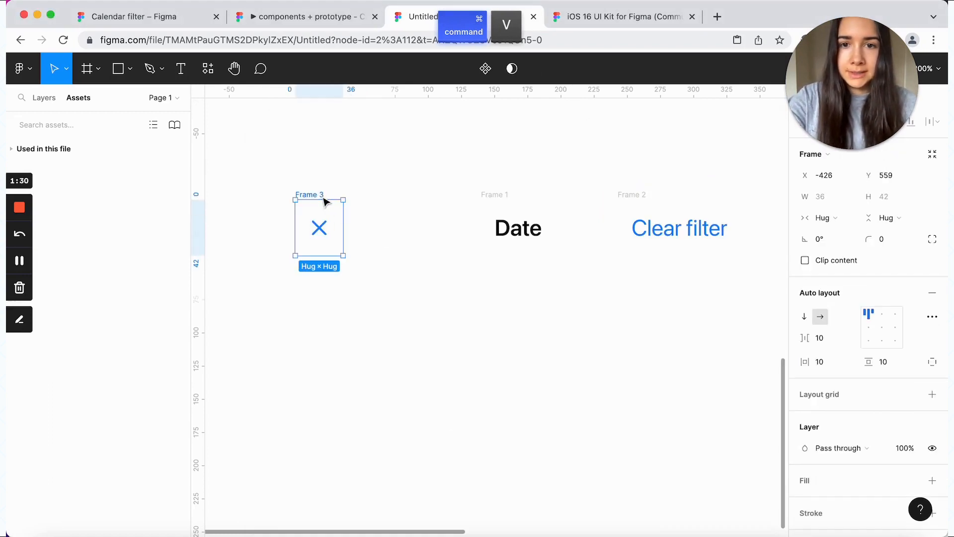
pyautogui.moveTo(316, 197); pyautogui.dragTo(431, 198)
pyautogui.keyDown('shift'); pyautogui.click(497, 195); pyautogui.keyUp('shift')
pyautogui.keyDown('shift'); pyautogui.click(627, 194); pyautogui.keyUp('shift')
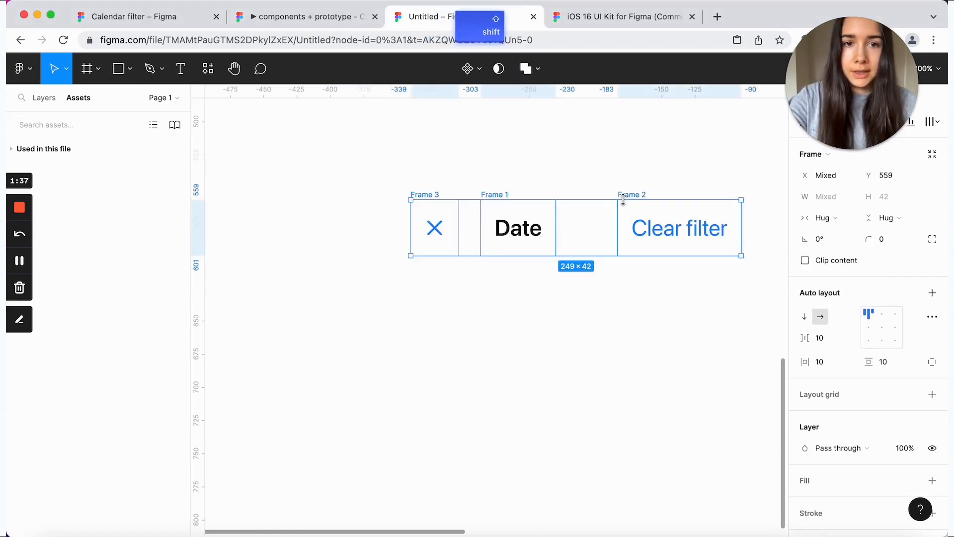
pyautogui.hotkey('shift', 'a')
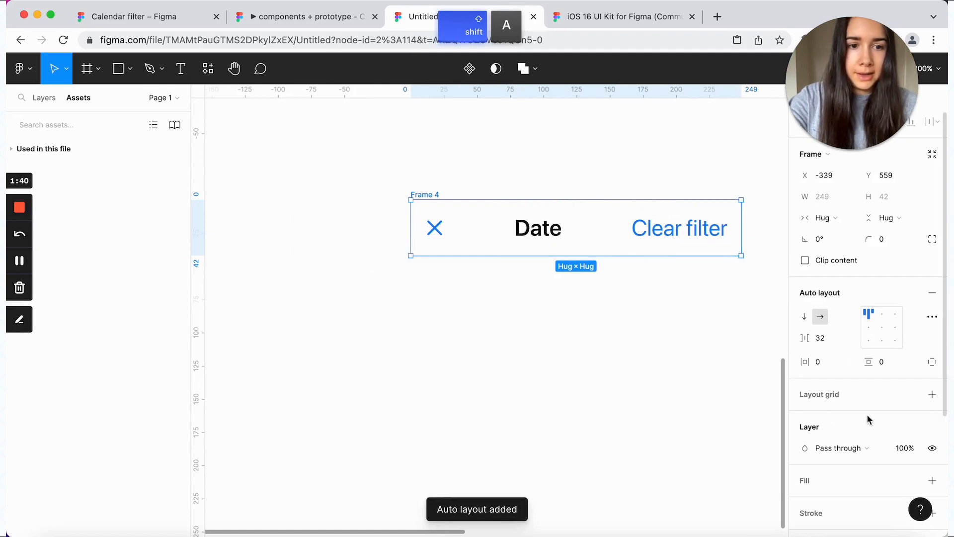
pyautogui.scroll(-2, 868, 419)
pyautogui.click(932, 434)
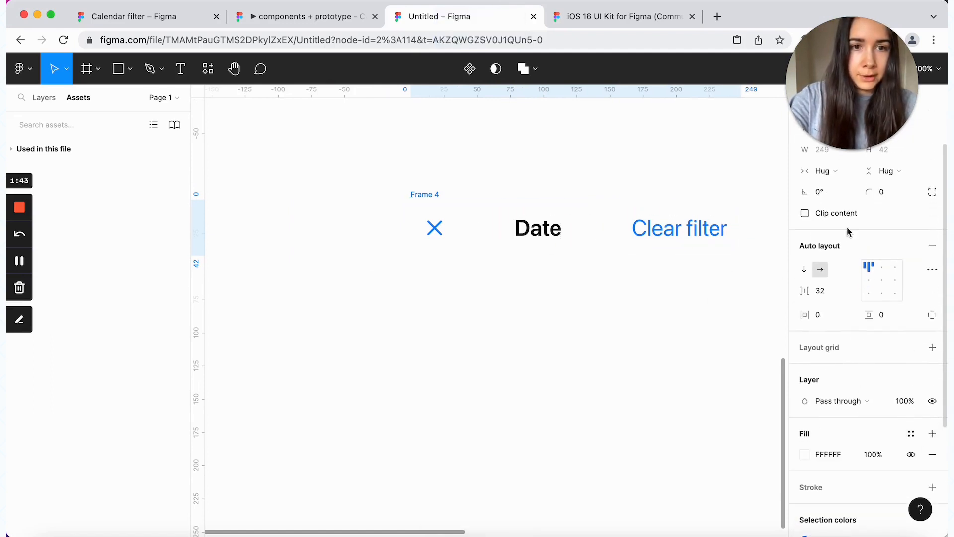
# Step: Give the header frame a fixed width of 390 and set the spacing between its items to 0
pyautogui.click(826, 177)
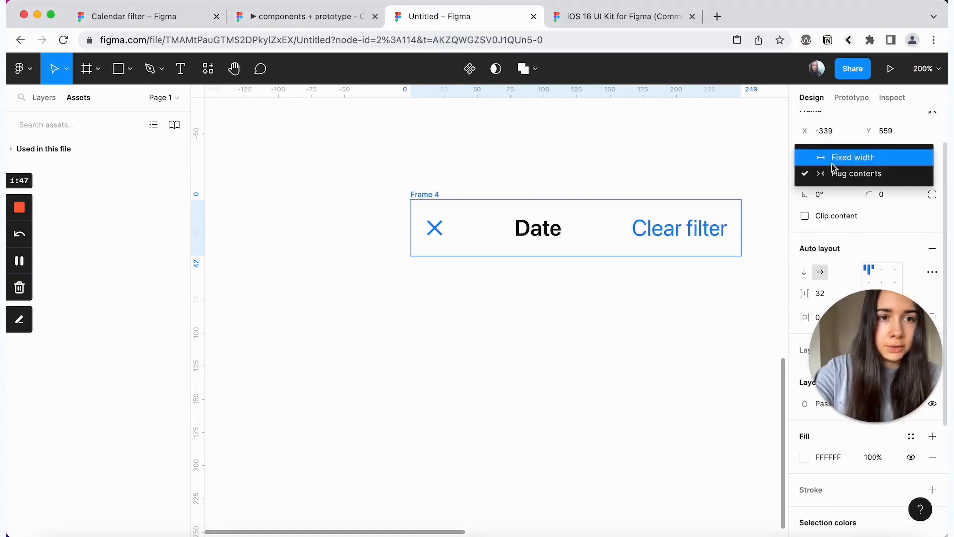
pyautogui.click(826, 155)
pyautogui.click(828, 153)
pyautogui.write('390')
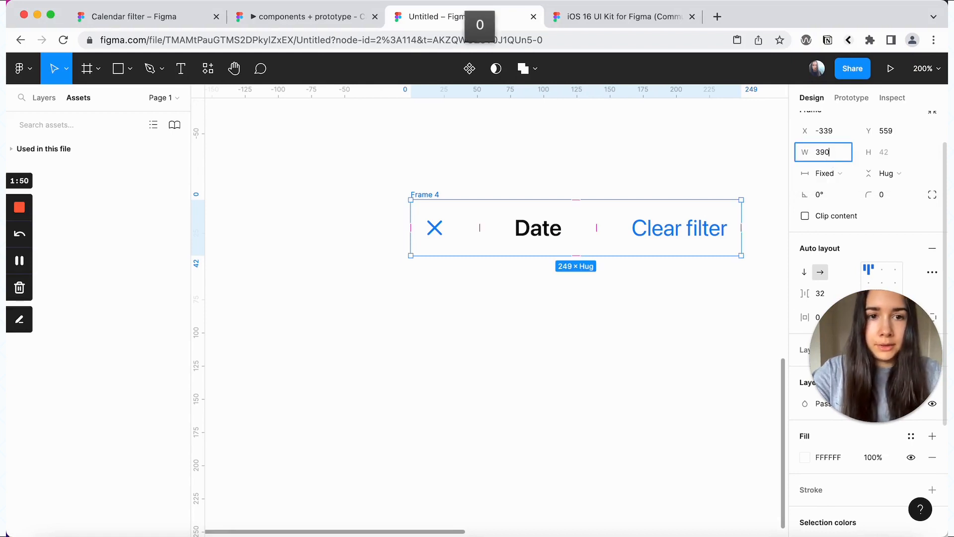
pyautogui.press('Return')
pyautogui.hscroll(3, 535, 213)
pyautogui.click(824, 292)
pyautogui.write('0')
pyautogui.press('Return')
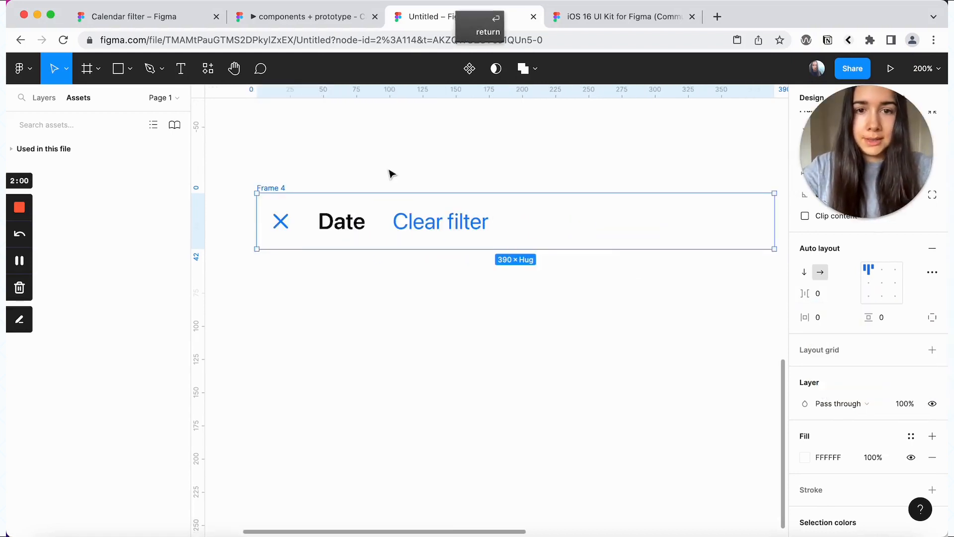
# Step: Set the X, Date and Clear filter frames to fill the container's width
pyautogui.click(447, 225)
pyautogui.keyDown('shift'); pyautogui.click(310, 221); pyautogui.keyUp('shift')
pyautogui.keyDown('shift'); pyautogui.click(285, 221); pyautogui.keyUp('shift')
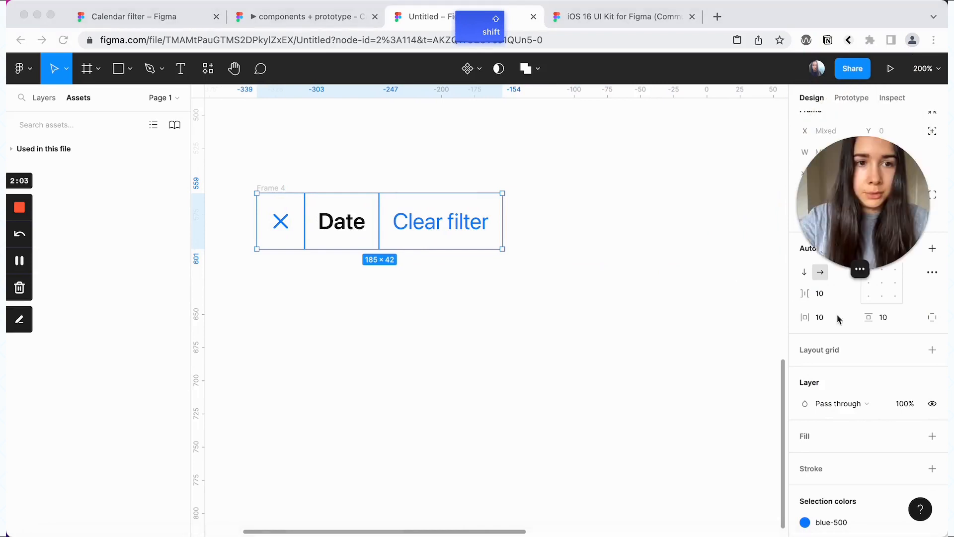
pyautogui.click(828, 174)
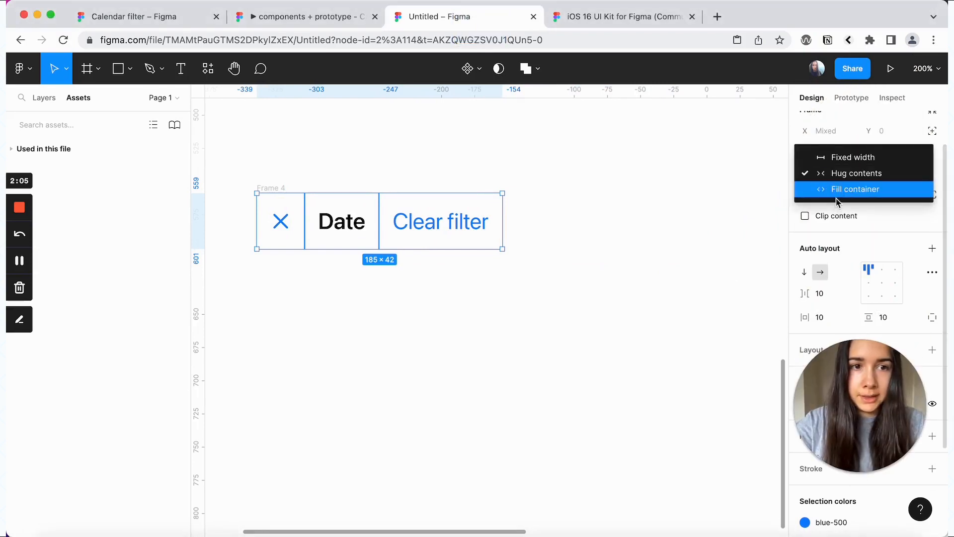
pyautogui.click(835, 197)
pyautogui.click(573, 314)
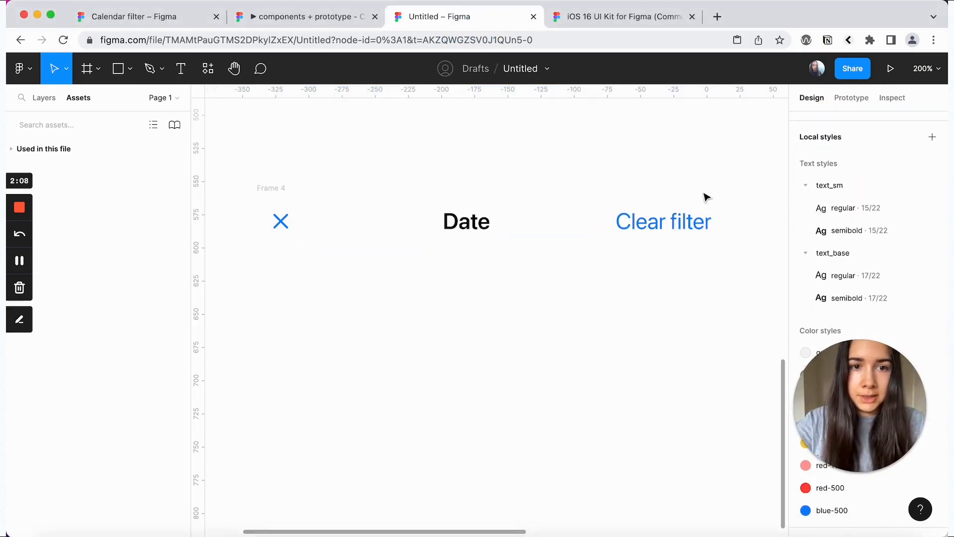
# Step: Align the Date frame's content top center and the Clear filter frame's content top right
pyautogui.click(703, 246)
pyautogui.click(515, 235)
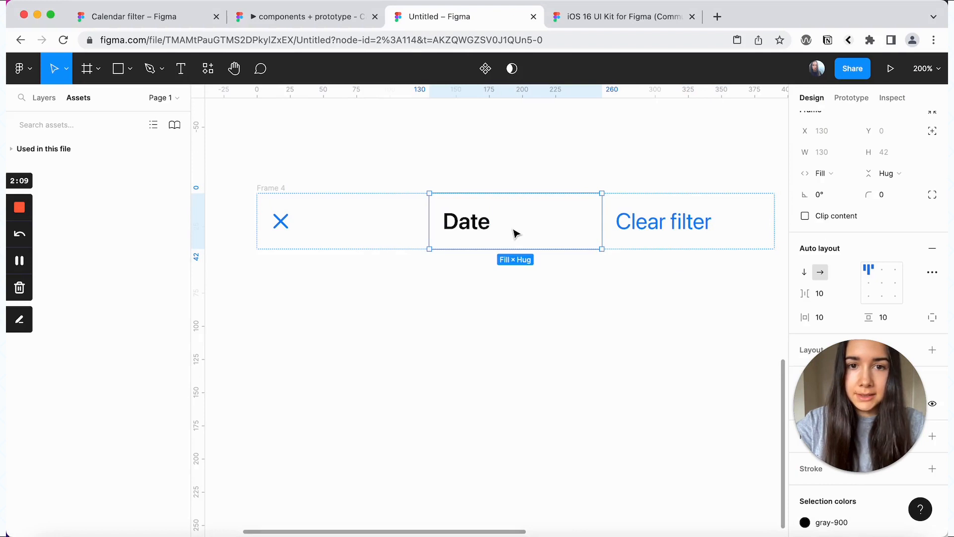
pyautogui.click(880, 274)
pyautogui.click(722, 222)
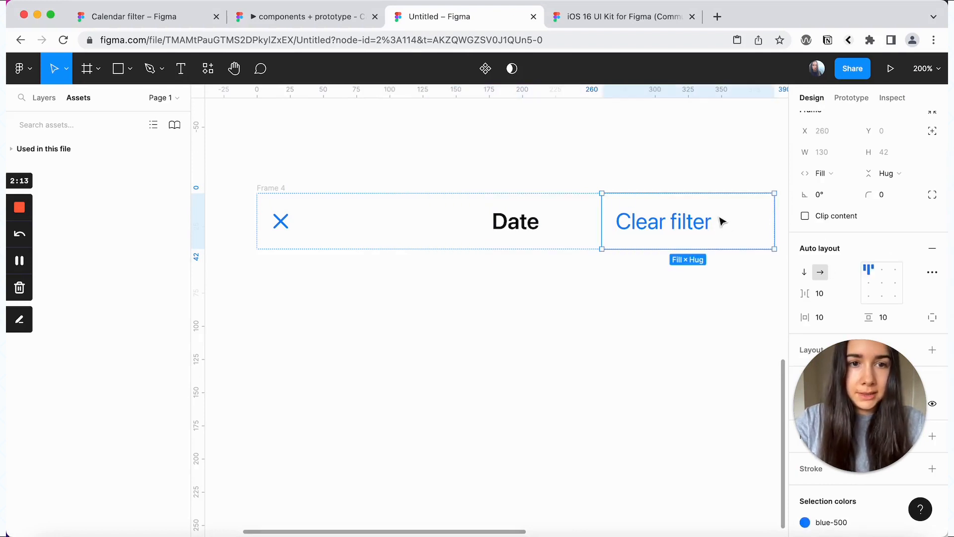
pyautogui.click(895, 270)
# Step: Set the X frame's horizontal padding to 16 and adjust the Clear filter frame's padding
pyautogui.click(336, 207)
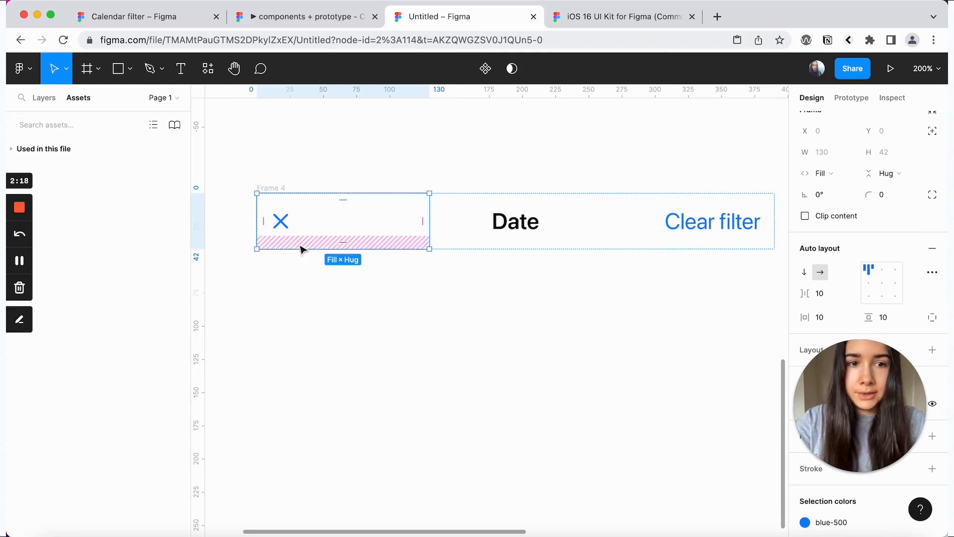
pyautogui.click(820, 317)
pyautogui.write('16')
pyautogui.press('Return')
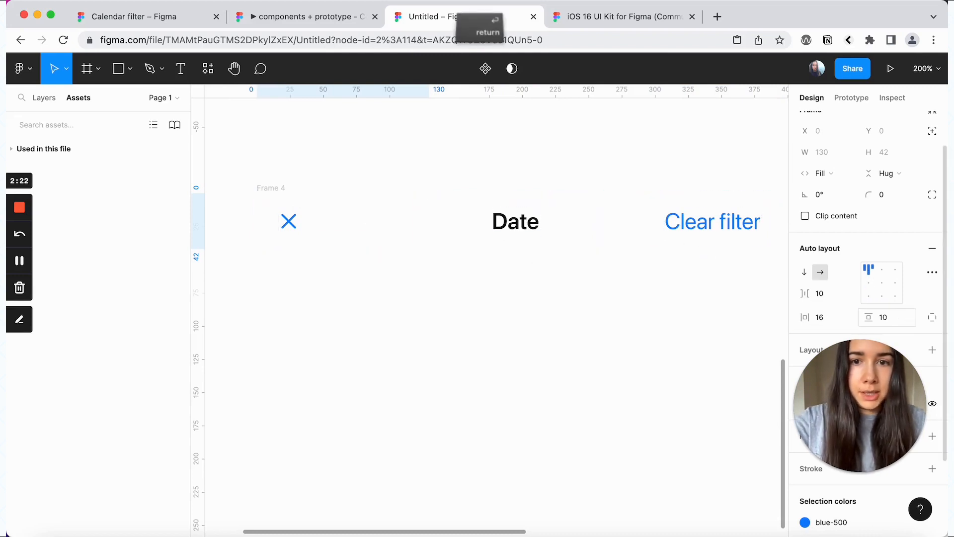
pyautogui.click(726, 205)
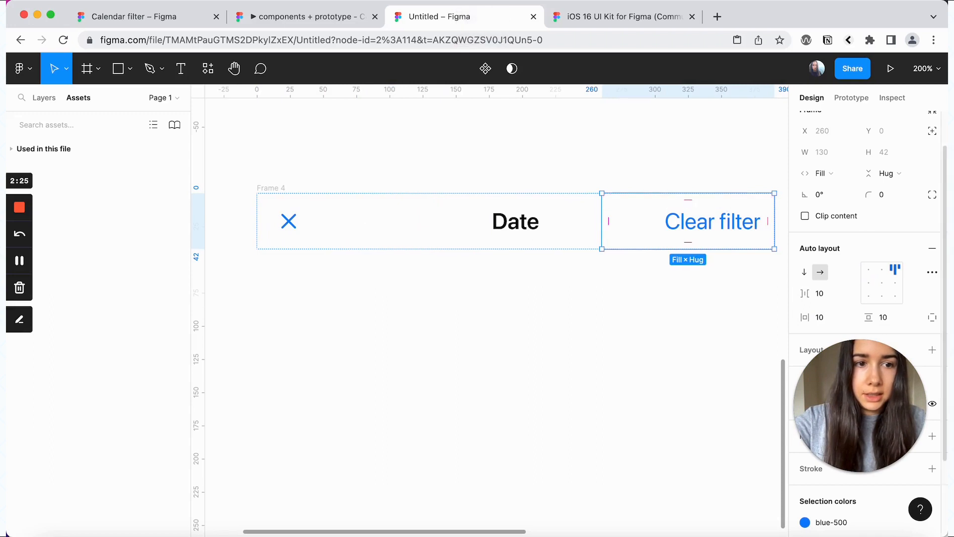
pyautogui.click(898, 324)
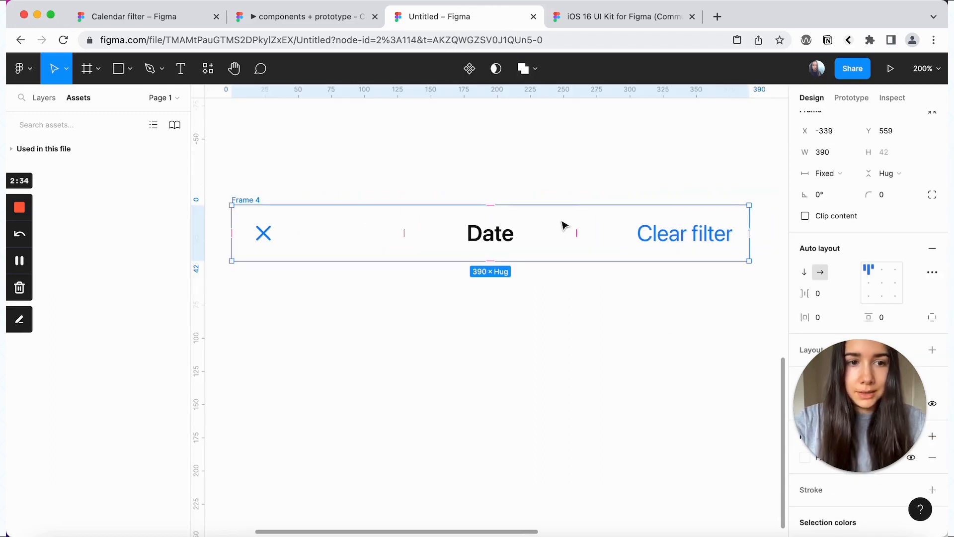
# Step: Set the header frame's vertical padding to 16 above and 0 below its content
pyautogui.click(884, 318)
pyautogui.write('16, ')
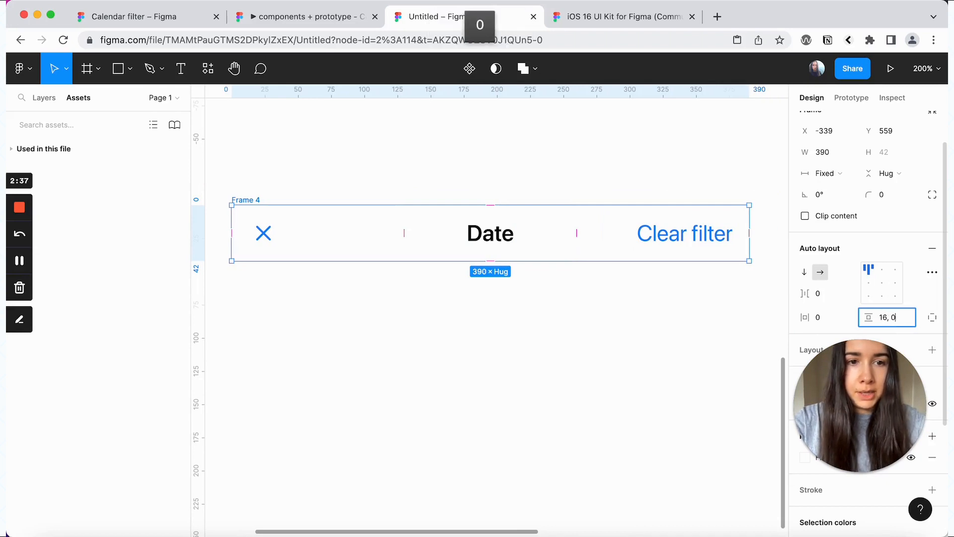
pyautogui.write('0')
pyautogui.press('Return')
# Step: Round only the header frame's two top corners to a radius of 10 and set its corner smoothing to the iOS mark
pyautogui.click(891, 198)
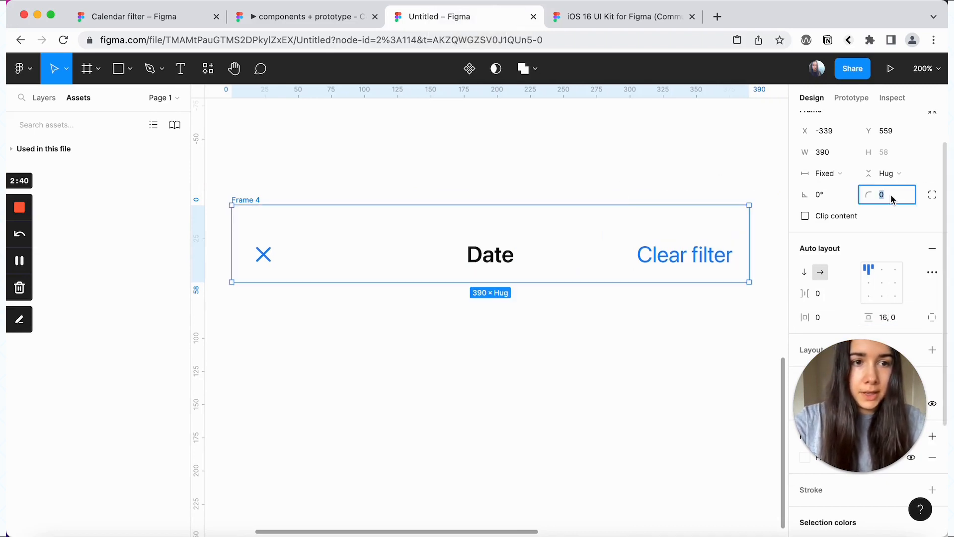
pyautogui.click(933, 196)
pyautogui.click(819, 216)
pyautogui.write('18')
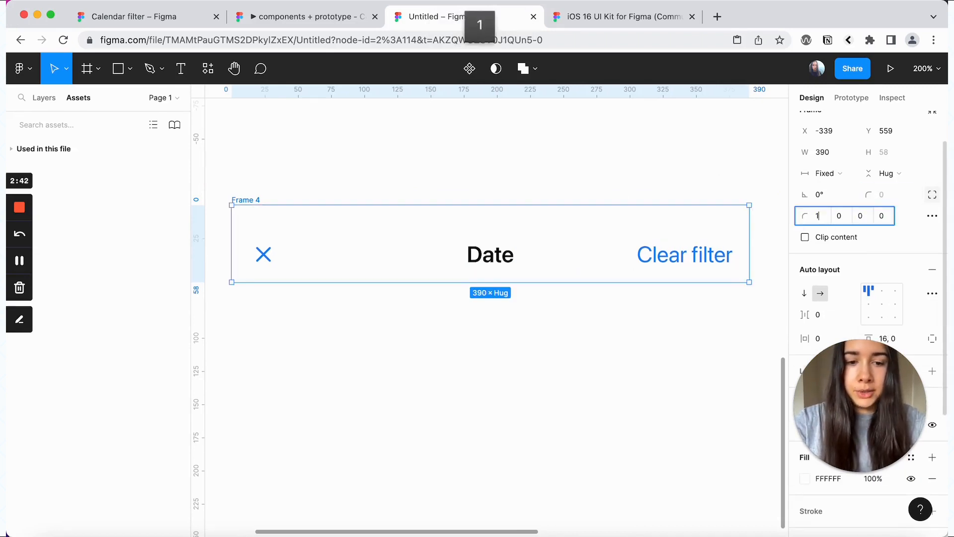
pyautogui.press('BackSpace')
pyautogui.write('0')
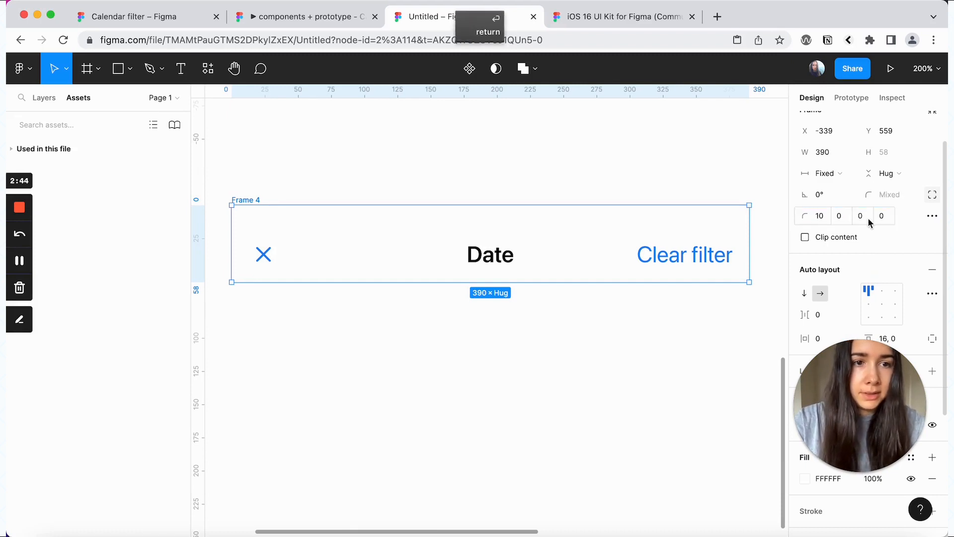
pyautogui.press('Tab')
pyautogui.write('10')
pyautogui.press('Return')
pyautogui.click(932, 216)
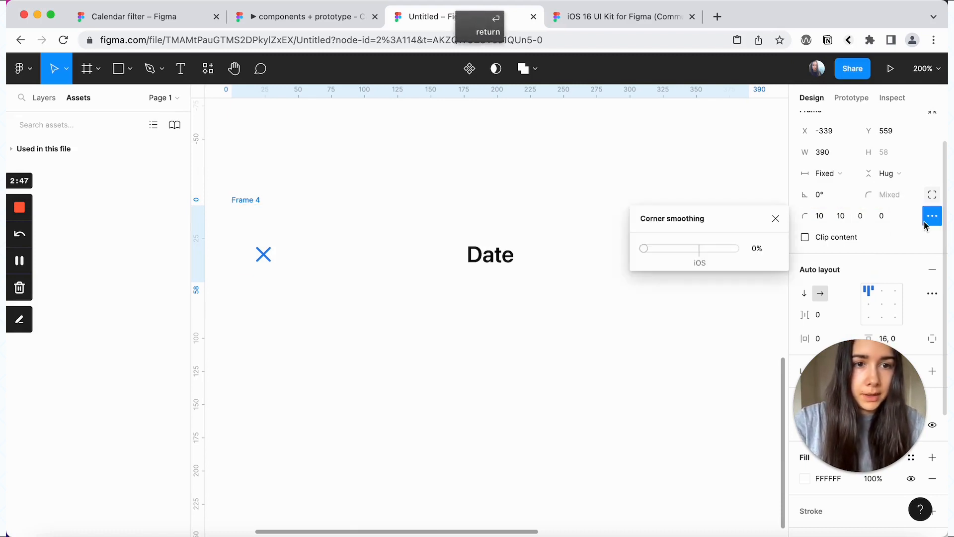
pyautogui.moveTo(645, 248); pyautogui.dragTo(699, 252)
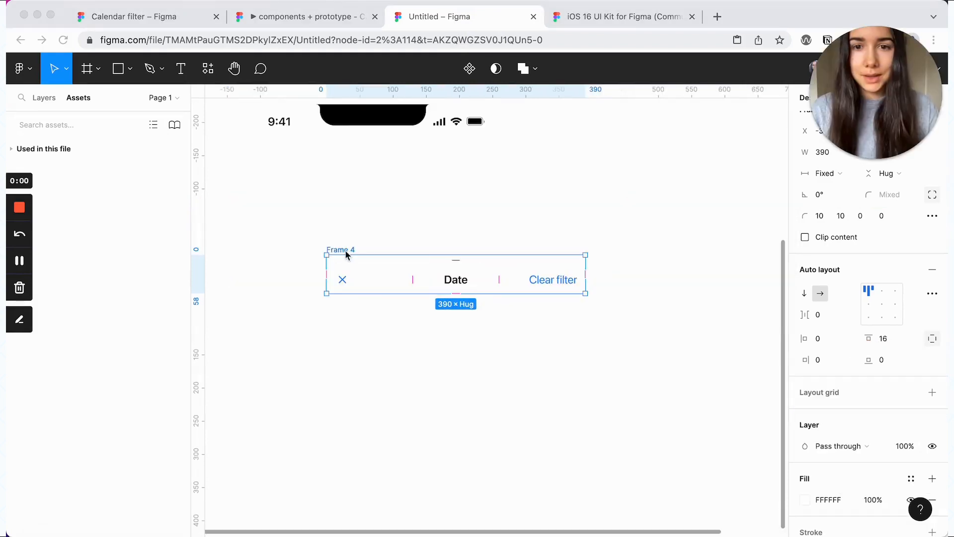
# Step: Rename the header frame as card-header and turn it into a component
pyautogui.doubleClick(334, 249)
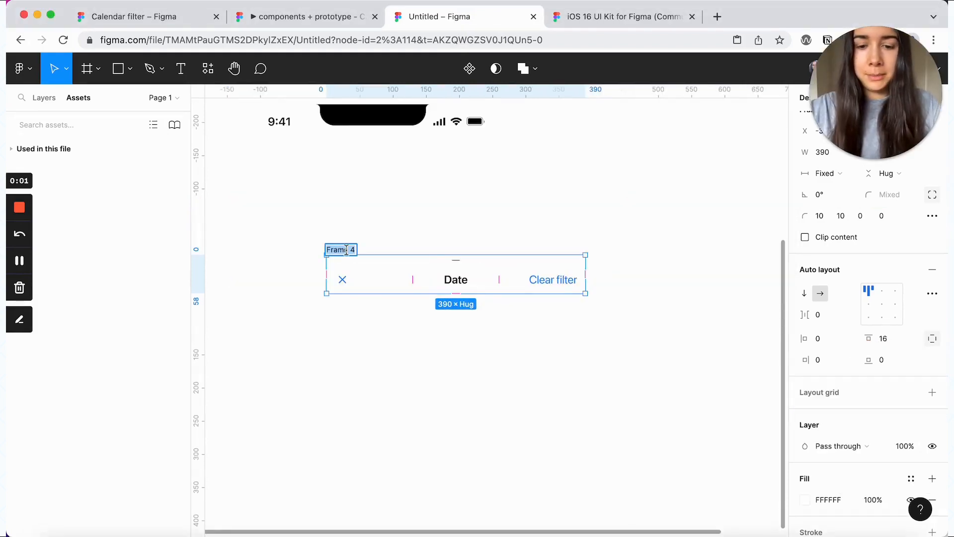
pyautogui.write('card-header')
pyautogui.press('Return')
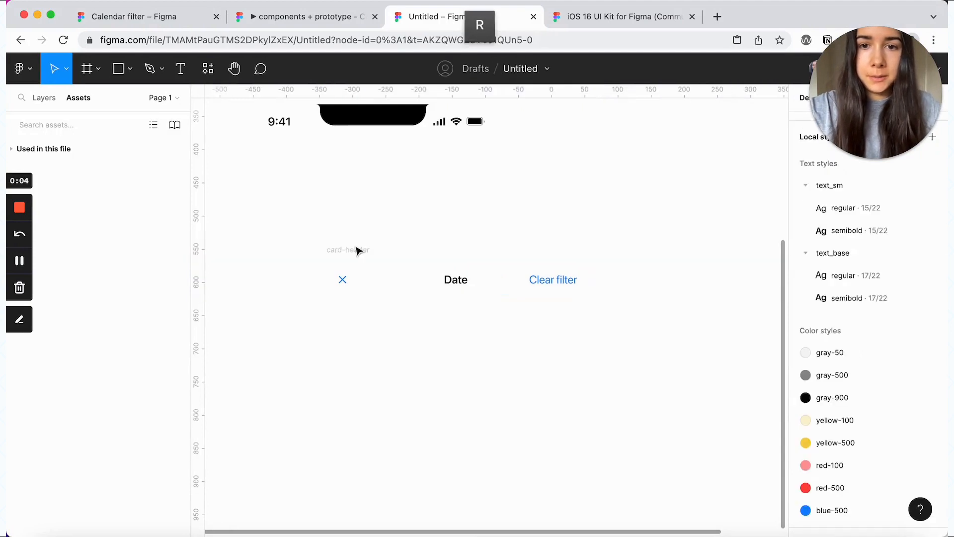
pyautogui.click(469, 69)
pyautogui.press('Escape')
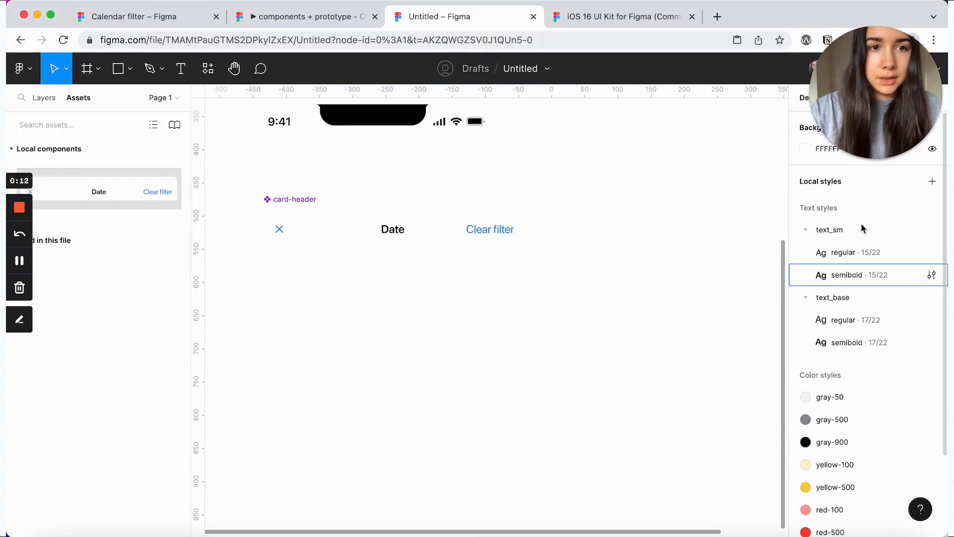
# Step: Set the canvas background color to F5F5F5
pyautogui.moveTo(862, 106); pyautogui.dragTo(862, 279)
pyautogui.click(827, 148)
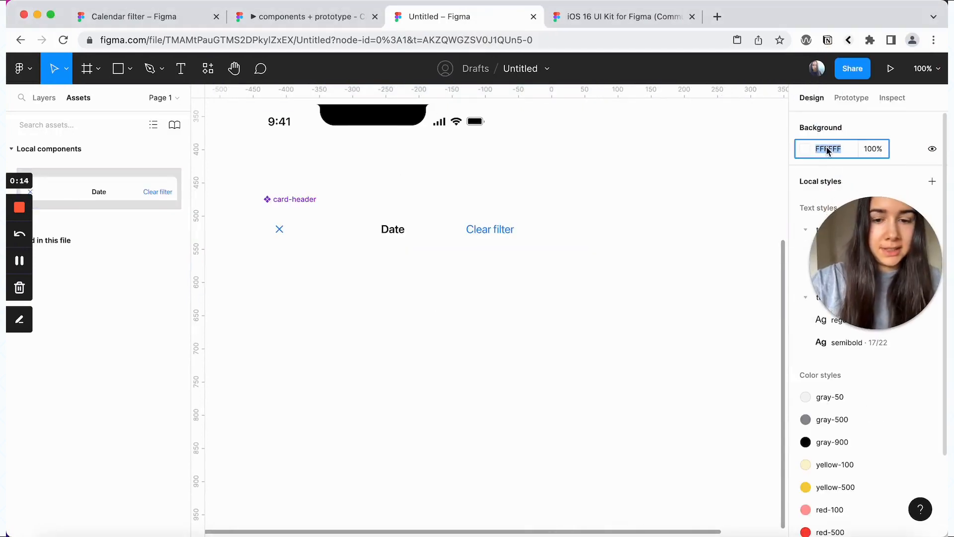
pyautogui.write('f5f5f5')
pyautogui.press('Return')
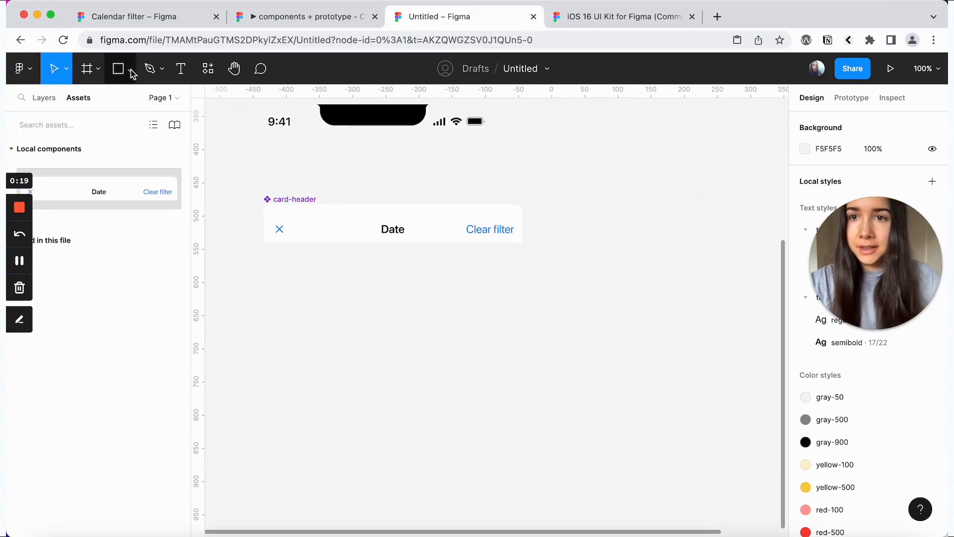
# Step: Add a new frame with the iPhone 14 preset, 390 × 844
pyautogui.click(98, 69)
pyautogui.click(102, 98)
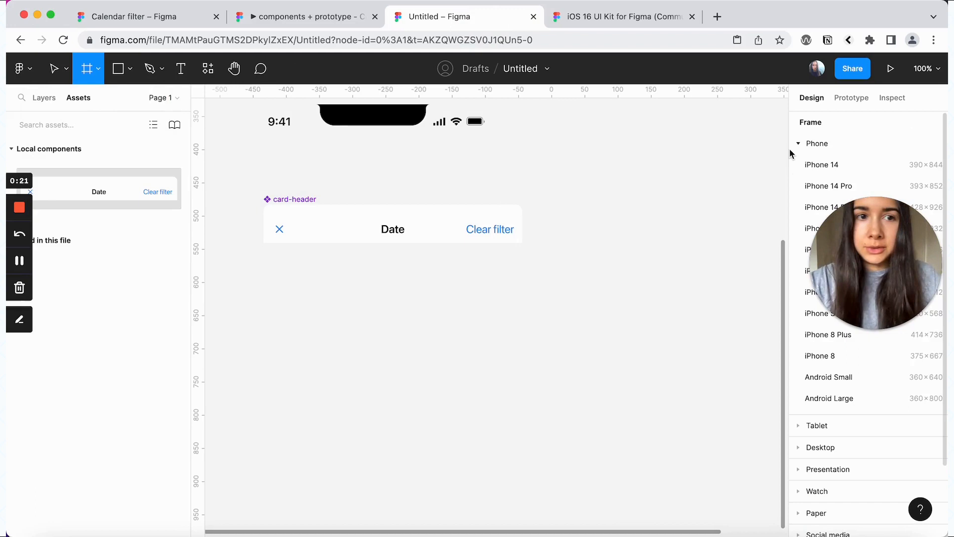
pyautogui.click(843, 171)
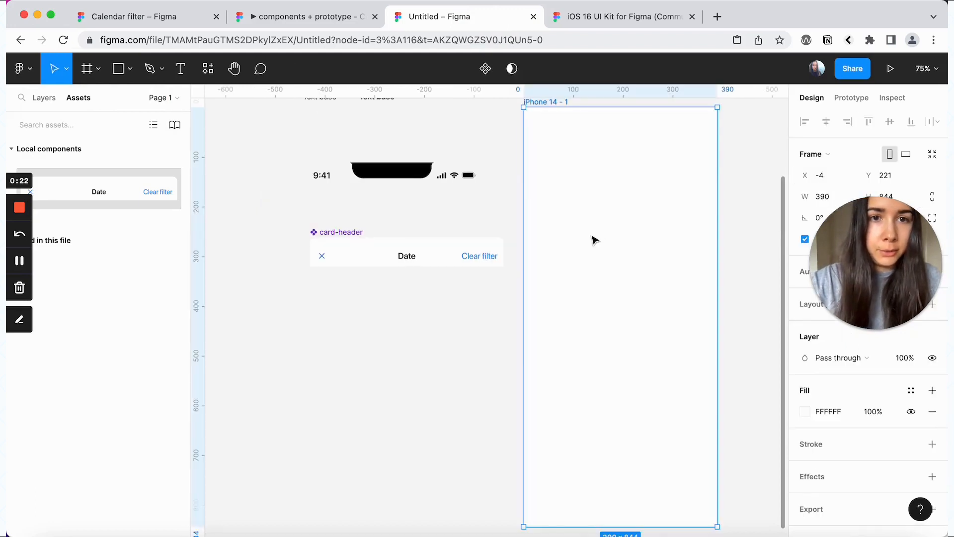
pyautogui.click(361, 321)
# Step: Place the status bar centered at the top of the iPhone frame and a copy of the card-header component below it
pyautogui.moveTo(340, 177); pyautogui.dragTo(560, 224)
pyautogui.click(825, 127)
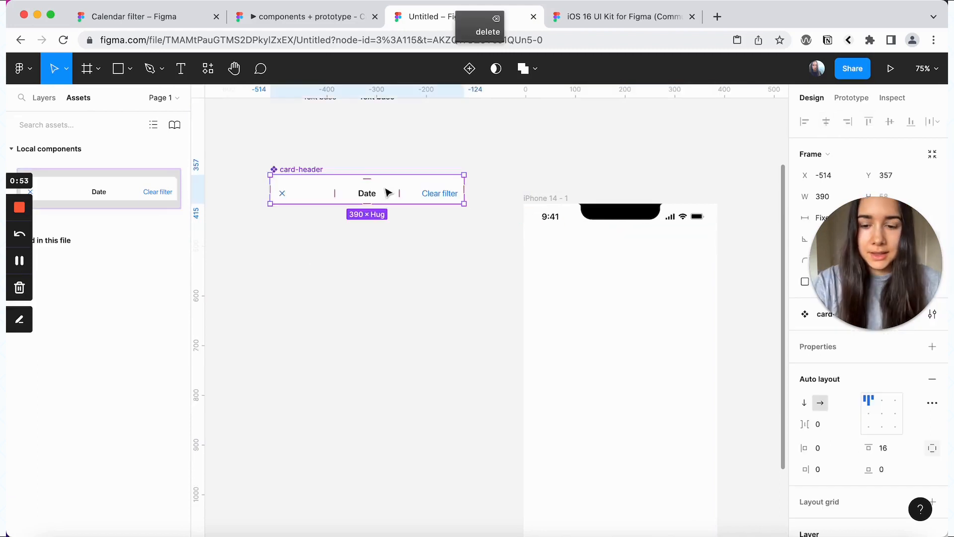
pyautogui.keyDown('alt'); pyautogui.moveTo(388, 193); pyautogui.dragTo(641, 262); pyautogui.keyUp('alt')
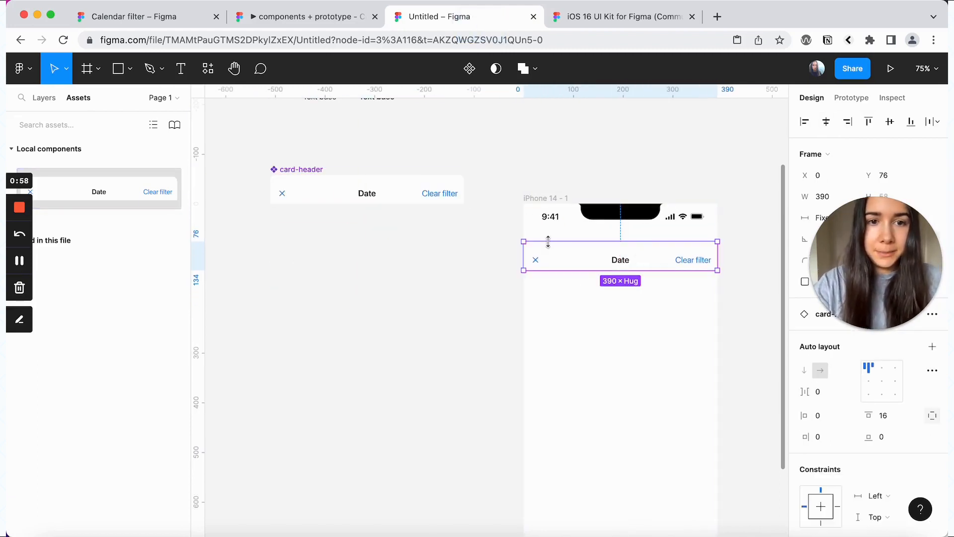
pyautogui.click(474, 243)
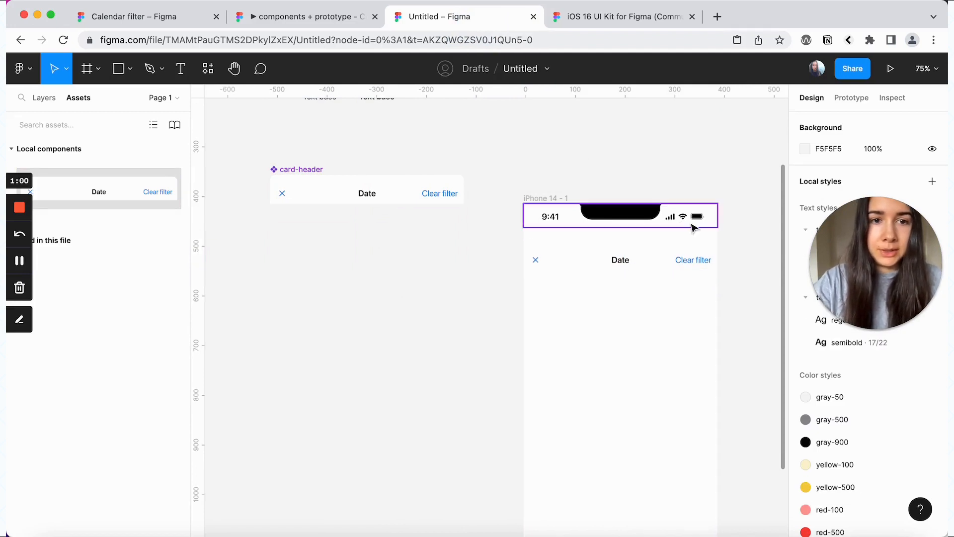
# Step: Add a 100 × 100 rectangle below the card-header component and set its width to 390
pyautogui.click(129, 68)
pyautogui.click(132, 100)
pyautogui.click(299, 280)
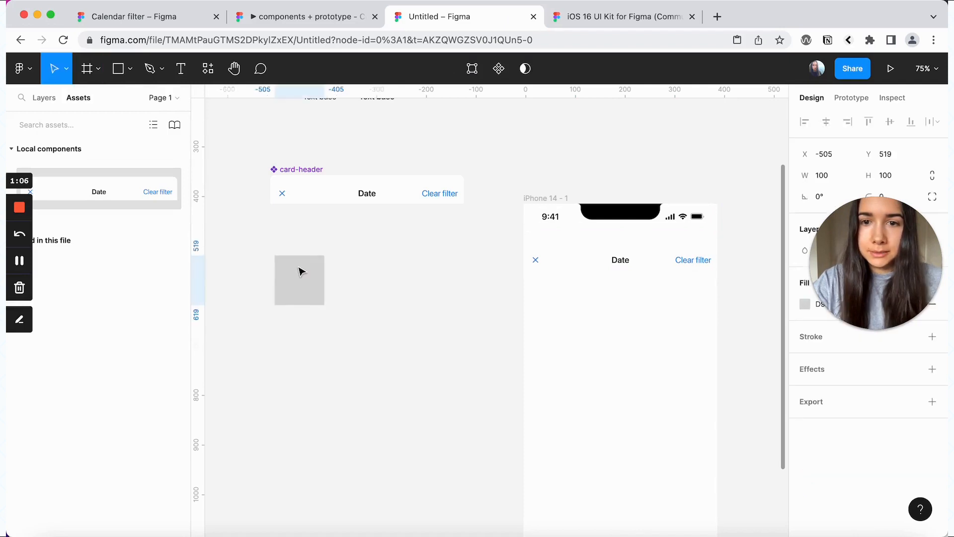
pyautogui.moveTo(300, 271); pyautogui.dragTo(439, 294)
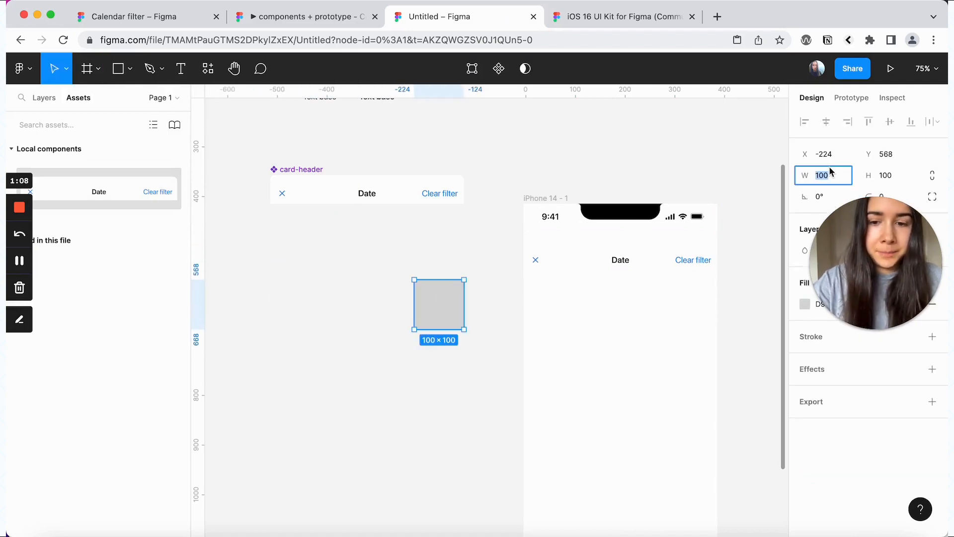
pyautogui.write('390')
pyautogui.press('Return')
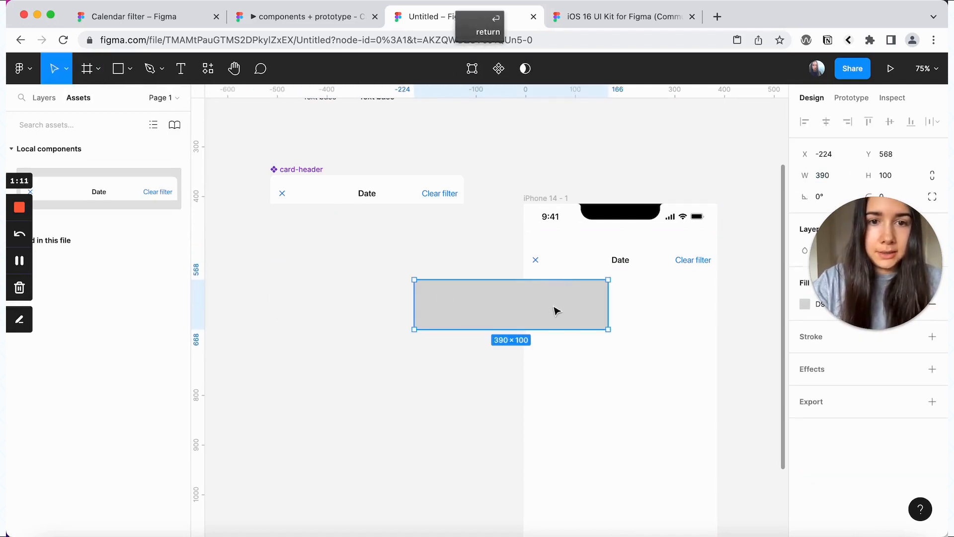
# Step: Align the rectangle with the top of the iPhone frame and stretch it to the frame's full height of 844
pyautogui.moveTo(557, 311); pyautogui.dragTo(661, 236)
pyautogui.scroll(-5, 664, 238)
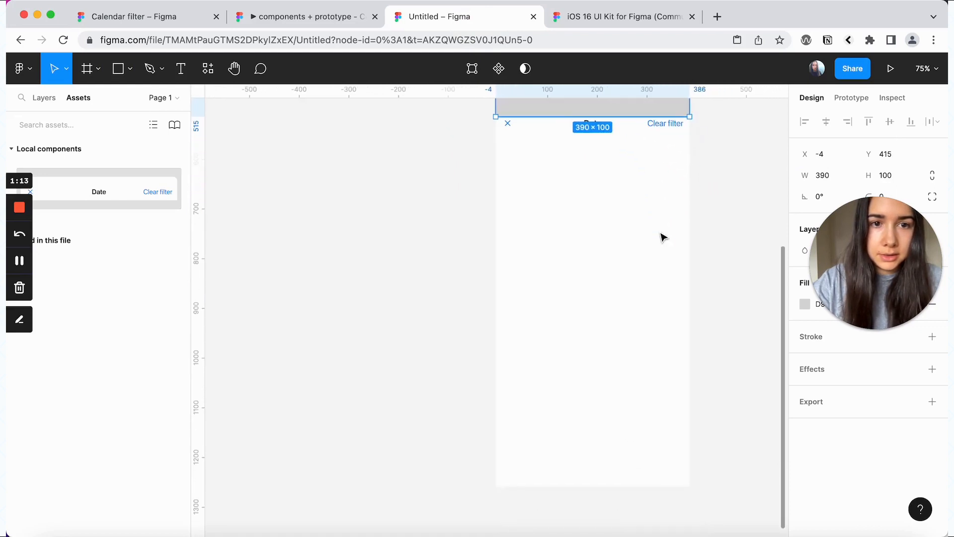
pyautogui.moveTo(645, 116); pyautogui.dragTo(654, 489)
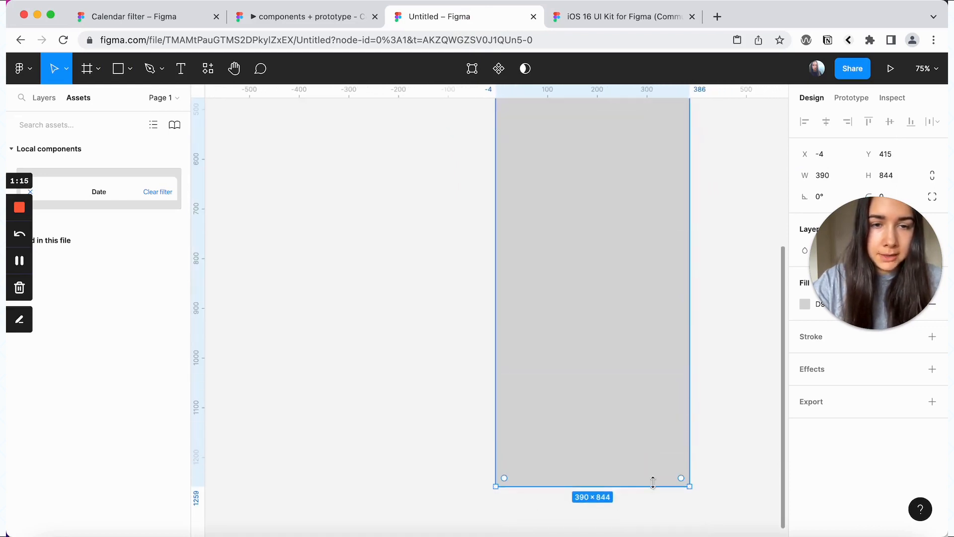
pyautogui.scroll(4, 625, 387)
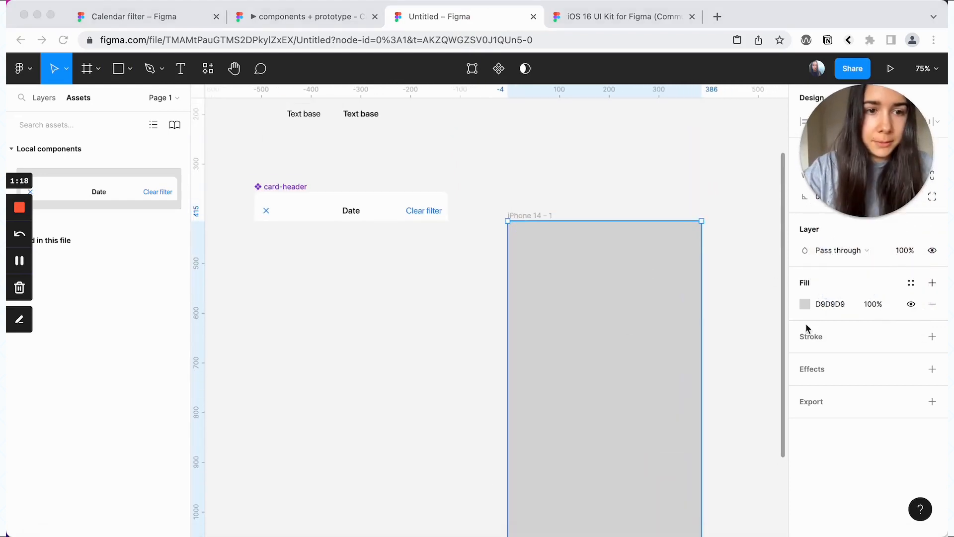
# Step: Fill the rectangle with black 000000 at 40% opacity
pyautogui.click(805, 304)
pyautogui.moveTo(669, 330); pyautogui.dragTo(607, 377)
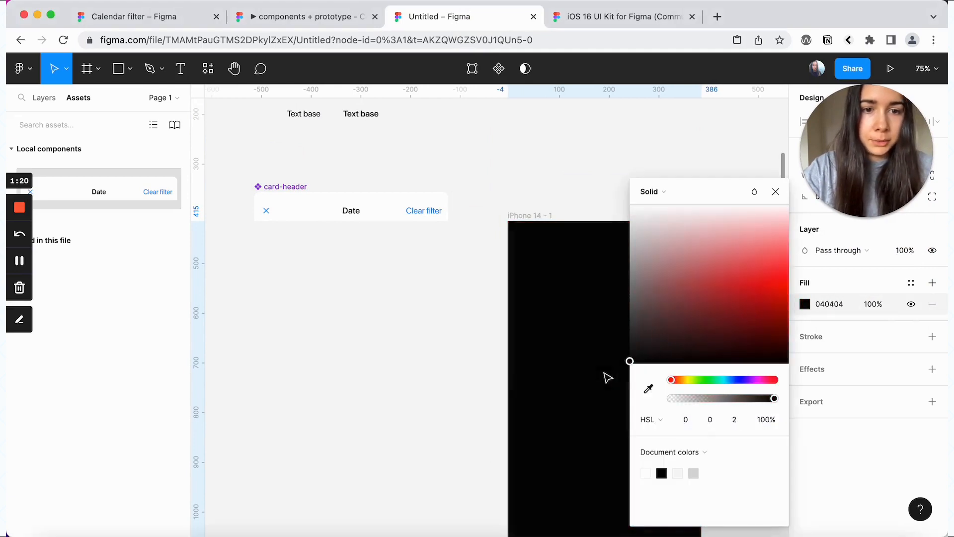
pyautogui.click(878, 305)
pyautogui.write('40')
pyautogui.press('Return')
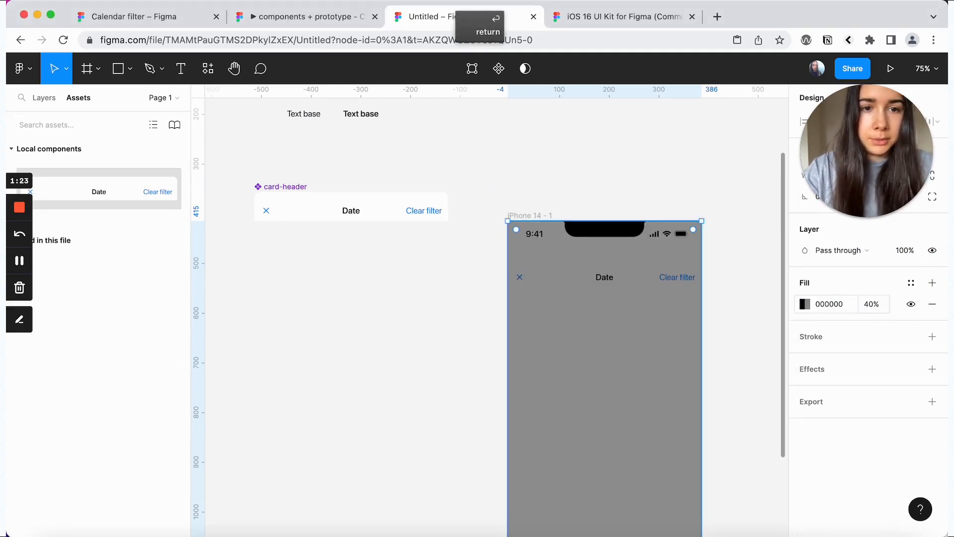
# Step: Move the dark rectangle below the card-header component, turn it into a component and name it dimmer
pyautogui.moveTo(669, 315); pyautogui.dragTo(444, 338)
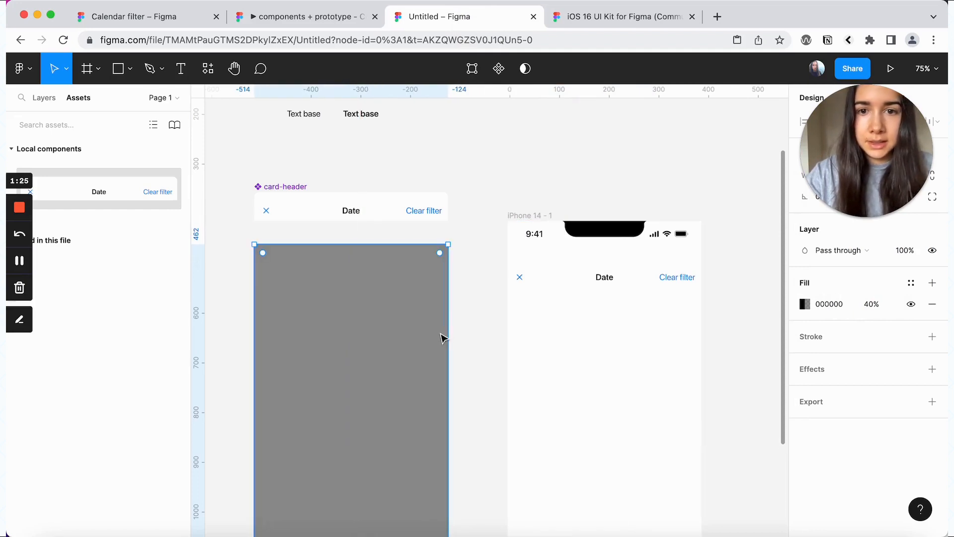
pyautogui.click(500, 68)
pyautogui.press('super+r')
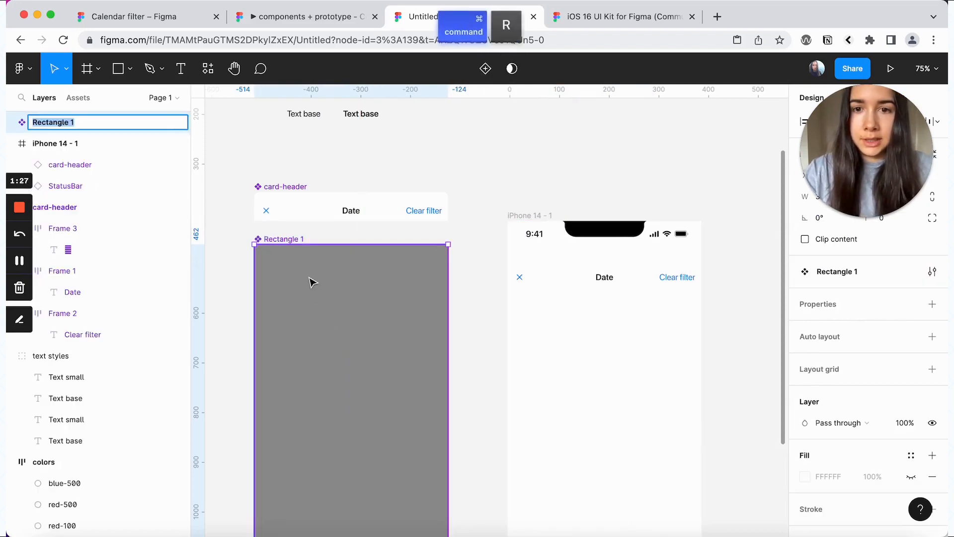
pyautogui.write('dimmer')
pyautogui.press('Return')
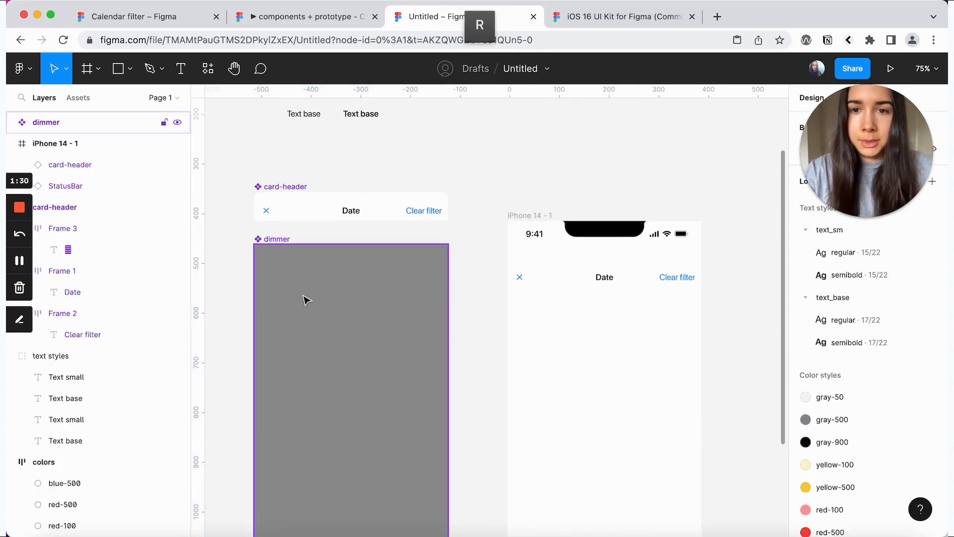
# Step: Place a copy of dimmer over the iPhone frame, layered between card-header and StatusBar, and nudge the card-header copy up slightly
pyautogui.moveTo(305, 298); pyautogui.dragTo(560, 276)
pyautogui.moveTo(133, 187); pyautogui.dragTo(125, 162)
pyautogui.click(498, 183)
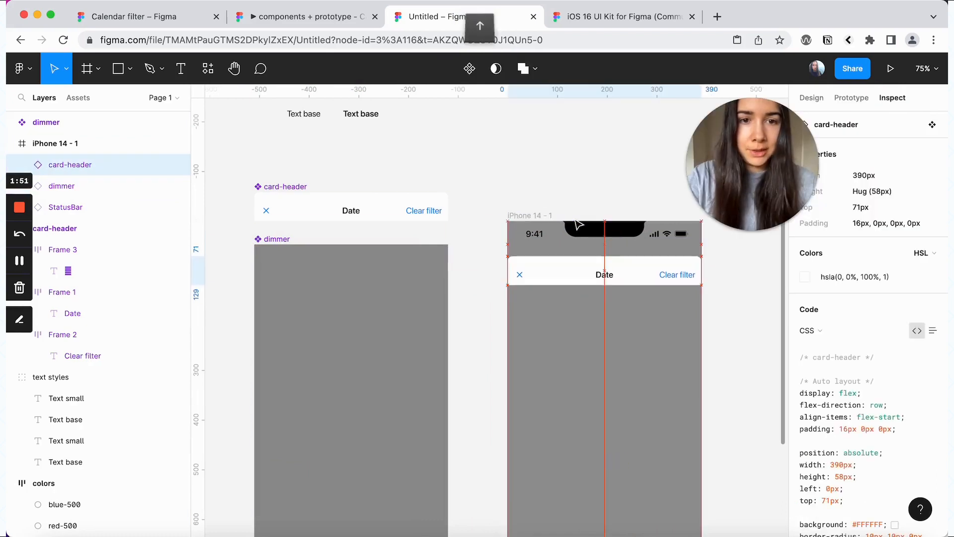
pyautogui.click(578, 225)
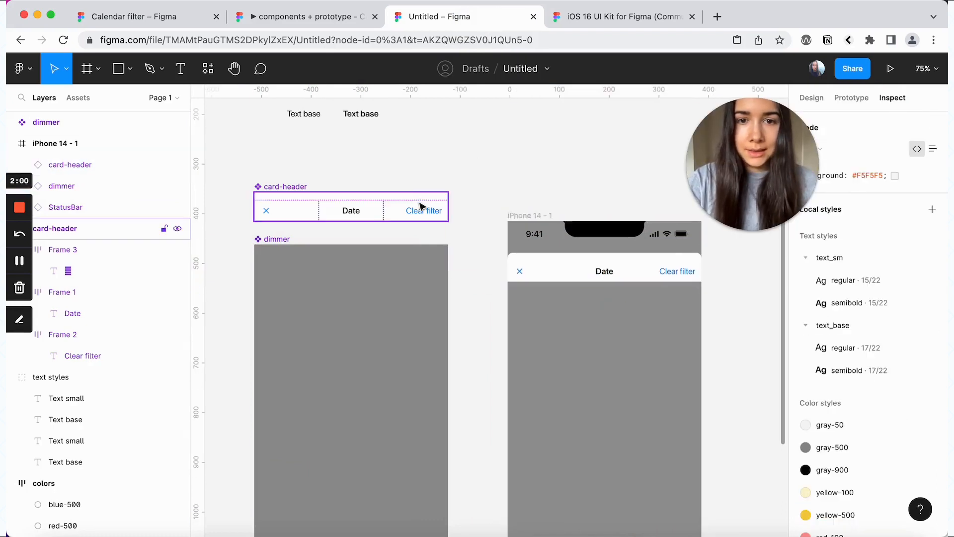
# Step: Add an inside stroke of 1 to the card-header component, limited to its bottom edge and colored with the gray-50 style
pyautogui.click(422, 207)
pyautogui.click(813, 97)
pyautogui.scroll(-10, 870, 279)
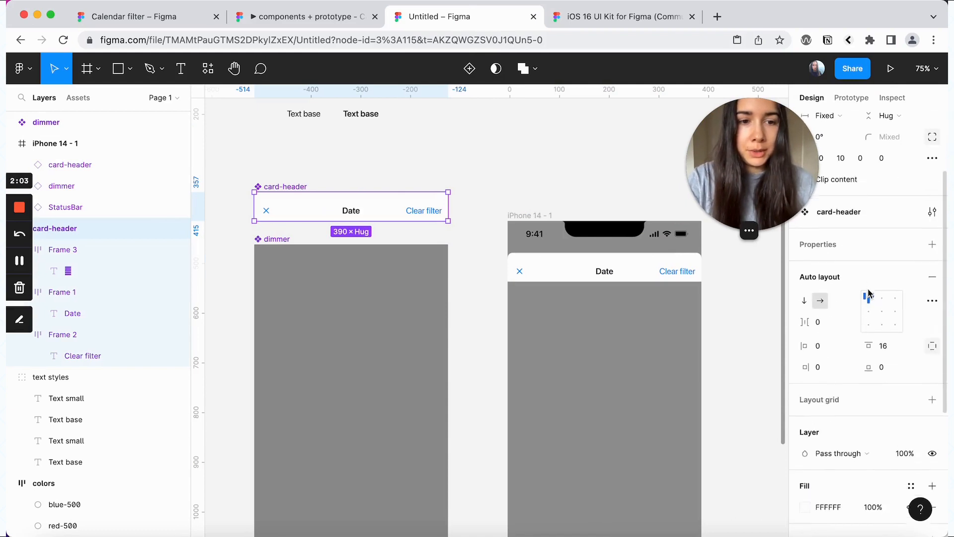
pyautogui.click(933, 332)
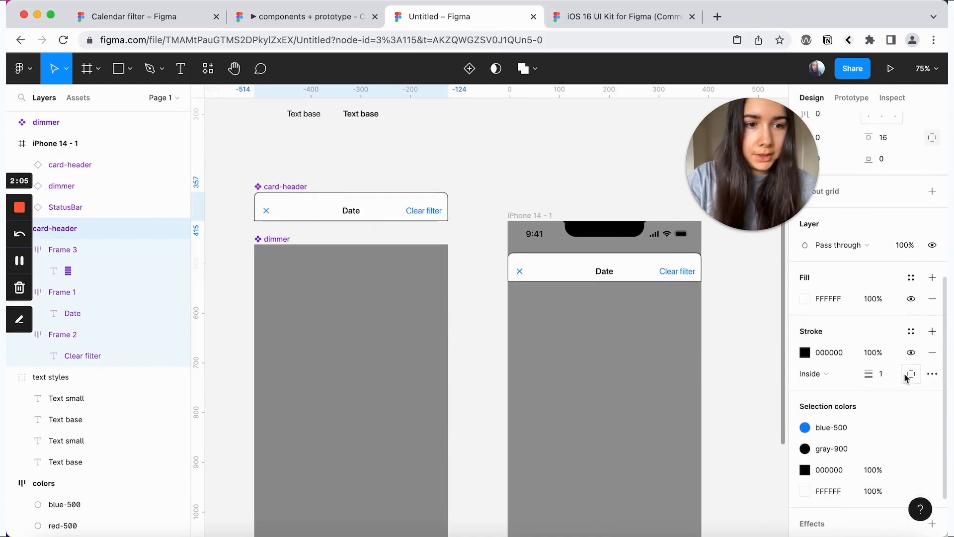
pyautogui.click(906, 378)
pyautogui.click(910, 430)
pyautogui.click(911, 332)
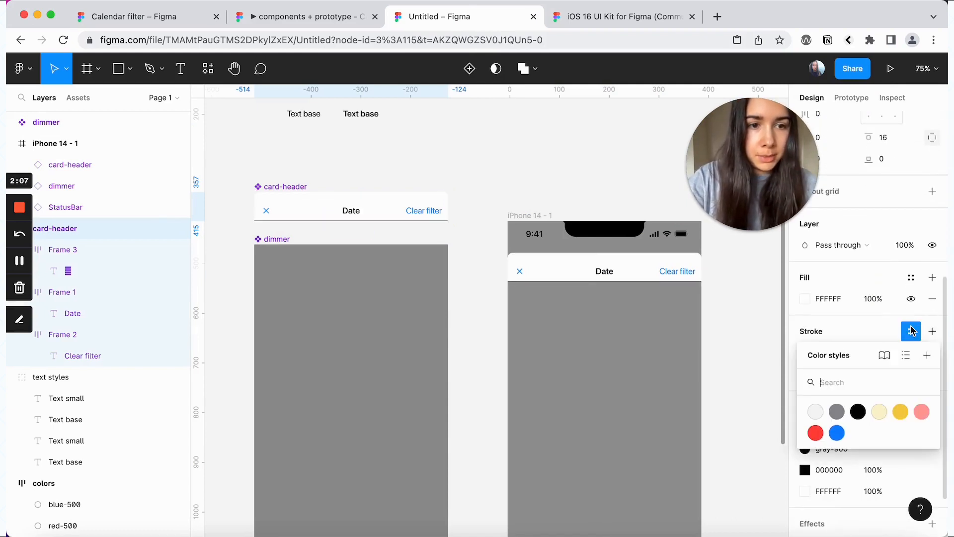
pyautogui.click(821, 411)
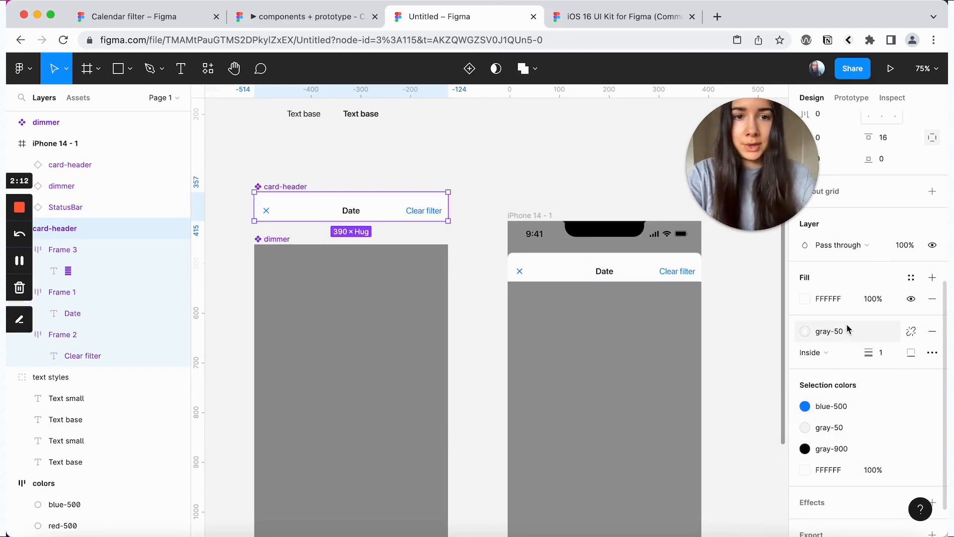
# Step: Switch to the finished calendar filter prototype to examine the layout below its header
pyautogui.click(650, 277)
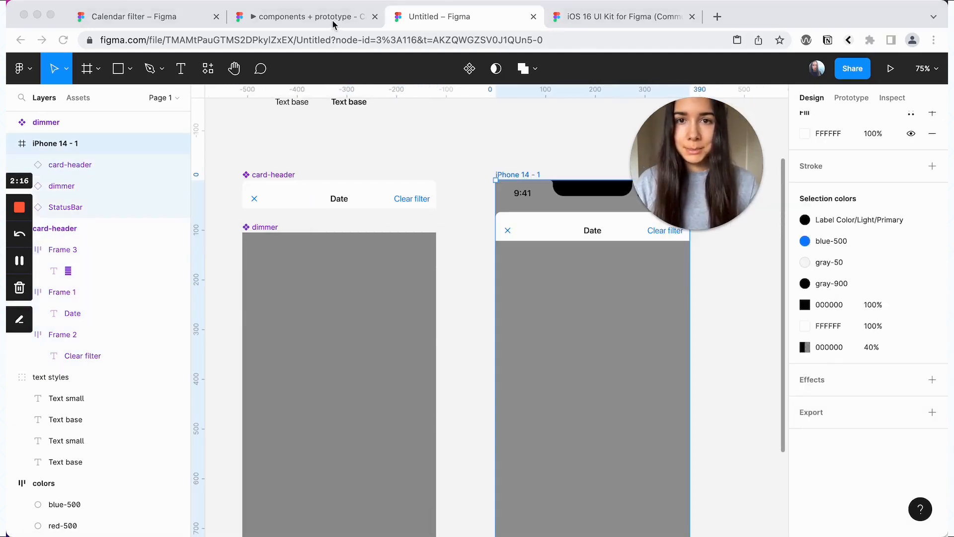
pyautogui.click(332, 17)
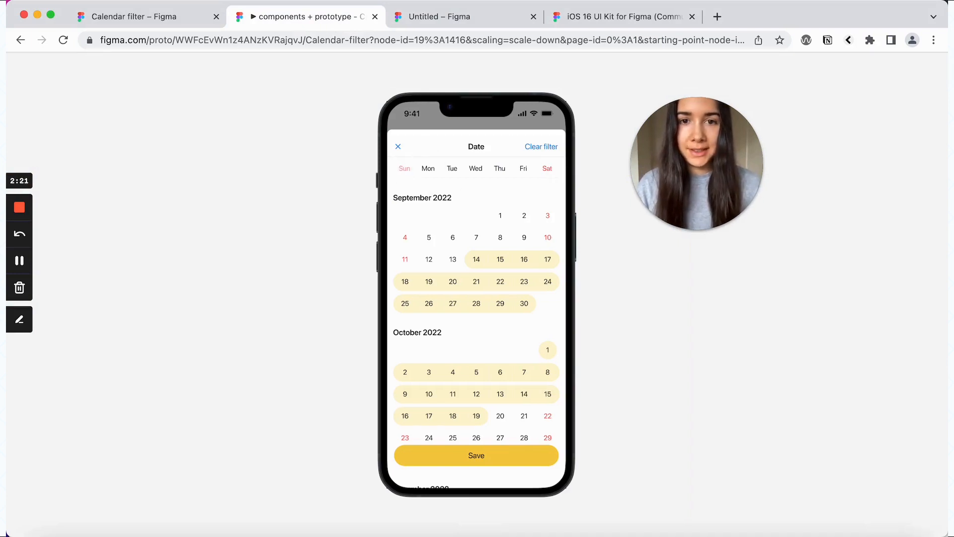
# Step: Return to the Untitled design file, add the text "Sun" beside the iPhone frame and apply the text_sm/regular style
pyautogui.click(438, 17)
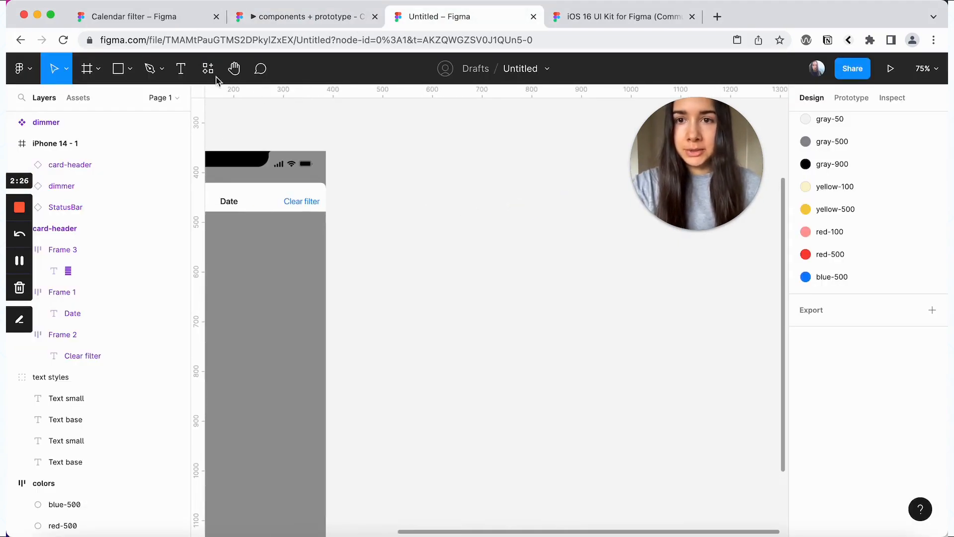
pyautogui.click(191, 69)
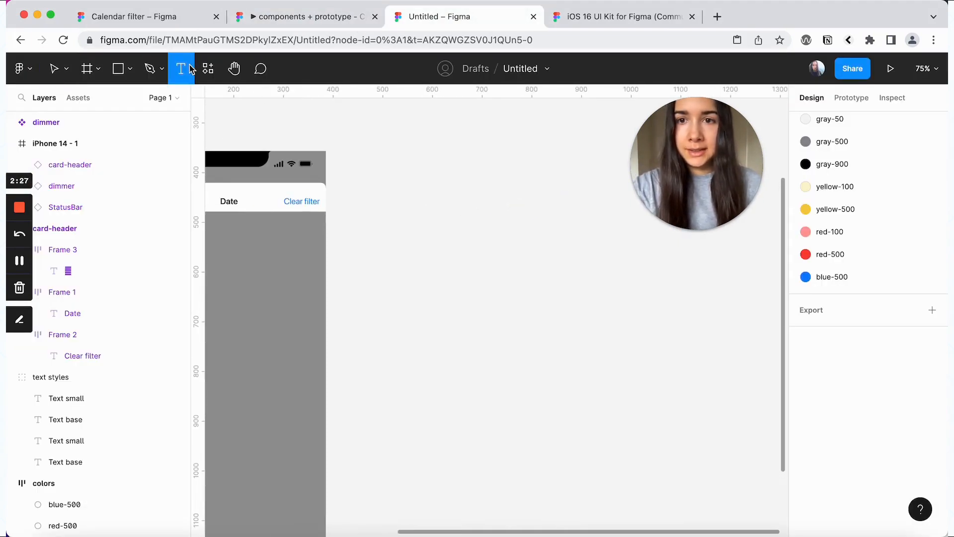
pyautogui.click(538, 261)
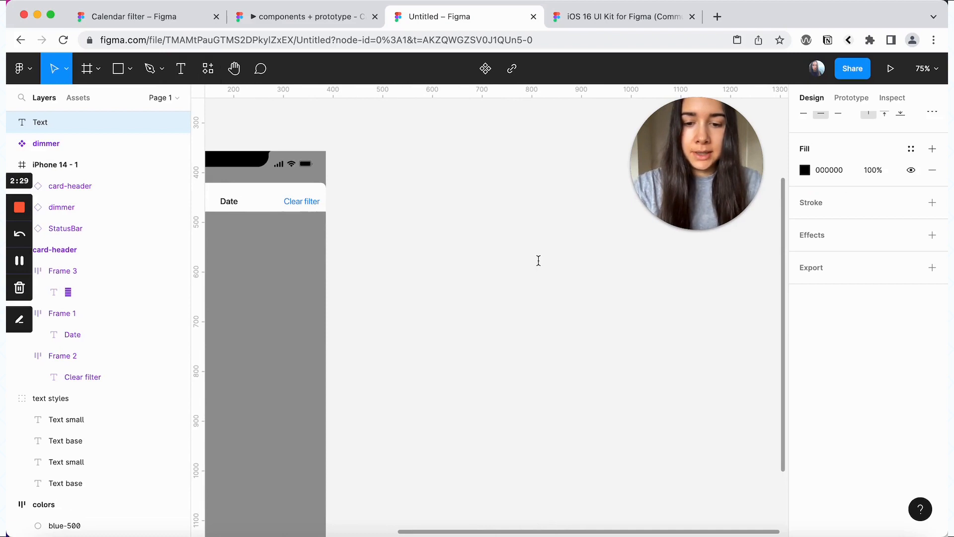
pyautogui.write('Sun')
pyautogui.press('Escape')
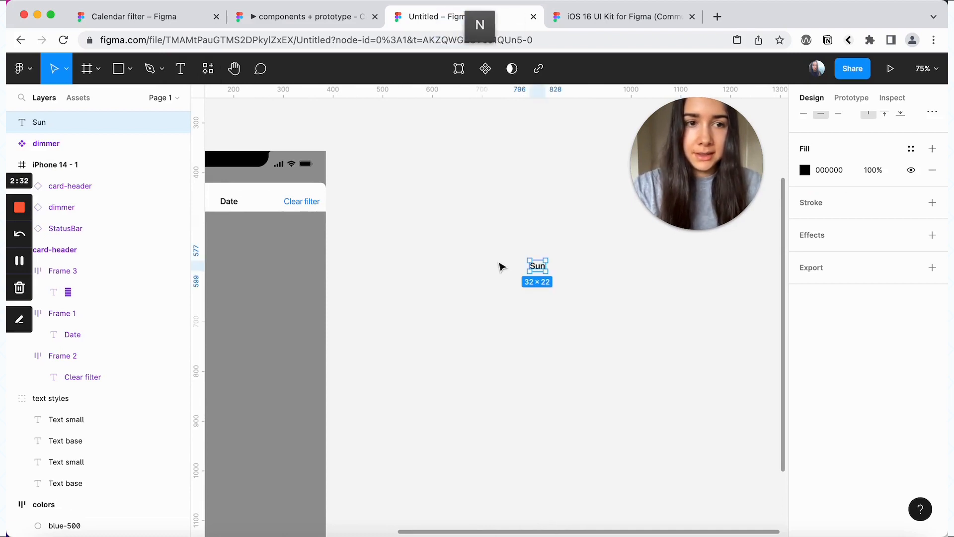
pyautogui.scroll(3, 914, 162)
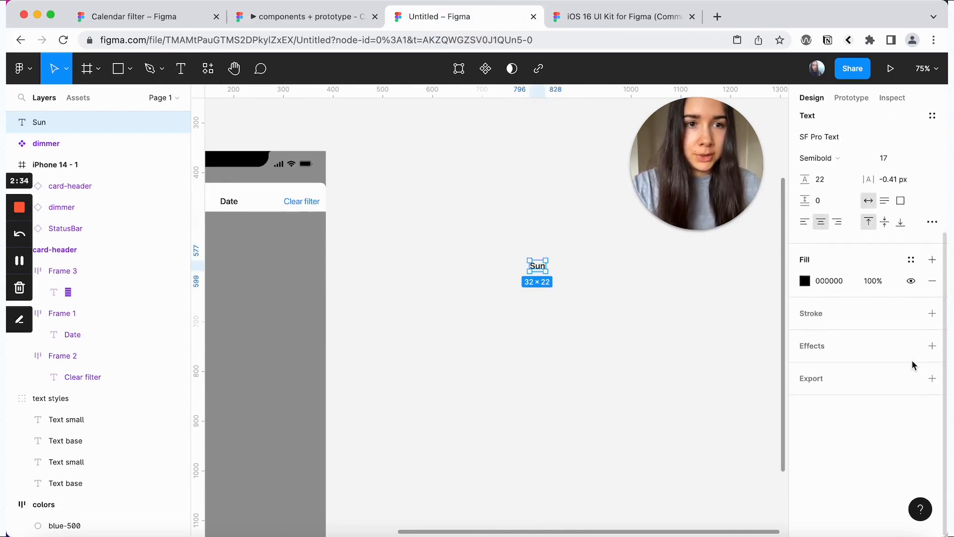
pyautogui.click(933, 116)
pyautogui.click(858, 228)
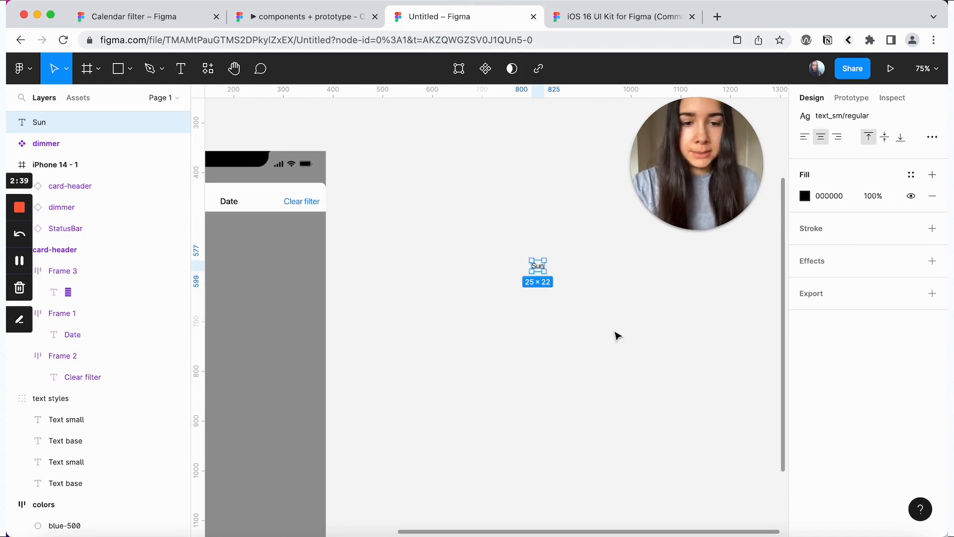
# Step: Wrap the Sun text in an auto layout frame with a fixed width of 52 and centered content
pyautogui.press('super+equal')
pyautogui.press('super+equal')
pyautogui.hscroll(5, 618, 337)
pyautogui.scroll(2, 618, 337)
pyautogui.hotkey('shift', 'a')
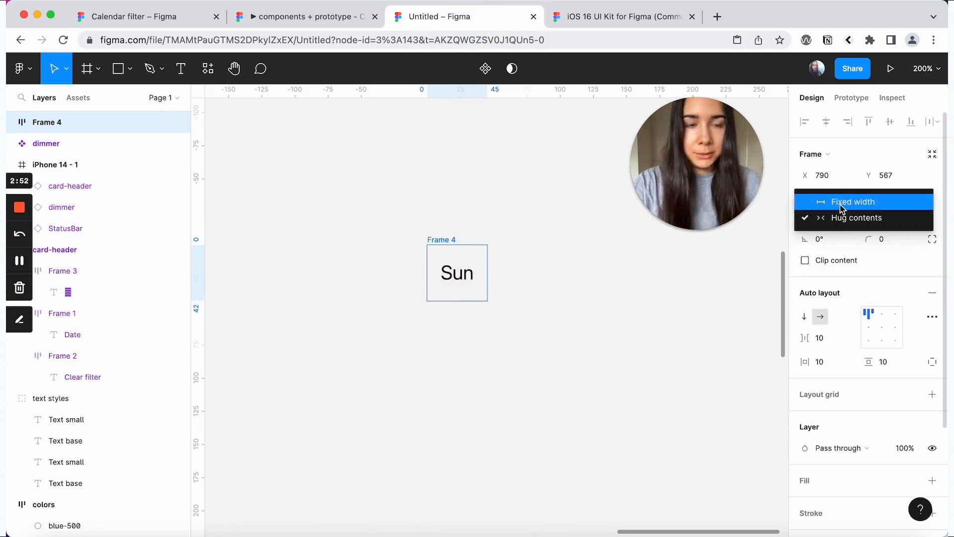
pyautogui.click(843, 202)
pyautogui.click(826, 199)
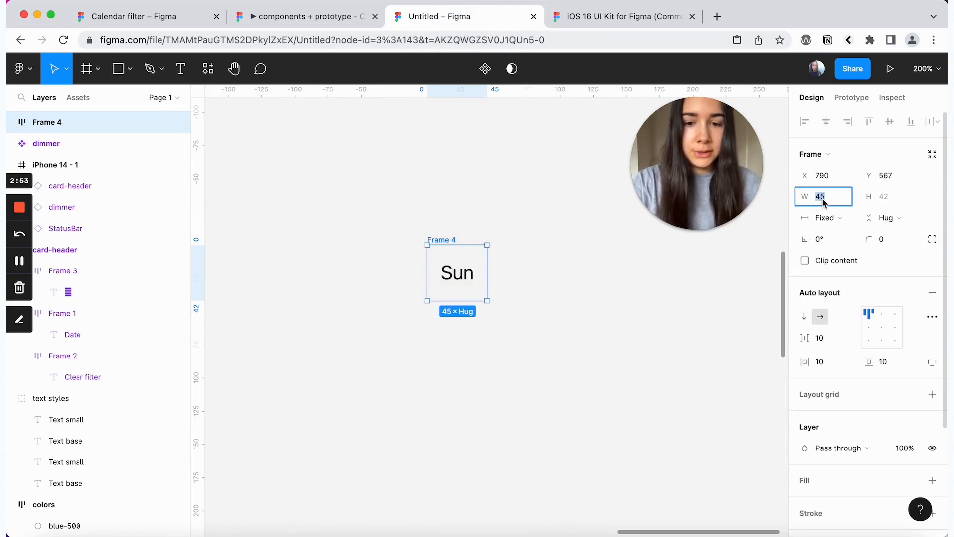
pyautogui.write('52')
pyautogui.press('Return')
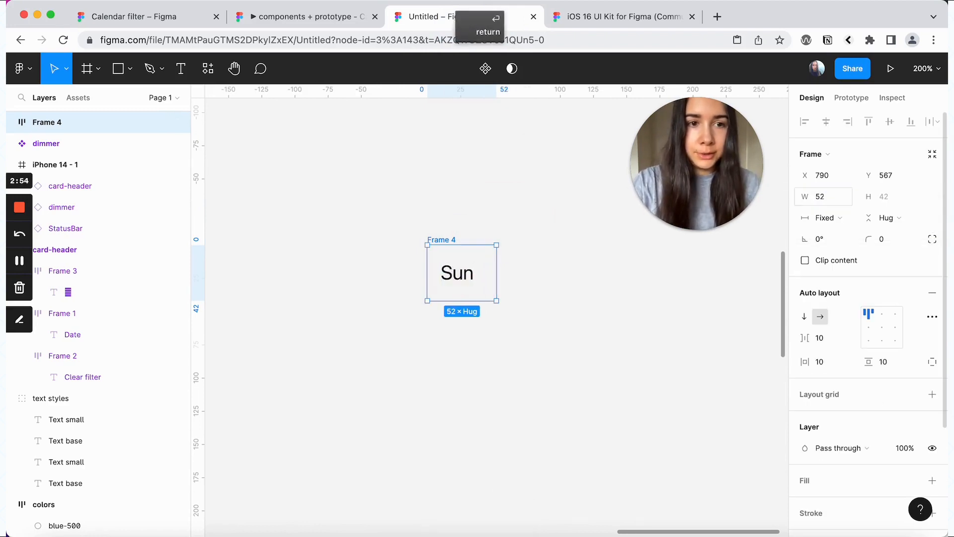
pyautogui.click(882, 327)
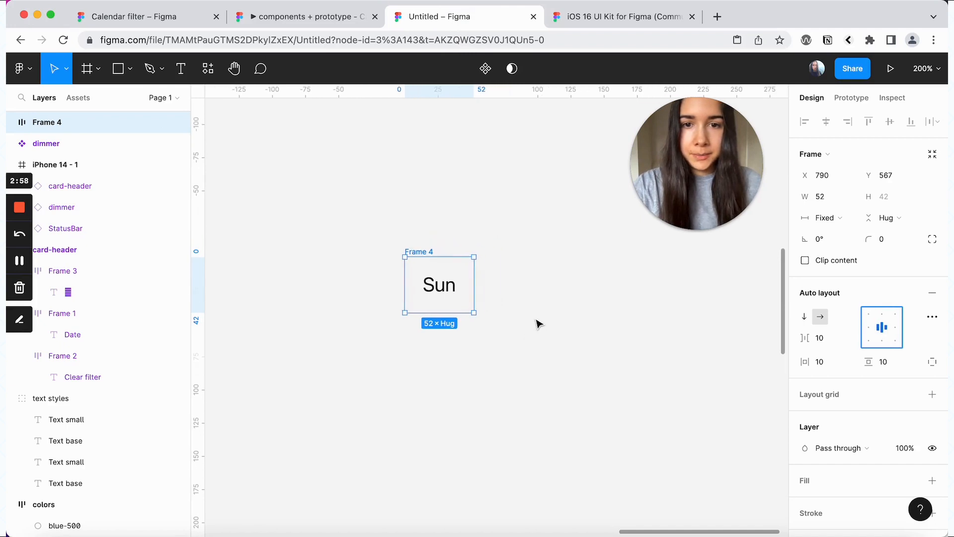
# Step: Make four copies of the Sun day frame beside the original
pyautogui.press('super+c')
pyautogui.press('super+v')
pyautogui.press('super+v')
pyautogui.press('super+v')
pyautogui.press('super+v')
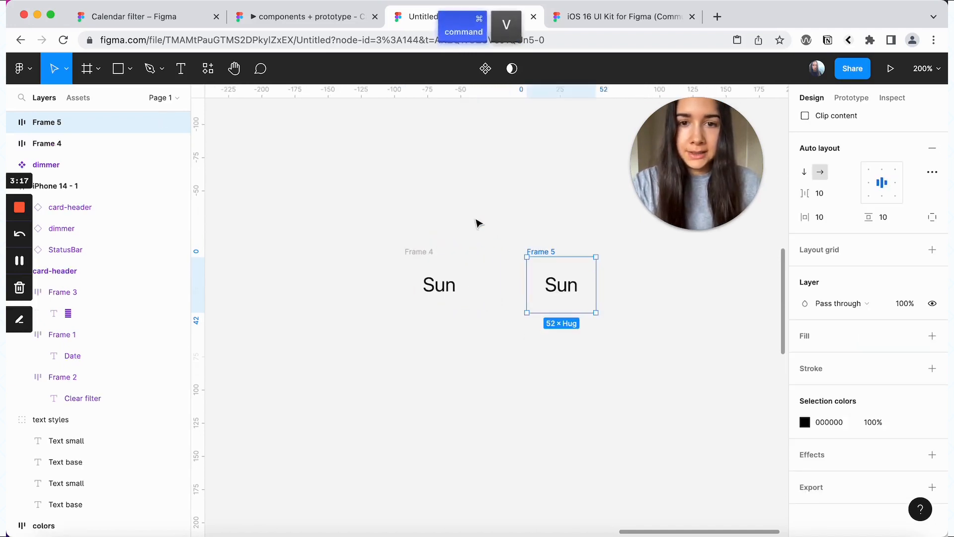
# Step: Combine the five Sun day frames into one horizontal auto layout row with an item spacing of 0
pyautogui.click(125, 207)
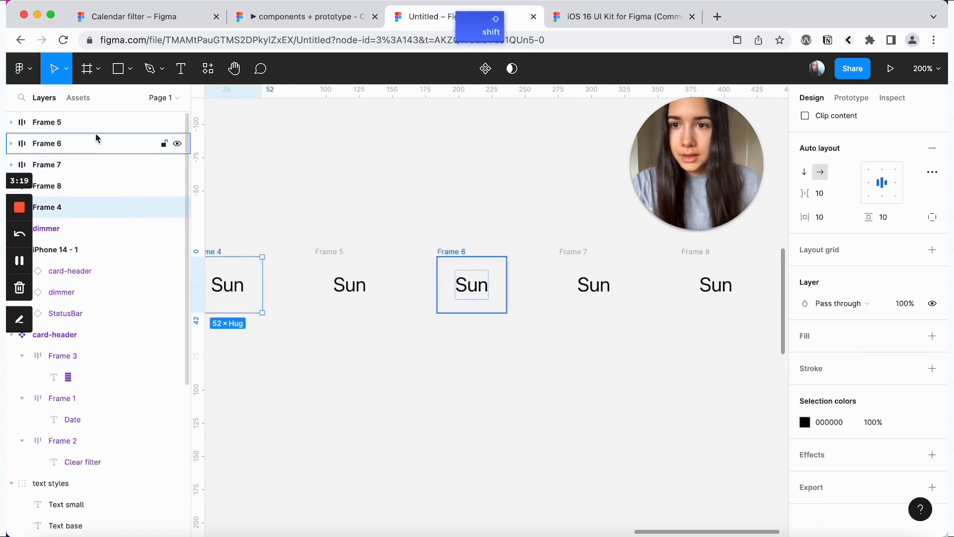
pyautogui.keyDown('shift'); pyautogui.click(91, 125); pyautogui.keyUp('shift')
pyautogui.hotkey('shift', 'a')
pyautogui.click(829, 195)
pyautogui.write('0')
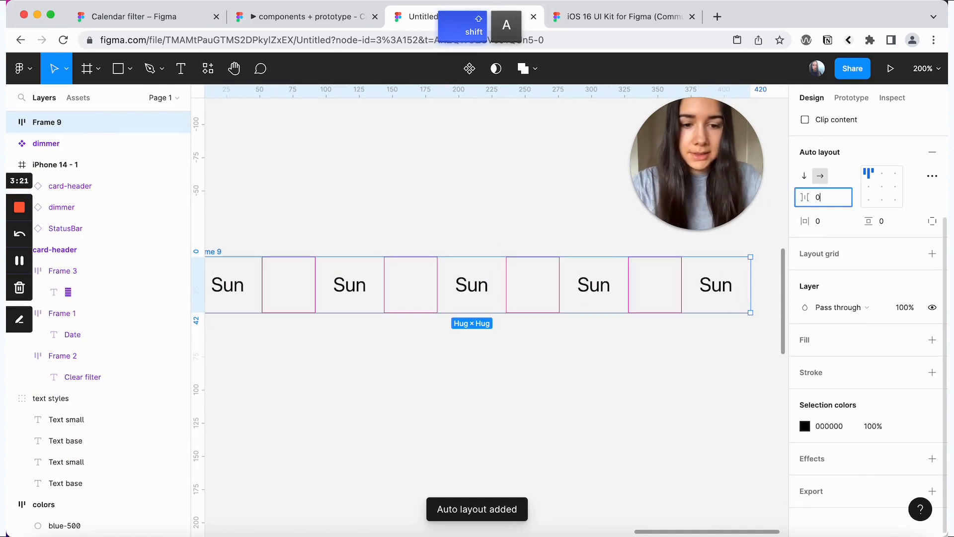
pyautogui.press('Return')
# Step: Change the second to fifth labels in the weekday row to Mon, Tue, Wed and Thu
pyautogui.hscroll(-3, 574, 258)
pyautogui.doubleClick(371, 299)
pyautogui.doubleClick(371, 298)
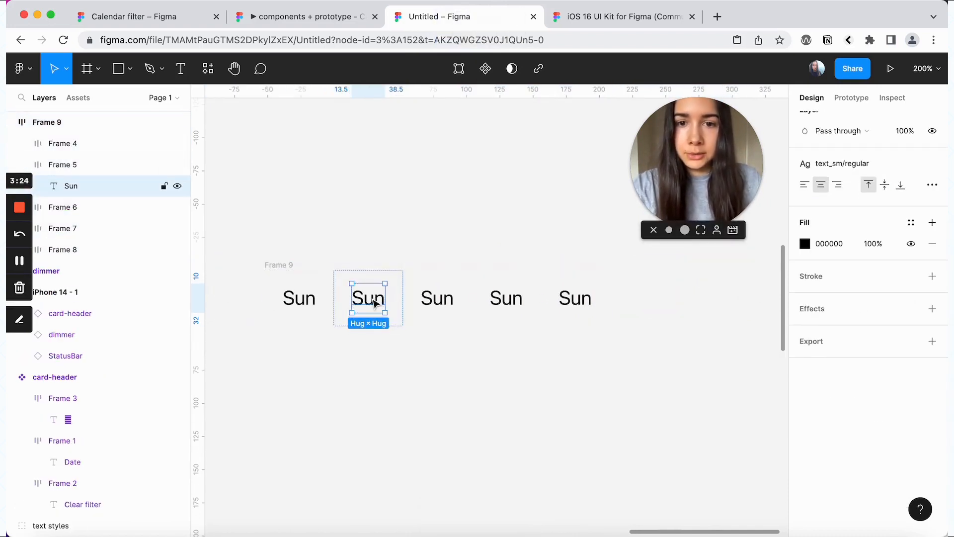
pyautogui.doubleClick(371, 298)
pyautogui.write('Mon')
pyautogui.doubleClick(421, 298)
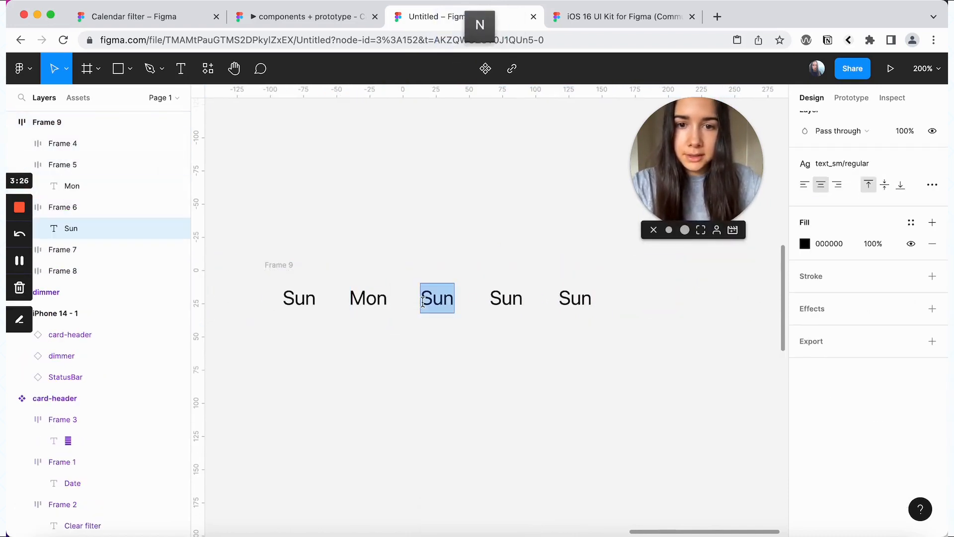
pyautogui.write('Tue')
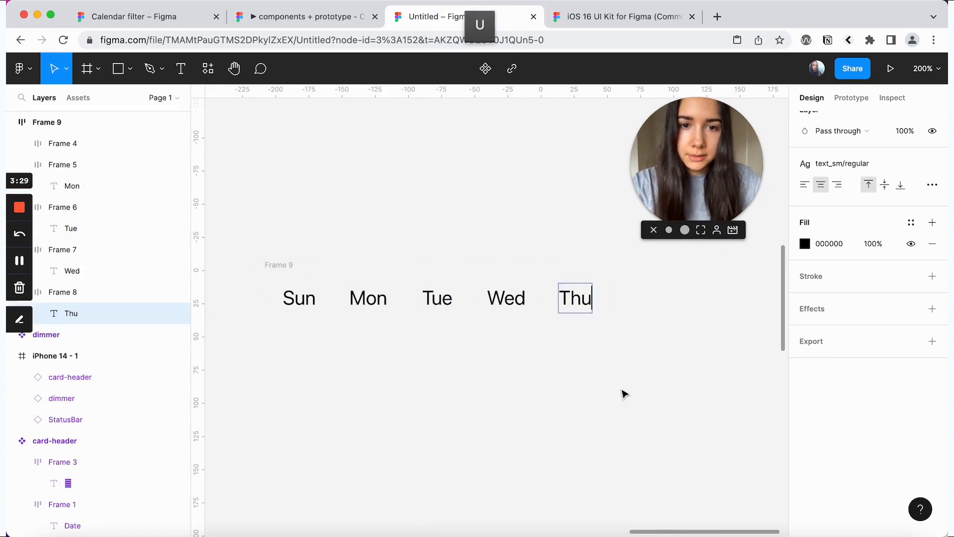
# Step: Add a copy of the Thu day frame at the end of the weekday row and change its label to Fri
pyautogui.press('Escape')
pyautogui.press('Escape')
pyautogui.press('super+d')
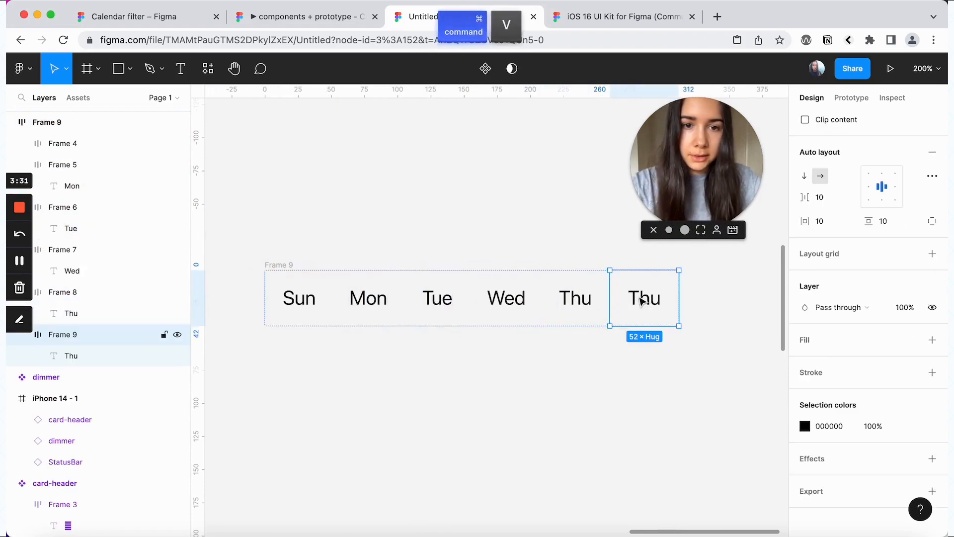
pyautogui.doubleClick(639, 298)
pyautogui.doubleClick(639, 299)
pyautogui.write('Fri')
pyautogui.press('Escape')
pyautogui.press('Escape')
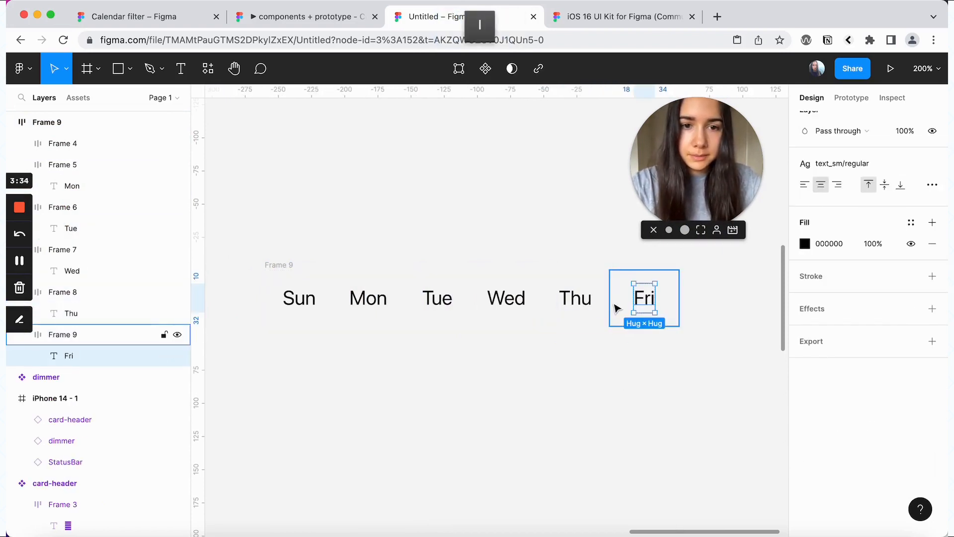
# Step: Add a copy of the Fri day frame at the end of the weekday row and change its label to Sat
pyautogui.press('super+c')
pyautogui.press('Escape')
pyautogui.press('super+v')
pyautogui.doubleClick(713, 308)
pyautogui.write('Sat')
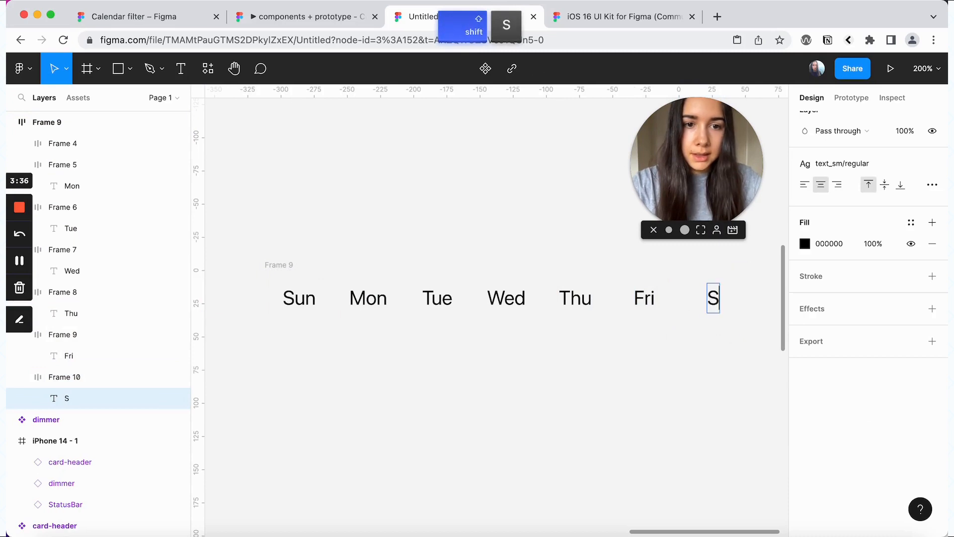
pyautogui.press('Escape')
pyautogui.press('Escape')
# Step: Apply the gray-900 color style to all labels of the weekday row
pyautogui.press('Escape')
pyautogui.click(911, 423)
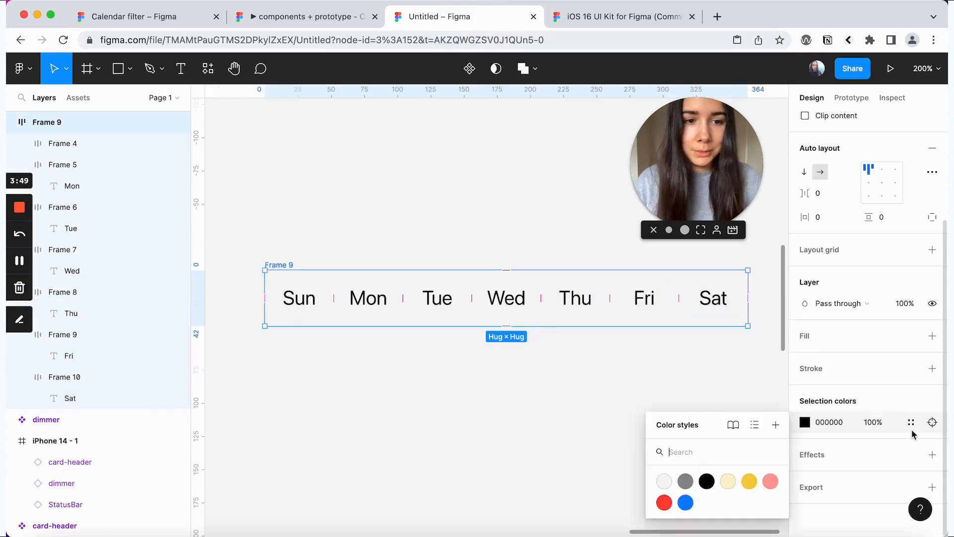
pyautogui.click(705, 485)
# Step: Recolor the Sun and Sat labels with the red-500 style
pyautogui.click(725, 296)
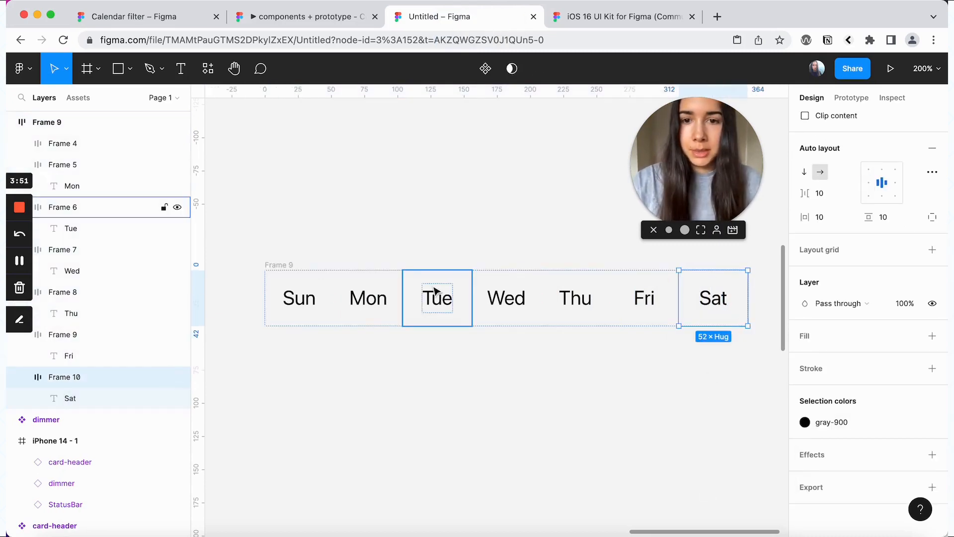
pyautogui.keyDown('shift'); pyautogui.click(317, 282); pyautogui.keyUp('shift')
pyautogui.click(856, 423)
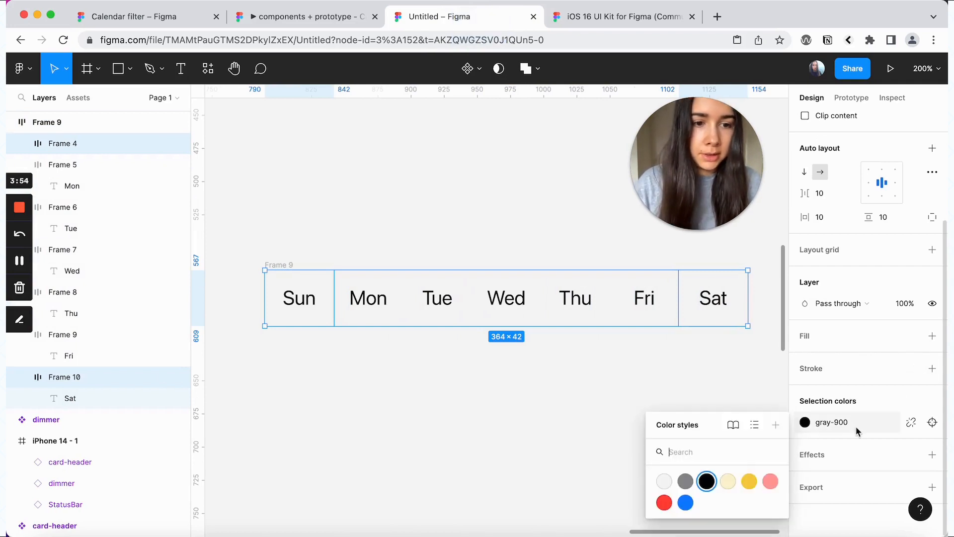
pyautogui.click(664, 503)
pyautogui.click(634, 425)
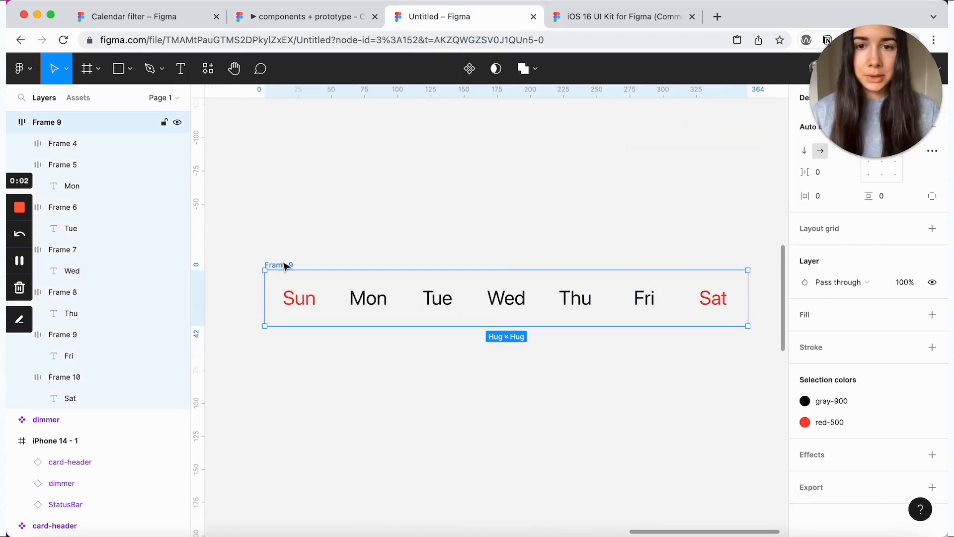
# Step: Fill the weekday row with white and give its seven day frames a 1 px inside bottom stroke in the gray-50 style
pyautogui.click(932, 315)
pyautogui.click(299, 307)
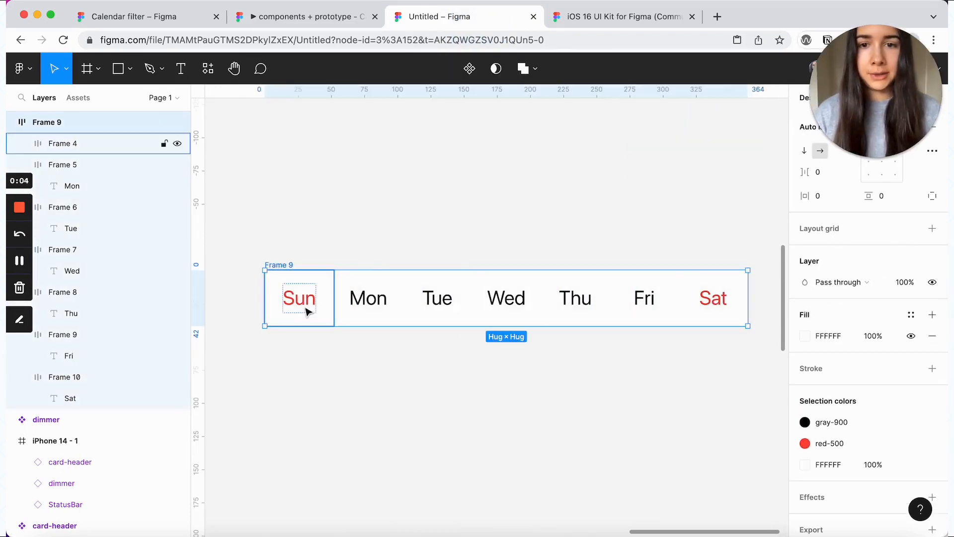
pyautogui.keyDown('shift'); pyautogui.click(110, 378); pyautogui.keyUp('shift')
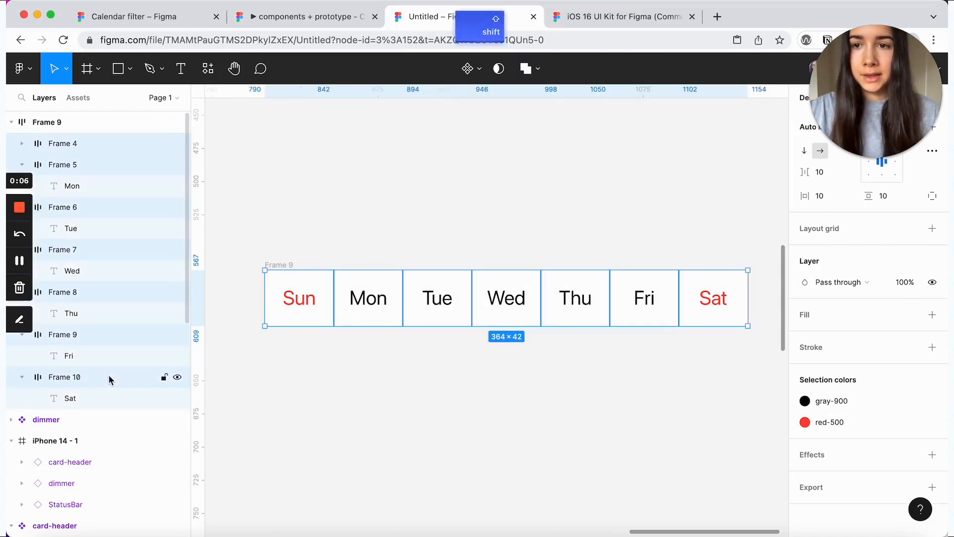
pyautogui.click(932, 347)
pyautogui.click(913, 390)
pyautogui.click(895, 449)
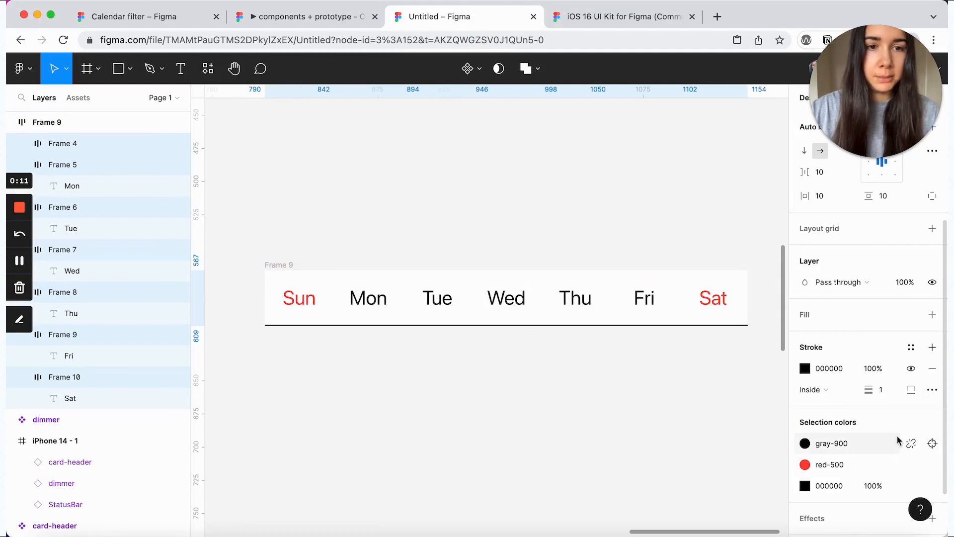
pyautogui.click(908, 348)
pyautogui.click(815, 427)
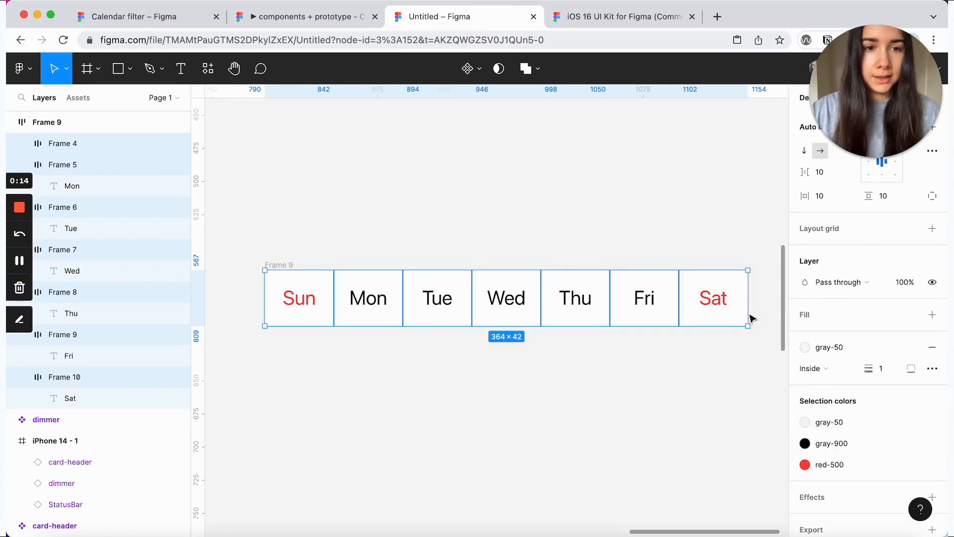
pyautogui.click(694, 373)
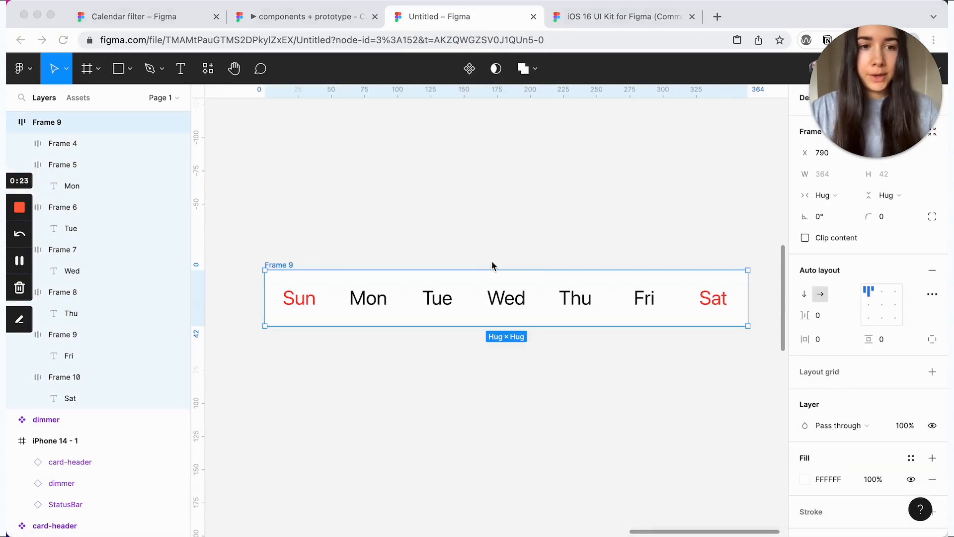
# Step: Set the weekday row's horizontal padding to 12 and its vertical padding to 4 above and 0 below
pyautogui.click(830, 342)
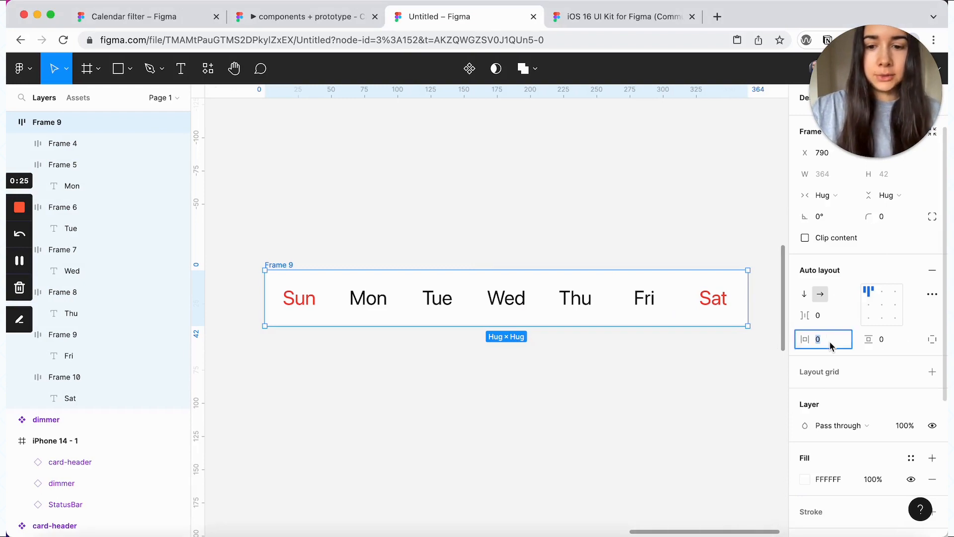
pyautogui.write('12')
pyautogui.press('Return')
pyautogui.click(894, 348)
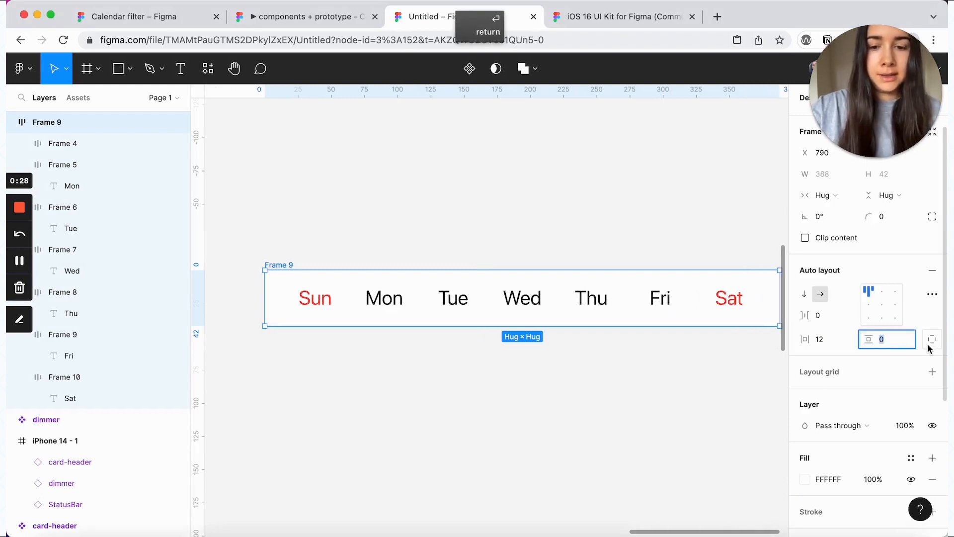
pyautogui.write('4, 0')
pyautogui.press('Return')
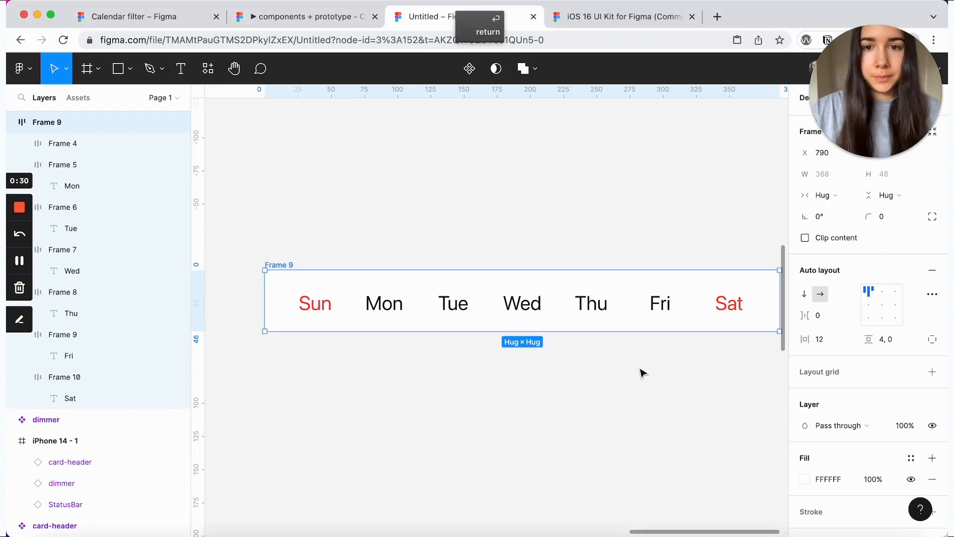
# Step: Rename the weekday row frame as week and turn it into a component
pyautogui.press('w')
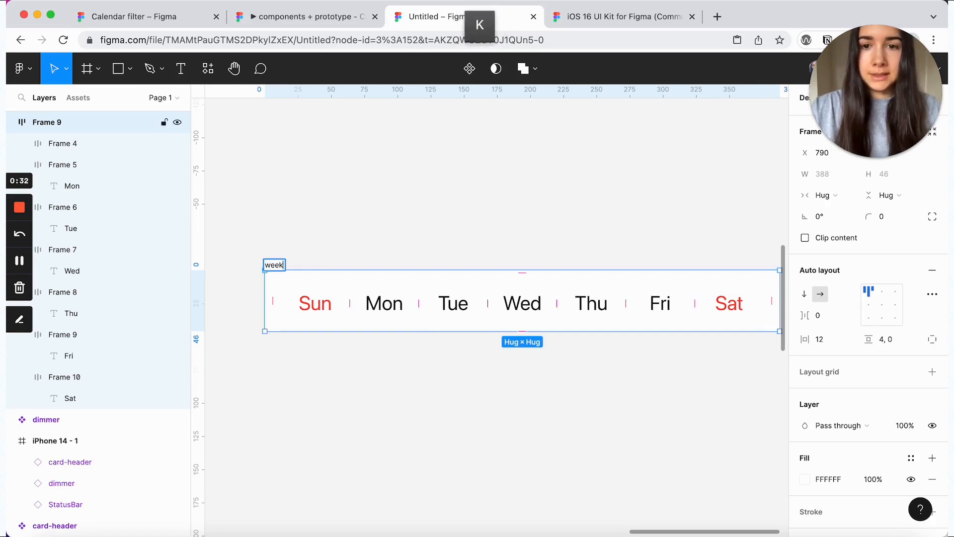
pyautogui.click(266, 209)
pyautogui.click(279, 272)
pyautogui.click(470, 69)
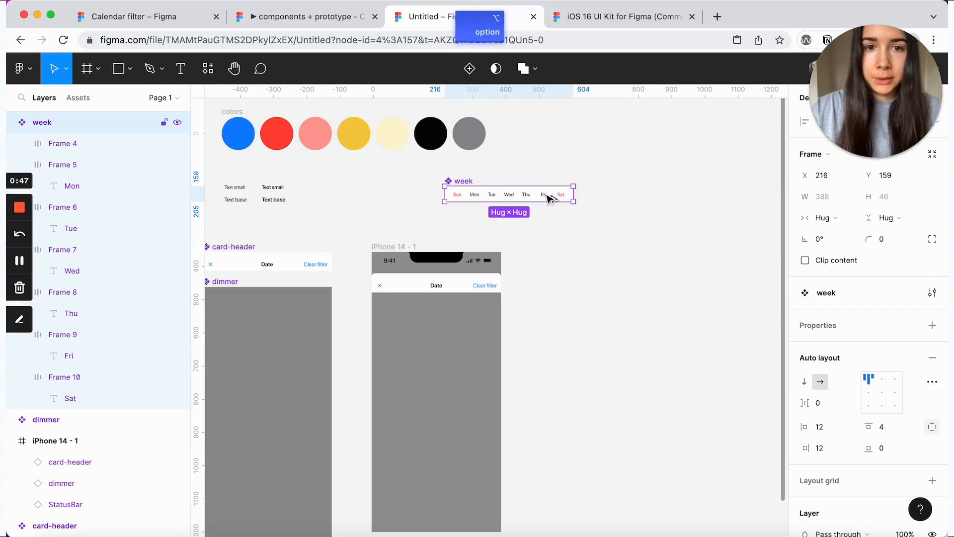
# Step: Place a copy of the week component in the iPhone frame directly below the card-header
pyautogui.moveTo(549, 198); pyautogui.dragTo(472, 304)
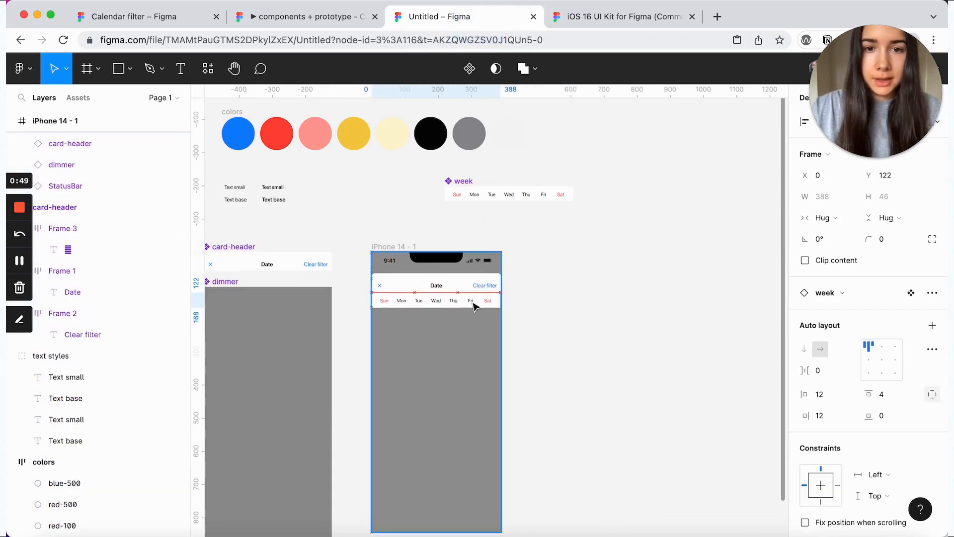
pyautogui.press('super+=')
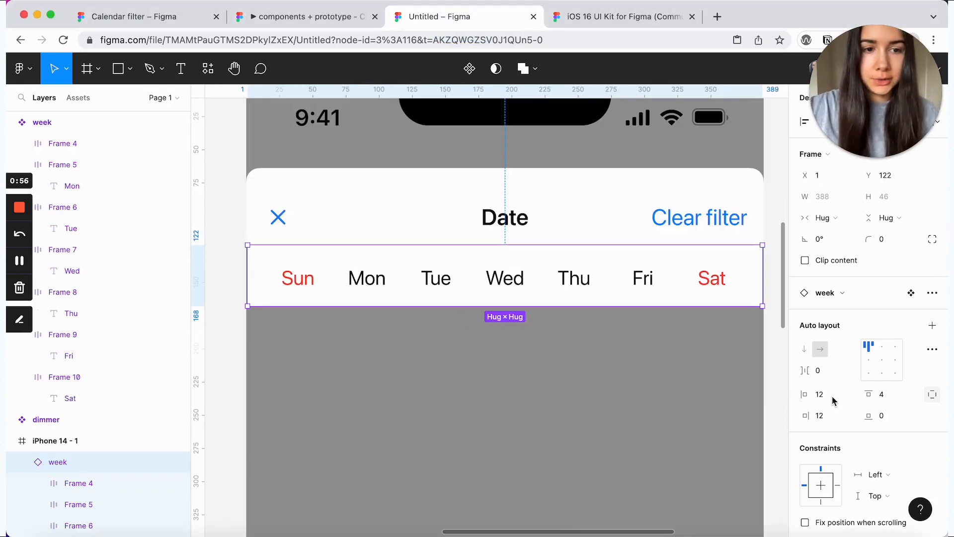
# Step: Set the left and right padding of the week row in the iPhone frame to 13
pyautogui.click(824, 394)
pyautogui.write('13')
pyautogui.press('Tab')
pyautogui.write('3')
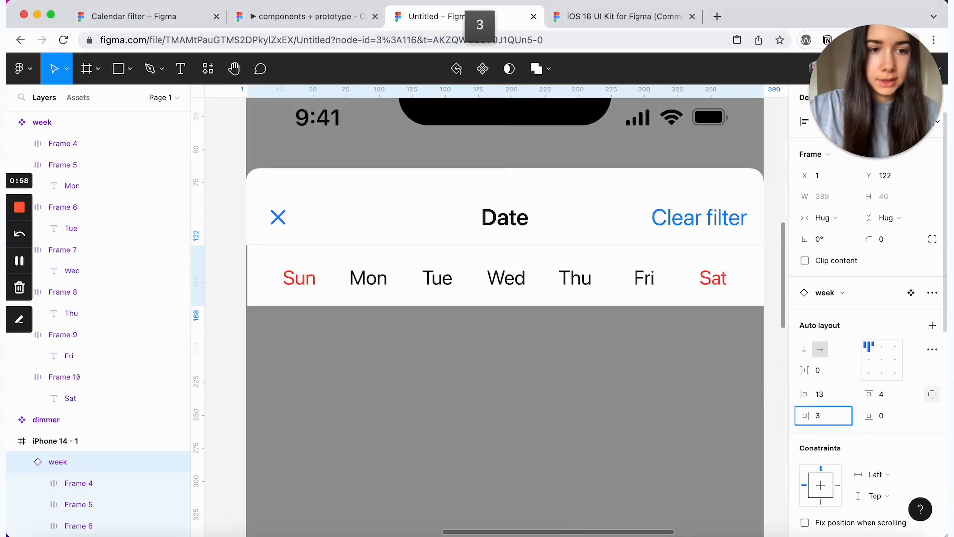
pyautogui.press('BackSpace')
pyautogui.write('13')
pyautogui.press('Return')
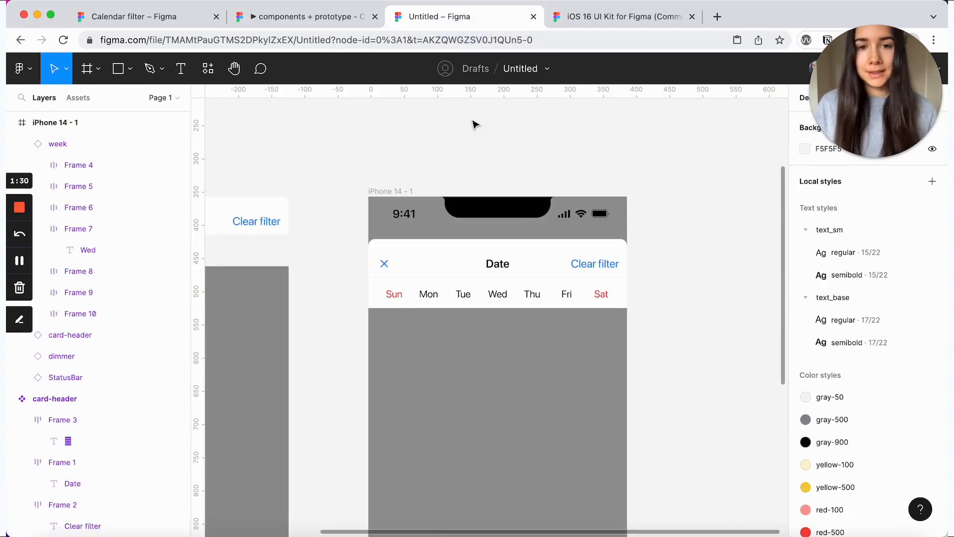
# Step: Switch to the finished prototype and examine how its month grids and selected date ranges look
pyautogui.click(284, 20)
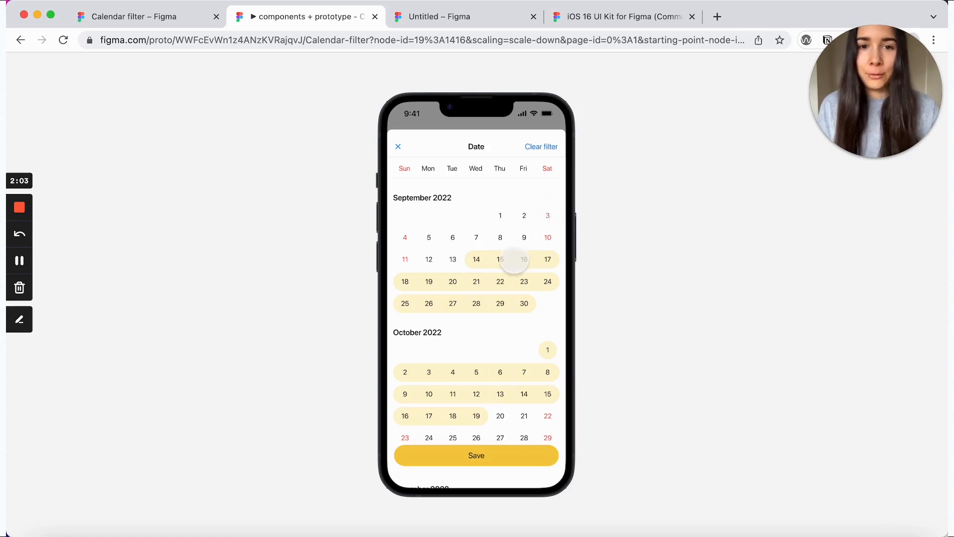
pyautogui.scroll(-2, 515, 262)
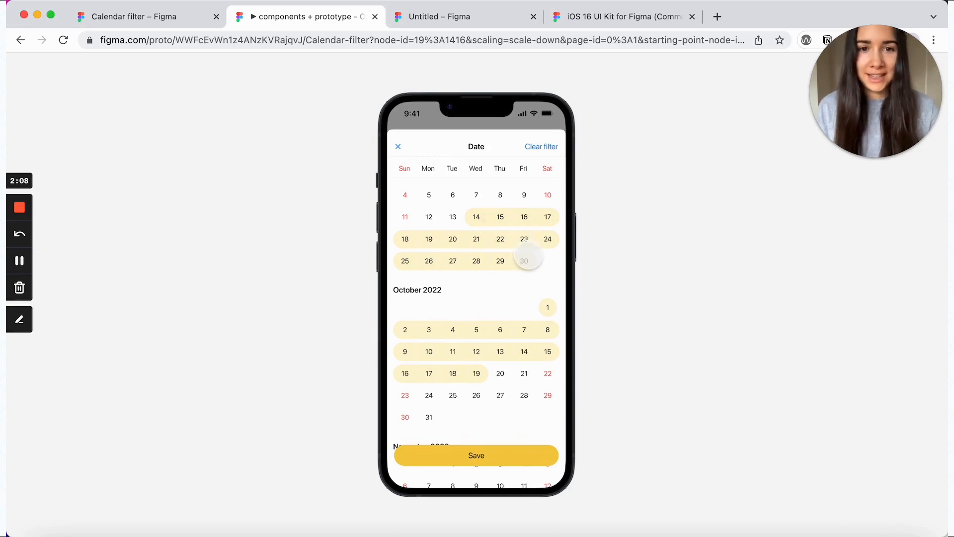
pyautogui.scroll(-1, 528, 258)
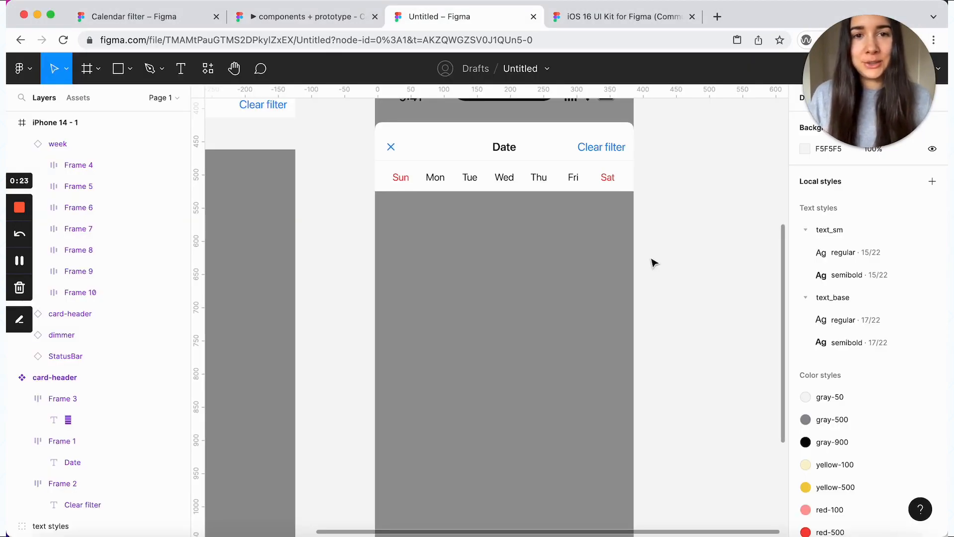
# Step: Return to the Untitled design file and add a text layer reading D beside the iPhone frame
pyautogui.scroll(5, 654, 263)
pyautogui.hscroll(4, 653, 263)
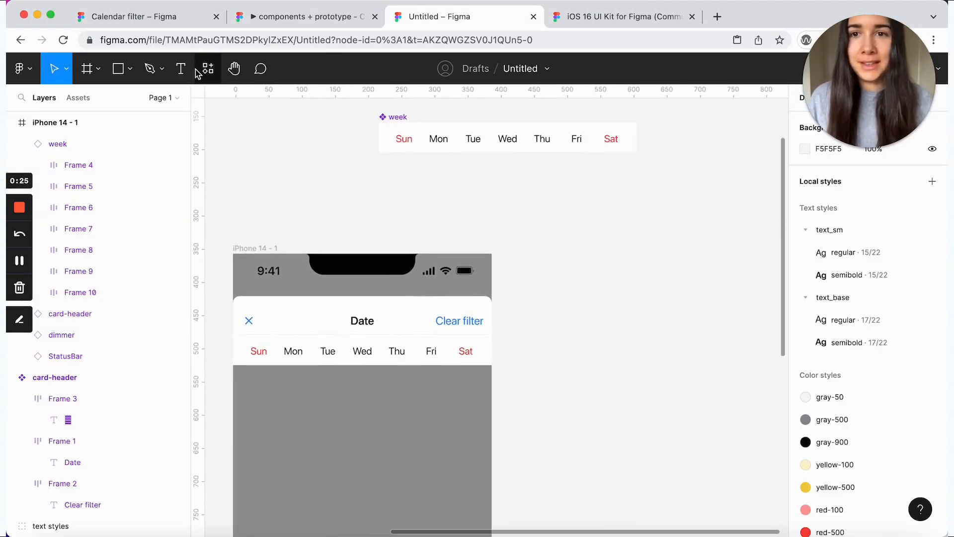
pyautogui.click(181, 70)
pyautogui.click(608, 296)
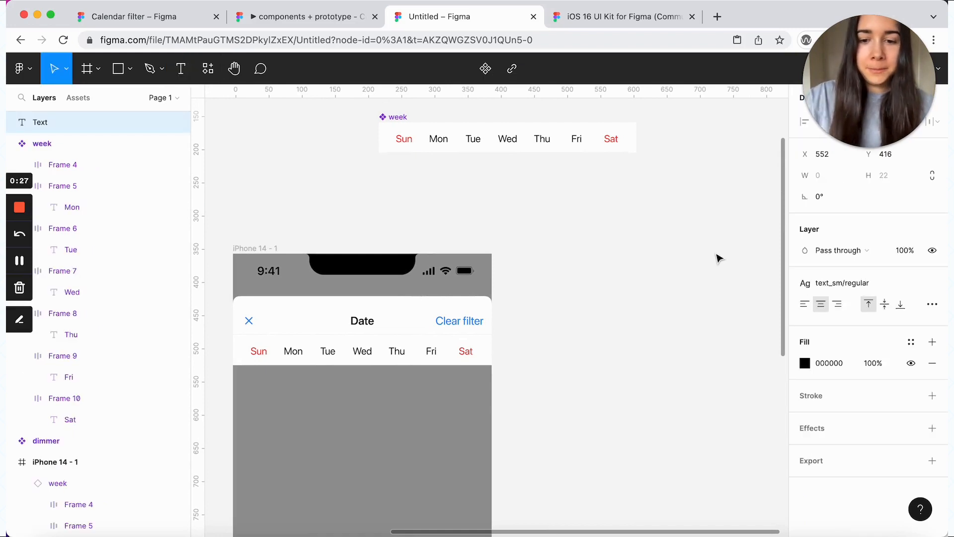
pyautogui.write('D')
pyautogui.press('Escape')
# Step: Wrap the D text in an auto layout frame with fixed width and fixed height
pyautogui.press('super+equal')
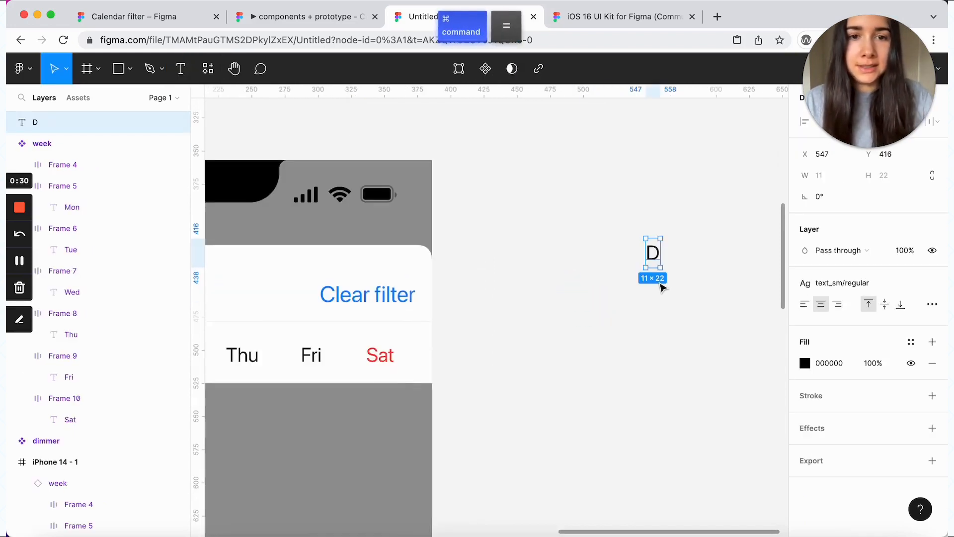
pyautogui.scroll(3, 661, 287)
pyautogui.hscroll(2, 661, 287)
pyautogui.hotkey('shift', 'a')
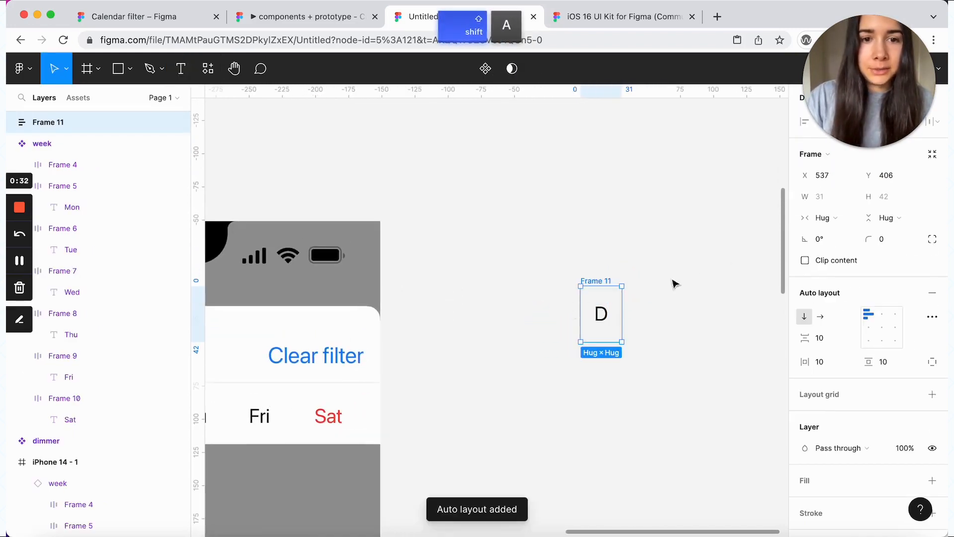
pyautogui.click(822, 218)
pyautogui.click(840, 201)
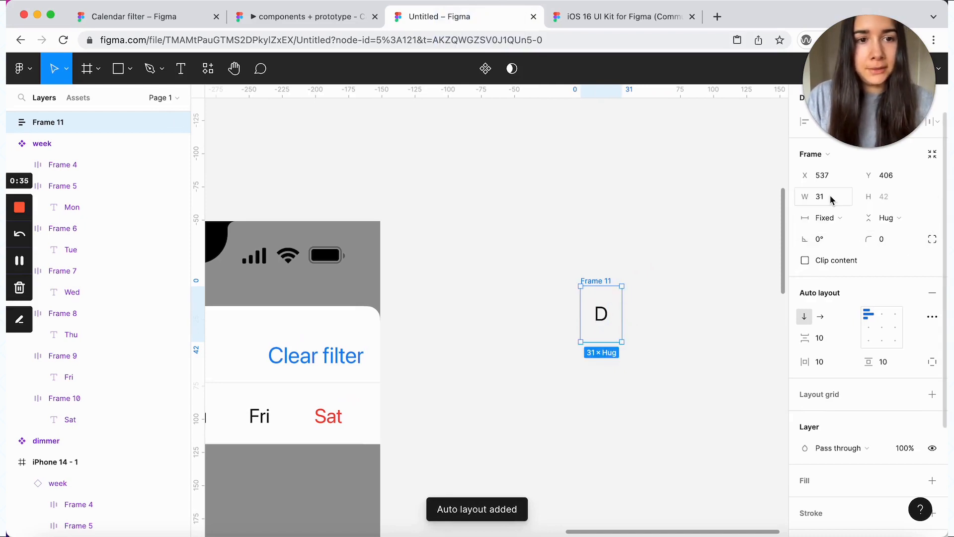
pyautogui.click(887, 218)
pyautogui.click(897, 203)
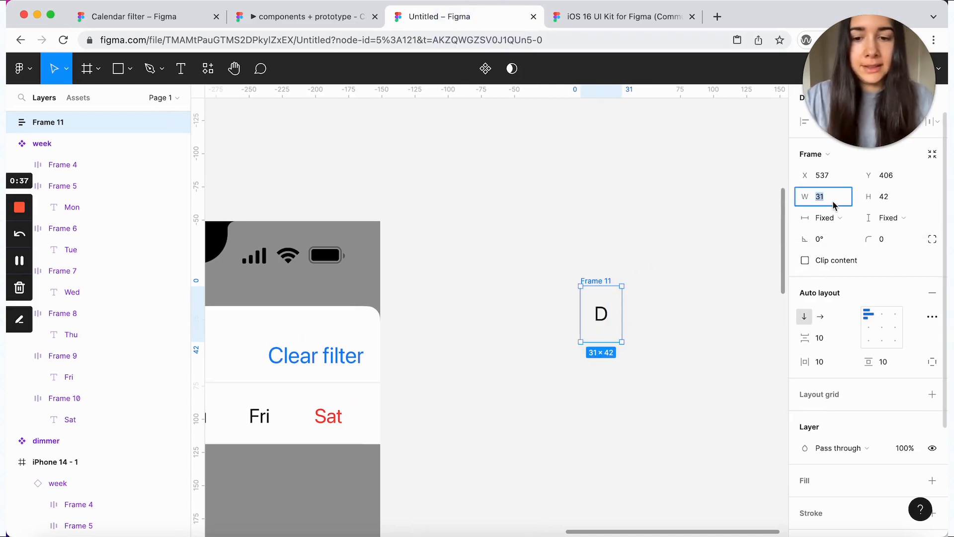
# Step: Size the D frame to 52 wide by 40 high and center its content both ways
pyautogui.write('40')
pyautogui.press('Return')
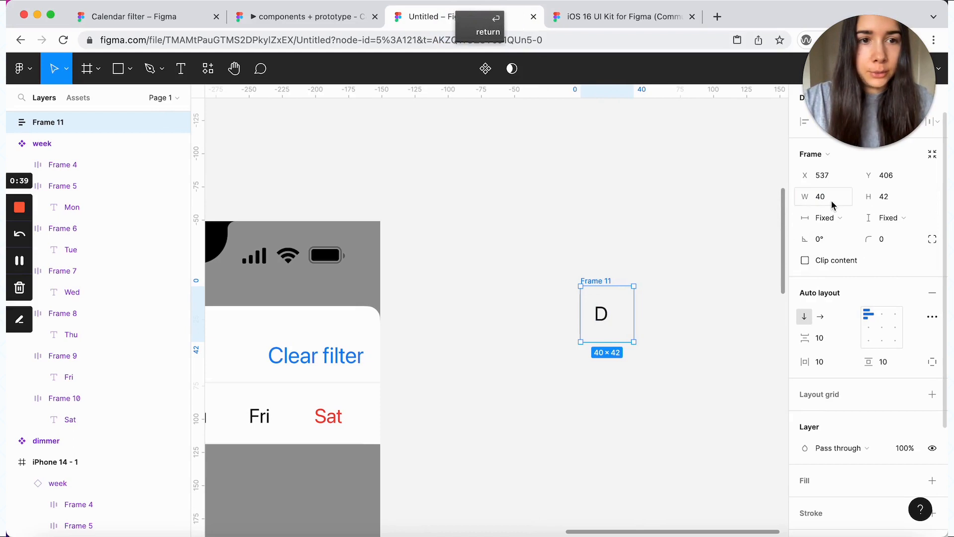
pyautogui.click(887, 197)
pyautogui.write('4')
pyautogui.press('Return')
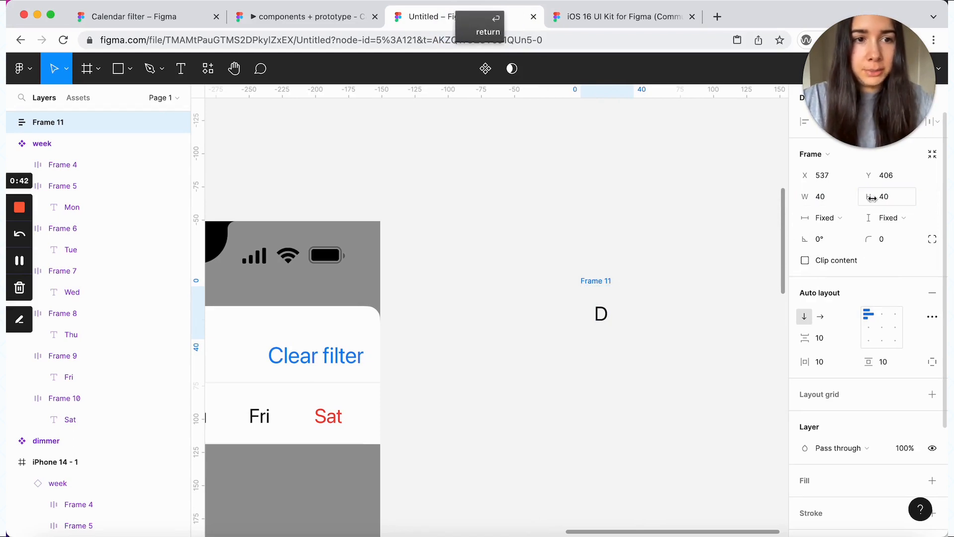
pyautogui.write('52')
pyautogui.press('Return')
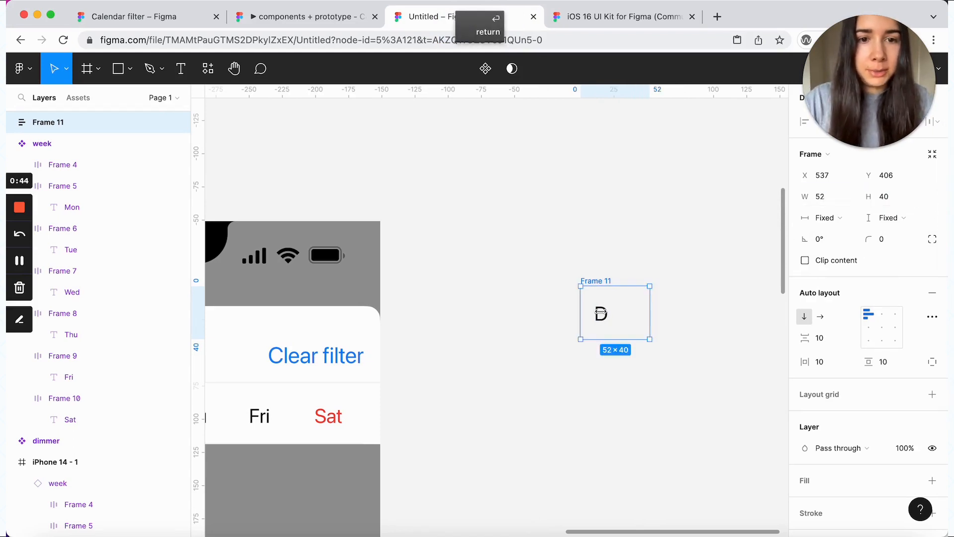
pyautogui.click(888, 328)
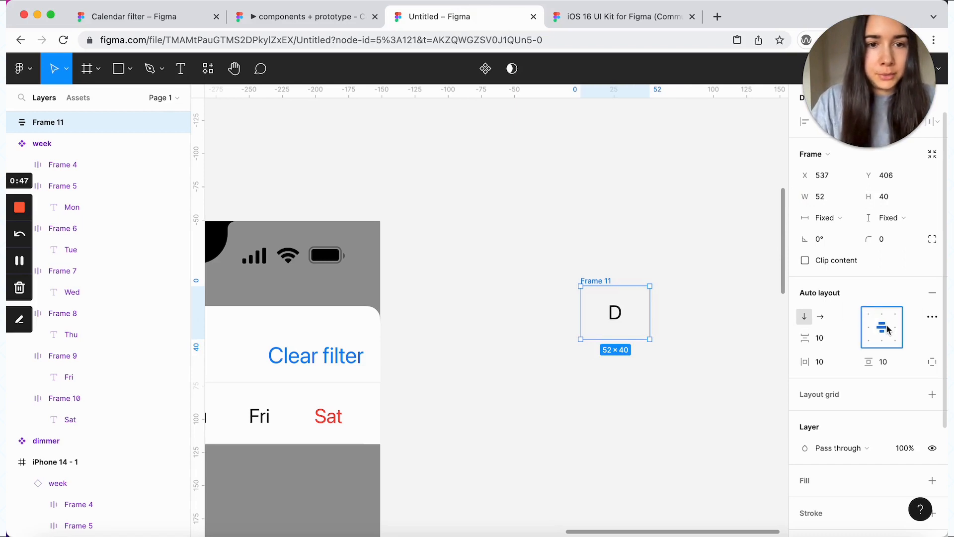
# Step: Give the D frame a white fill, move it slightly up beside the iPhone frame, and color its letter with the gray-900 style
pyautogui.scroll(-3, 915, 353)
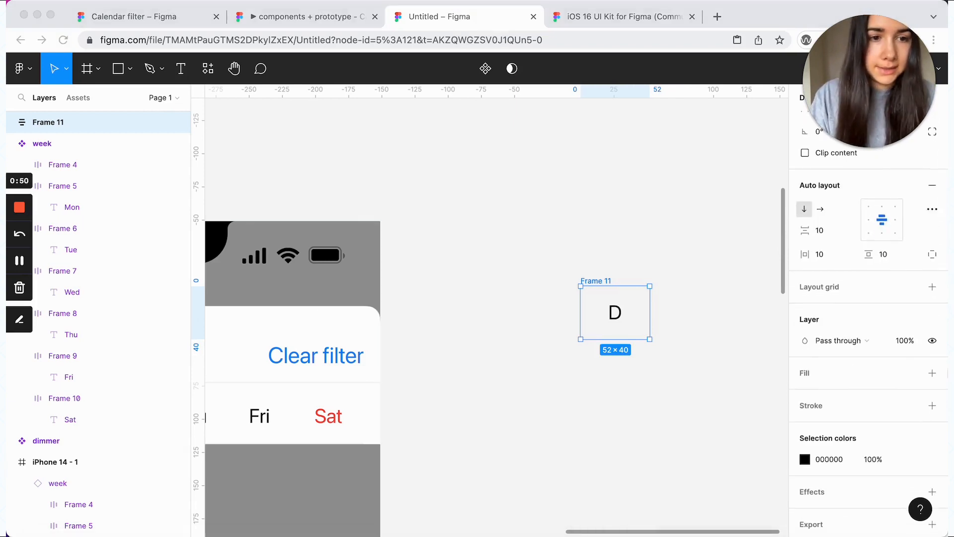
pyautogui.click(932, 374)
pyautogui.moveTo(634, 321); pyautogui.dragTo(558, 258)
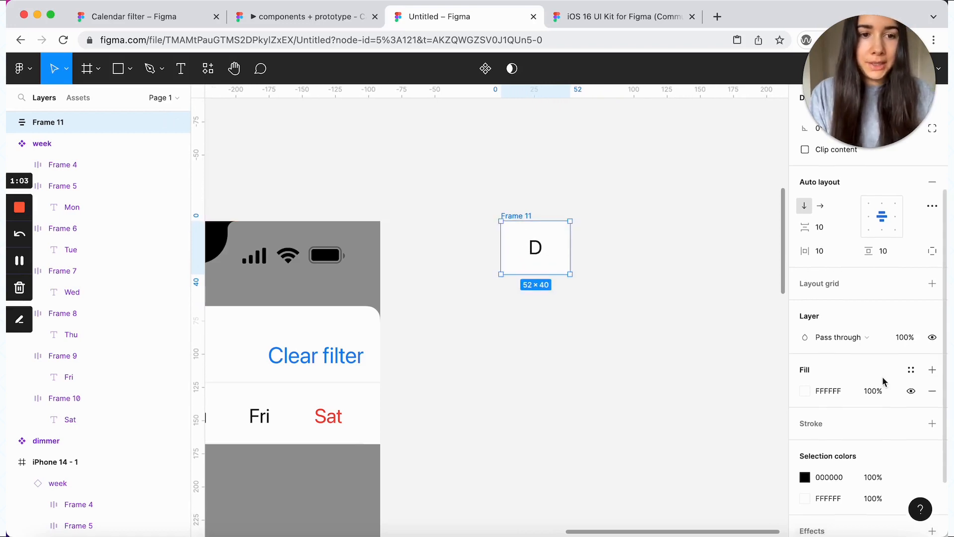
pyautogui.click(911, 410)
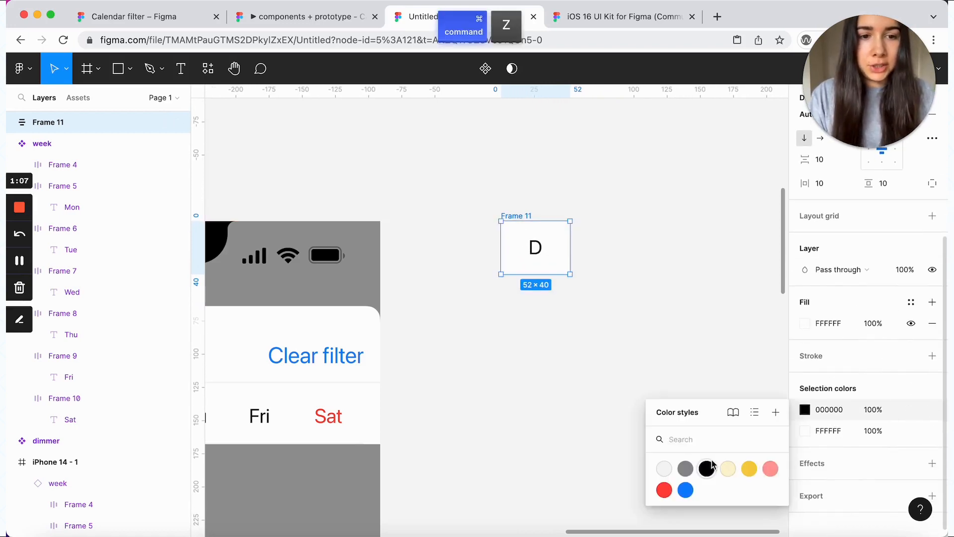
pyautogui.click(712, 465)
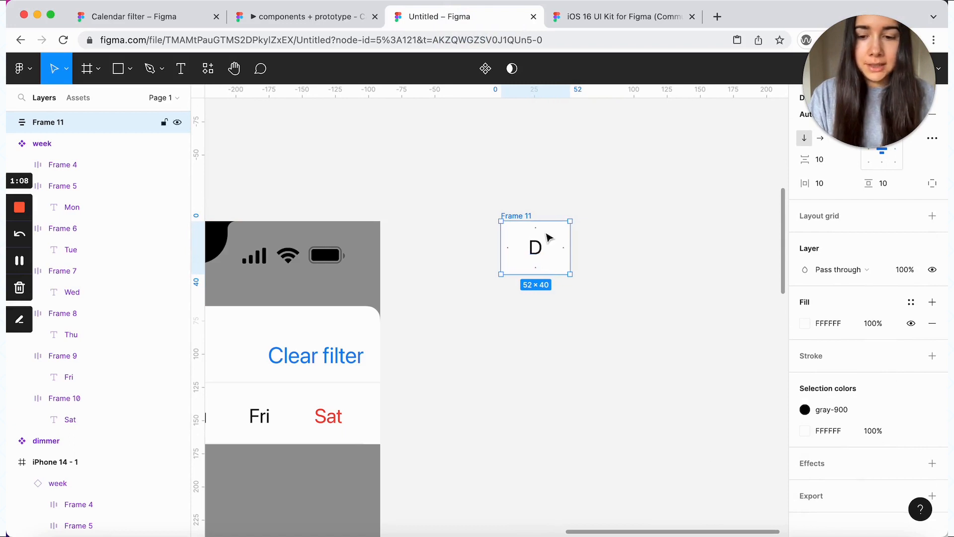
# Step: Duplicate the D frame to its right and color the copy's letter with the red-500 style
pyautogui.moveTo(550, 238); pyautogui.dragTo(639, 238)
pyautogui.click(845, 409)
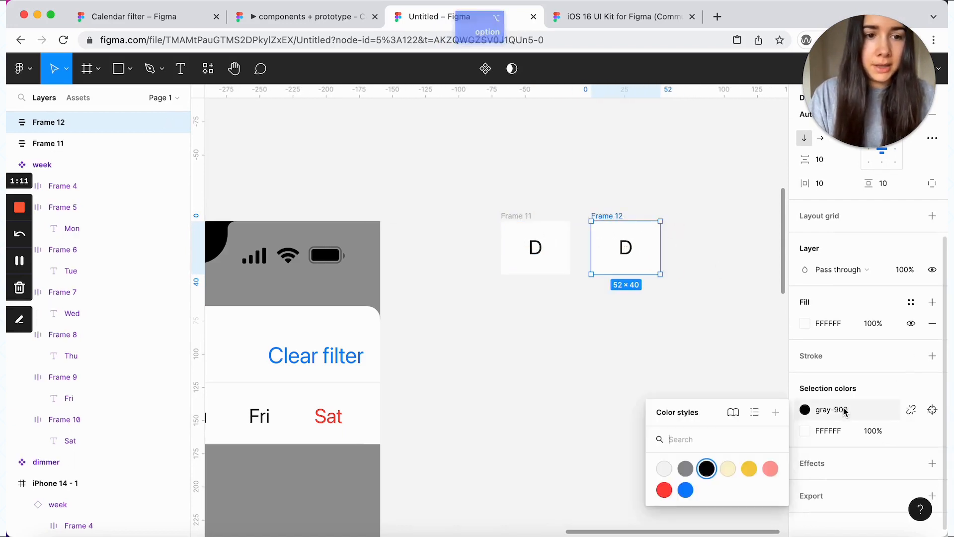
pyautogui.click(665, 492)
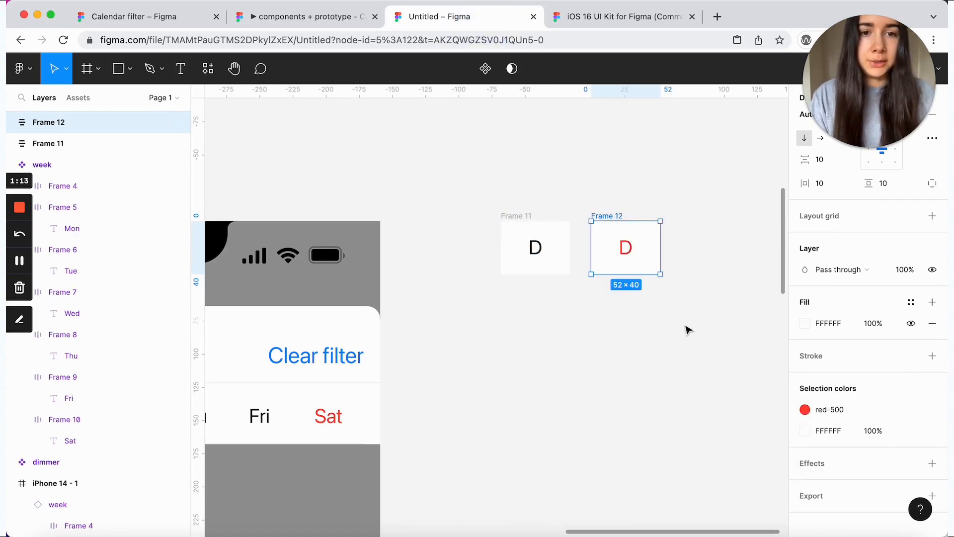
# Step: Duplicate the red D frame to its right and color the copy's letter with the gray-500 style
pyautogui.hscroll(2, 688, 331)
pyautogui.scroll(1, 689, 331)
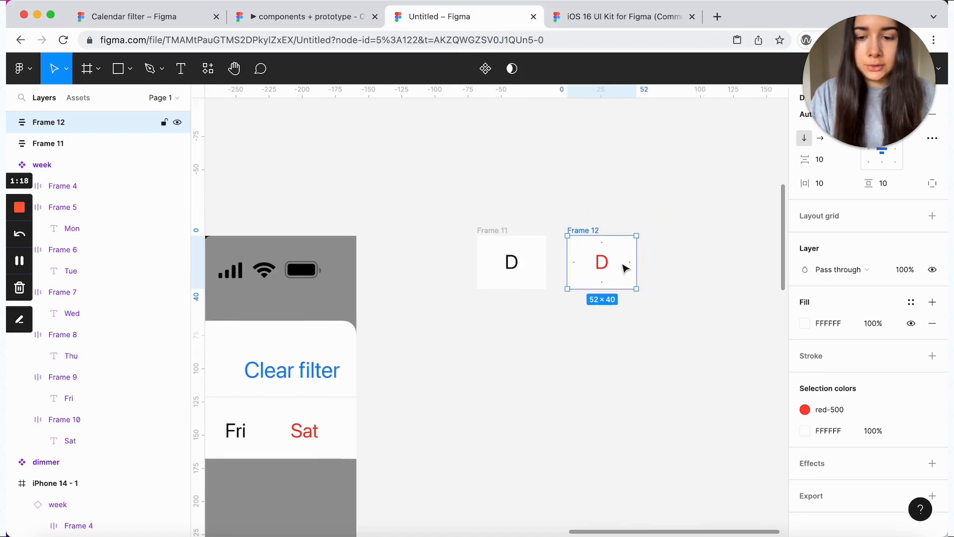
pyautogui.moveTo(625, 269); pyautogui.dragTo(711, 267)
pyautogui.click(848, 409)
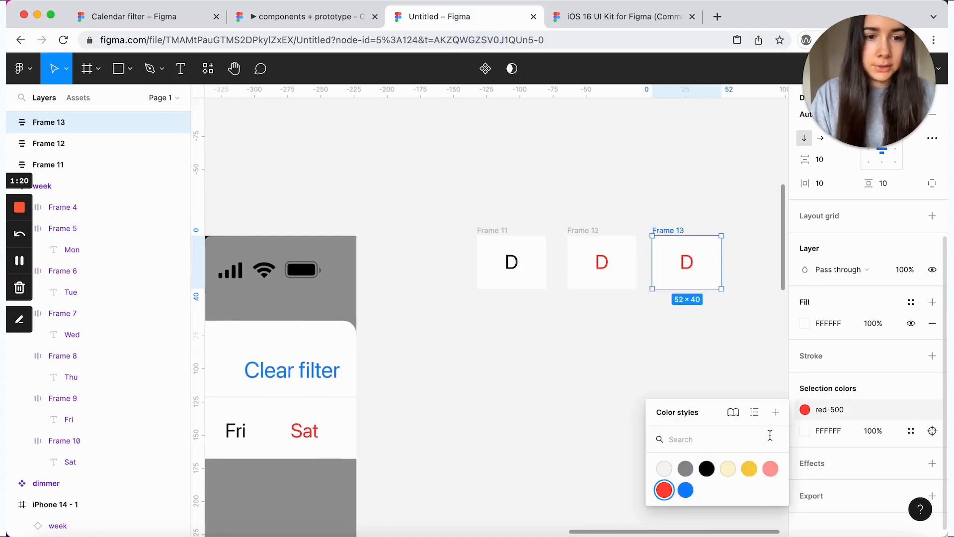
pyautogui.click(686, 469)
# Step: Duplicate the gray D frame to its right and color the copy's letter with the red-100 style
pyautogui.hscroll(3, 691, 442)
pyautogui.scroll(1, 691, 443)
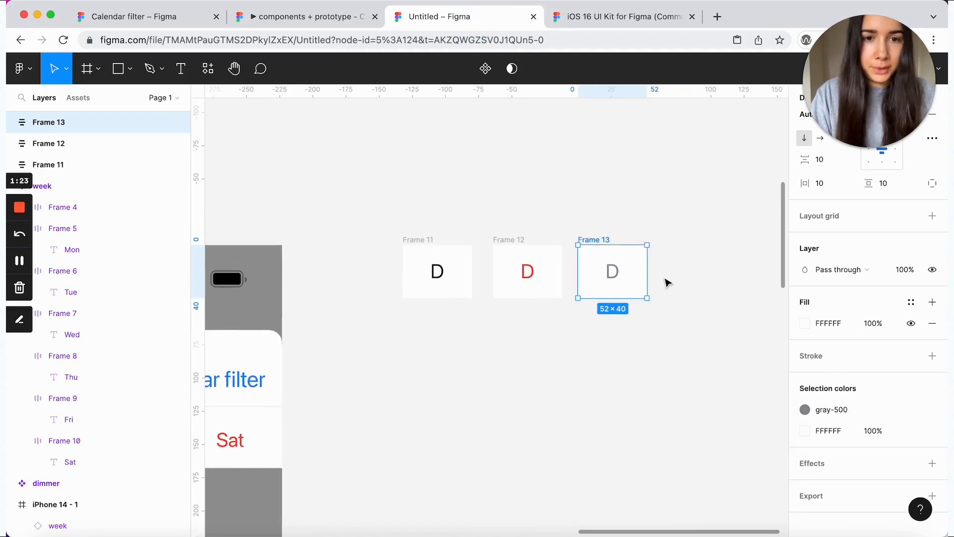
pyautogui.moveTo(624, 271); pyautogui.dragTo(715, 272)
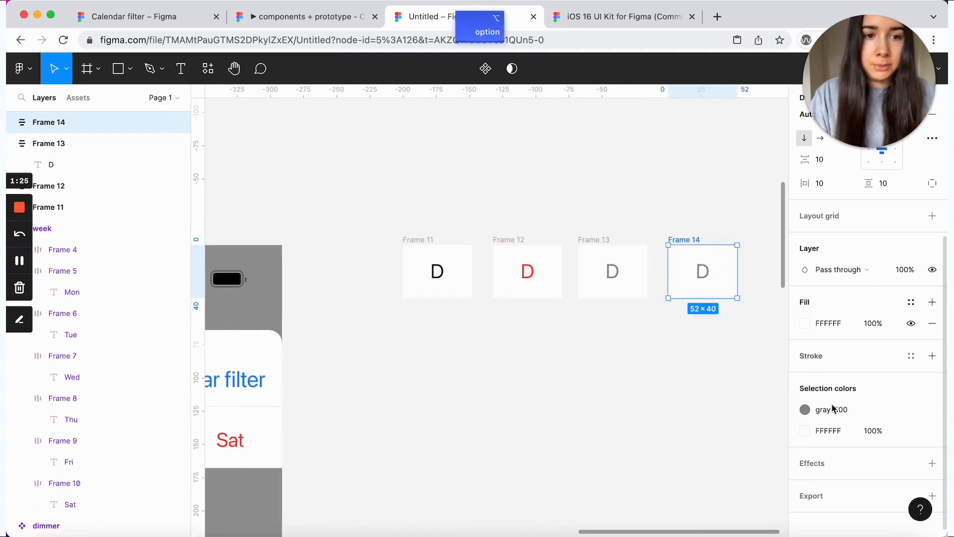
pyautogui.click(837, 412)
pyautogui.click(770, 469)
pyautogui.click(722, 380)
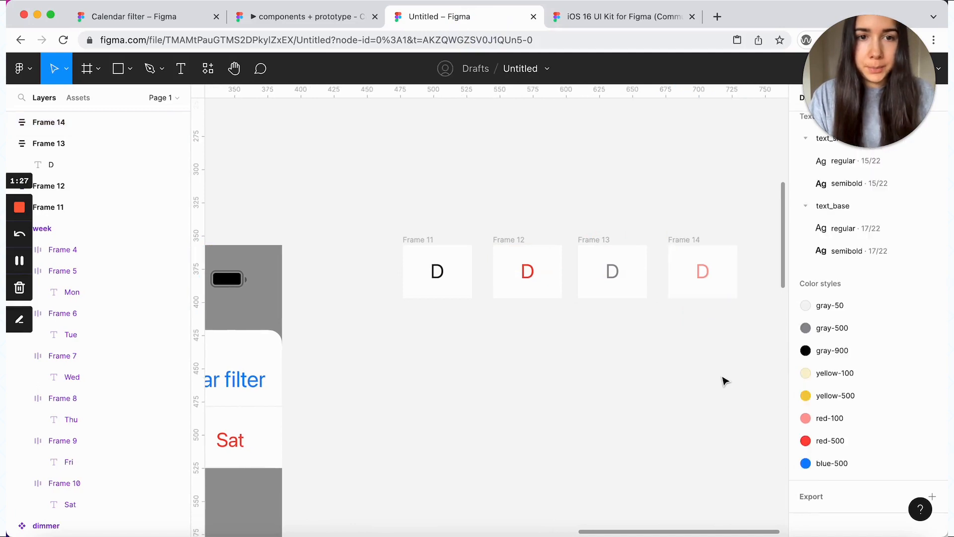
# Step: Place a copy of the first, black-lettered D frame below the row of four day frames
pyautogui.hscroll(2, 723, 380)
pyautogui.scroll(-1, 723, 380)
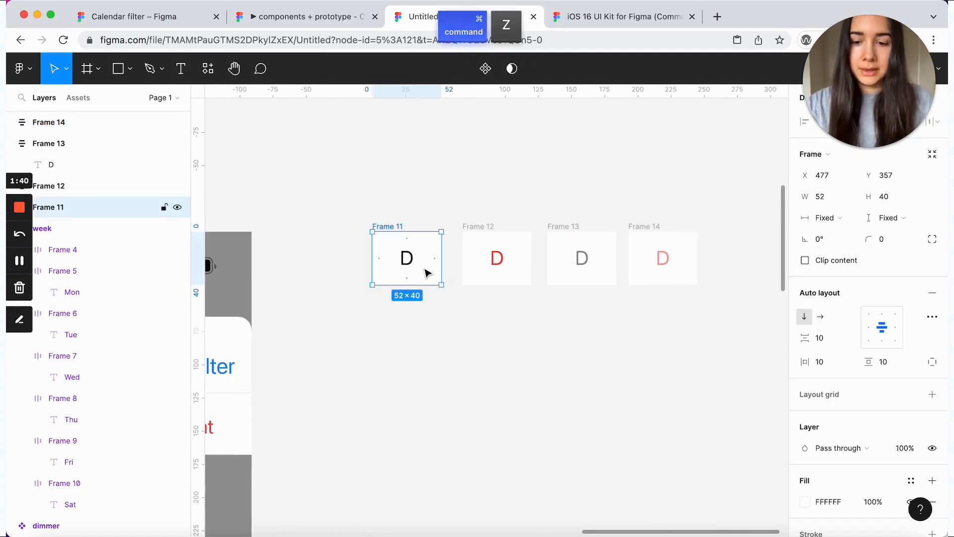
pyautogui.moveTo(426, 273); pyautogui.dragTo(477, 416)
pyautogui.press('super+equal')
pyautogui.scroll(-5, 475, 416)
pyautogui.scroll(1, 476, 416)
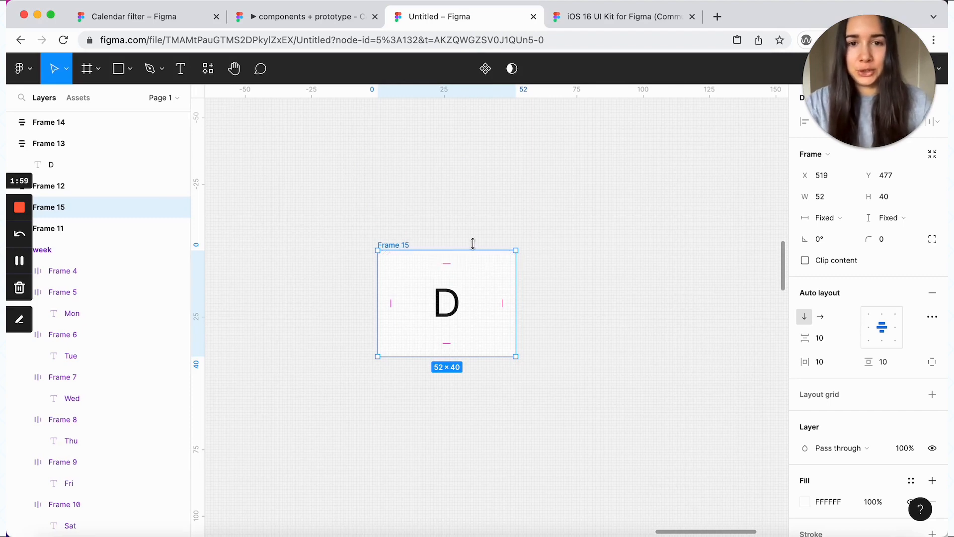
# Step: Draw a rectangle about 100 by 36 above the copied D frame, aligned with its left edge
pyautogui.click(473, 240)
pyautogui.scroll(2, 358, 179)
pyautogui.click(119, 68)
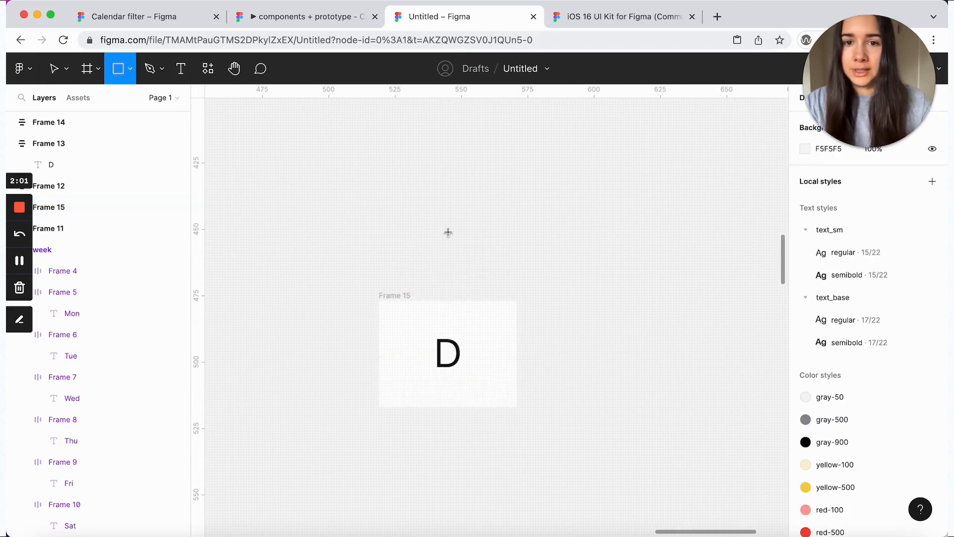
pyautogui.click(420, 195)
pyautogui.moveTo(432, 207); pyautogui.dragTo(524, 266)
pyautogui.moveTo(565, 383); pyautogui.dragTo(539, 214)
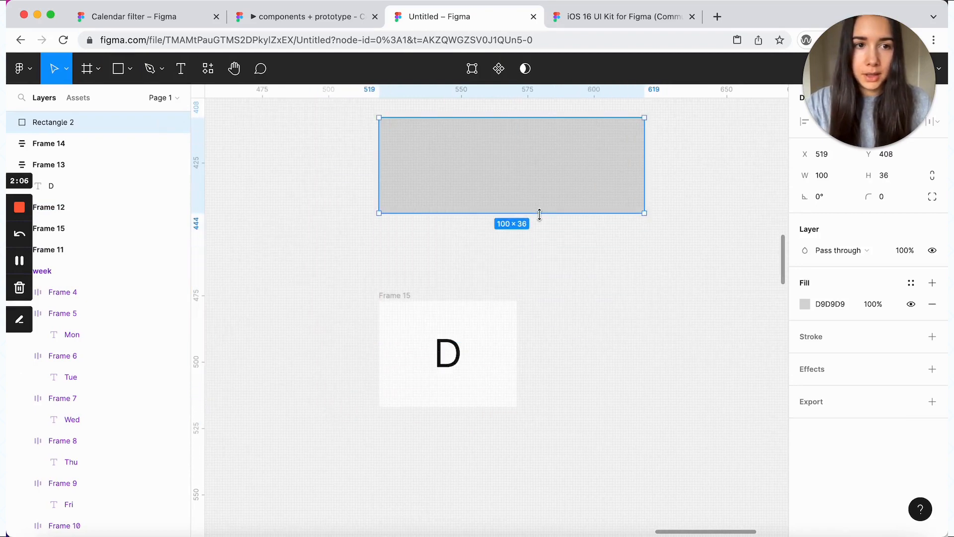
# Step: Set the rectangle's height to 40 and its width to 52
pyautogui.click(889, 175)
pyautogui.write('40')
pyautogui.press('Return')
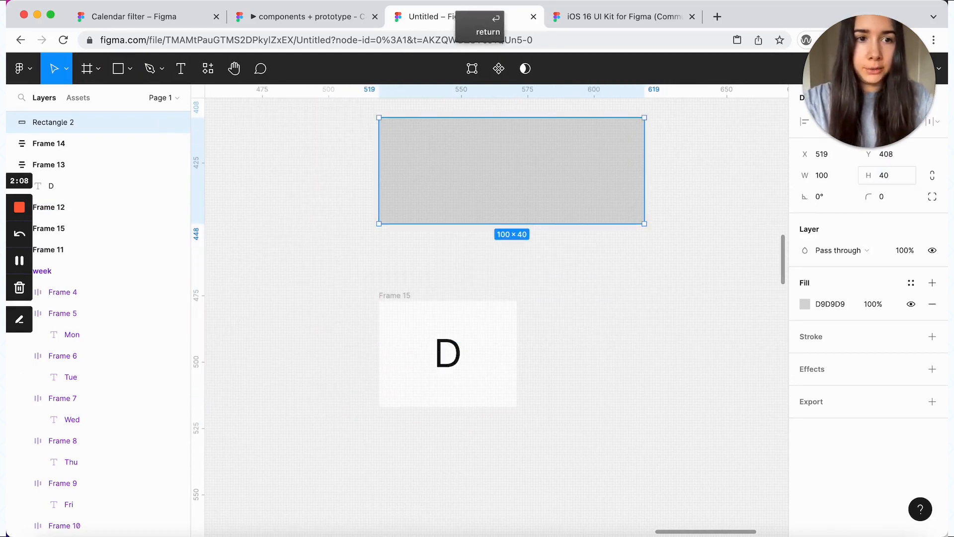
pyautogui.click(832, 181)
pyautogui.write('52')
pyautogui.press('Return')
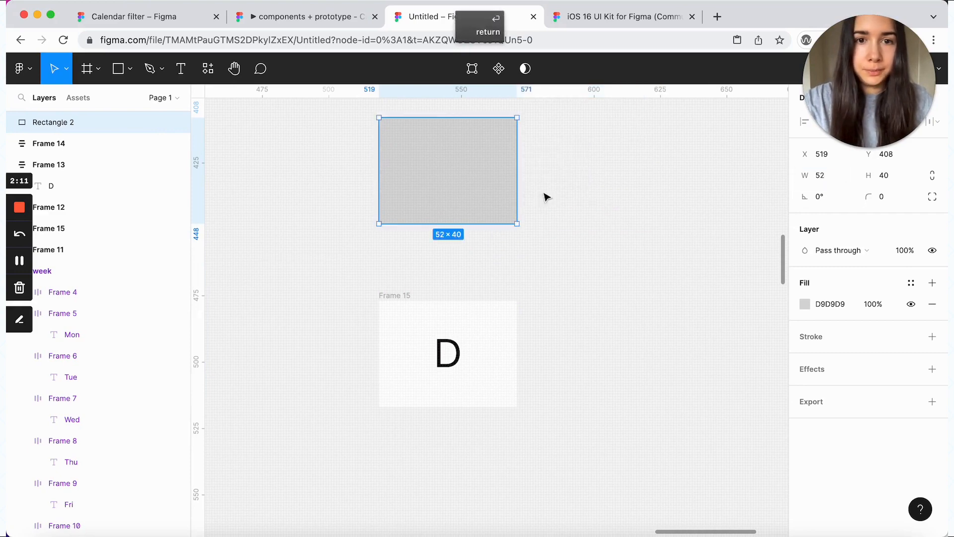
# Step: Move the rectangle to the right of its current place and fill it with the yellow-100 style
pyautogui.moveTo(546, 196); pyautogui.dragTo(649, 191)
pyautogui.click(911, 282)
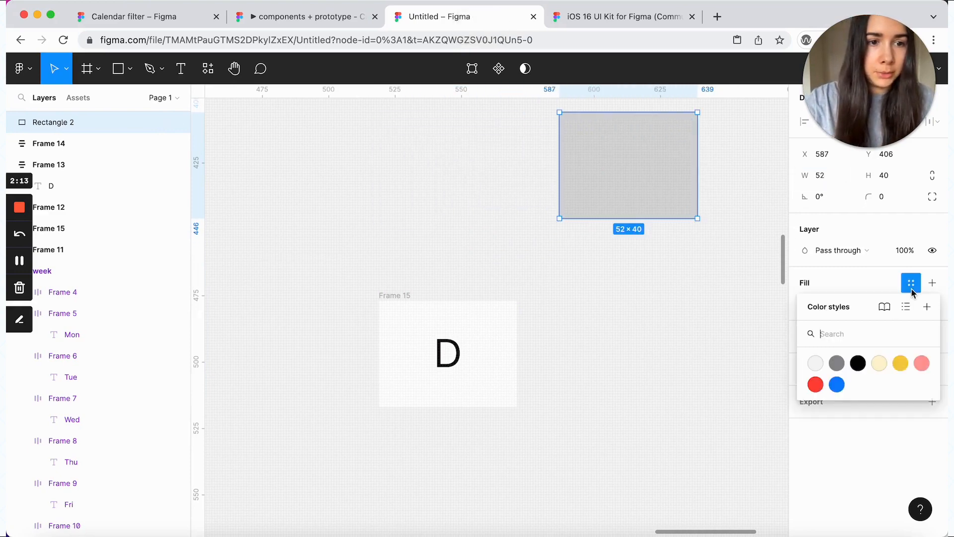
pyautogui.click(879, 362)
# Step: Duplicate the yellow rectangle below the original and set the copy's width to 32
pyautogui.moveTo(675, 144); pyautogui.dragTo(646, 292)
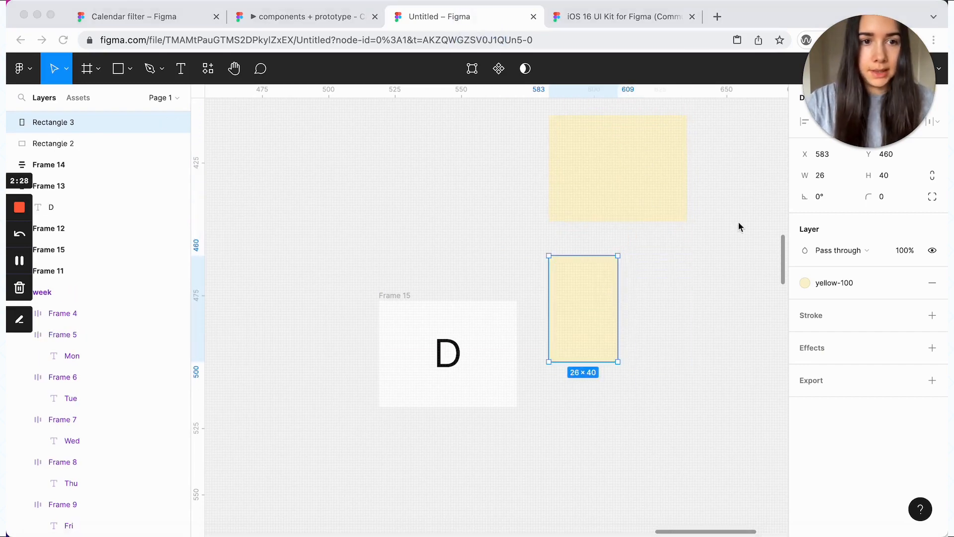
pyautogui.click(838, 174)
pyautogui.click(823, 176)
pyautogui.write('32')
pyautogui.press('Return')
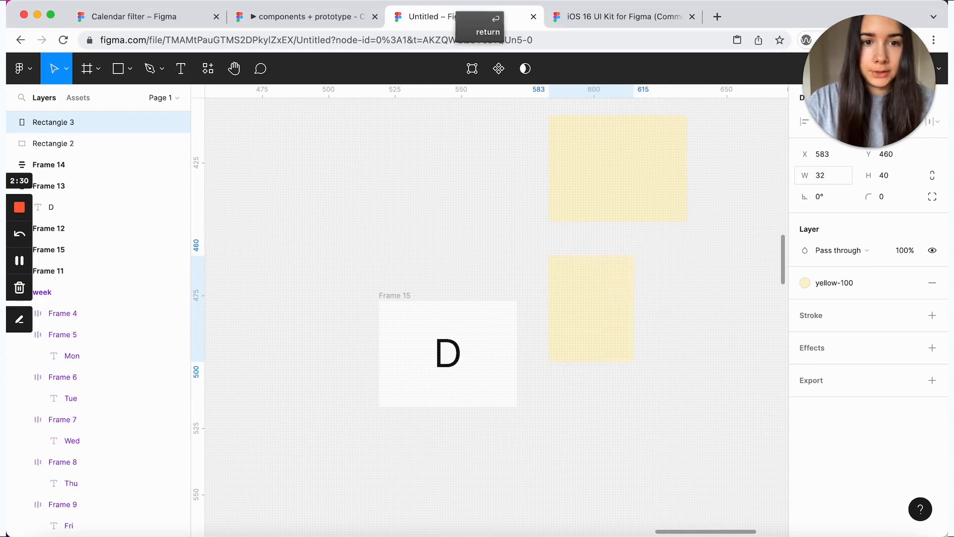
# Step: Align the narrow yellow rectangle with the wide one's right edge and add a proportion-locked 32 × 32 circle
pyautogui.moveTo(560, 334); pyautogui.dragTo(614, 337)
pyautogui.click(132, 73)
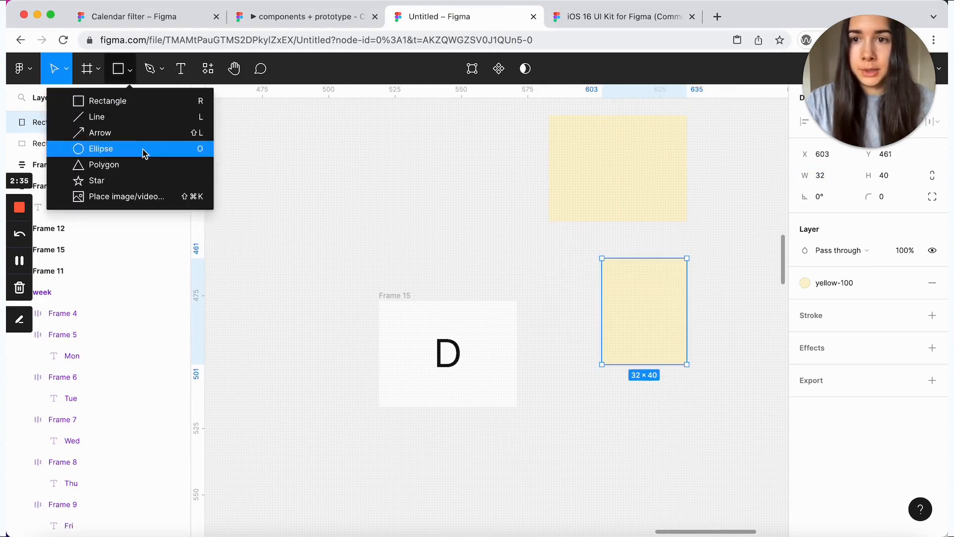
pyautogui.click(145, 148)
pyautogui.click(588, 289)
pyautogui.click(940, 174)
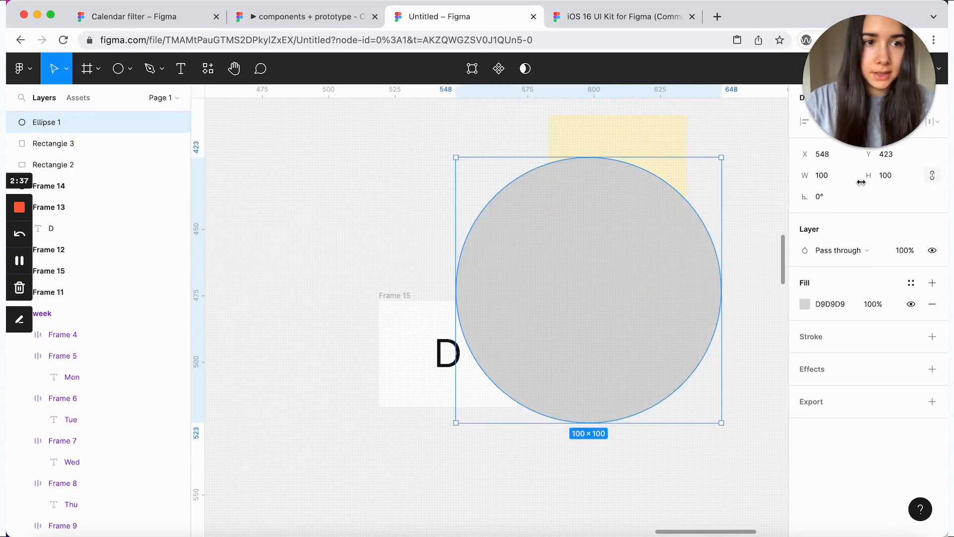
pyautogui.write('32')
pyautogui.press('Return')
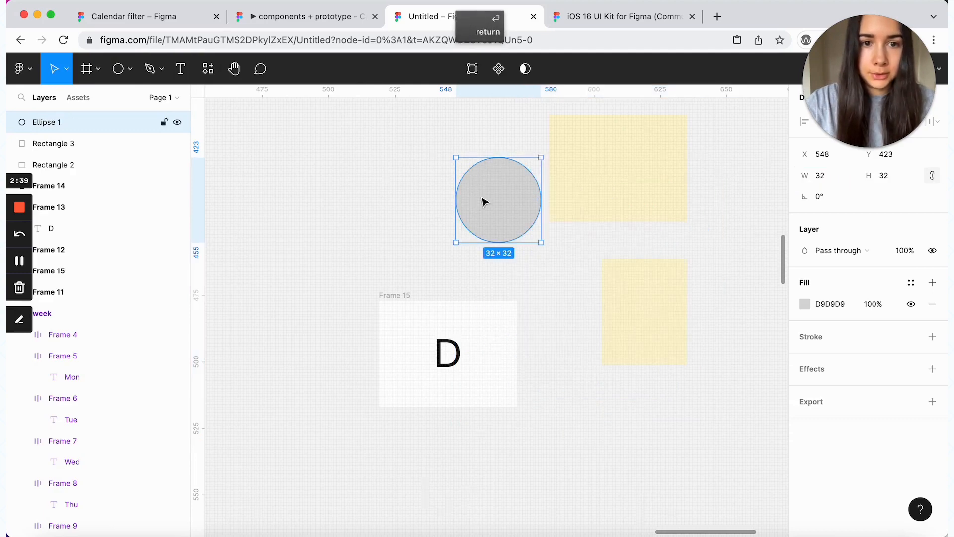
# Step: Move the circle over the narrow rectangle's left side with their top edges aligned, and set its size to 40 × 40
pyautogui.moveTo(485, 201); pyautogui.dragTo(576, 304)
pyautogui.click(888, 174)
pyautogui.write('40')
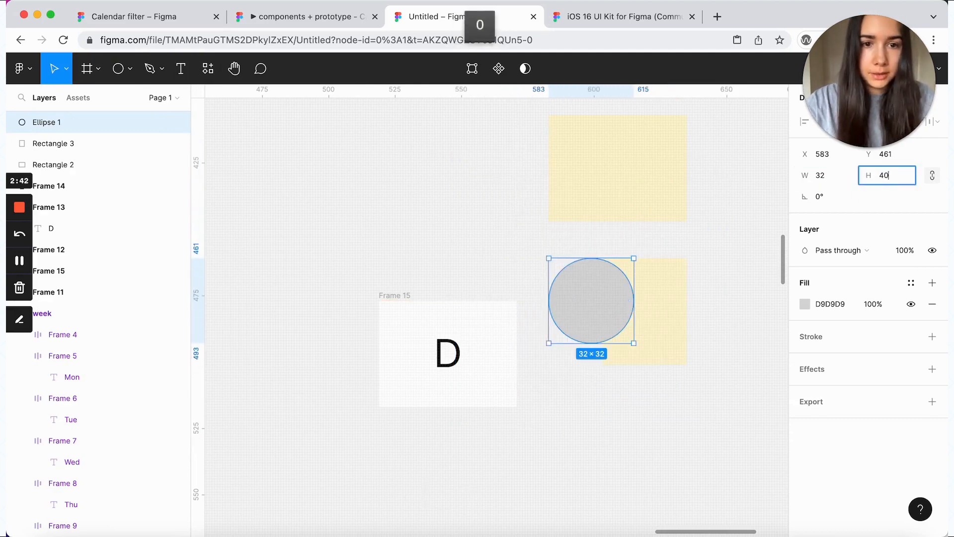
pyautogui.press('Return')
# Step: Turn the circle into a left-facing half with a -50% sweep starting at -90°, and fill it with the yellow-100 style
pyautogui.moveTo(649, 313); pyautogui.dragTo(569, 318)
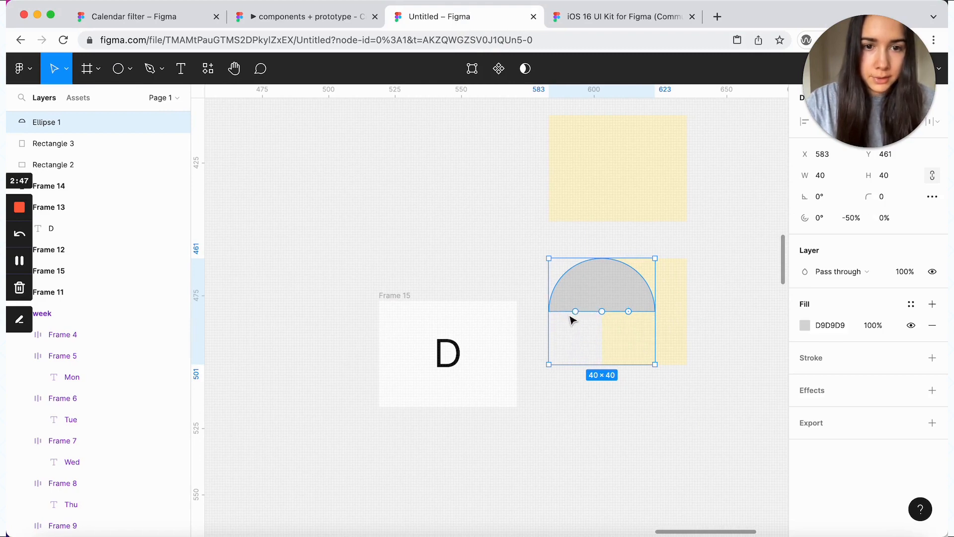
pyautogui.moveTo(629, 314); pyautogui.dragTo(608, 281)
pyautogui.click(734, 332)
pyautogui.click(586, 309)
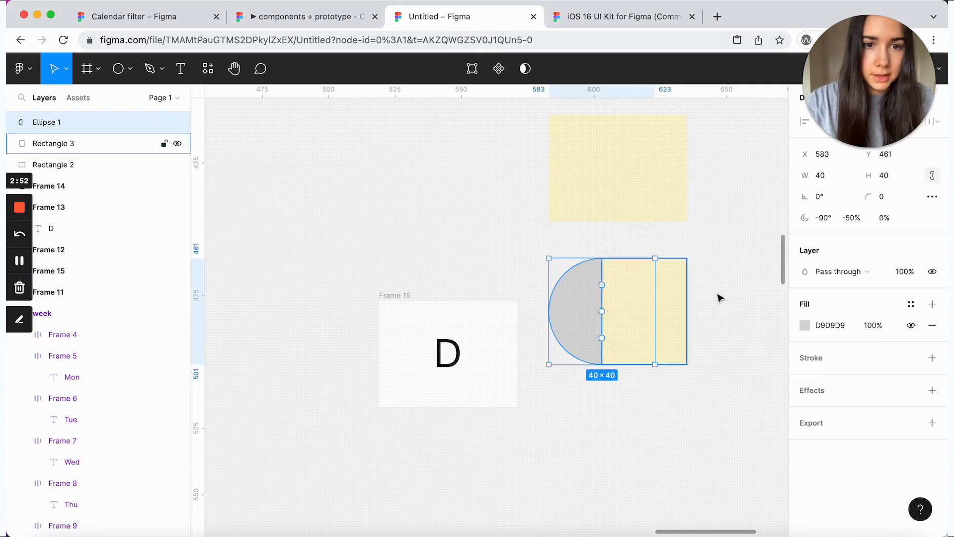
pyautogui.click(911, 304)
pyautogui.click(879, 384)
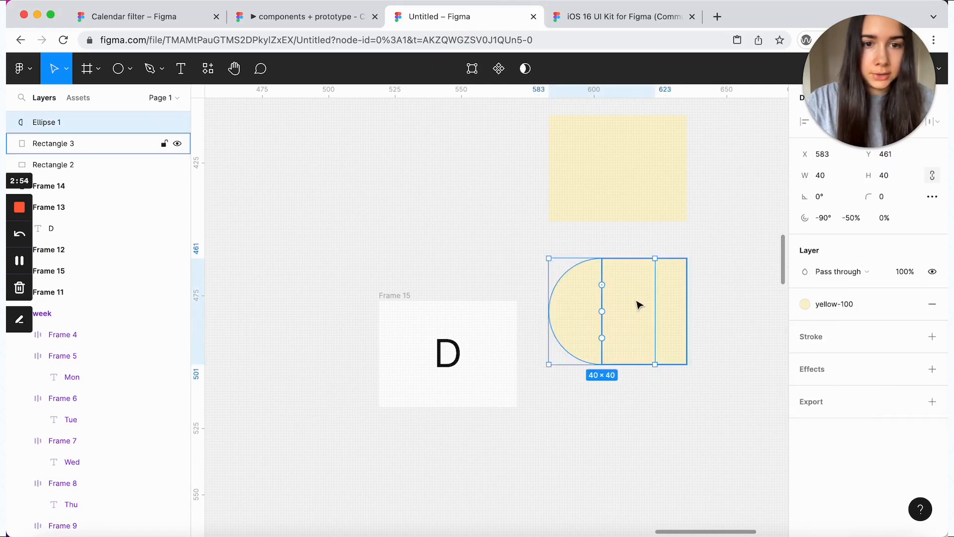
# Step: Unite the half circle and narrow rectangle into one shape and move it slightly up towards the wide rectangle
pyautogui.keyDown('shift'); pyautogui.click(674, 318); pyautogui.keyUp('shift')
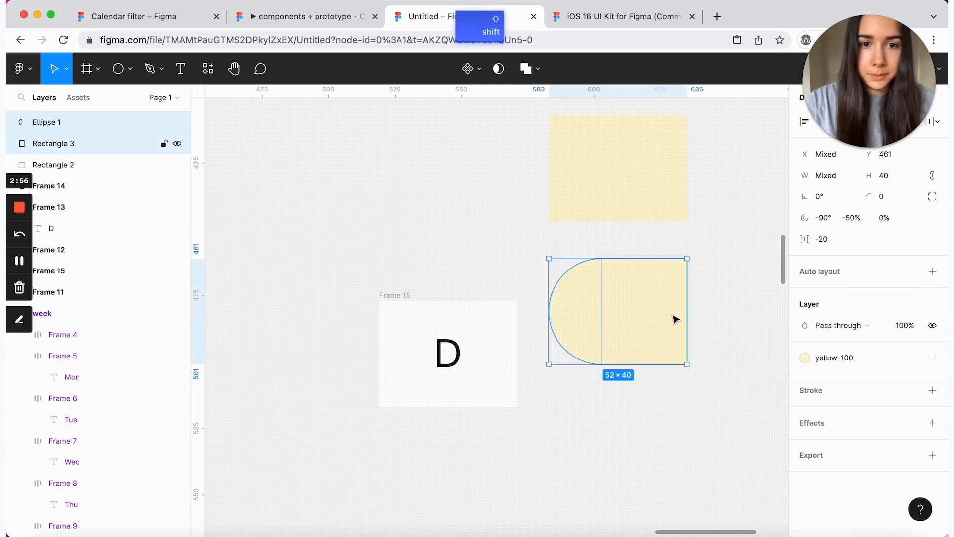
pyautogui.click(527, 69)
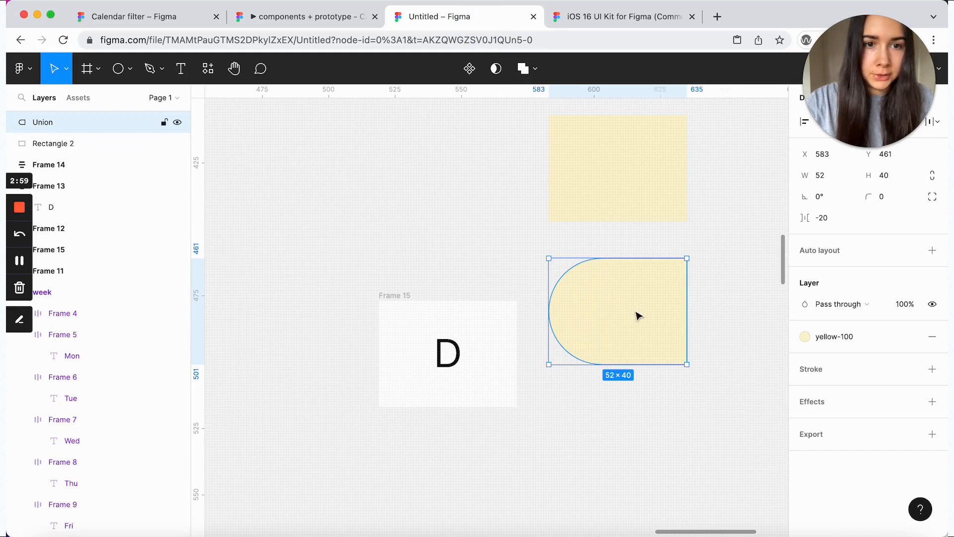
pyautogui.moveTo(639, 316); pyautogui.dragTo(630, 299)
pyautogui.click(750, 294)
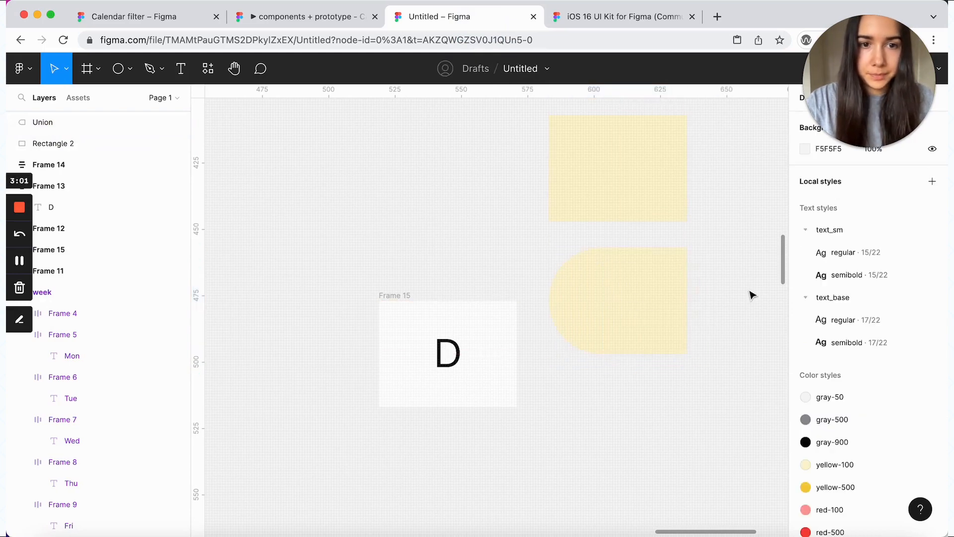
# Step: Rename the wide yellow rectangle as middle and the united half-rounded shape as start
pyautogui.click(633, 284)
pyautogui.keyDown('alt'); pyautogui.click(607, 192); pyautogui.keyUp('alt')
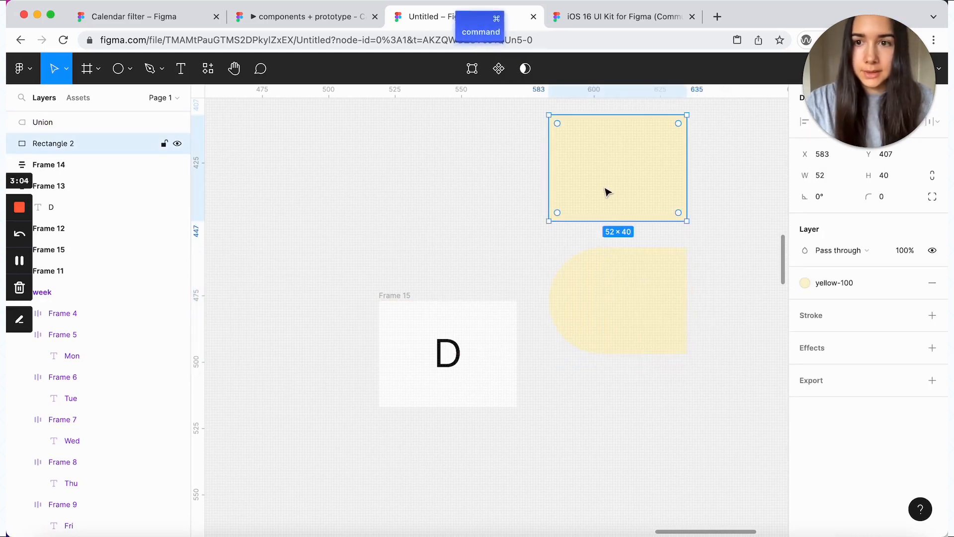
pyautogui.press('super+r')
pyautogui.write('middle')
pyautogui.click(659, 286)
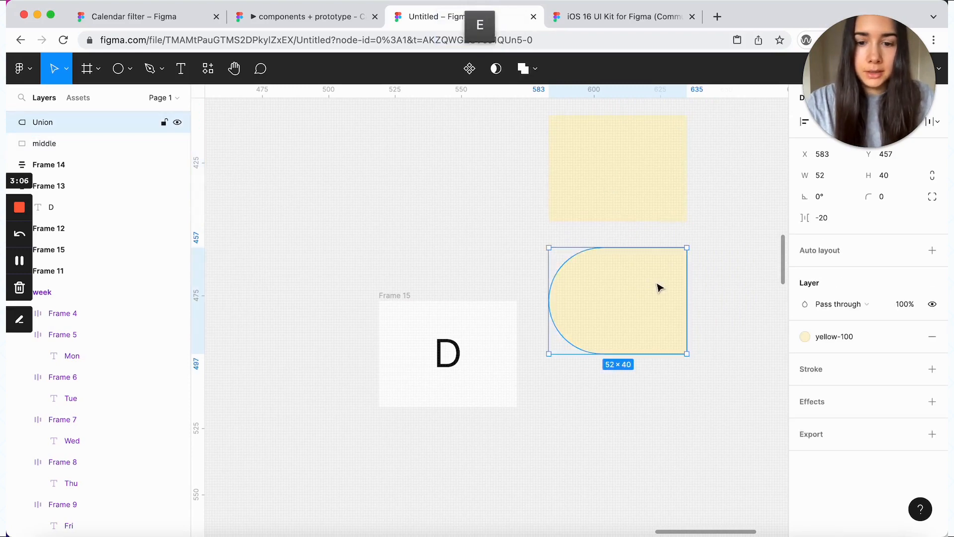
pyautogui.press('super+r')
pyautogui.write('st')
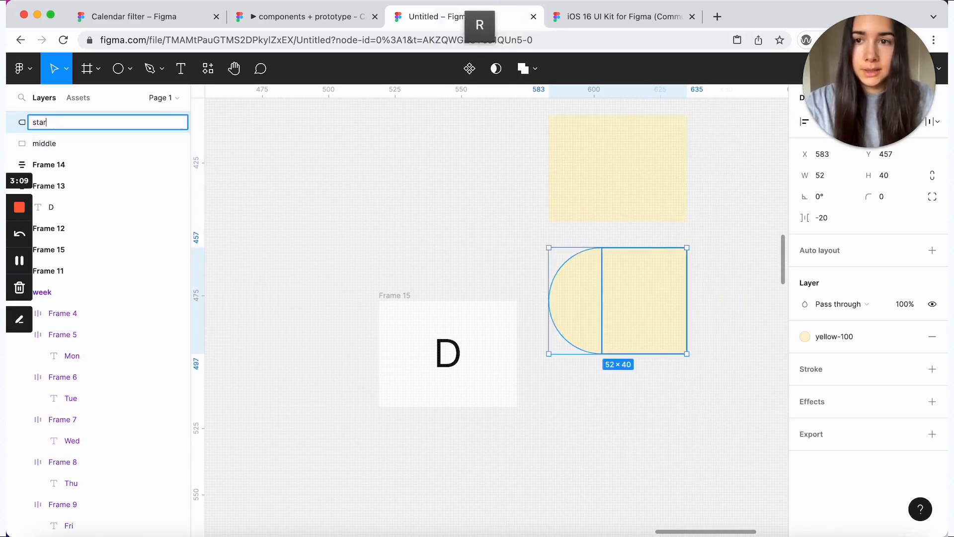
pyautogui.write('art')
pyautogui.click(522, 257)
# Step: Duplicate the start shape below itself and rename the copy as end
pyautogui.click(650, 288)
pyautogui.moveTo(649, 288); pyautogui.dragTo(651, 419)
pyautogui.press('super')
pyautogui.press('super+r')
pyautogui.write('e')
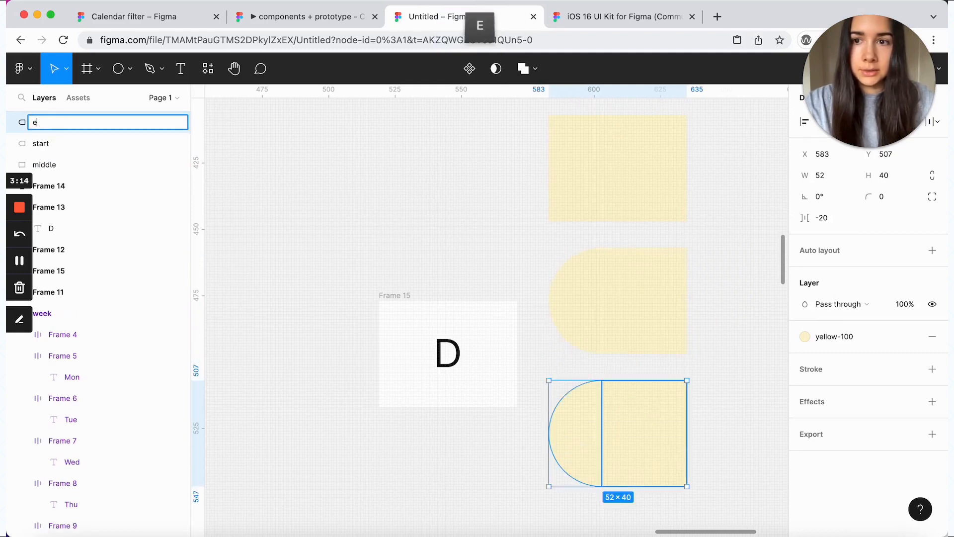
pyautogui.write('nd')
# Step: Rotate the end shape by 180° so its rounded side faces right
pyautogui.click(649, 417)
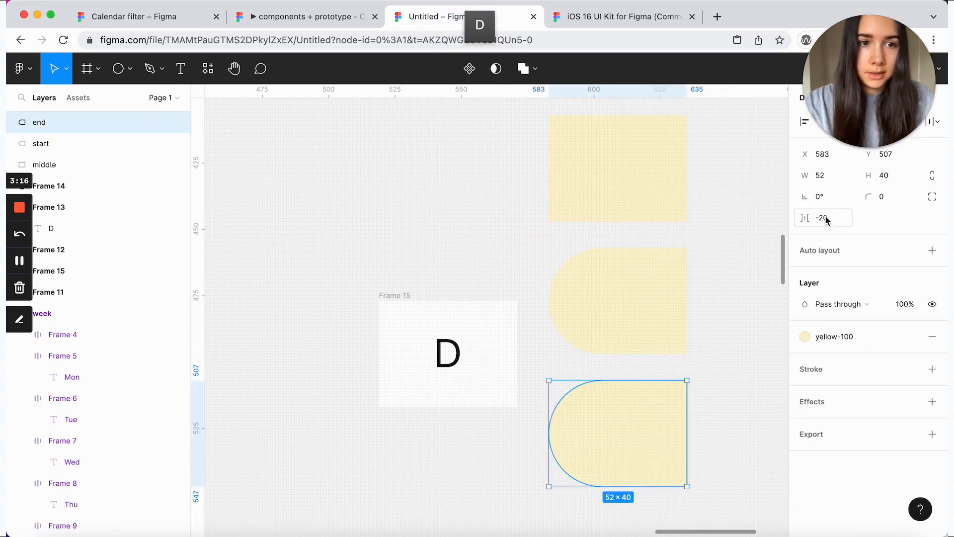
pyautogui.write('180')
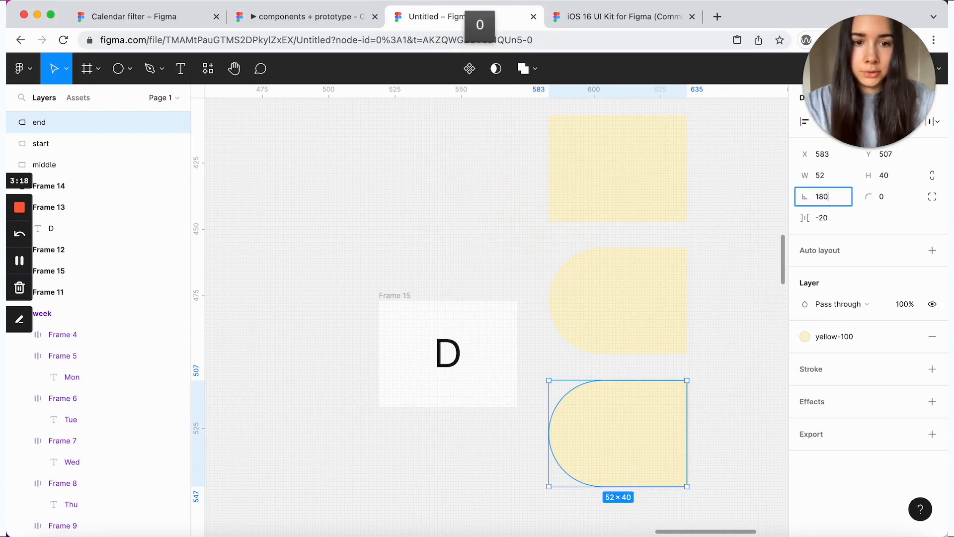
pyautogui.press('Return')
pyautogui.click(714, 405)
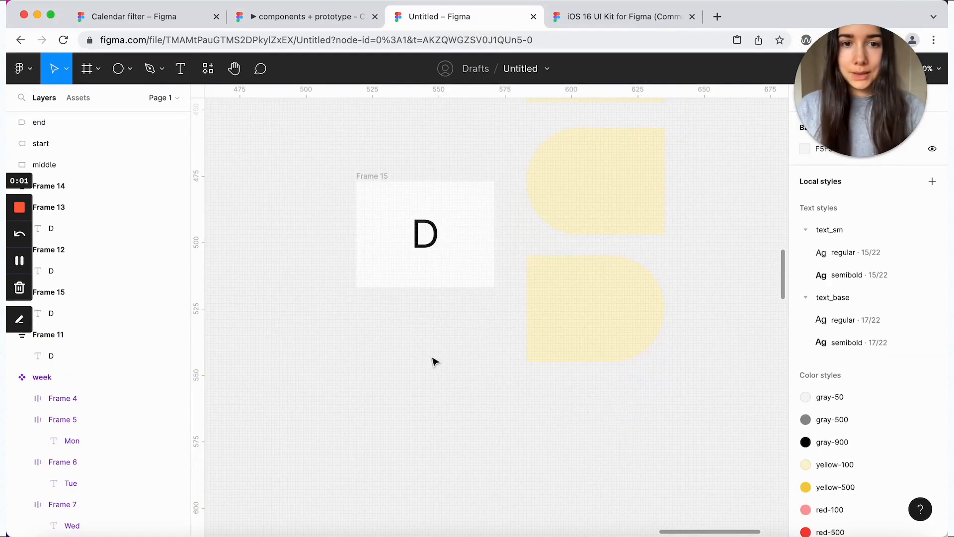
# Step: Add a 40 × 40 circle below the end shape and align it with that shape's left edge
pyautogui.scroll(-5, 432, 360)
pyautogui.click(131, 70)
pyautogui.click(125, 147)
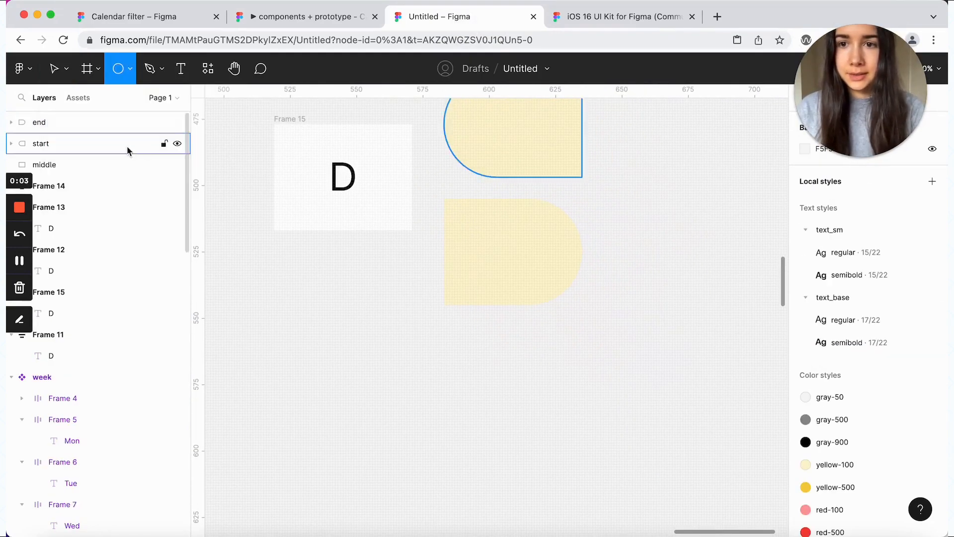
pyautogui.click(511, 352)
pyautogui.moveTo(514, 336); pyautogui.dragTo(517, 368)
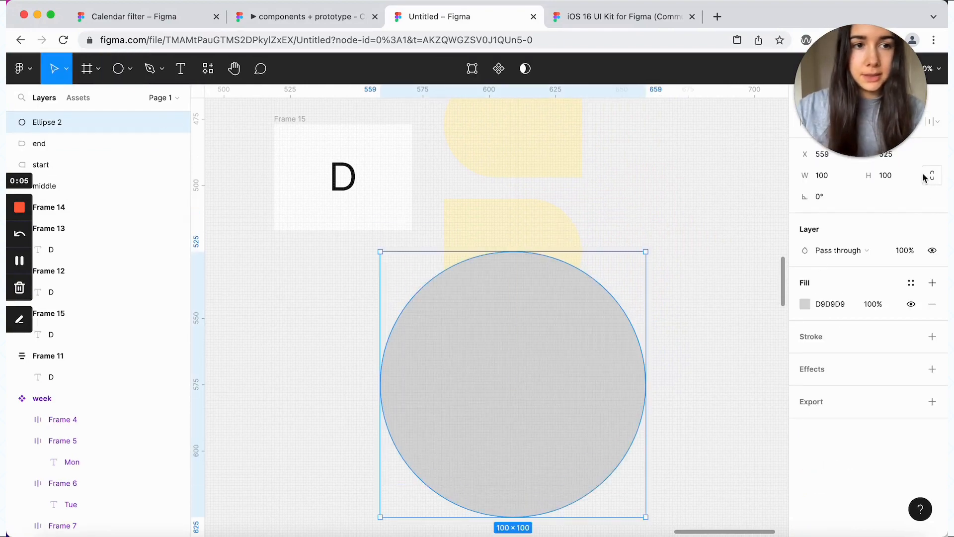
pyautogui.write('40')
pyautogui.press('Return')
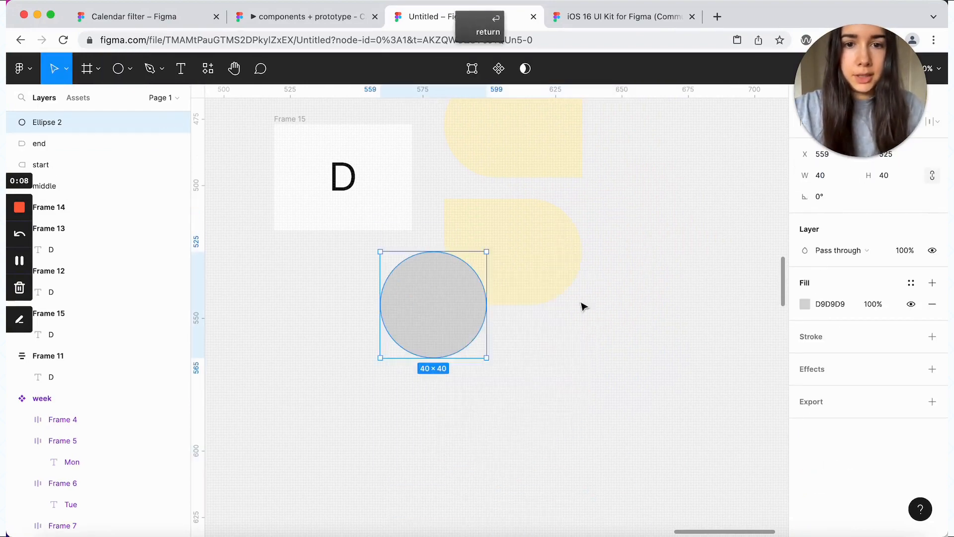
pyautogui.moveTo(438, 296); pyautogui.dragTo(502, 384)
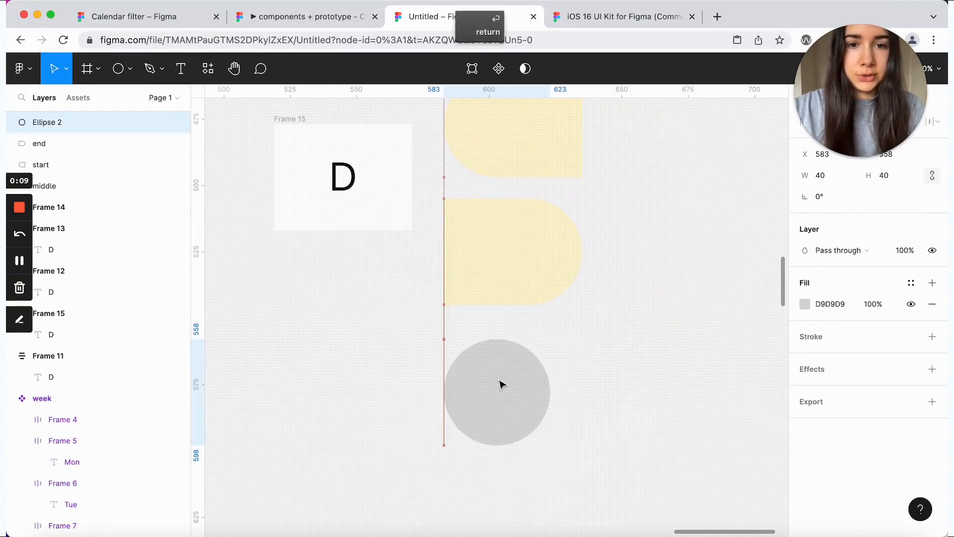
# Step: Fill the new circle with the yellow-100 style and rename it as singular
pyautogui.click(909, 282)
pyautogui.click(880, 363)
pyautogui.click(720, 323)
pyautogui.scroll(-3, 721, 323)
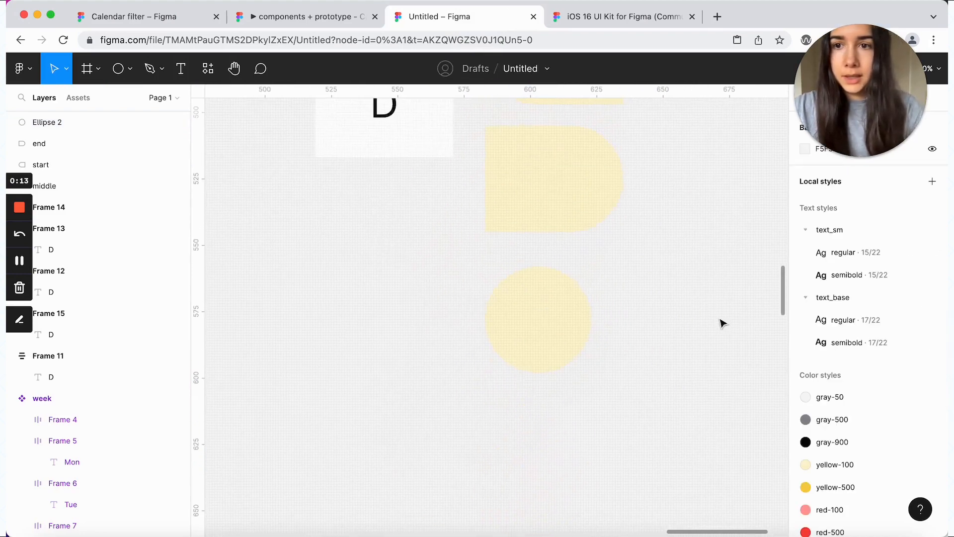
pyautogui.click(586, 329)
pyautogui.press('super+r')
pyautogui.write('sin')
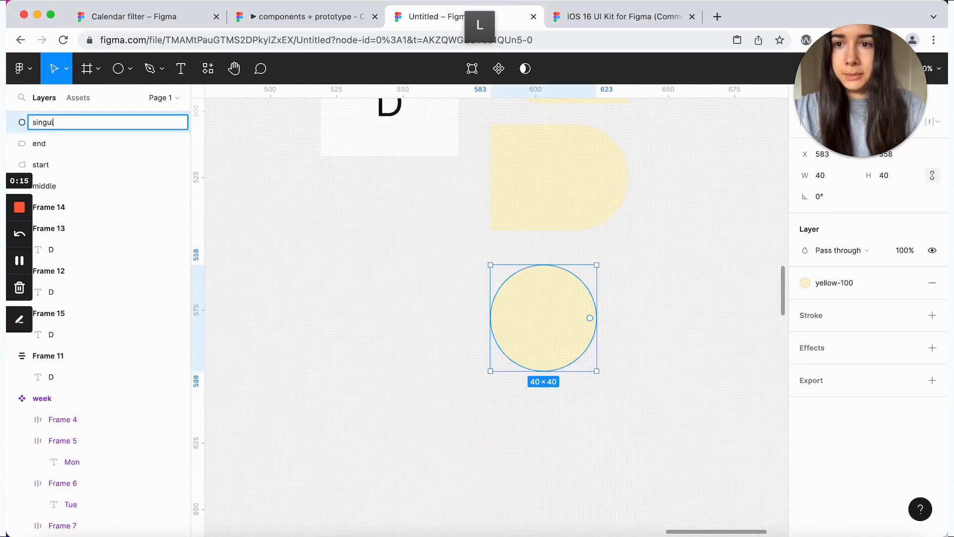
pyautogui.click(446, 345)
# Step: Move the middle rectangle onto the D cell and nest its layer inside Frame 15
pyautogui.scroll(3, 447, 344)
pyautogui.click(527, 426)
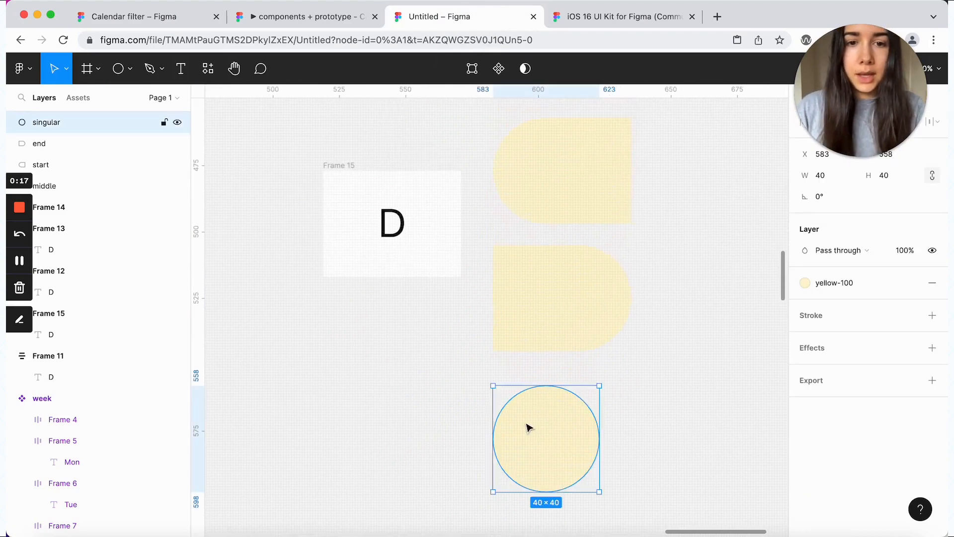
pyautogui.scroll(2, 517, 277)
pyautogui.scroll(2, 517, 276)
pyautogui.hscroll(-1, 517, 276)
pyautogui.scroll(-3, 571, 419)
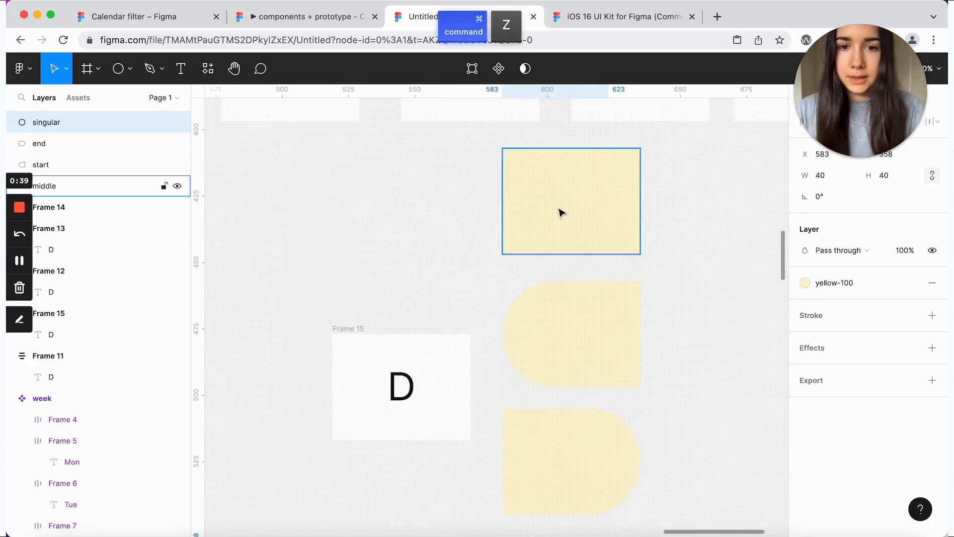
pyautogui.moveTo(561, 213); pyautogui.dragTo(399, 398)
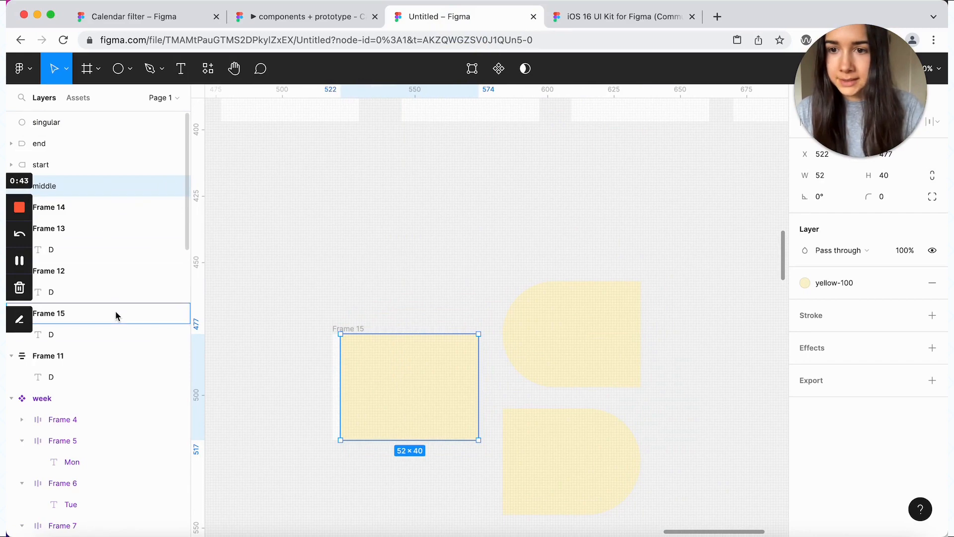
pyautogui.moveTo(116, 312); pyautogui.dragTo(118, 317)
# Step: Give the middle shape absolute position in Frame 15, centred vertically and stacked behind the D
pyautogui.click(927, 154)
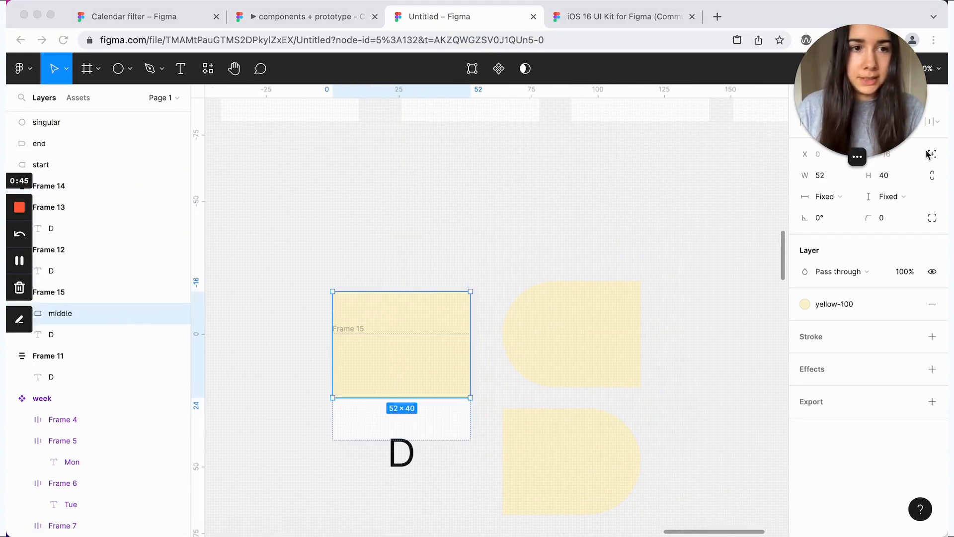
pyautogui.click(933, 155)
pyautogui.moveTo(897, 118); pyautogui.dragTo(892, 385)
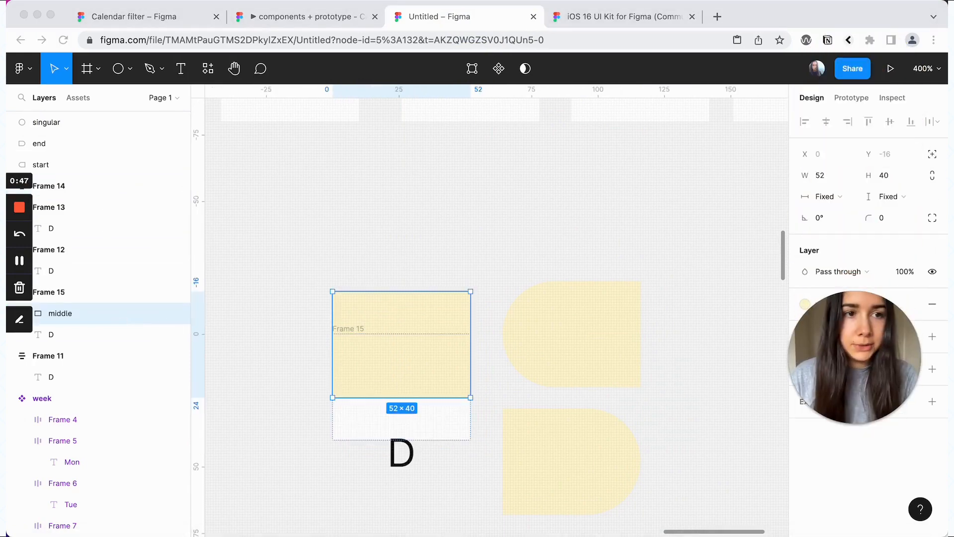
pyautogui.click(935, 154)
pyautogui.click(932, 154)
pyautogui.click(893, 122)
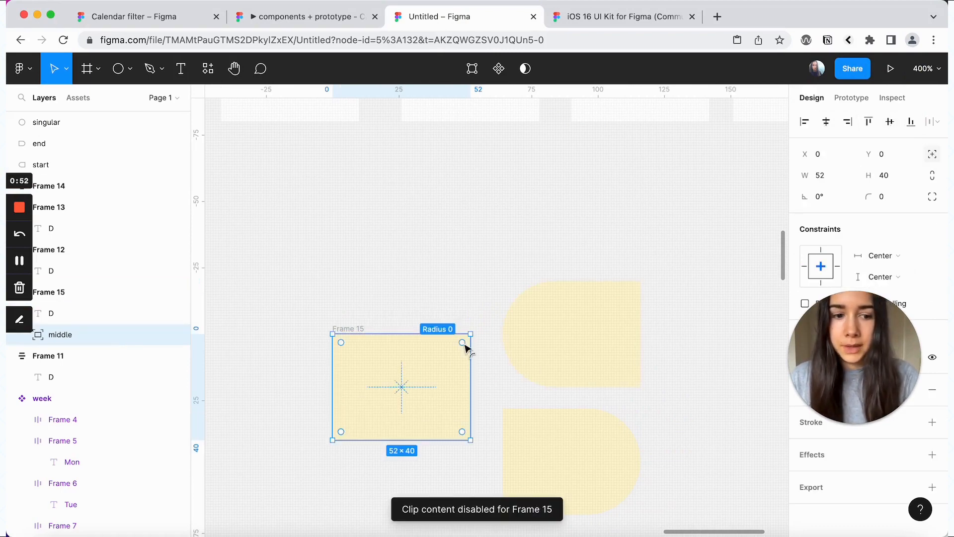
pyautogui.press('[')
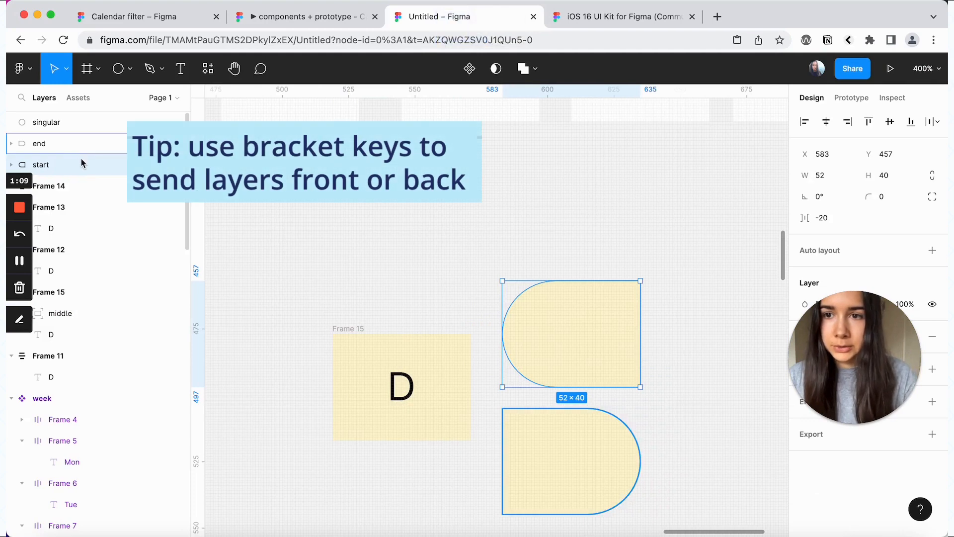
# Step: Nest the start shape inside Frame 15 and position it absolutely, centred vertically behind the D
pyautogui.moveTo(81, 158); pyautogui.dragTo(115, 305)
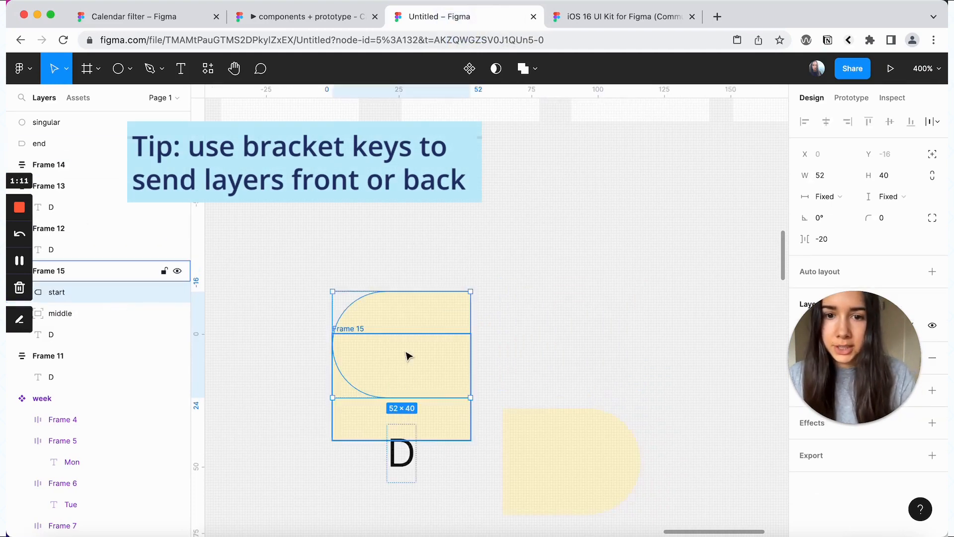
pyautogui.click(933, 155)
pyautogui.click(893, 124)
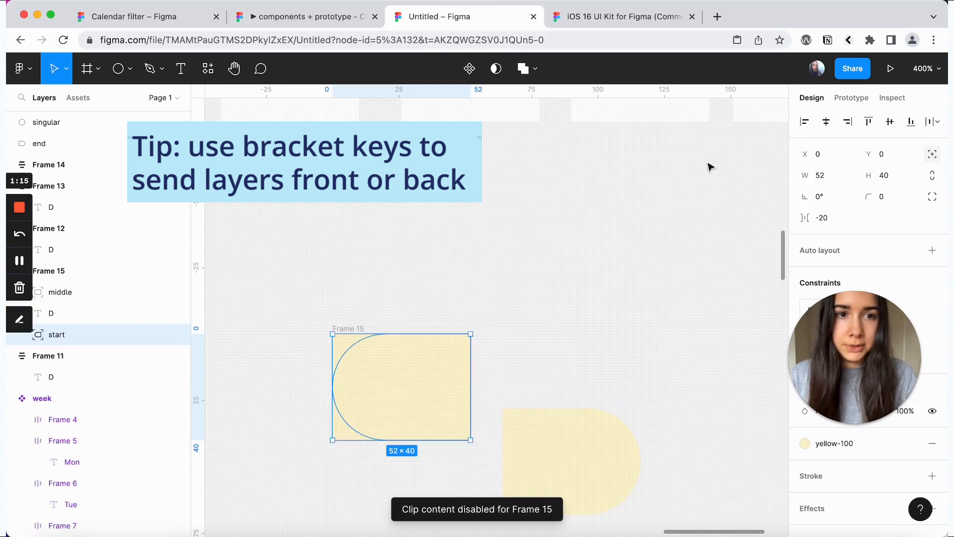
pyautogui.press(']')
pyautogui.scroll(-1, 540, 254)
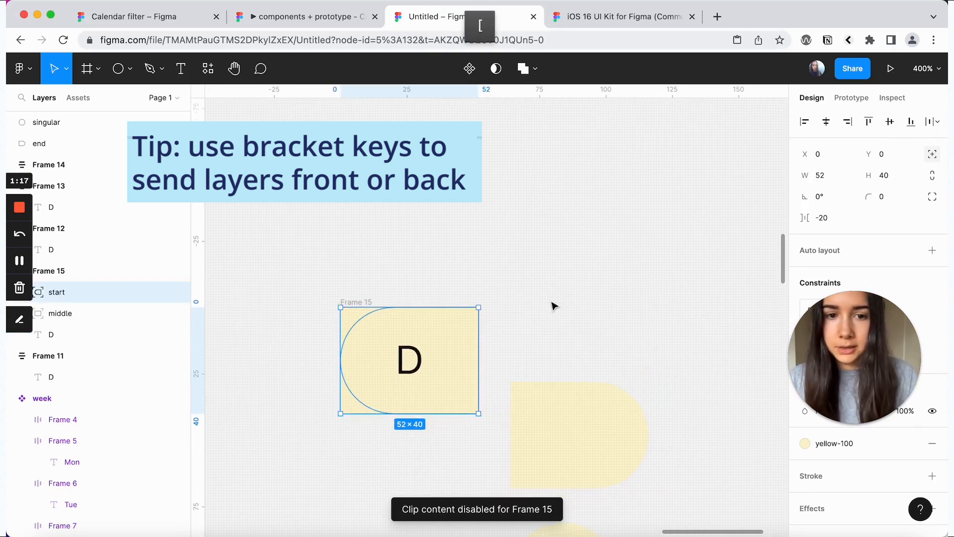
# Step: Nest the end shape inside Frame 15 and position it absolutely, centred vertically behind the D
pyautogui.click(577, 413)
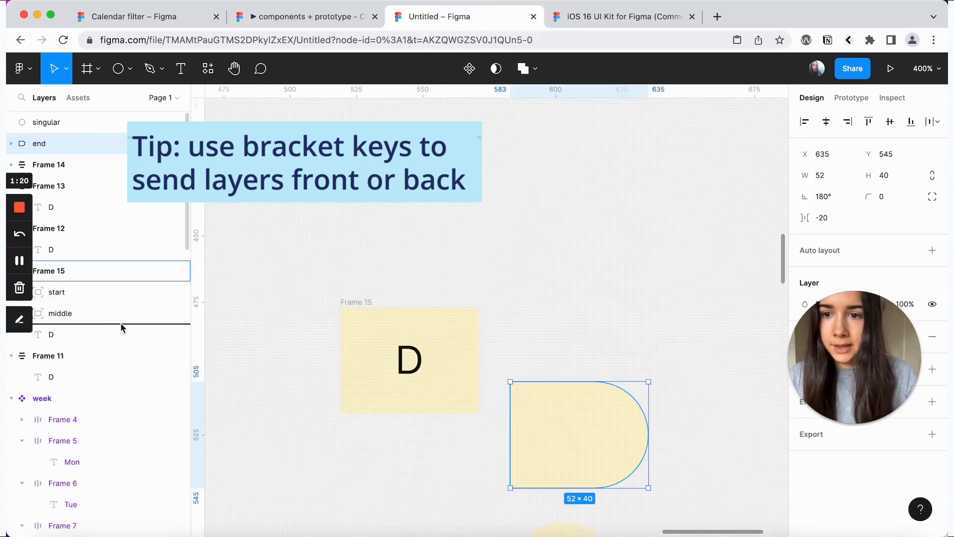
pyautogui.moveTo(116, 287); pyautogui.dragTo(116, 287)
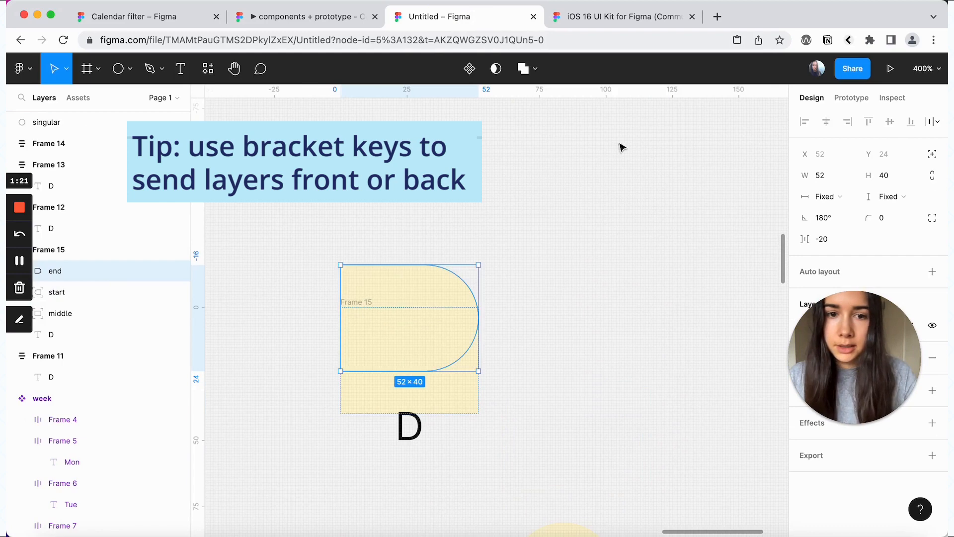
pyautogui.click(934, 156)
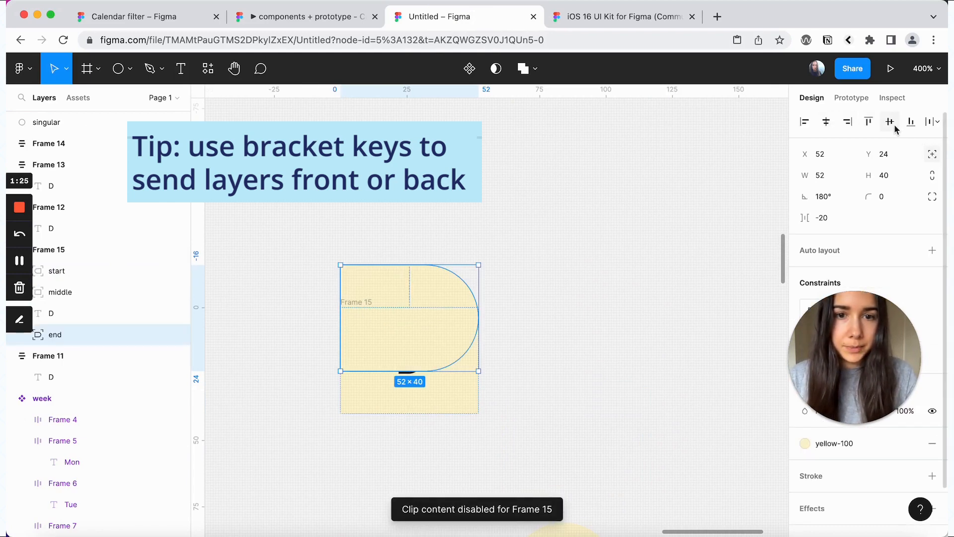
pyautogui.press('[')
# Step: Nest the singular circle inside Frame 15 and position it absolutely, centred vertically behind the D
pyautogui.scroll(-3, 686, 179)
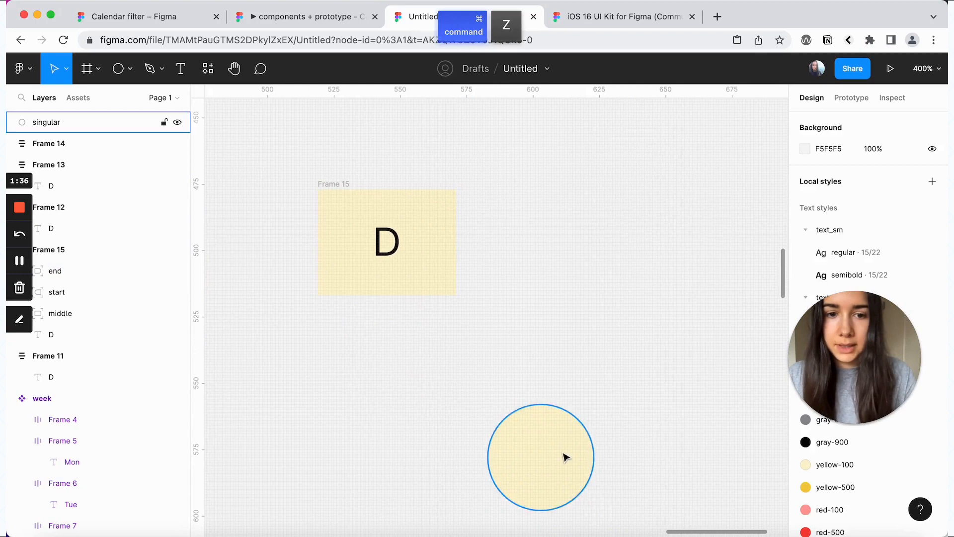
pyautogui.moveTo(565, 455); pyautogui.dragTo(418, 233)
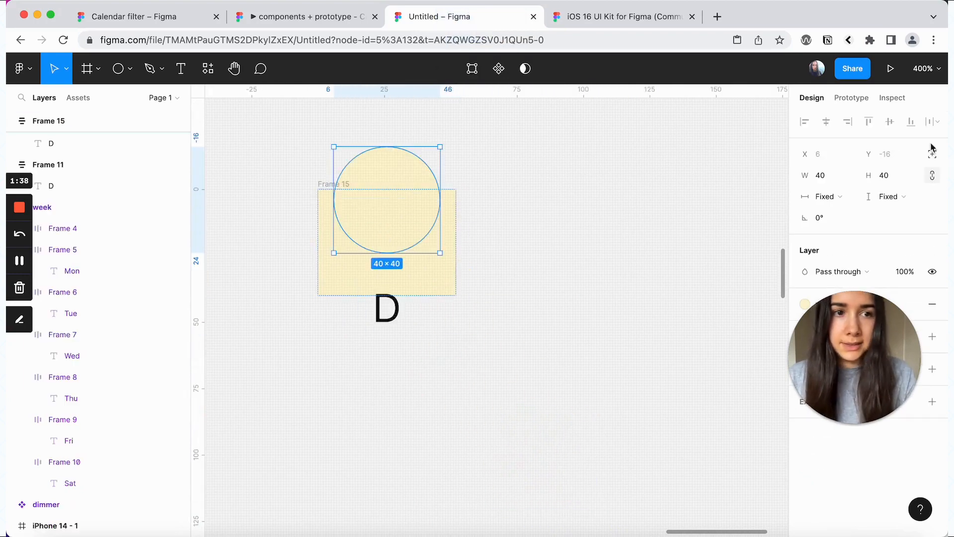
pyautogui.click(933, 158)
pyautogui.click(890, 121)
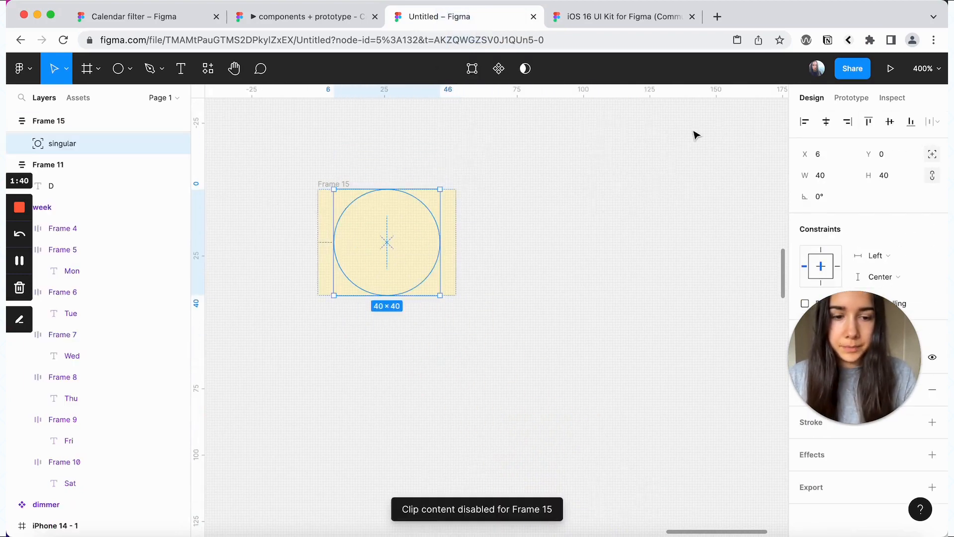
pyautogui.press('[')
pyautogui.click(577, 192)
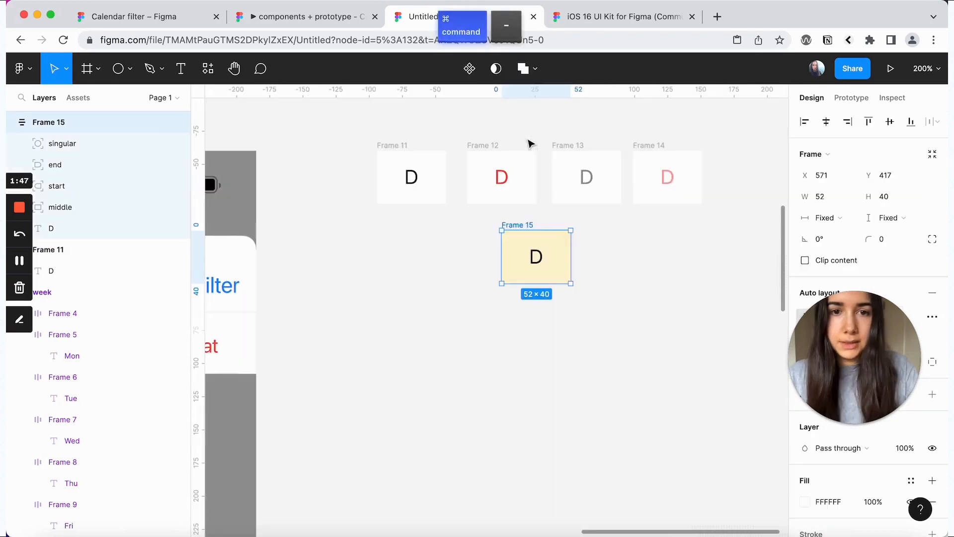
# Step: Move Frame 15 up into the row of day cells, just after Frame 14
pyautogui.scroll(3, 528, 143)
pyautogui.press('Escape')
pyautogui.moveTo(495, 301); pyautogui.dragTo(709, 224)
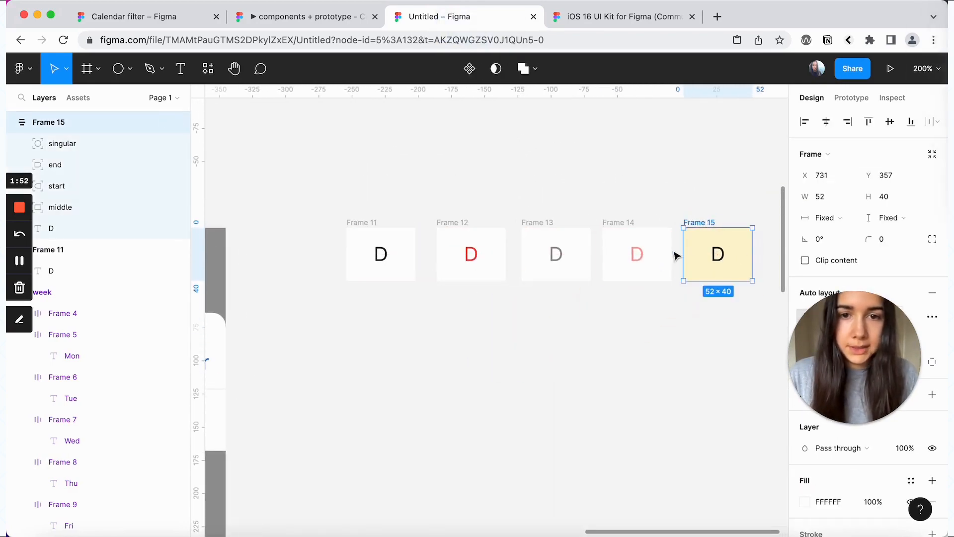
# Step: Rename all five day-cell frames, Frame 11 to Frame 15, as day
pyautogui.hscroll(2, 671, 254)
pyautogui.click(692, 338)
pyautogui.moveTo(720, 311); pyautogui.dragTo(262, 202)
pyautogui.press('super+r')
pyautogui.write('d')
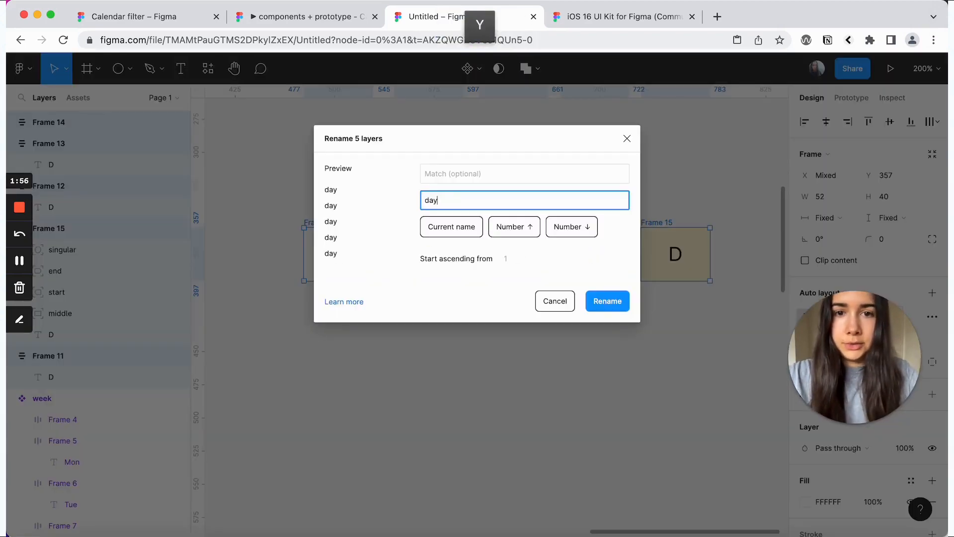
pyautogui.write('ay')
pyautogui.press('Return')
# Step: Combine the five day frames into one component set and apply auto layout to the set
pyautogui.click(537, 173)
pyautogui.click(649, 223)
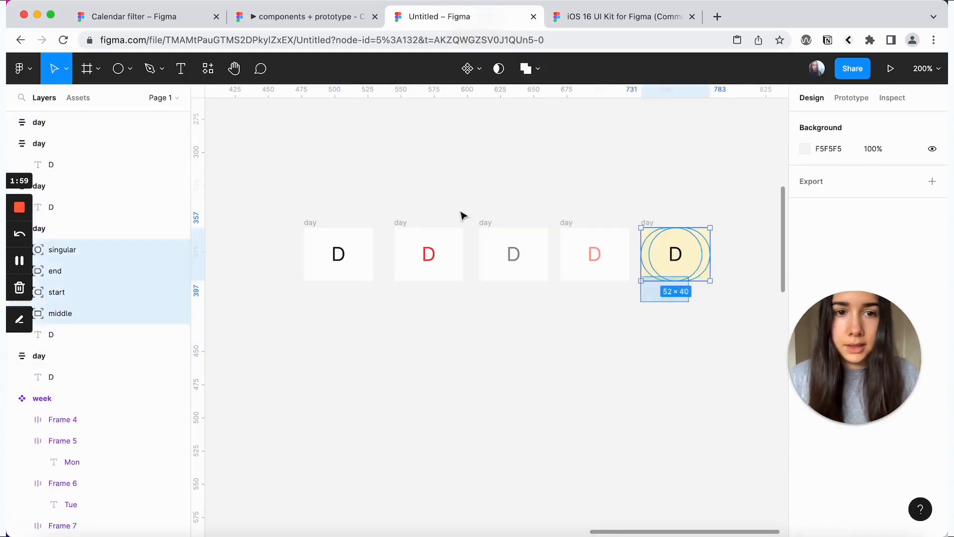
pyautogui.moveTo(709, 301); pyautogui.dragTo(318, 175)
pyautogui.click(483, 70)
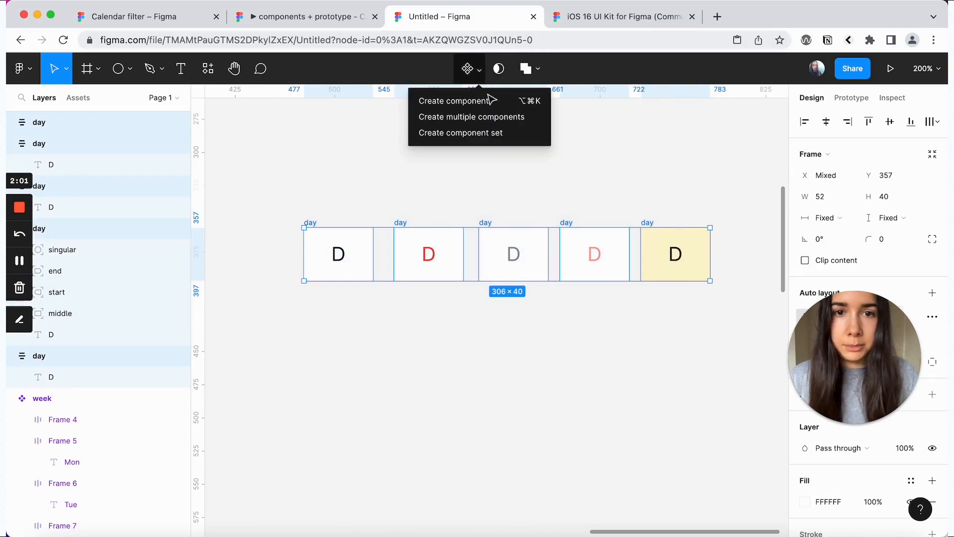
pyautogui.click(509, 135)
pyautogui.press('super+z')
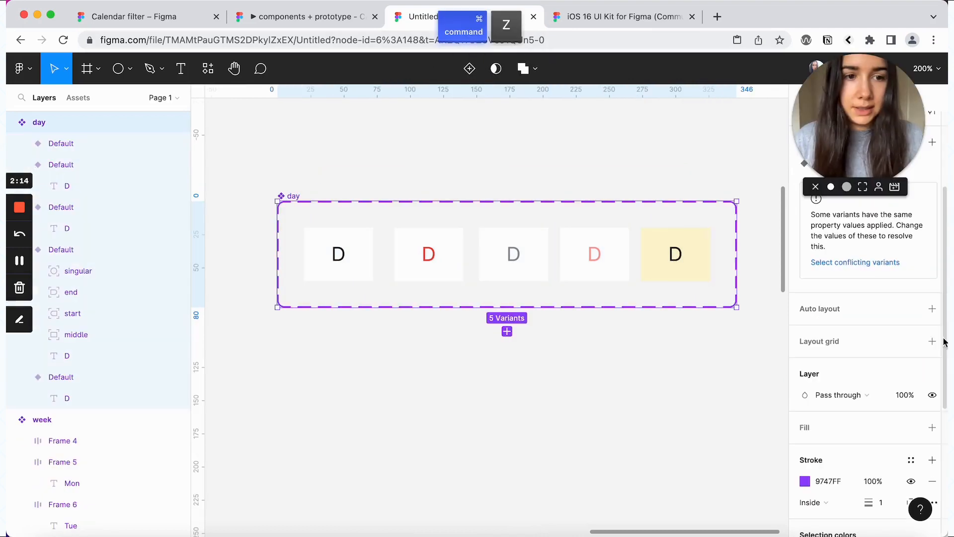
pyautogui.click(933, 308)
pyautogui.hscroll(-1, 689, 354)
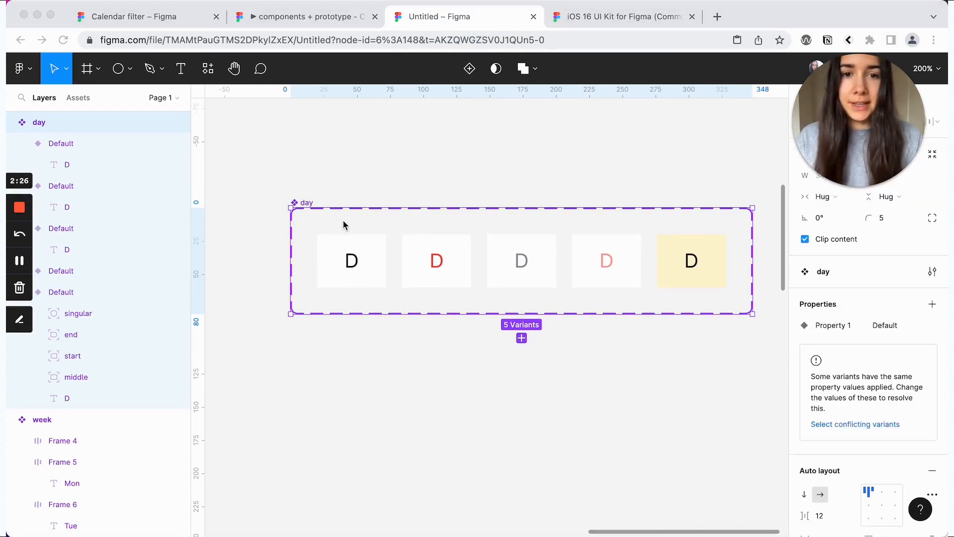
# Step: Rename the day set's variant property as Selected and set it to no for the four white variants
pyautogui.doubleClick(823, 330)
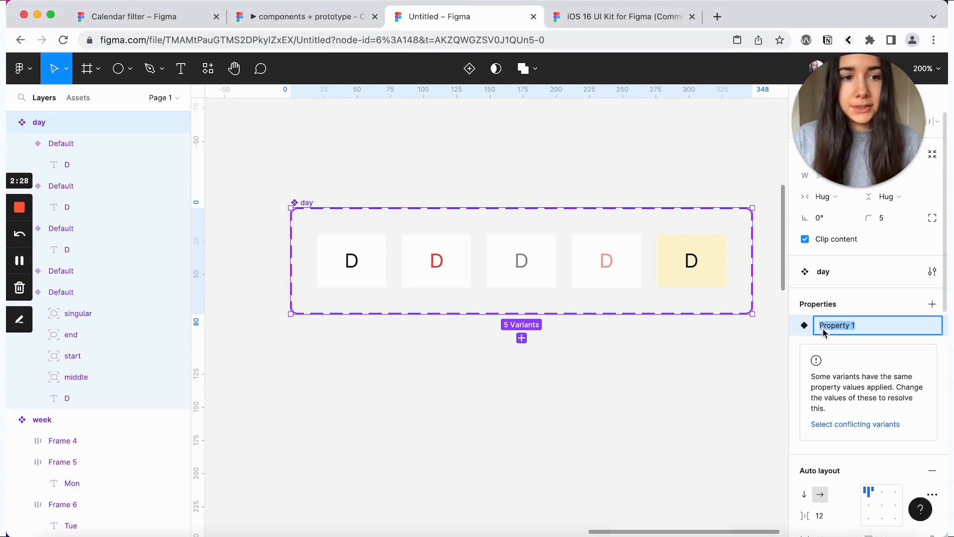
pyautogui.write('Selected')
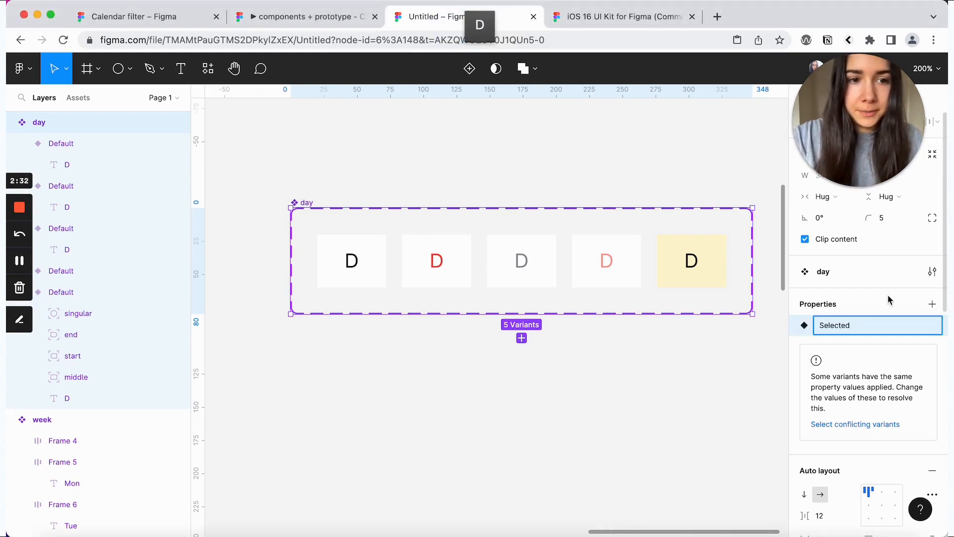
pyautogui.click(323, 276)
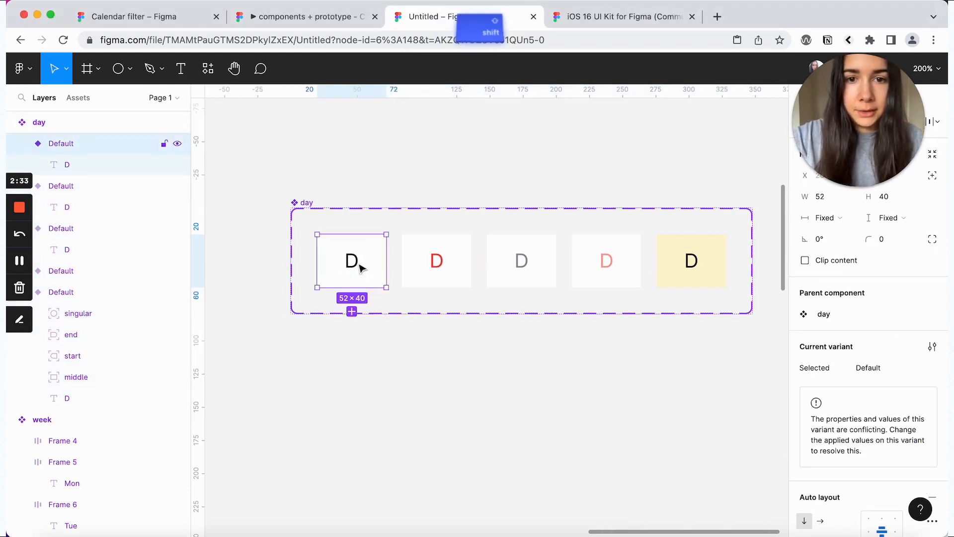
pyautogui.keyDown('shift'); pyautogui.click(437, 264); pyautogui.keyUp('shift')
pyautogui.keyDown('shift'); pyautogui.click(507, 264); pyautogui.keyUp('shift')
pyautogui.keyDown('shift'); pyautogui.click(638, 261); pyautogui.keyUp('shift')
pyautogui.click(869, 368)
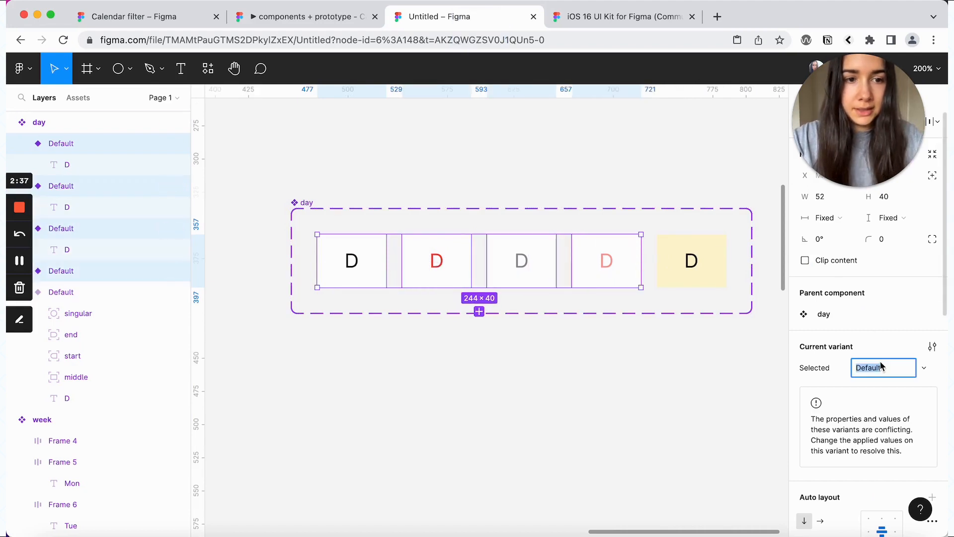
pyautogui.write('no')
pyautogui.press('Return')
# Step: Set the Selected property to yes for the yellow day variant
pyautogui.click(696, 263)
pyautogui.click(874, 368)
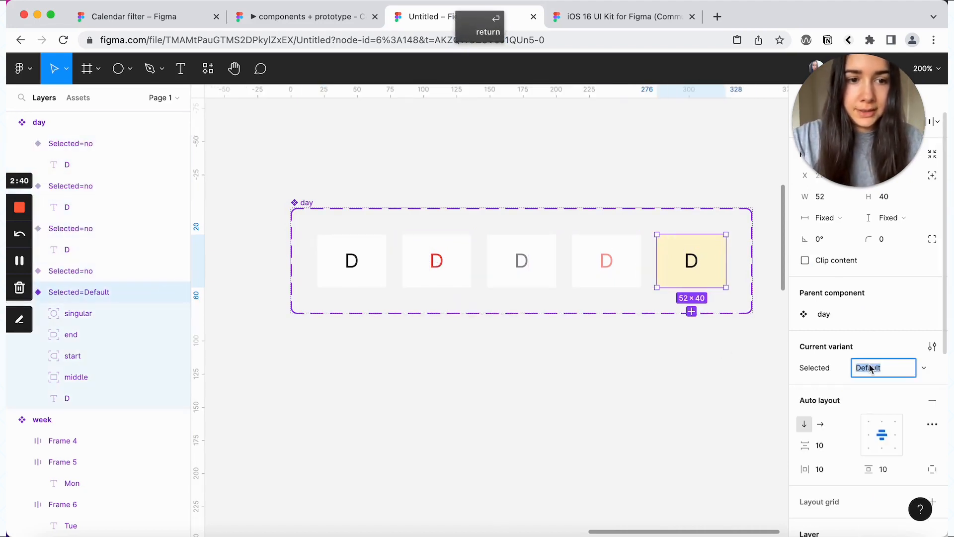
pyautogui.write('yes')
pyautogui.press('Return')
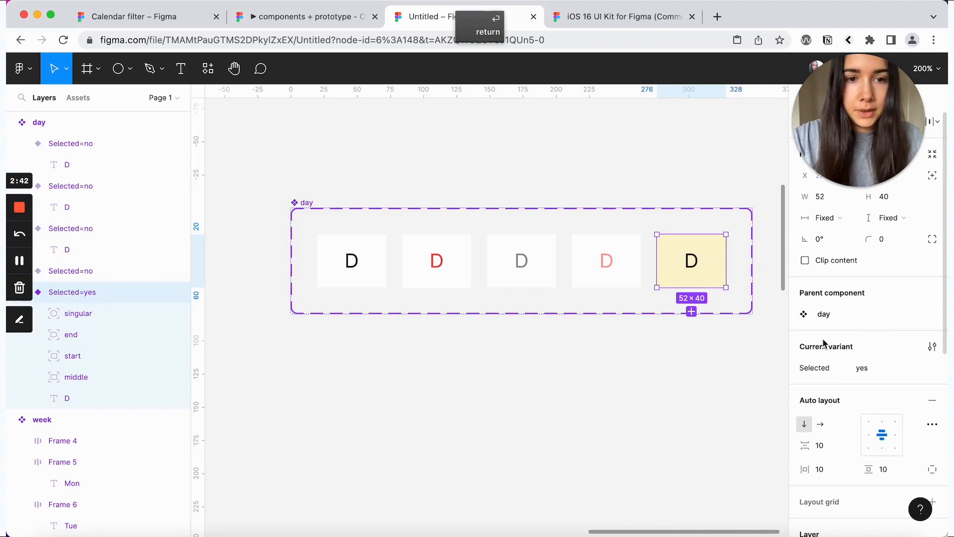
# Step: Add a variant property named Weekend to the day component set
pyautogui.click(307, 203)
pyautogui.click(932, 304)
pyautogui.click(859, 359)
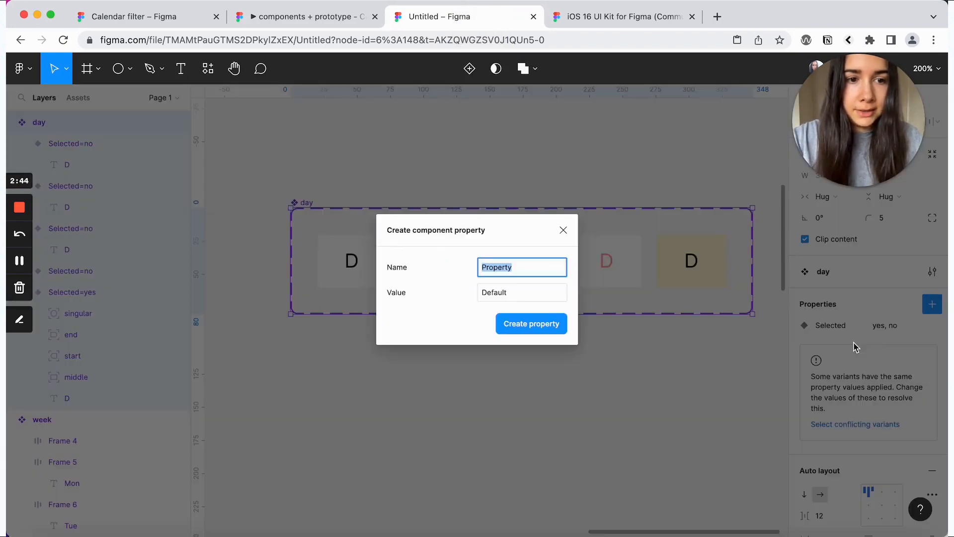
pyautogui.write('Weekend')
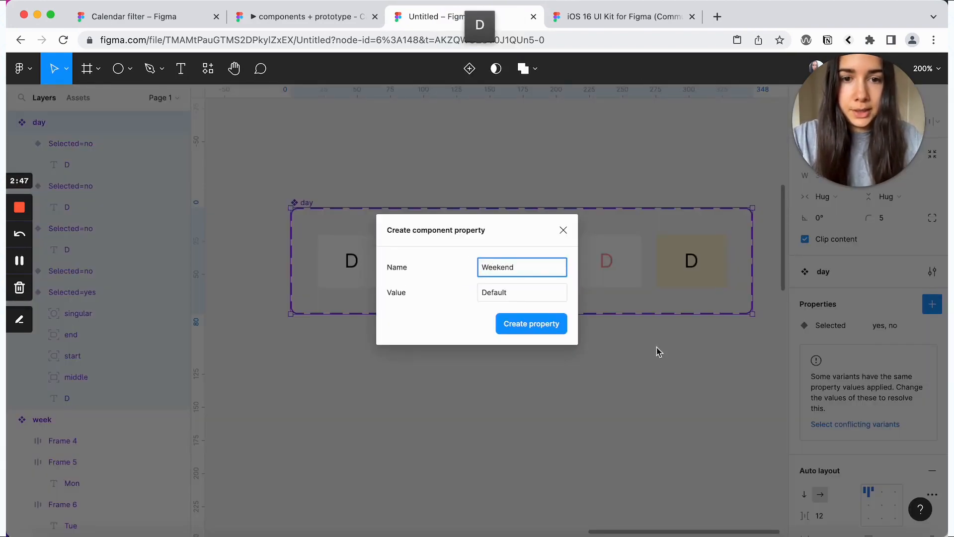
pyautogui.click(531, 323)
# Step: Set Weekend to yes for the red and light red day variants
pyautogui.click(437, 268)
pyautogui.keyDown('shift'); pyautogui.click(589, 250); pyautogui.keyUp('shift')
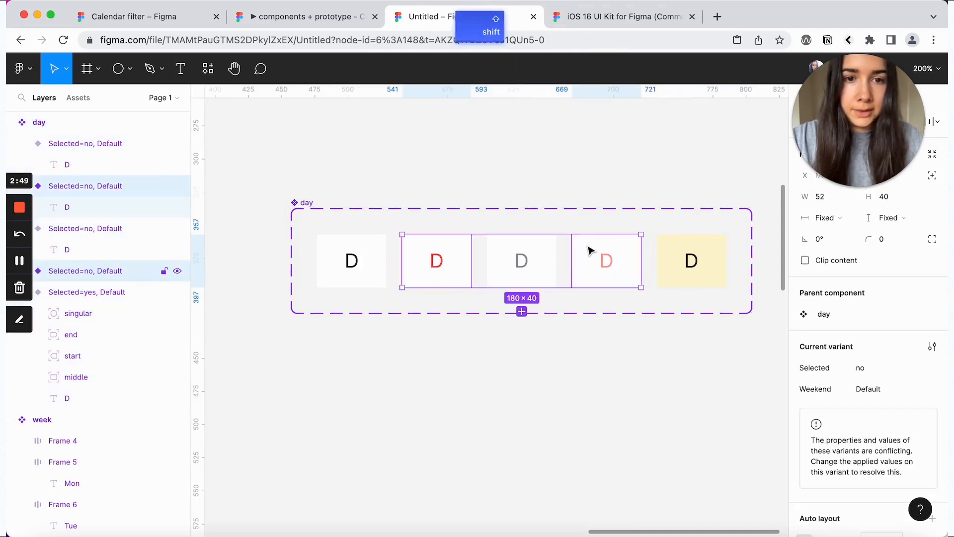
pyautogui.write('yes')
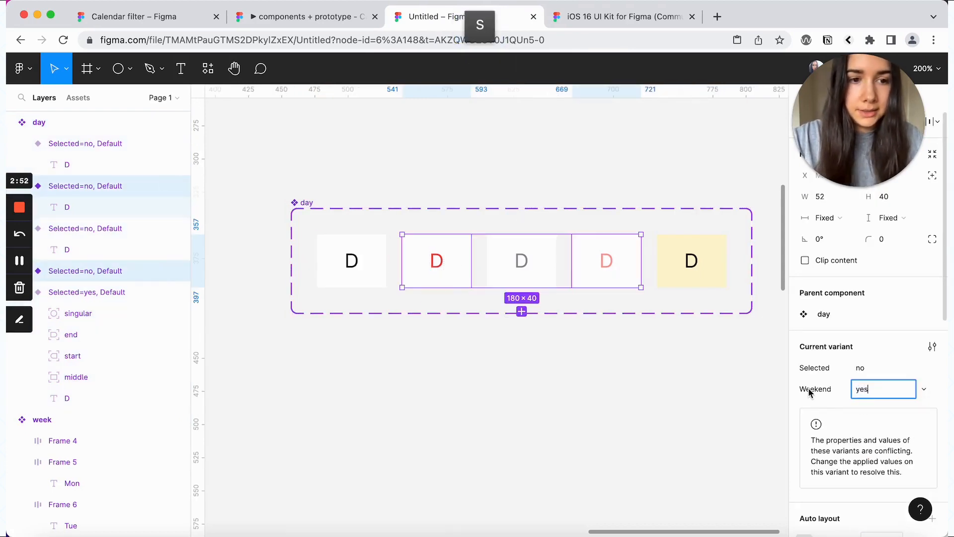
pyautogui.press('Return')
# Step: Set Weekend to no for the black, gray and yellow day variants
pyautogui.click(505, 261)
pyautogui.keyDown('shift'); pyautogui.click(356, 262); pyautogui.keyUp('shift')
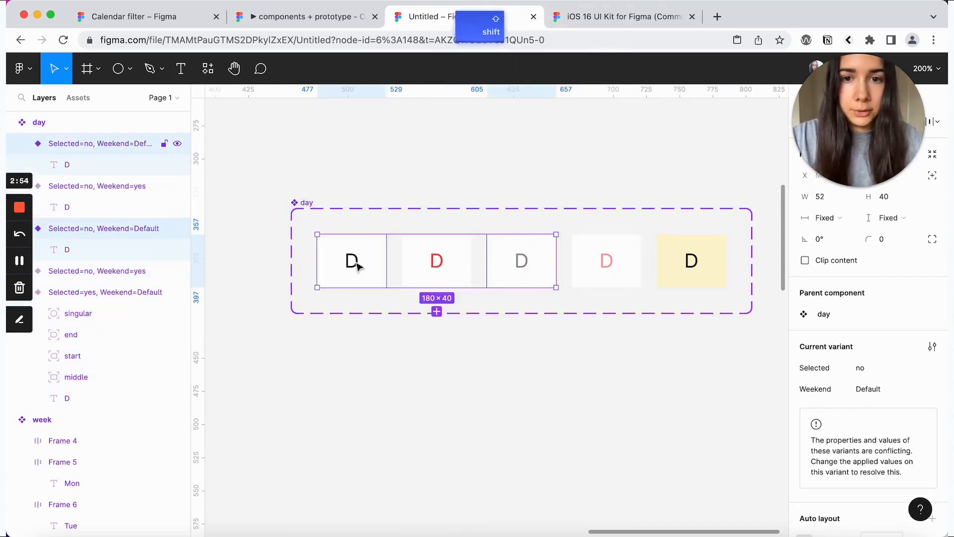
pyautogui.keyDown('shift'); pyautogui.click(673, 267); pyautogui.keyUp('shift')
pyautogui.click(881, 389)
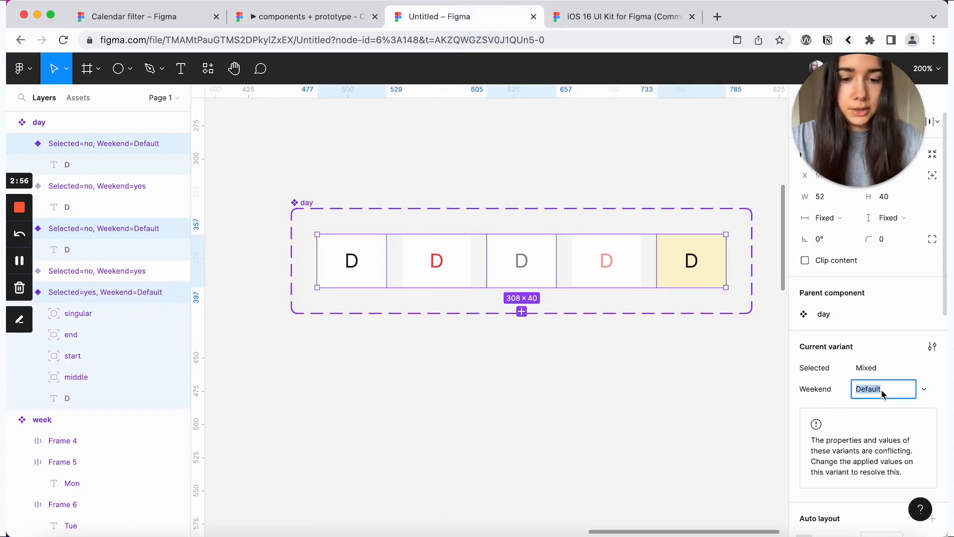
pyautogui.write('no')
pyautogui.press('Return')
pyautogui.click(612, 451)
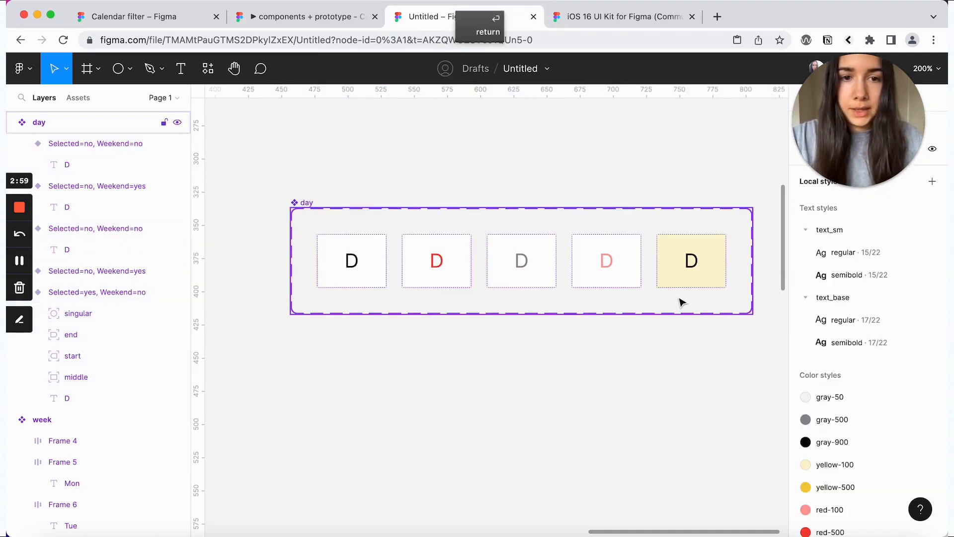
# Step: Add a variant property named Inactive to the day component set
pyautogui.click(295, 204)
pyautogui.click(932, 304)
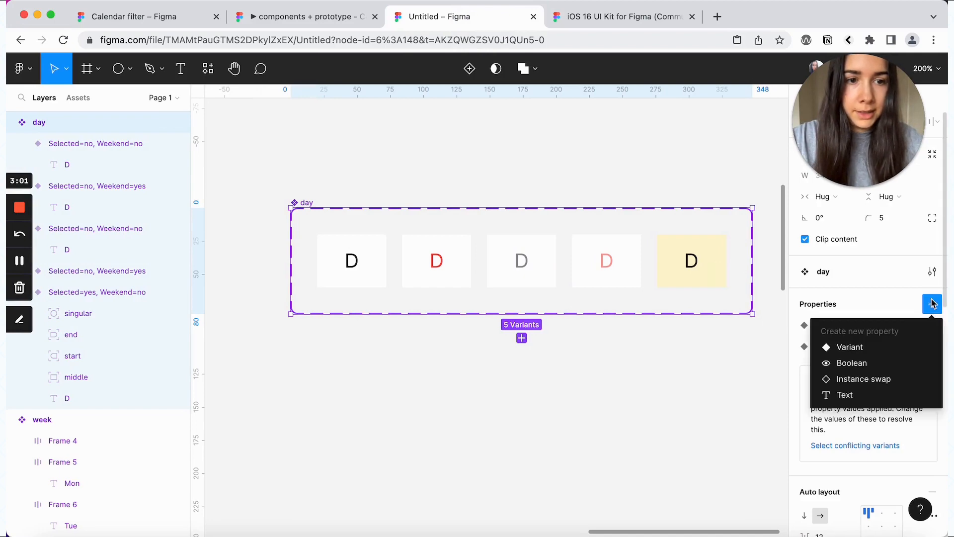
pyautogui.click(873, 345)
pyautogui.write('Inactive')
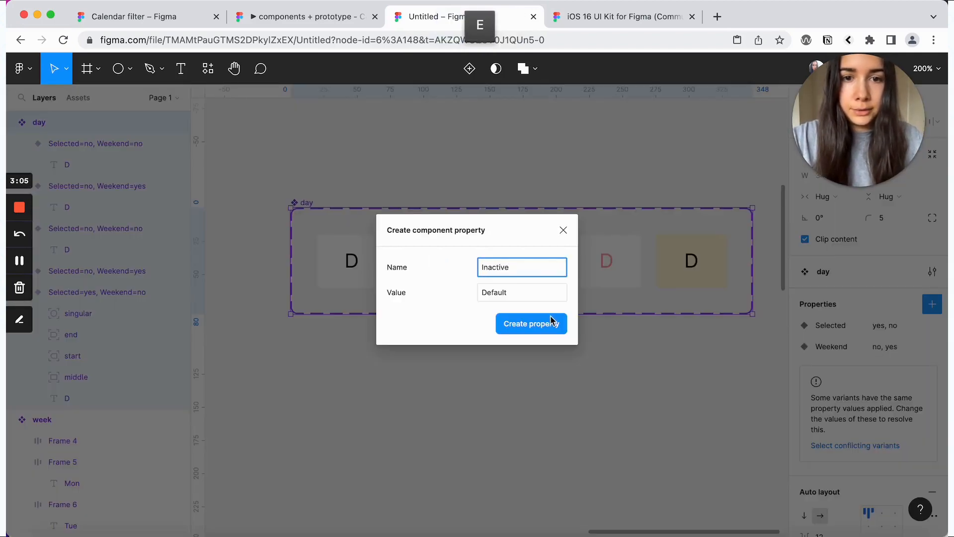
pyautogui.click(531, 323)
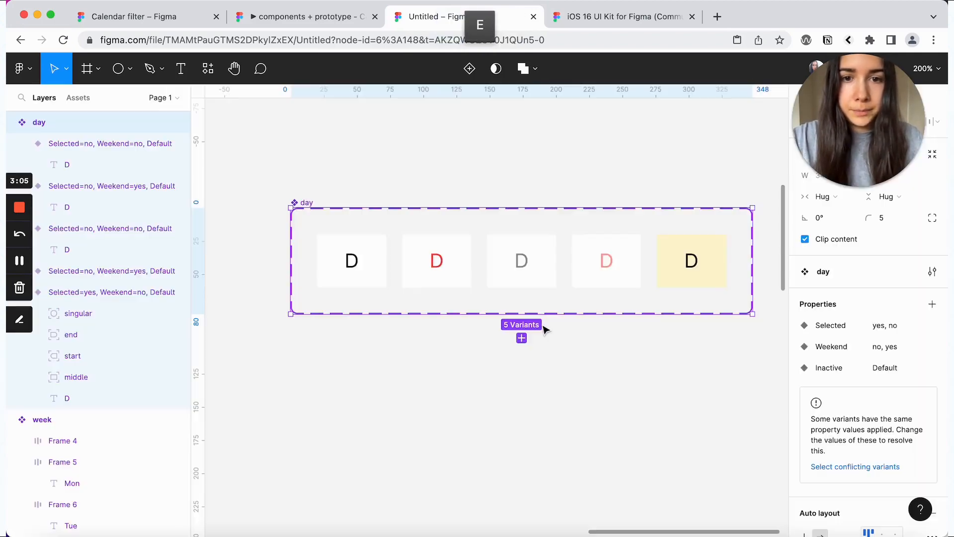
# Step: Set Inactive to no for the black, red and yellow day variants
pyautogui.click(368, 276)
pyautogui.keyDown('shift'); pyautogui.click(426, 272); pyautogui.keyUp('shift')
pyautogui.keyDown('shift'); pyautogui.click(706, 280); pyautogui.keyUp('shift')
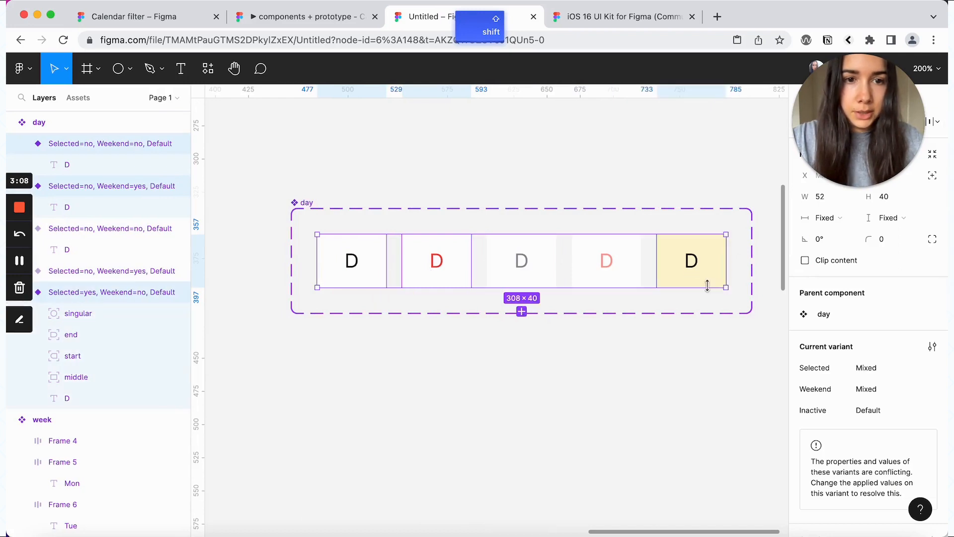
pyautogui.click(869, 411)
pyautogui.write('no')
pyautogui.press('Return')
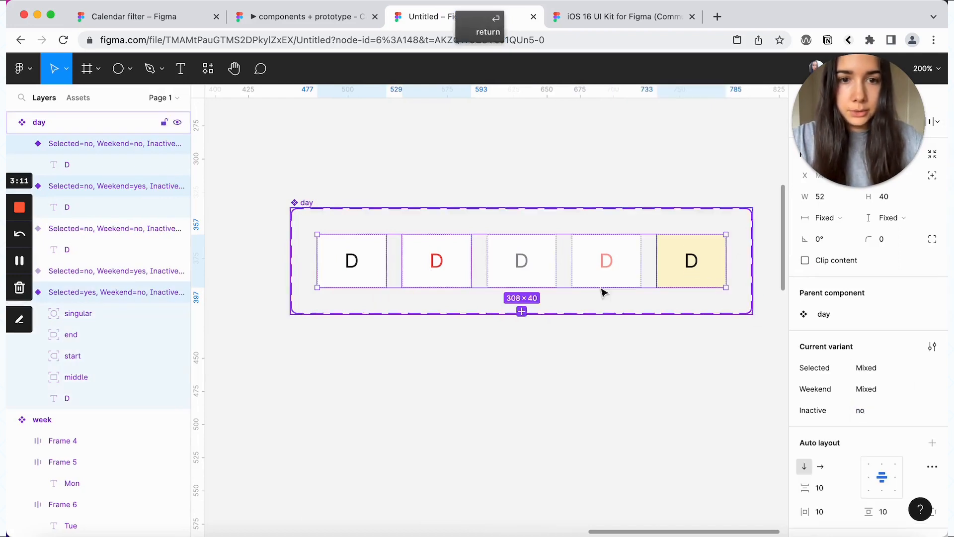
# Step: Set Inactive to yes for the gray and light red day variants
pyautogui.click(551, 251)
pyautogui.keyDown('shift'); pyautogui.click(633, 254); pyautogui.keyUp('shift')
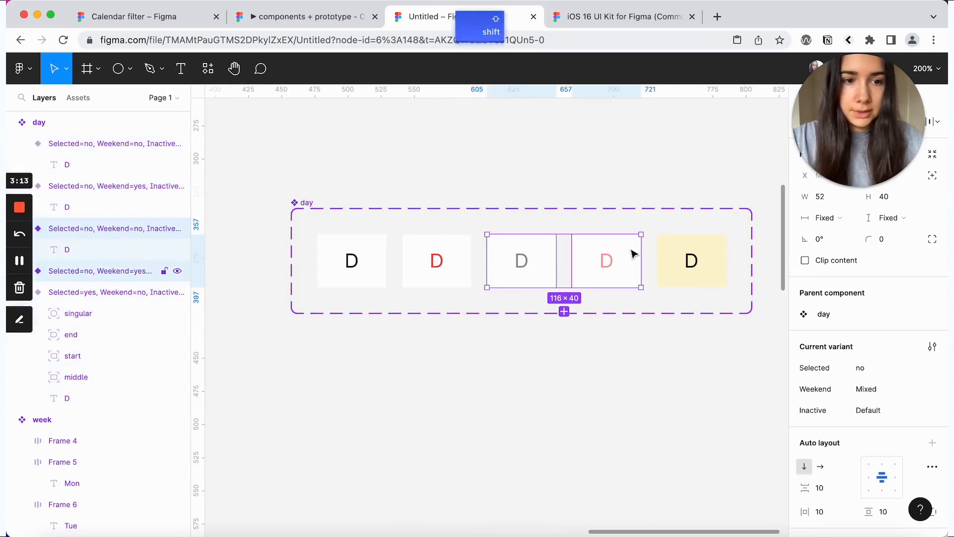
pyautogui.click(869, 411)
pyautogui.write('yes')
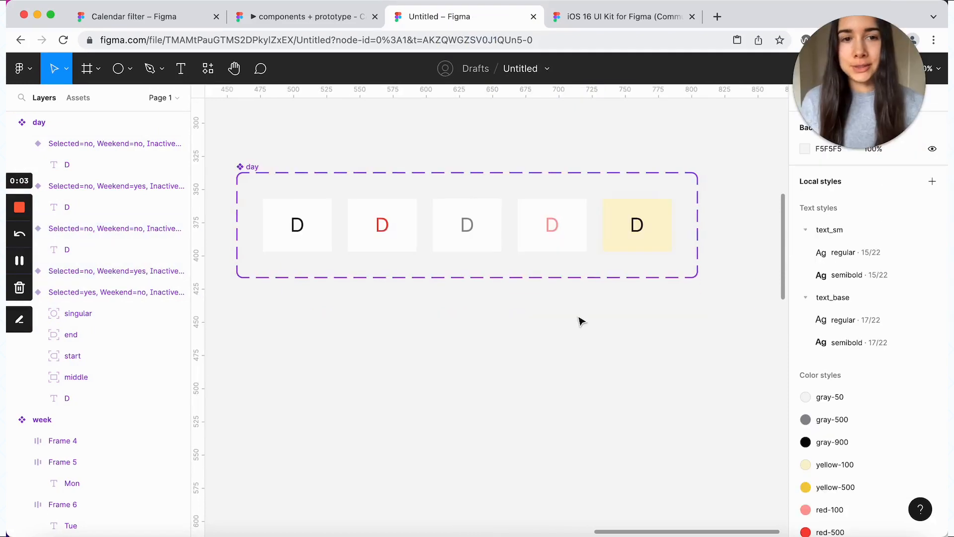
# Step: Reorder the shape layers in the yellow selected day variant as start, middle, end, singular
pyautogui.click(615, 232)
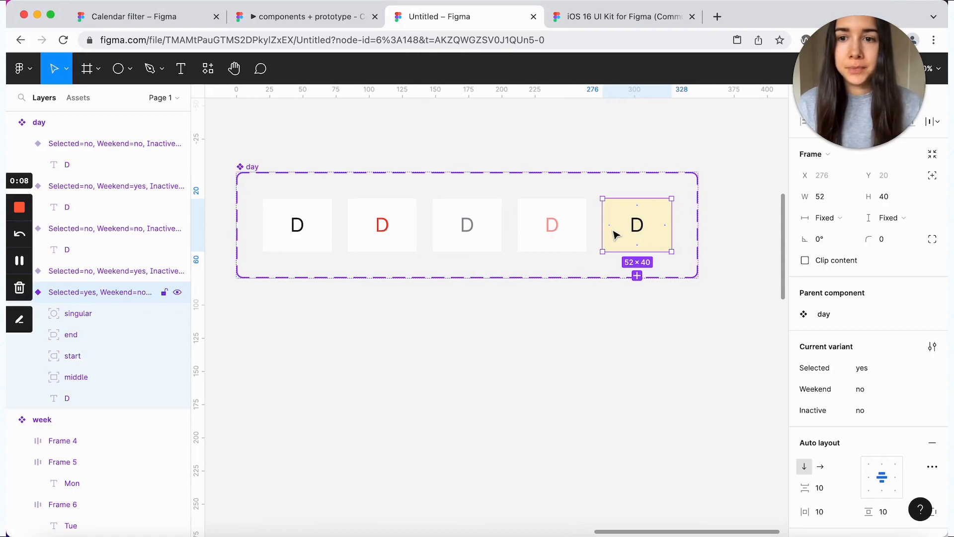
pyautogui.click(74, 335)
pyautogui.click(77, 355)
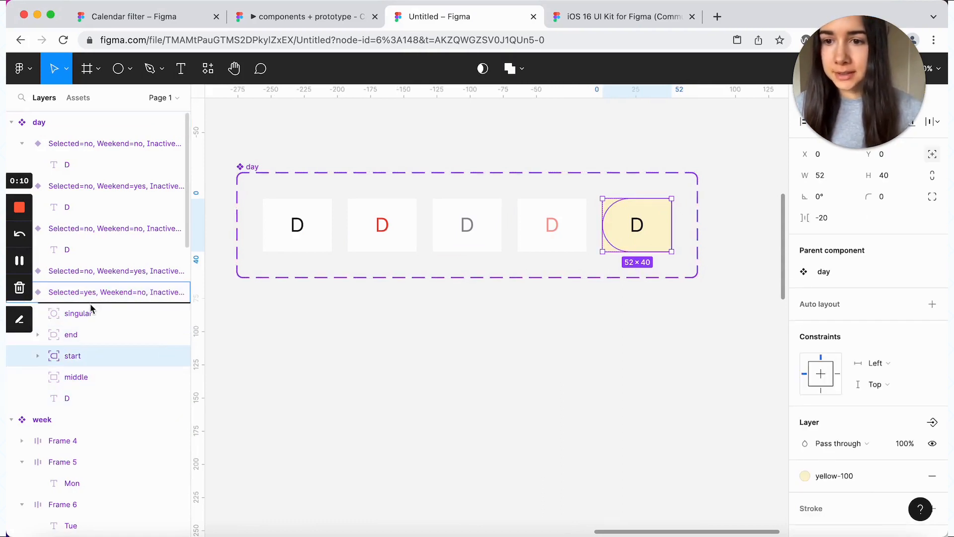
pyautogui.moveTo(91, 308); pyautogui.dragTo(91, 305)
pyautogui.moveTo(96, 375); pyautogui.dragTo(98, 341)
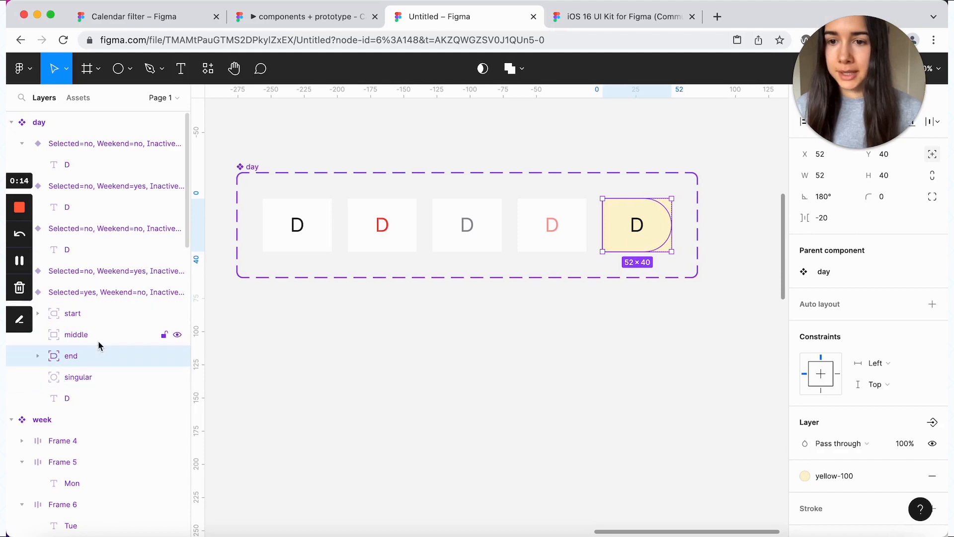
# Step: Create a boolean property named Start with value False for the start layer's visibility
pyautogui.click(116, 323)
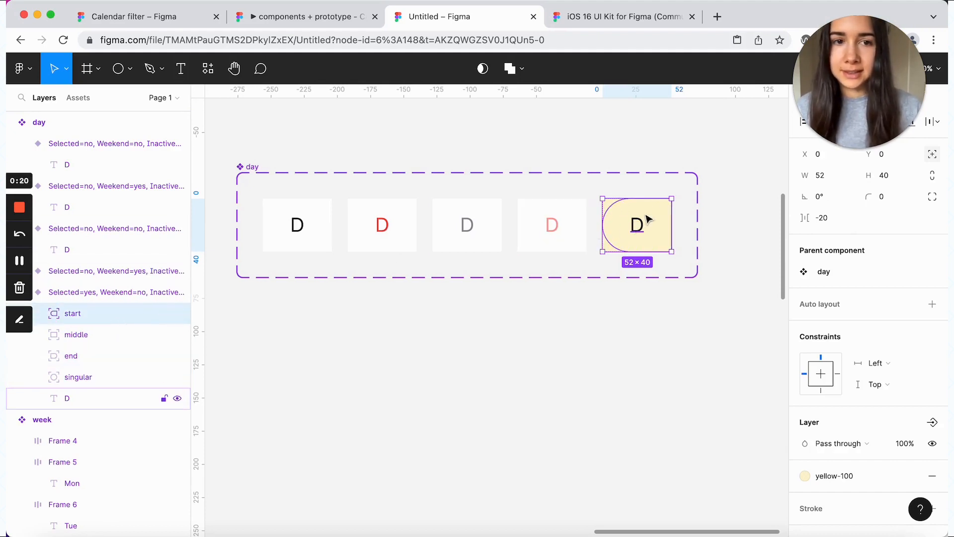
pyautogui.scroll(-2, 887, 383)
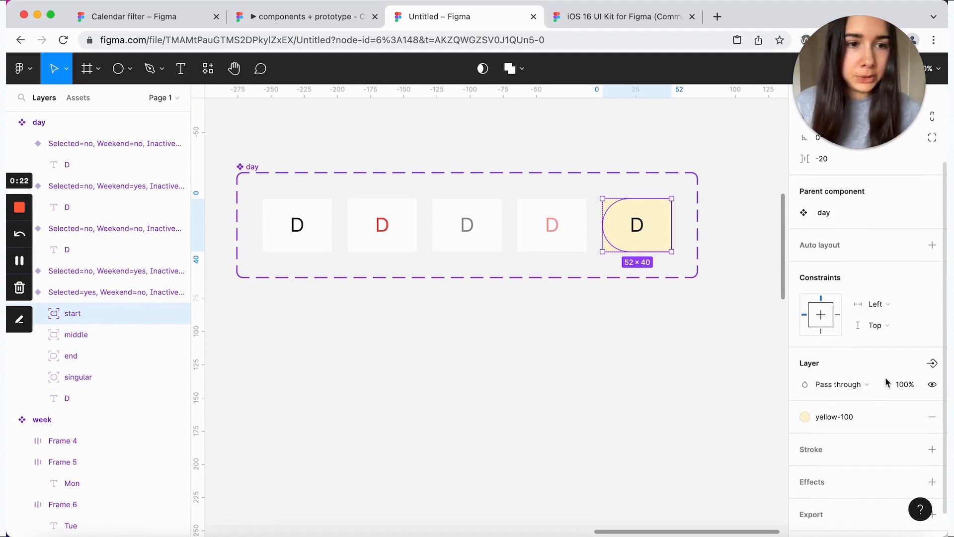
pyautogui.click(933, 366)
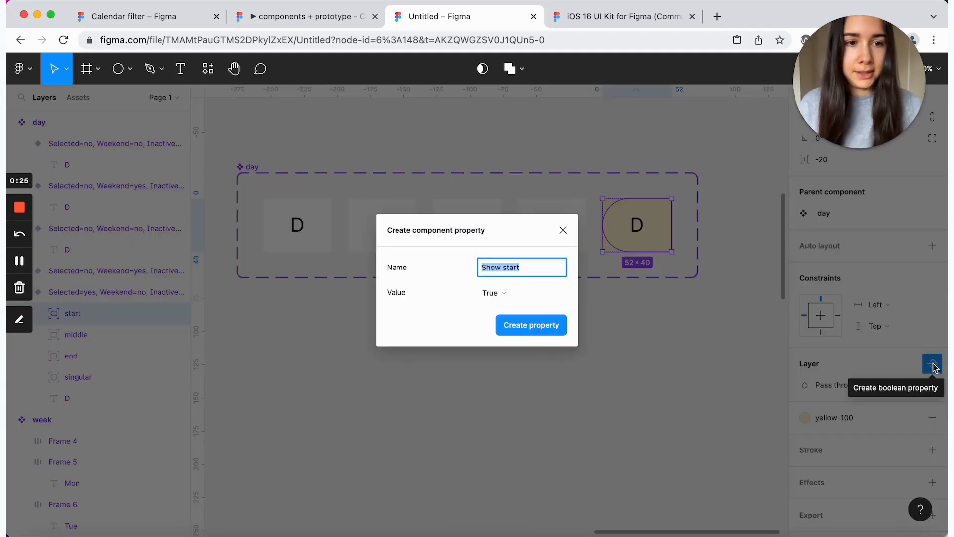
pyautogui.write('St')
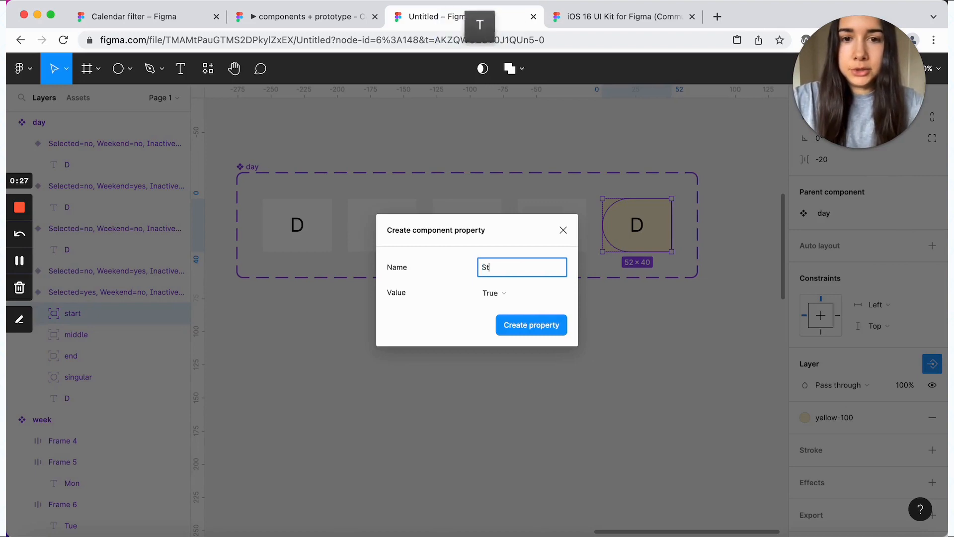
pyautogui.click(493, 293)
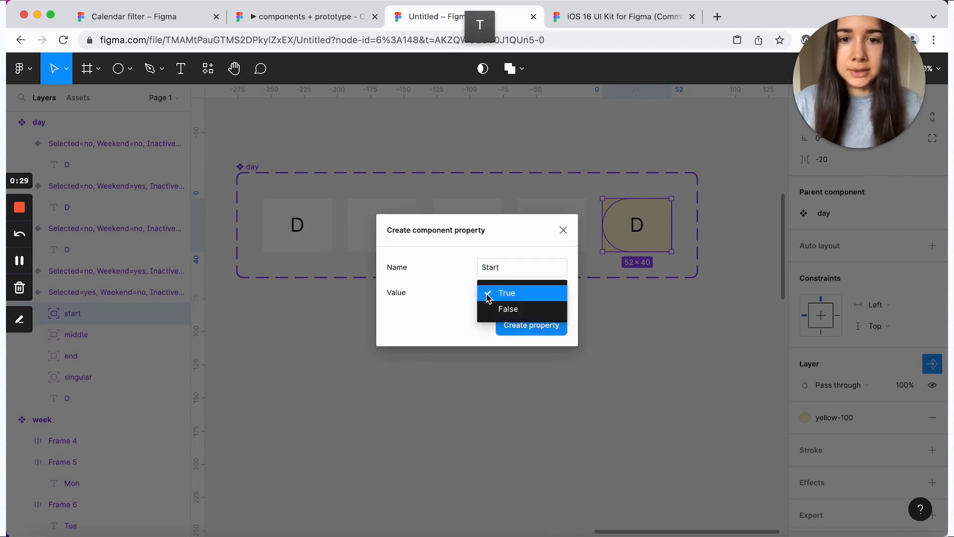
pyautogui.click(530, 308)
pyautogui.click(532, 324)
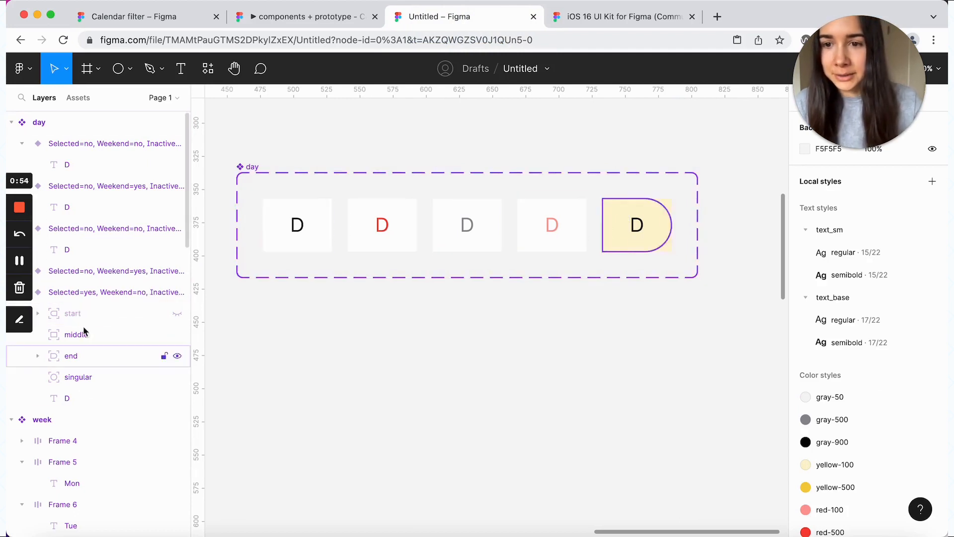
# Step: Create a boolean property named Middle with value True for the middle layer's visibility
pyautogui.click(139, 318)
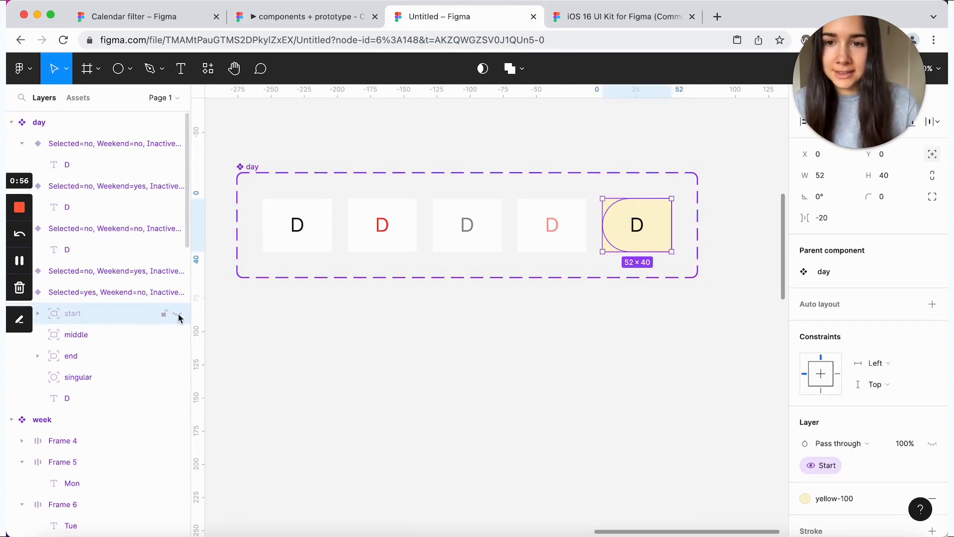
pyautogui.click(86, 341)
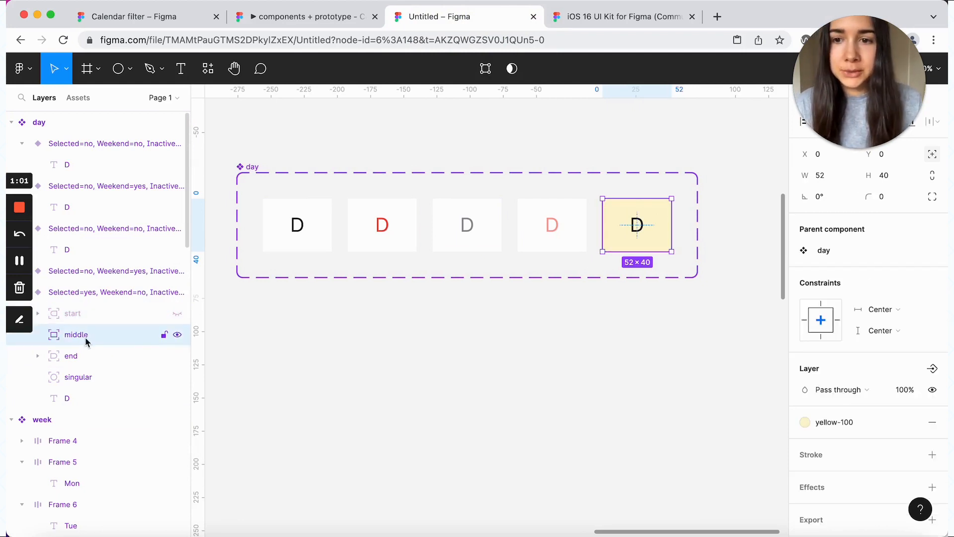
pyautogui.click(933, 368)
pyautogui.click(883, 425)
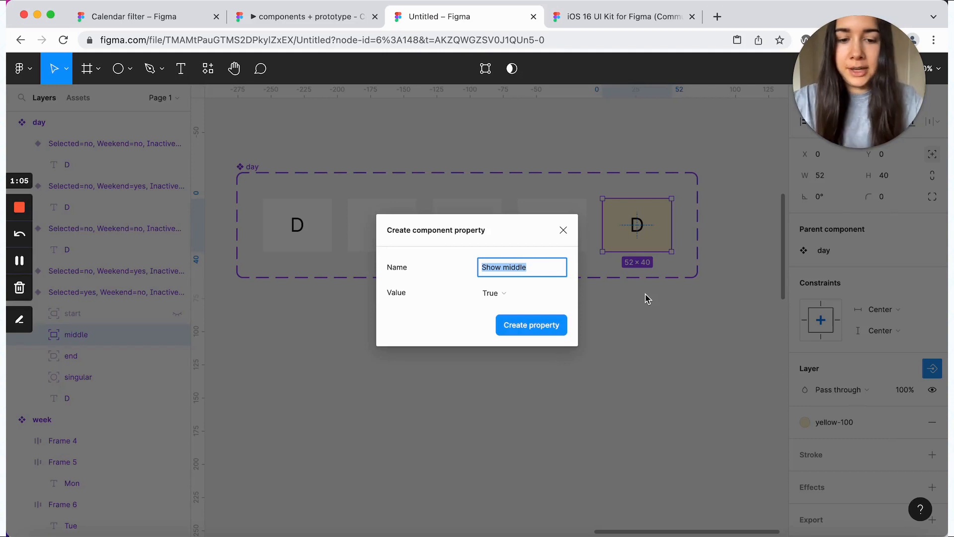
pyautogui.write('Middle')
pyautogui.click(513, 291)
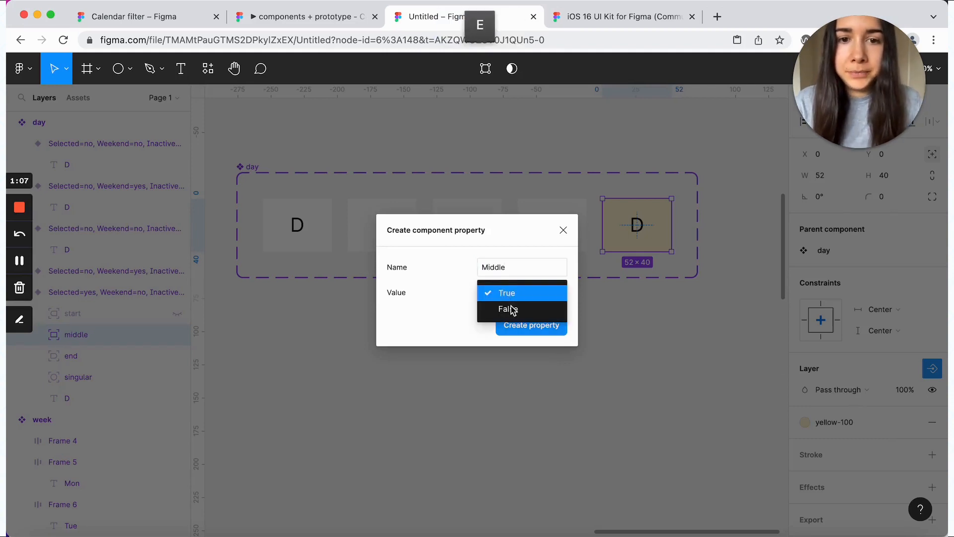
pyautogui.click(507, 309)
pyautogui.click(496, 298)
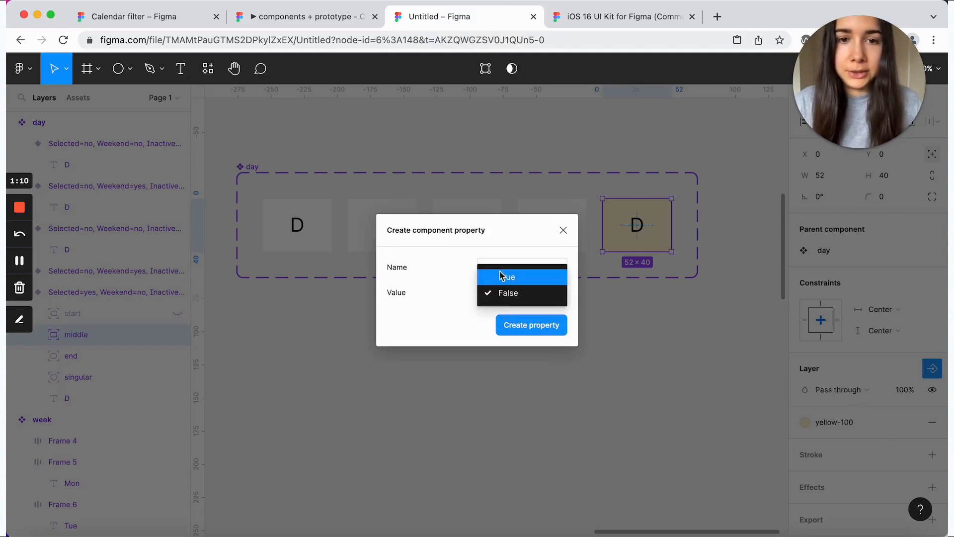
pyautogui.click(503, 277)
pyautogui.click(557, 326)
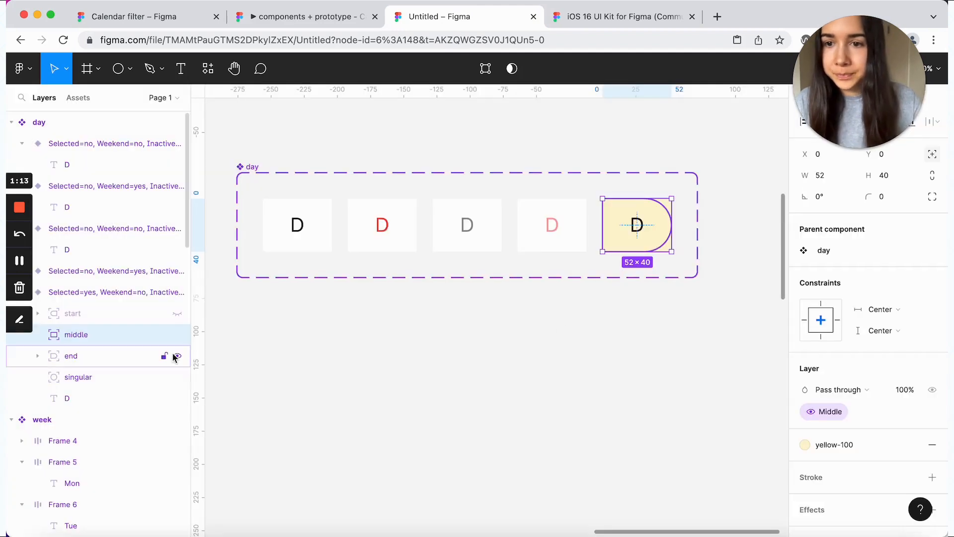
# Step: Create a boolean property named End with value False for the end layer's visibility
pyautogui.click(128, 359)
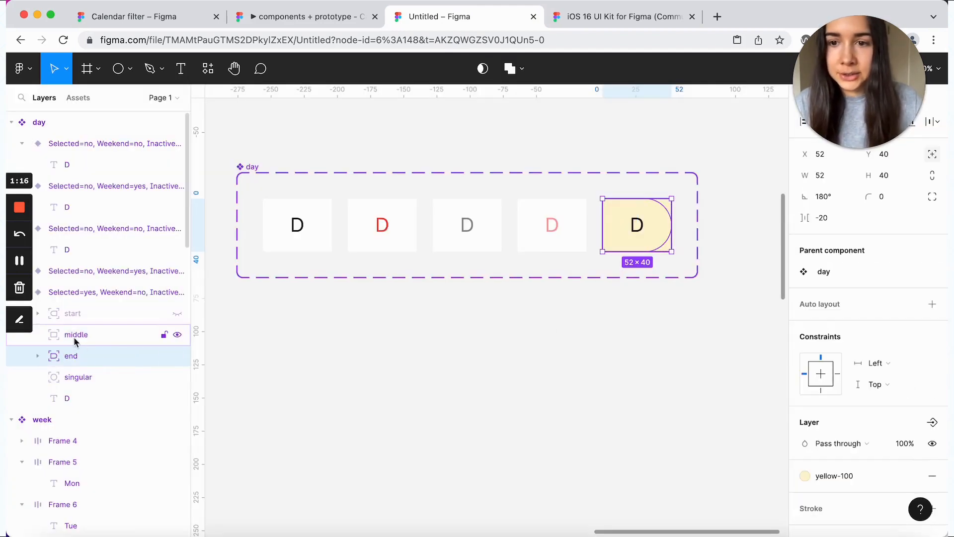
pyautogui.click(932, 422)
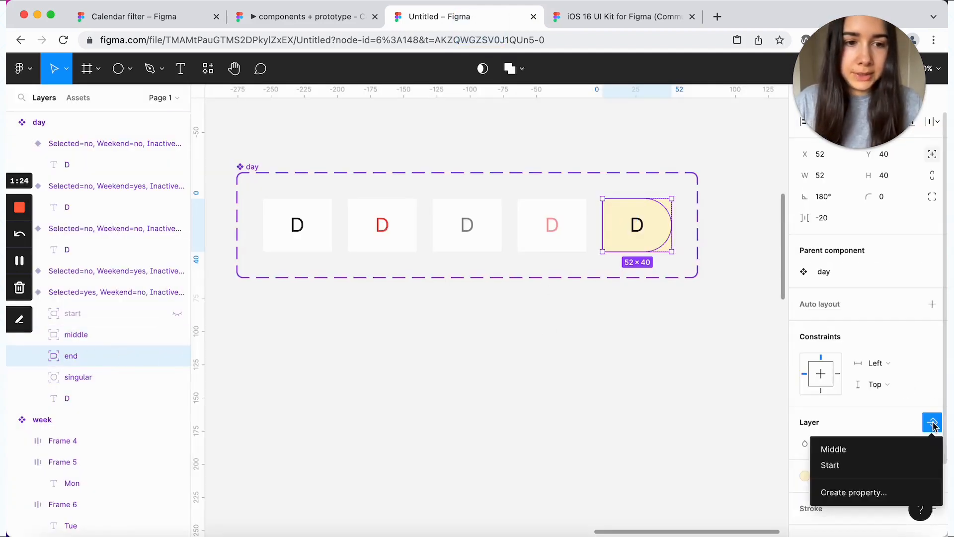
pyautogui.click(855, 493)
pyautogui.write('End')
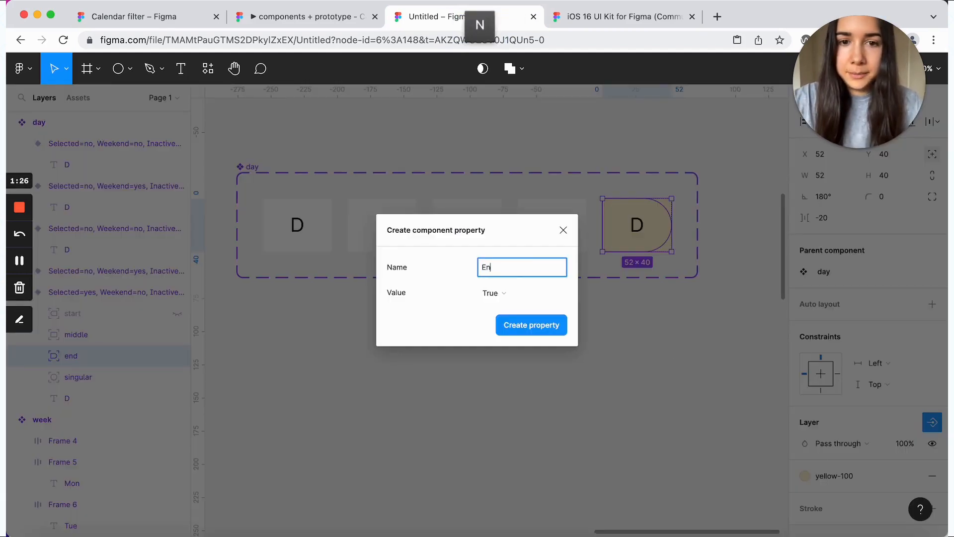
pyautogui.click(517, 292)
pyautogui.click(518, 309)
pyautogui.click(529, 320)
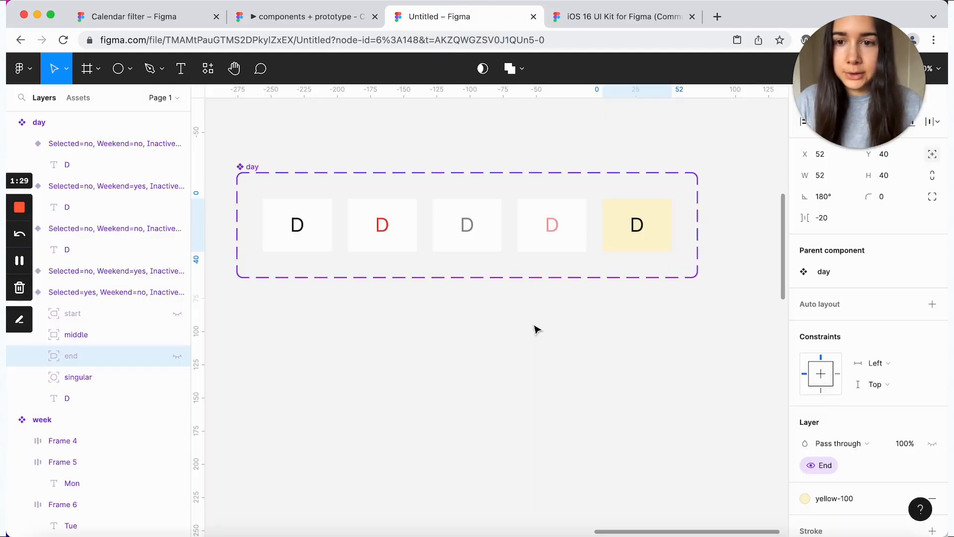
# Step: Create a boolean property named Singular with value False for the singular layer's visibility
pyautogui.click(177, 376)
pyautogui.click(139, 377)
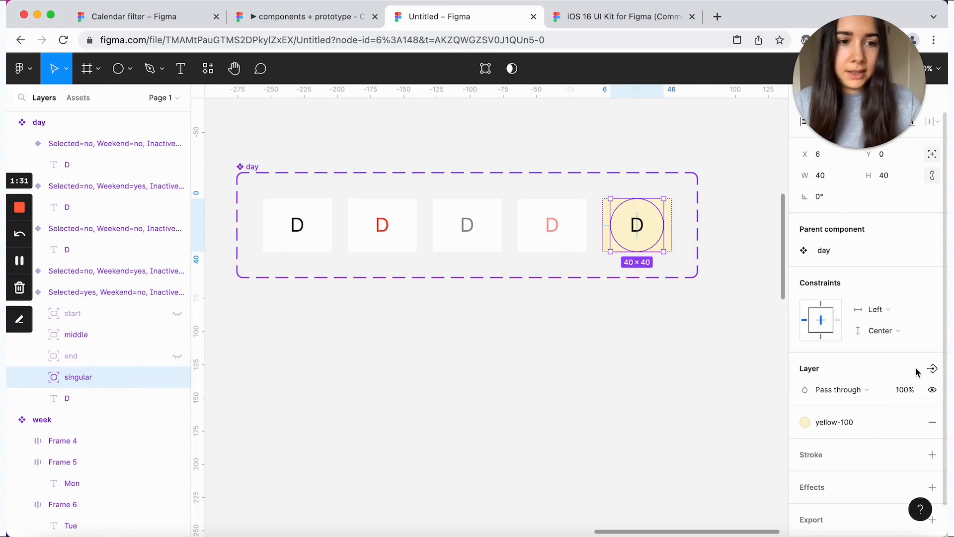
pyautogui.click(932, 368)
pyautogui.click(862, 459)
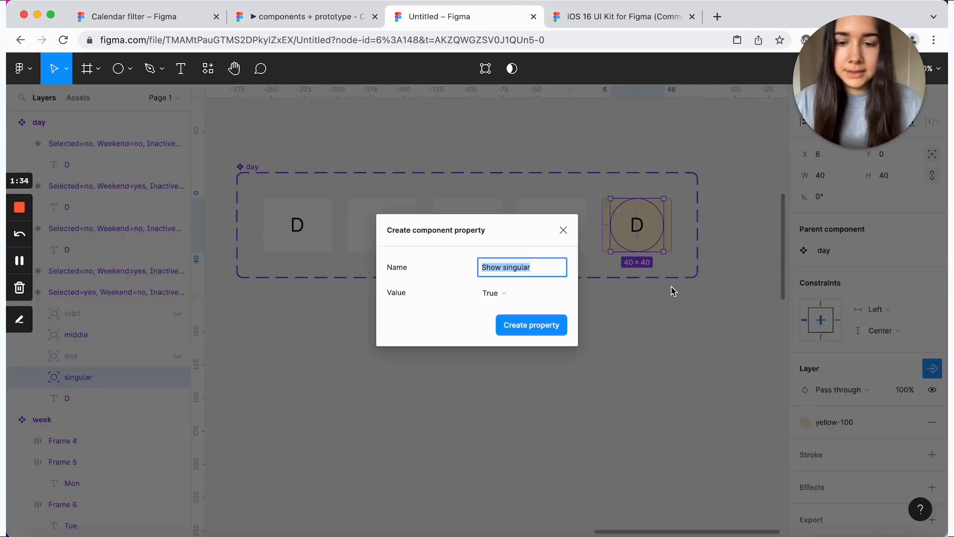
pyautogui.write('Singular')
pyautogui.click(494, 293)
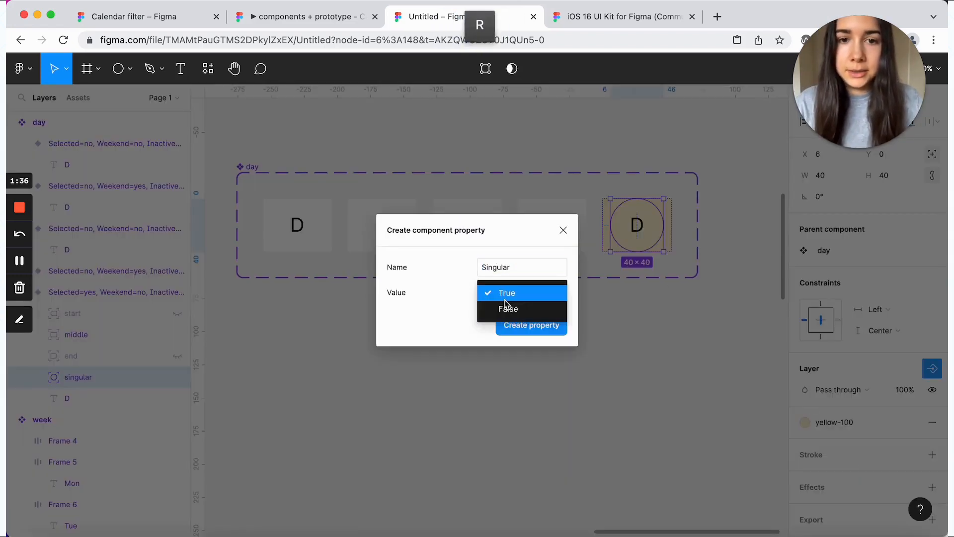
pyautogui.click(507, 307)
pyautogui.click(538, 325)
pyautogui.click(644, 326)
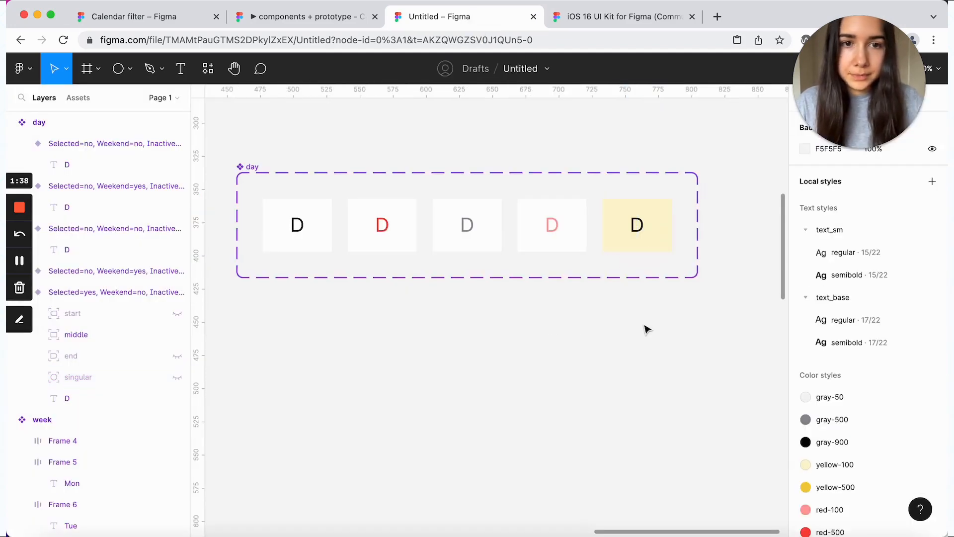
pyautogui.click(634, 221)
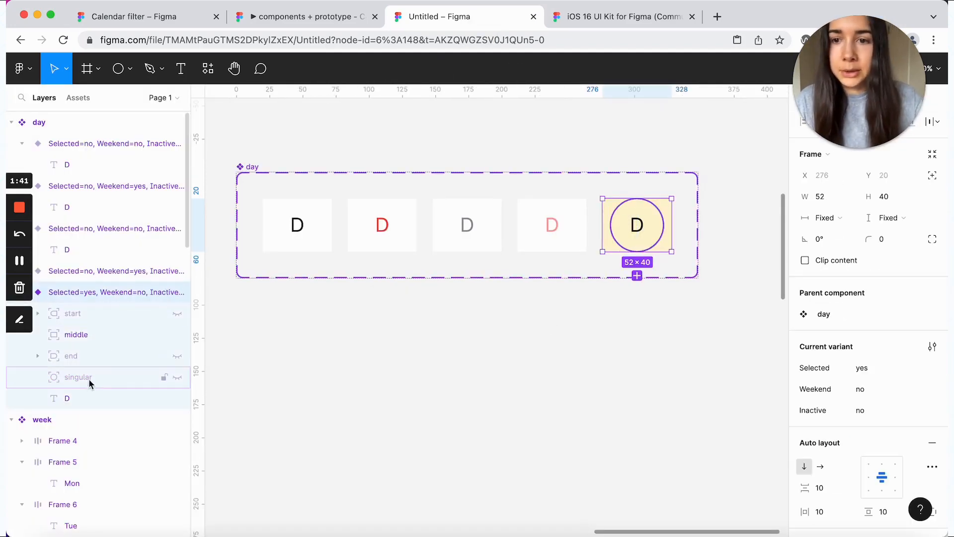
pyautogui.click(96, 335)
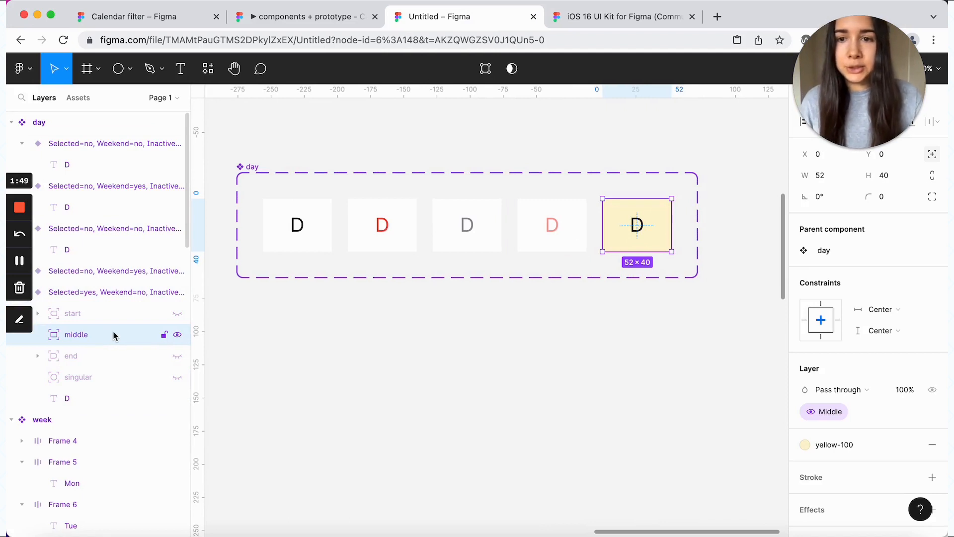
pyautogui.click(349, 374)
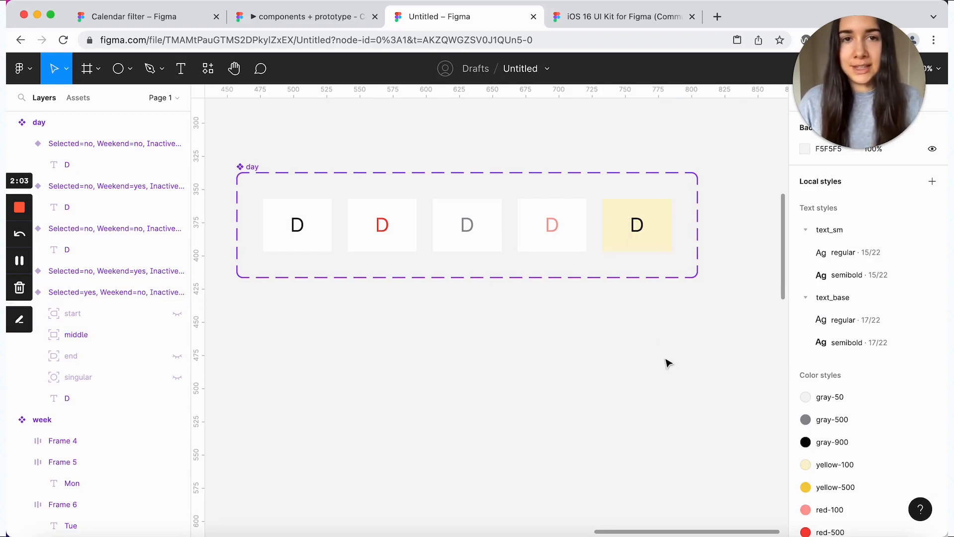
# Step: Place an instance of the black day variant on the canvas below the day component set
pyautogui.click(299, 222)
pyautogui.press('alt')
pyautogui.moveTo(313, 223); pyautogui.dragTo(532, 367)
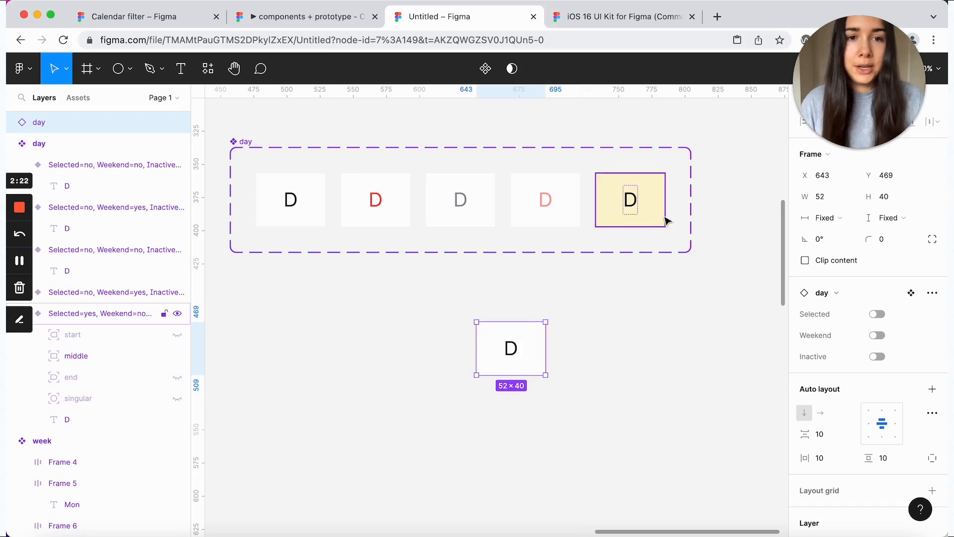
# Step: Test the day instance by switching its Selected and Start properties on and back off
pyautogui.click(878, 314)
pyautogui.scroll(-2, 894, 343)
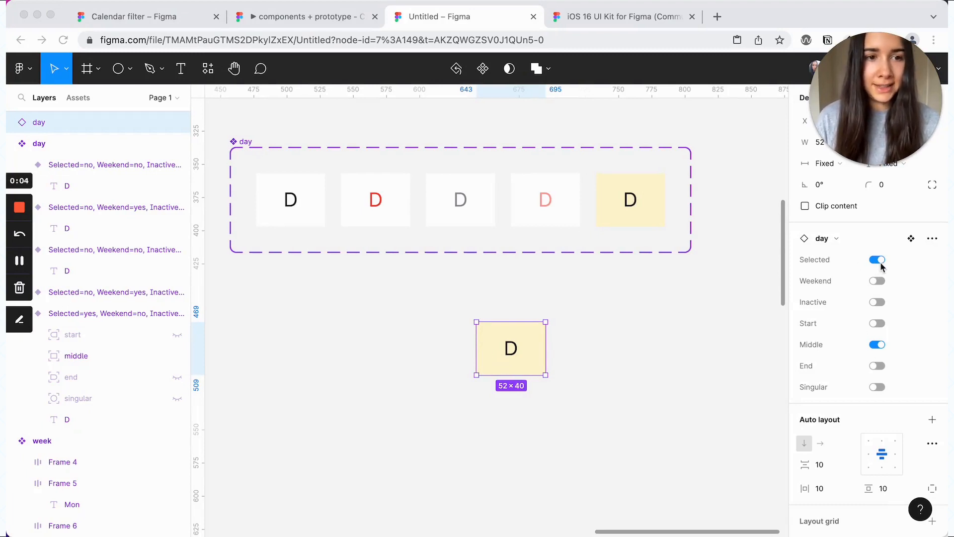
pyautogui.click(878, 324)
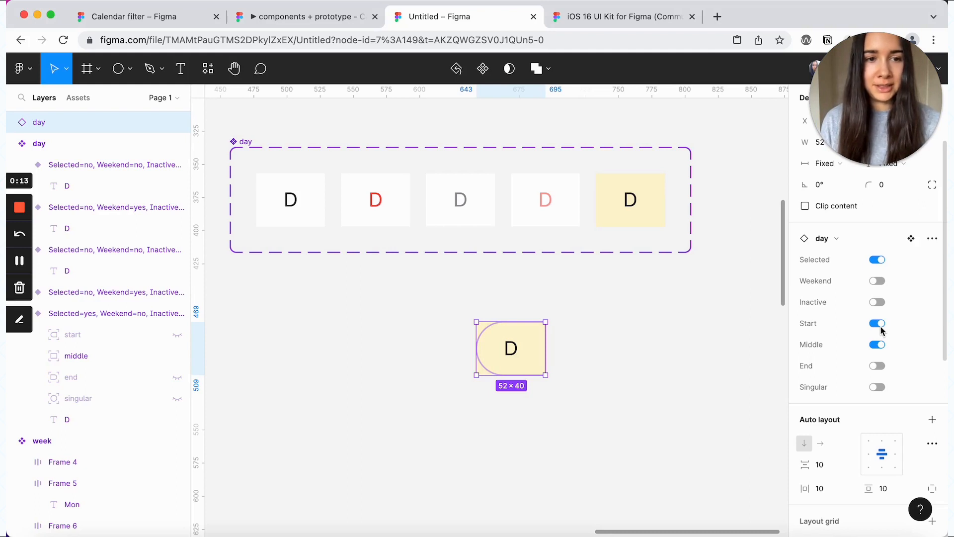
pyautogui.click(877, 324)
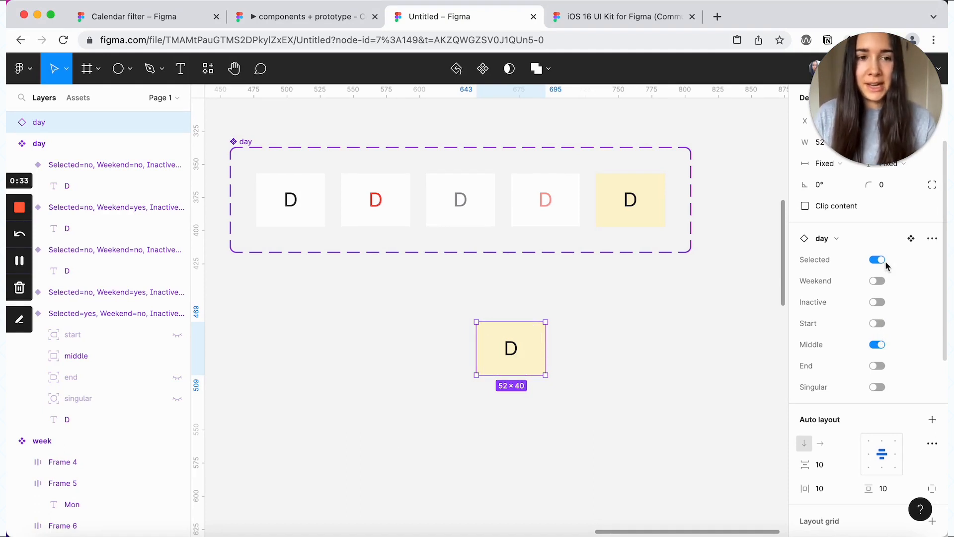
pyautogui.click(877, 260)
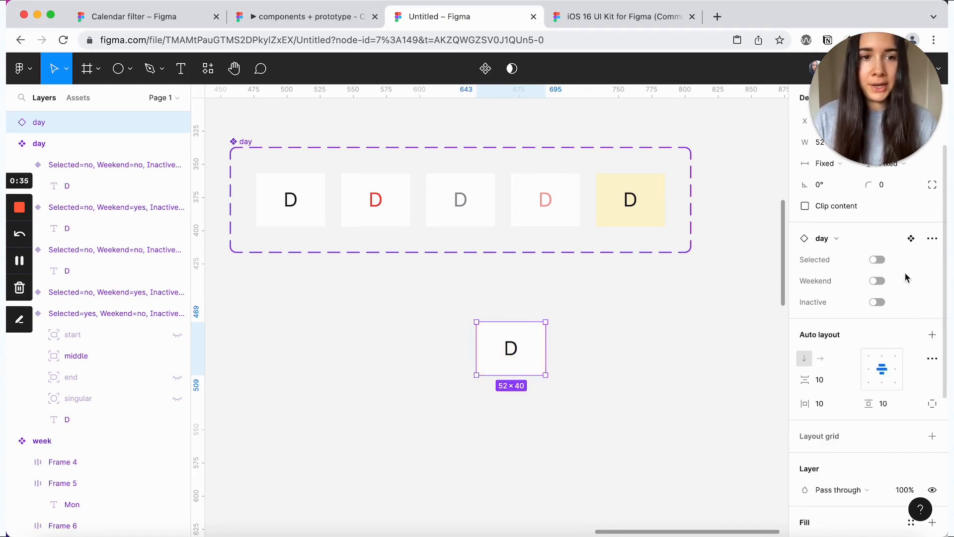
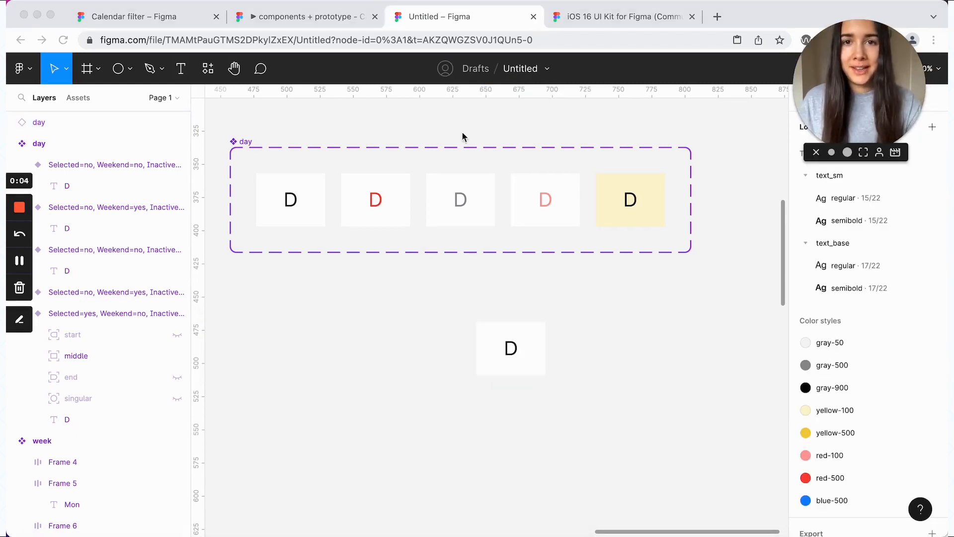
# Step: Look over the month layout in the Calendar filter prototype and return to the Untitled design file
pyautogui.click(311, 17)
pyautogui.moveTo(537, 258); pyautogui.dragTo(536, 298)
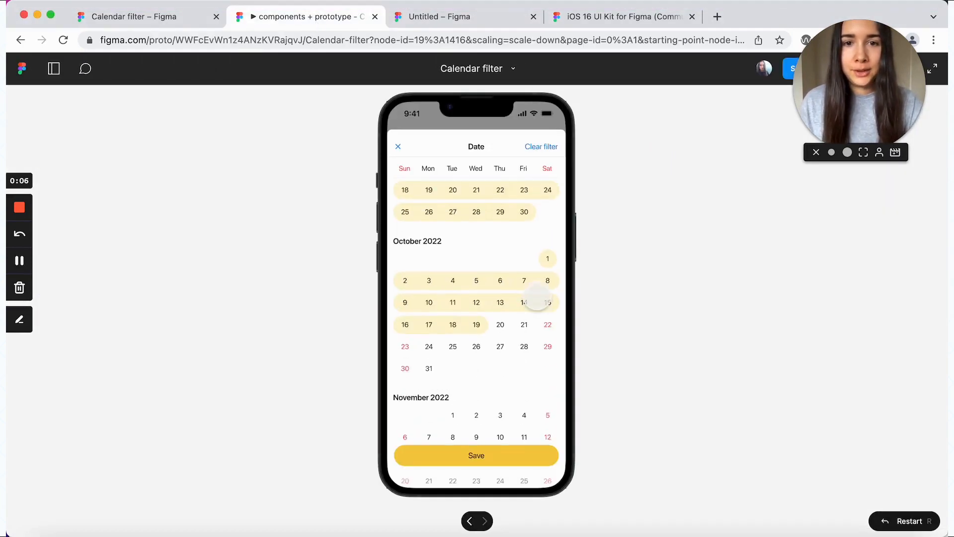
pyautogui.click(497, 22)
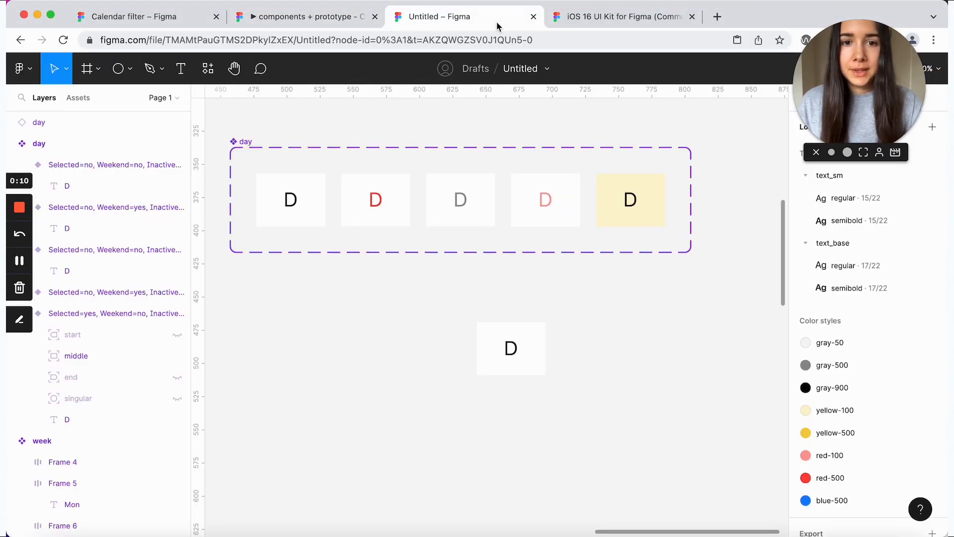
# Step: Add a text layer reading "Month YYYY" on the empty canvas below the day instance
pyautogui.scroll(-4, 367, 284)
pyautogui.click(177, 75)
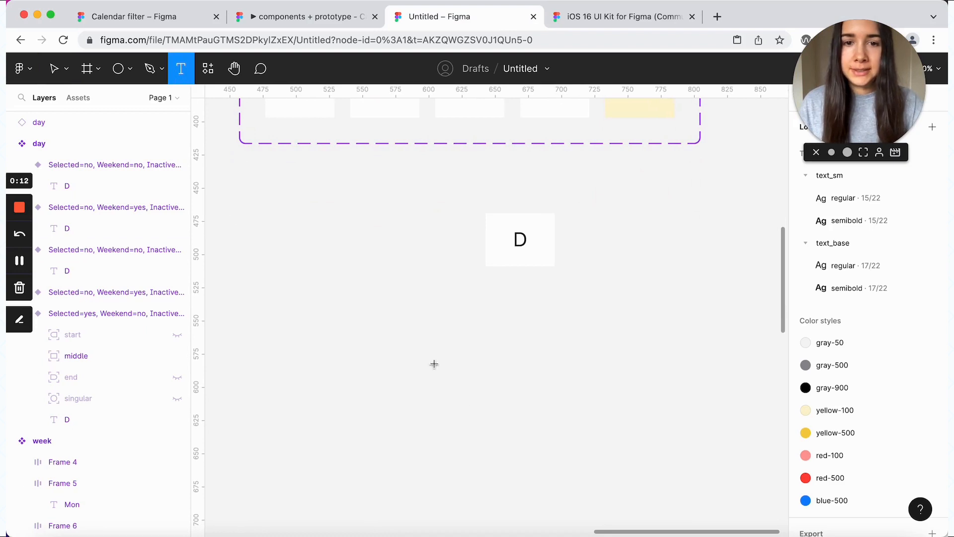
pyautogui.click(413, 332)
pyautogui.write('Month ')
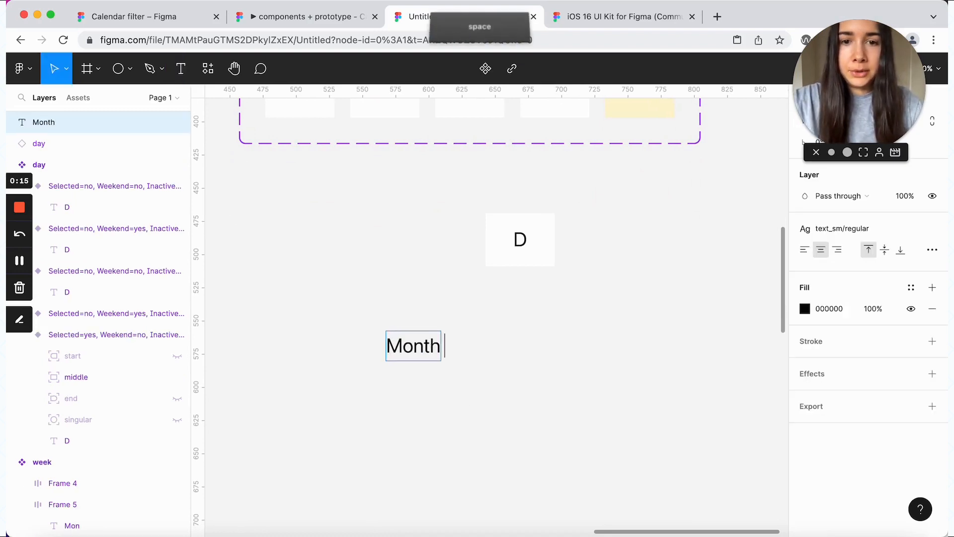
pyautogui.write('YYYY')
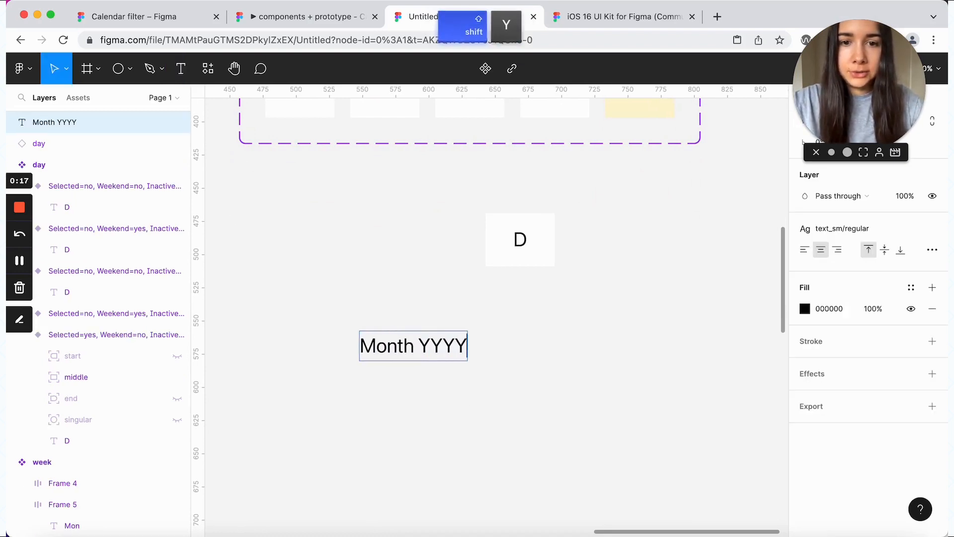
pyautogui.press('Escape')
# Step: Apply the text_base/semibold text style and the gray-900 color style to the Month YYYY title
pyautogui.click(856, 229)
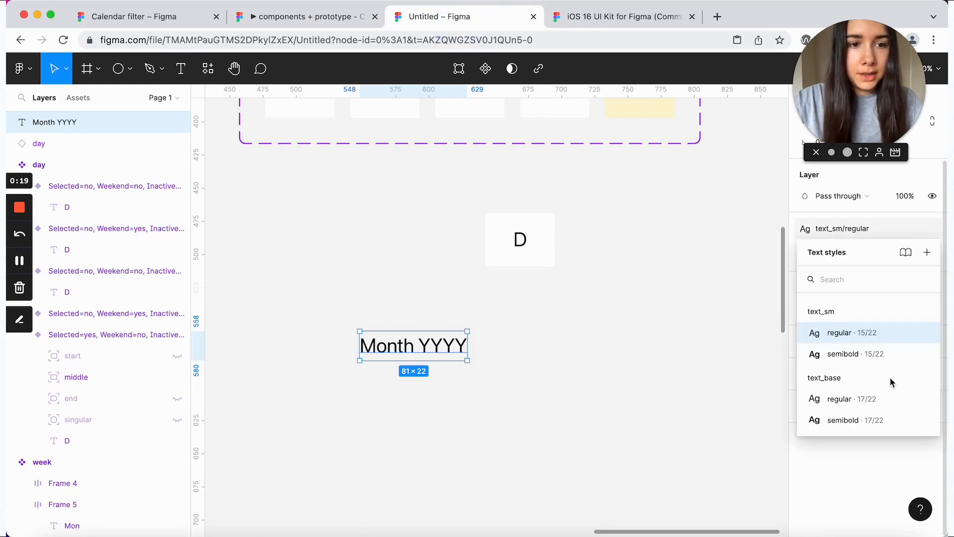
pyautogui.click(896, 419)
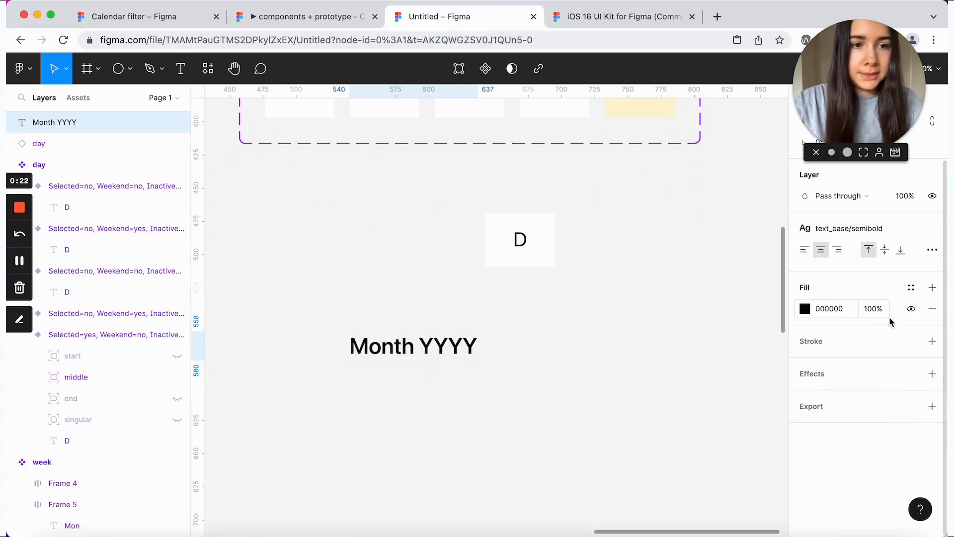
pyautogui.click(909, 291)
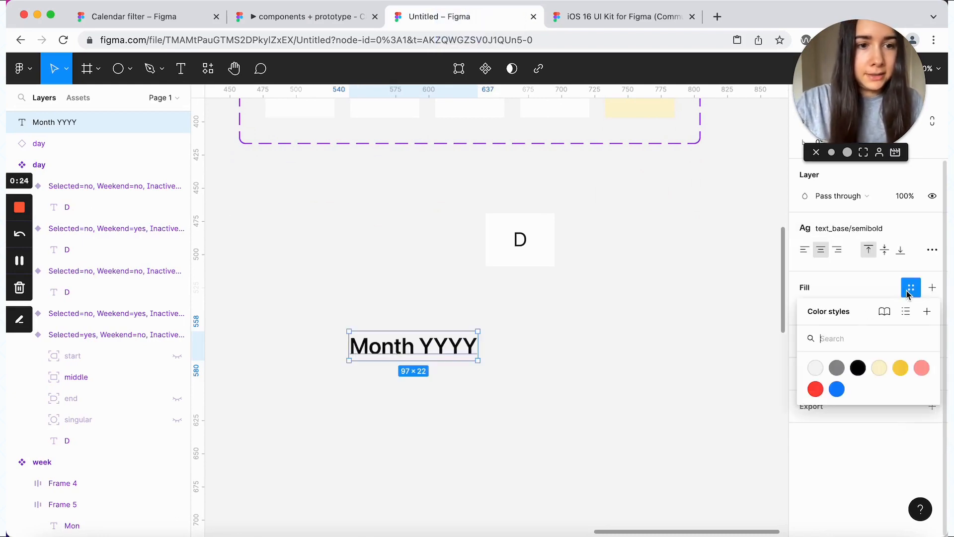
pyautogui.click(857, 368)
pyautogui.click(659, 362)
# Step: Move the day instance below the Month YYYY title and paste six copies of it in place
pyautogui.scroll(-3, 596, 274)
pyautogui.moveTo(537, 173); pyautogui.dragTo(376, 371)
pyautogui.press('super+c')
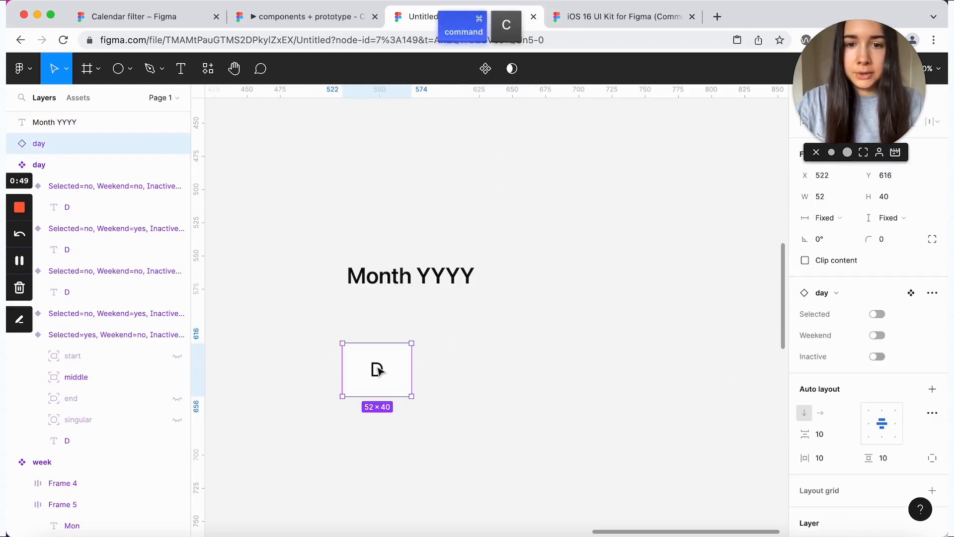
pyautogui.press('super+v')
pyautogui.press('super+v')
pyautogui.press('super+v')
pyautogui.press('super+v')
pyautogui.press('super+v')
pyautogui.press('super+v')
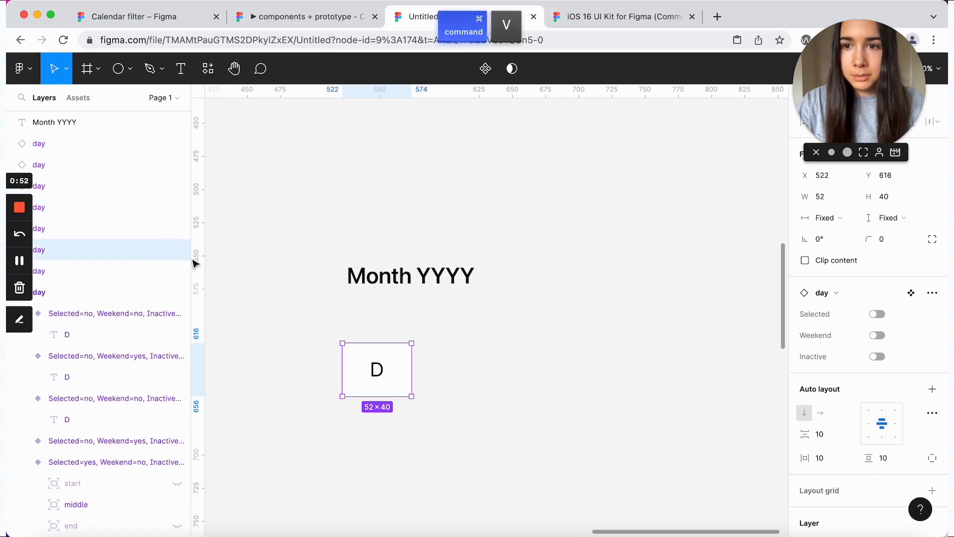
# Step: Wrap the seven day instances in an auto layout frame with horizontal direction to form a week row
pyautogui.keyDown('shift'); pyautogui.click(113, 273); pyautogui.keyUp('shift')
pyautogui.hotkey('shift', 'a')
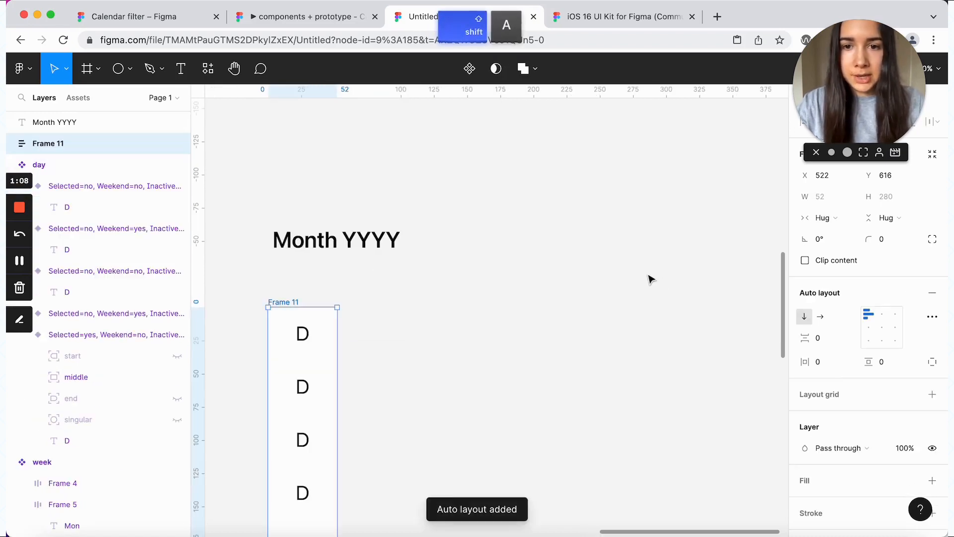
pyautogui.click(820, 316)
# Step: Turn on the Weekend property for the first and last day instances in the week row
pyautogui.click(695, 338)
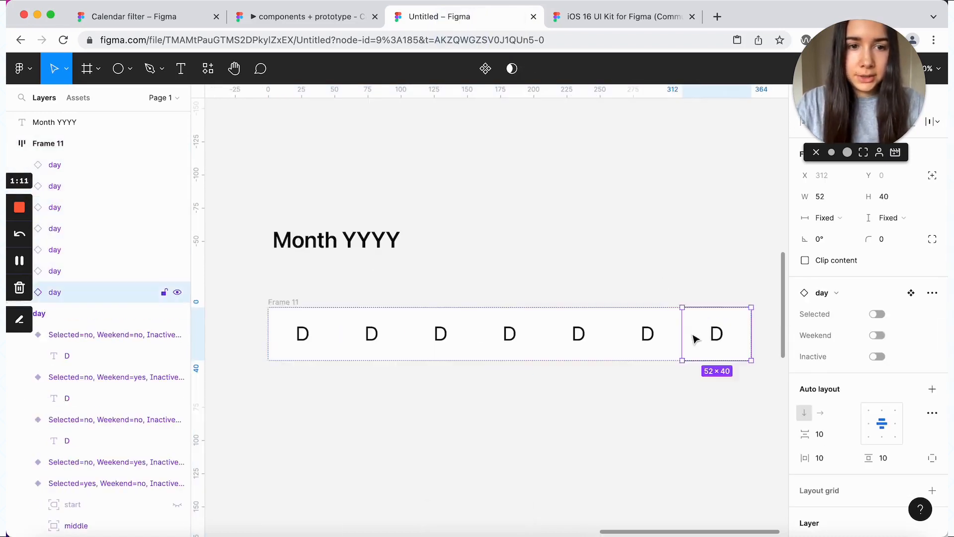
pyautogui.press('super+z')
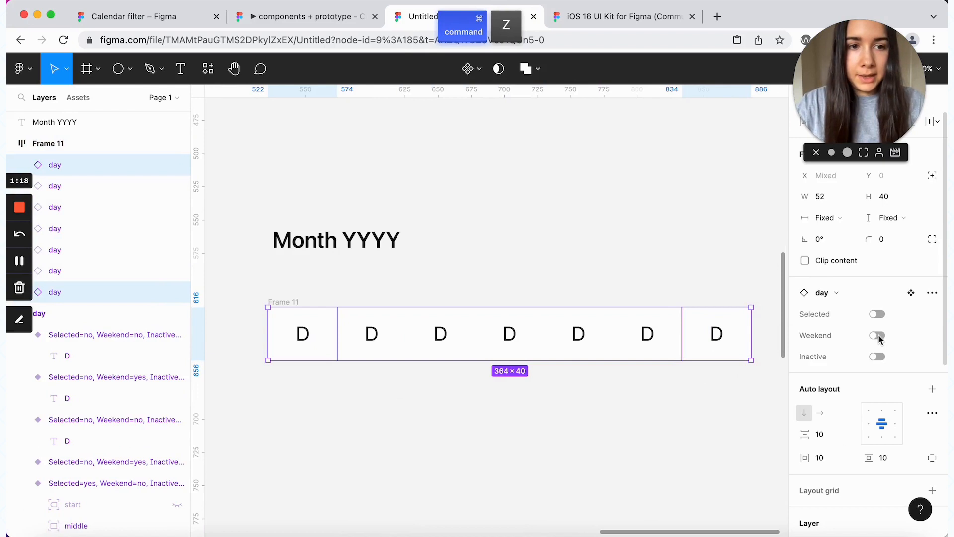
pyautogui.click(877, 336)
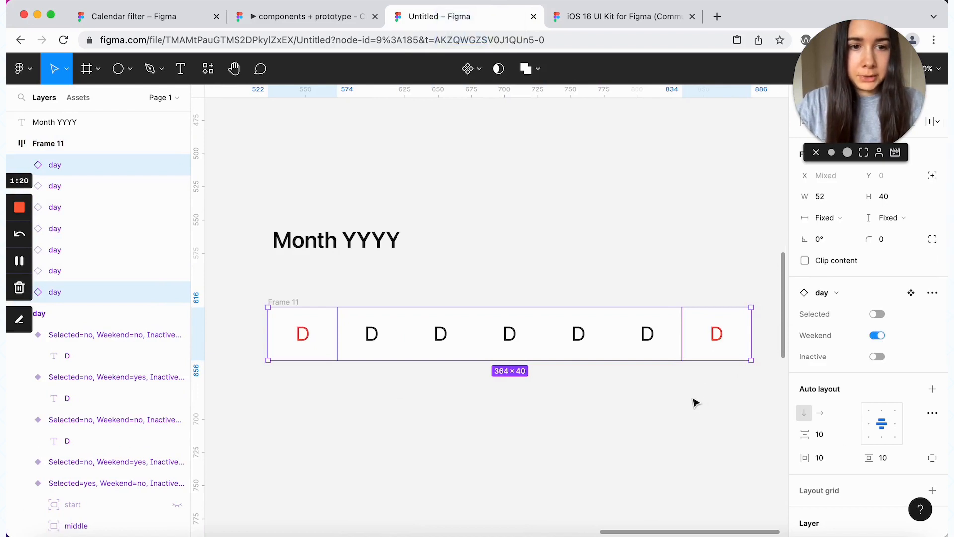
pyautogui.click(692, 401)
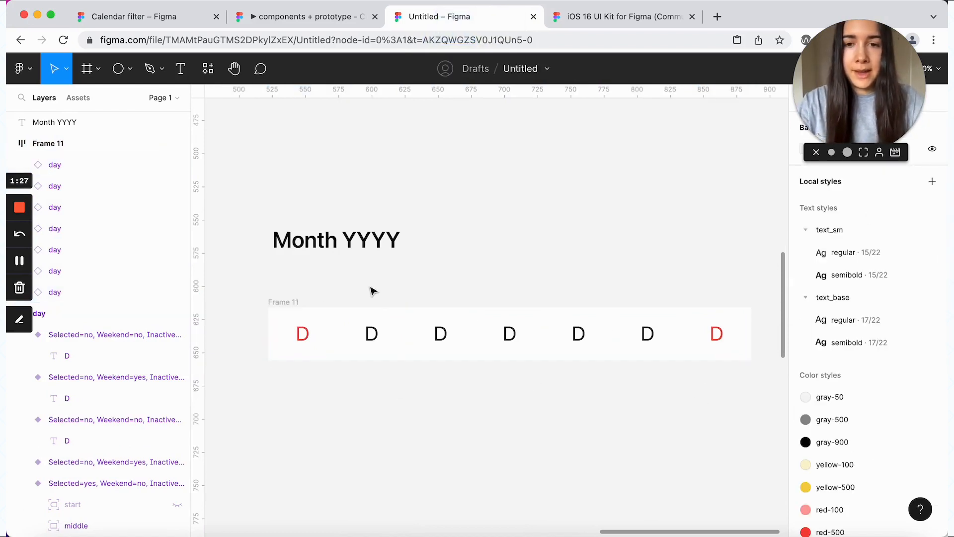
# Step: Duplicate the week row directly below the original
pyautogui.hscroll(1, 373, 291)
pyautogui.scroll(-1, 373, 291)
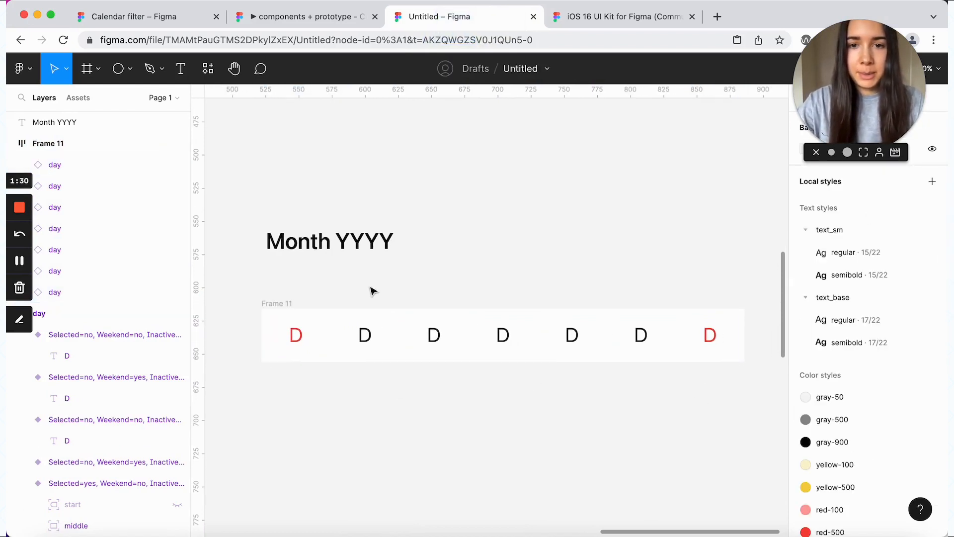
pyautogui.scroll(-3, 373, 291)
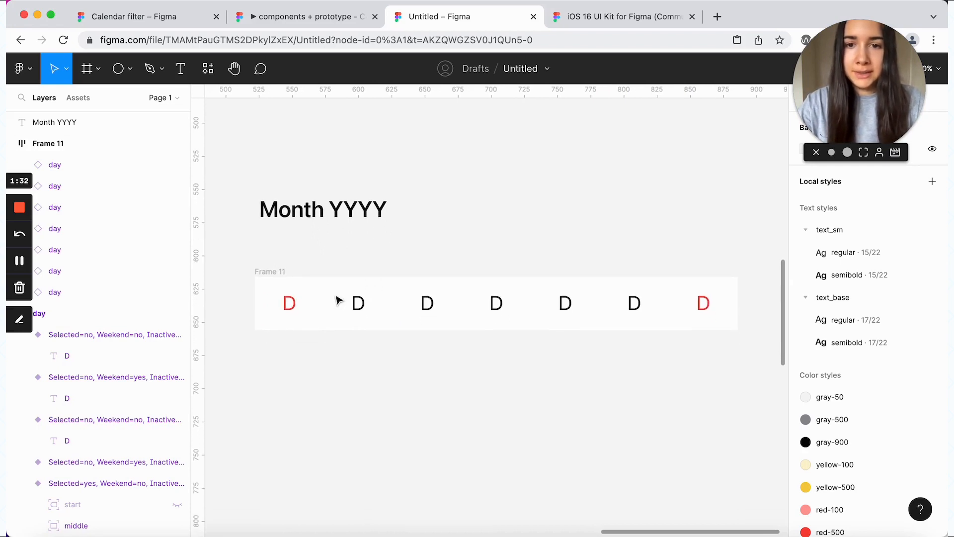
pyautogui.click(325, 296)
pyautogui.moveTo(322, 293); pyautogui.dragTo(323, 352)
# Step: Wrap both week rows in a vertical auto layout frame and set the spacing between them to 0
pyautogui.keyDown('shift'); pyautogui.click(279, 275); pyautogui.keyUp('shift')
pyautogui.hotkey('shift', 'a')
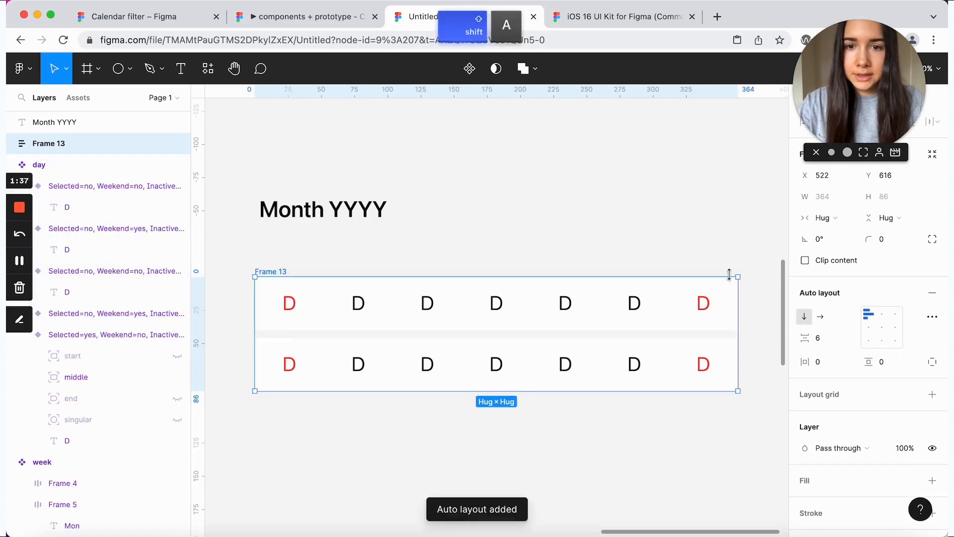
pyautogui.click(820, 338)
pyautogui.write('0')
pyautogui.press('Return')
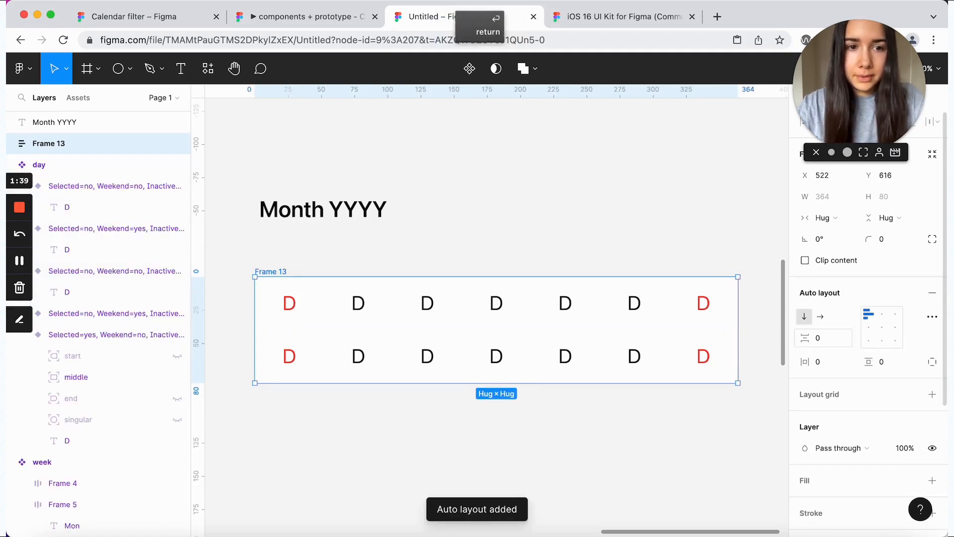
# Step: Paste four more copies of the week row into the vertical frame to make six rows
pyautogui.click(641, 375)
pyautogui.press('super+c')
pyautogui.press('super+v')
pyautogui.press('super+v')
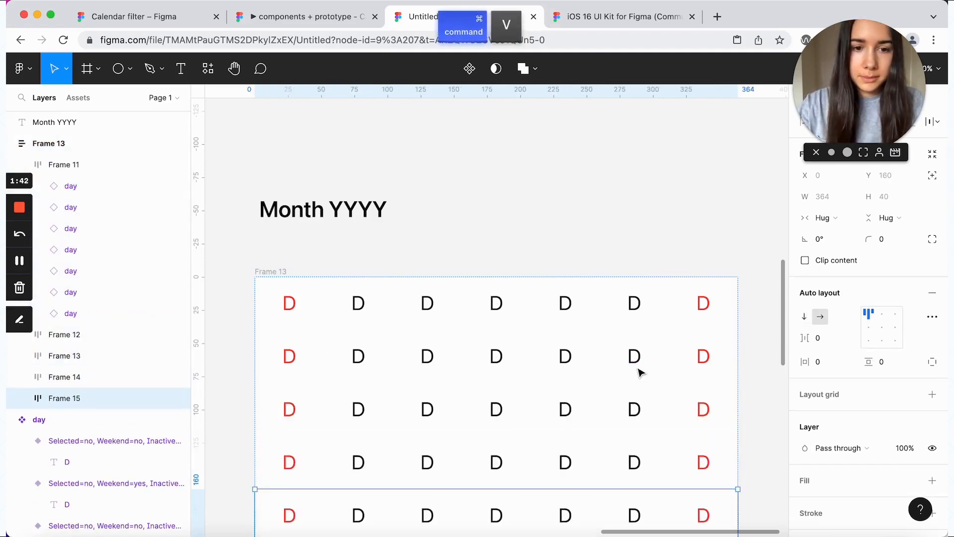
pyautogui.press('super+v')
pyautogui.press('super+v')
# Step: Move the Month YYYY title into the weeks' auto layout frame and place it above the first row
pyautogui.moveTo(348, 178); pyautogui.dragTo(348, 265)
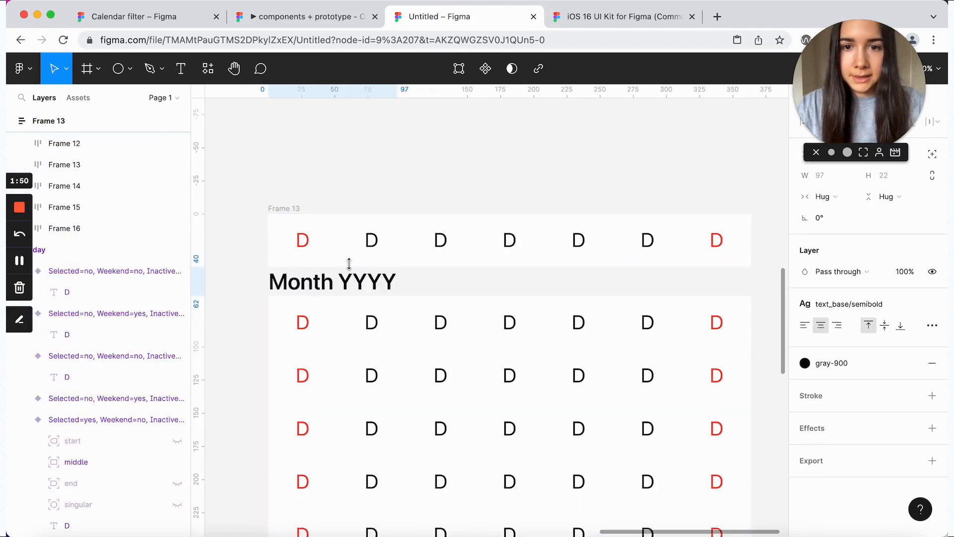
pyautogui.press('Up')
pyautogui.click(284, 202)
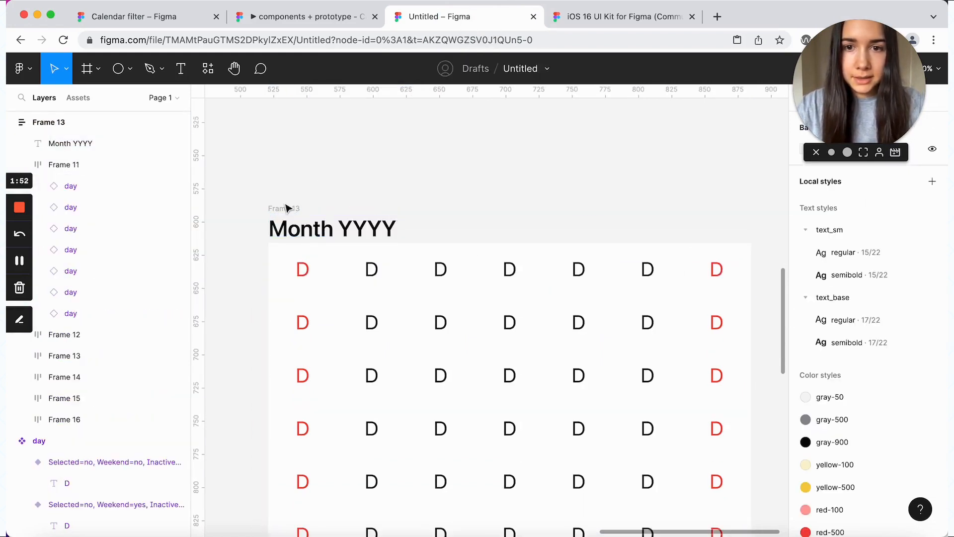
# Step: Set the month frame's vertical spacing between items to 8
pyautogui.click(286, 208)
pyautogui.click(822, 343)
pyautogui.write('8')
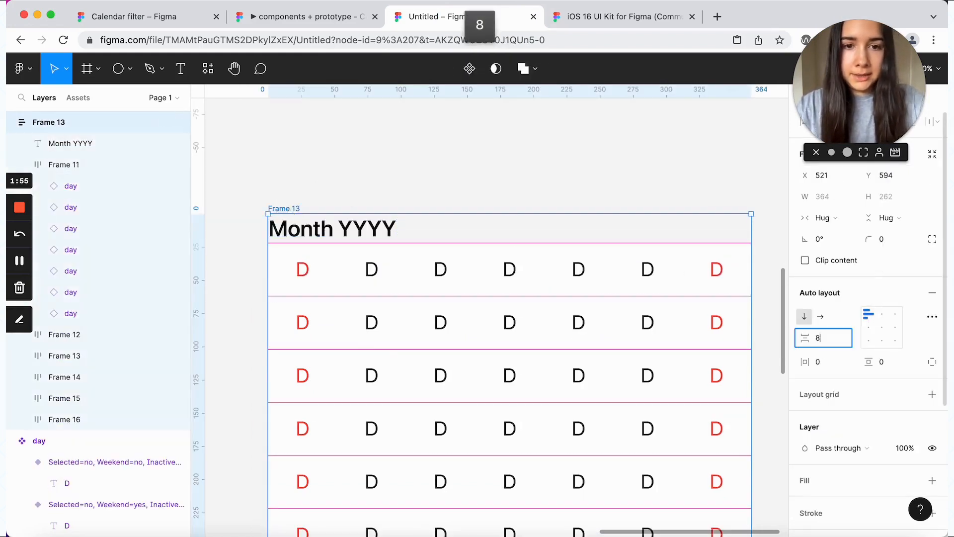
pyautogui.press('Return')
pyautogui.scroll(-3, 588, 253)
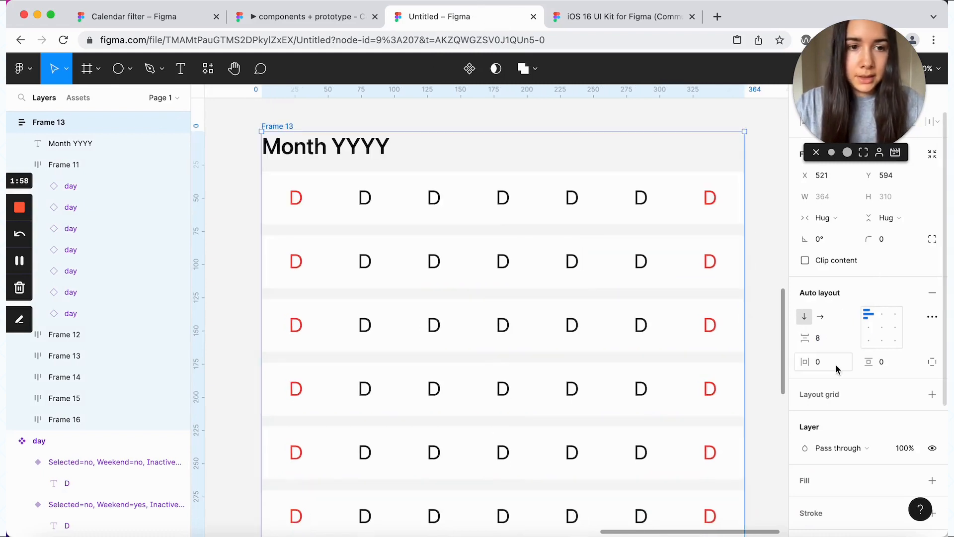
# Step: Set the month frame's horizontal padding to 13 and its vertical padding to 16
pyautogui.click(838, 367)
pyautogui.write('13')
pyautogui.press('Return')
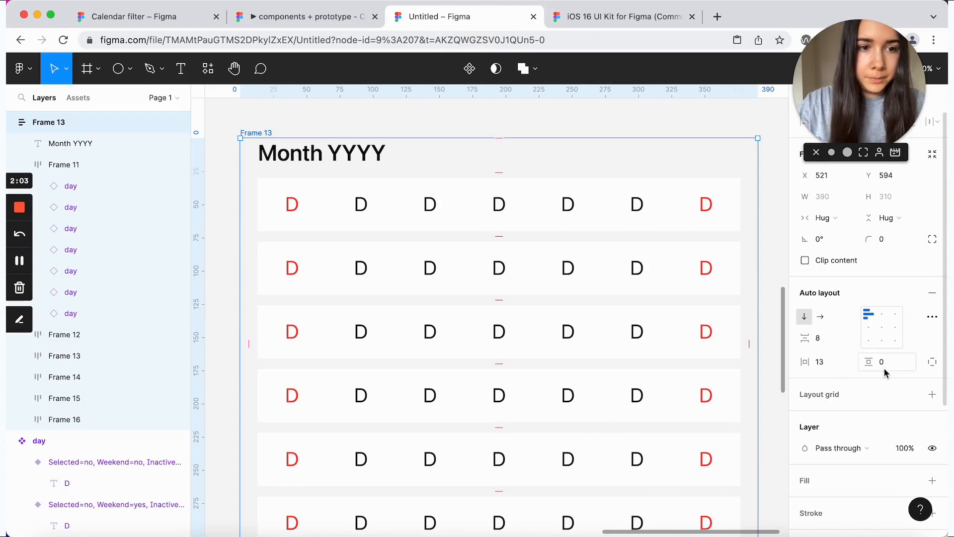
pyautogui.write('16')
pyautogui.press('Return')
# Step: Add a white FFFFFF fill to the month frame and deselect it
pyautogui.scroll(-2, 710, 320)
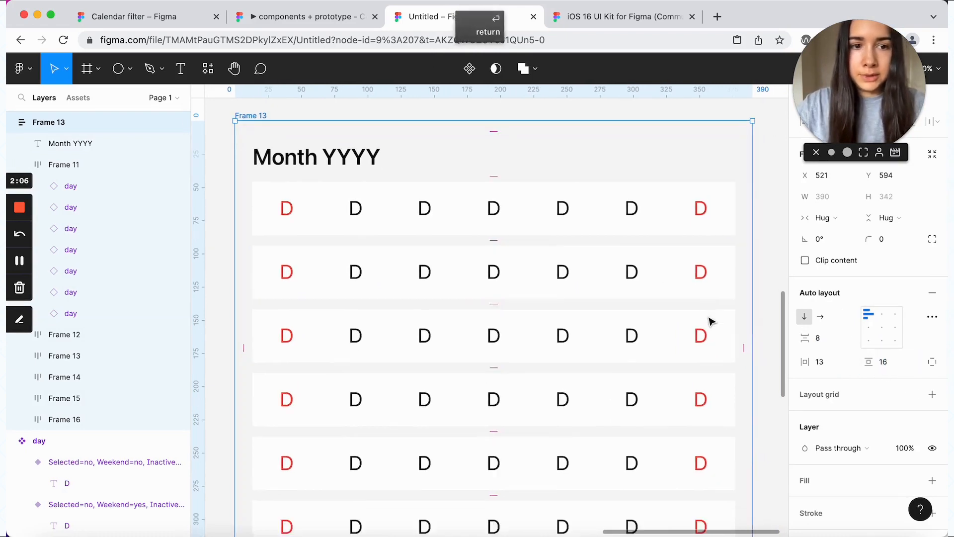
pyautogui.scroll(-2, 922, 420)
pyautogui.scroll(-2, 923, 420)
pyautogui.click(932, 341)
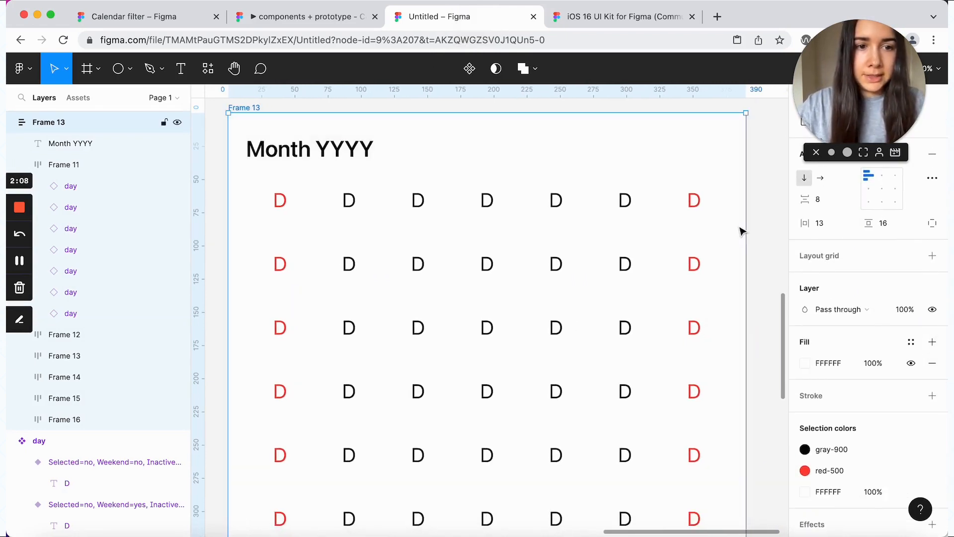
pyautogui.click(753, 229)
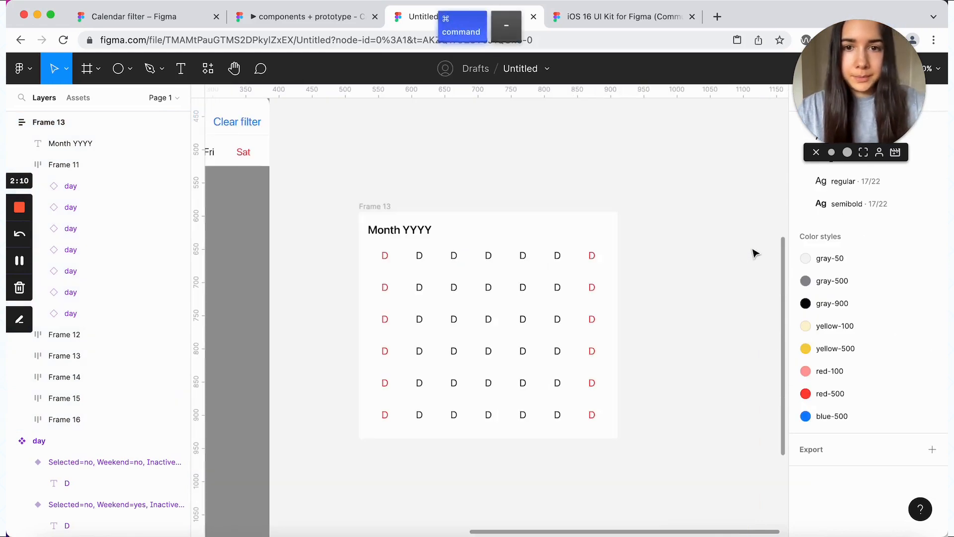
# Step: Rename the calendar frame as "month" and turn it into a component
pyautogui.click(380, 204)
pyautogui.press('super+r')
pyautogui.write('month')
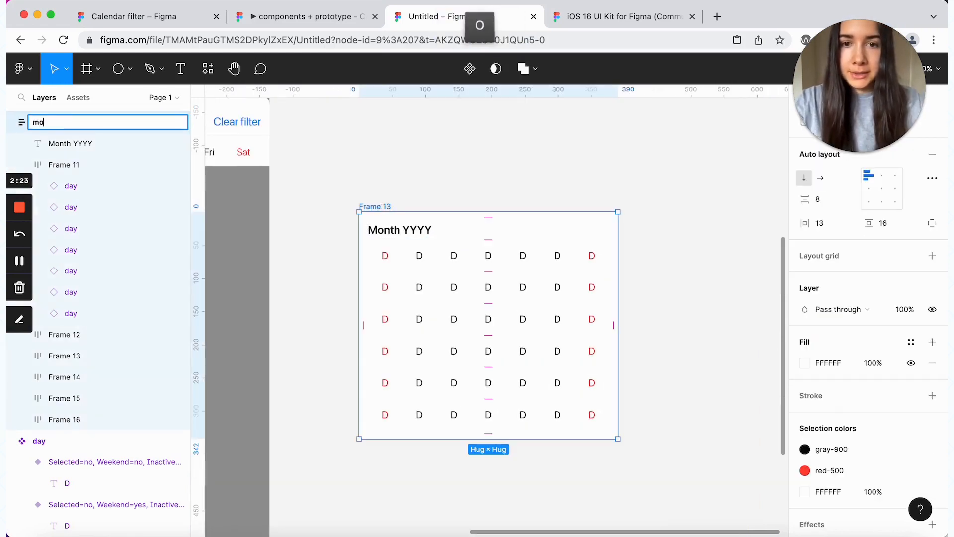
pyautogui.click(391, 174)
pyautogui.click(382, 208)
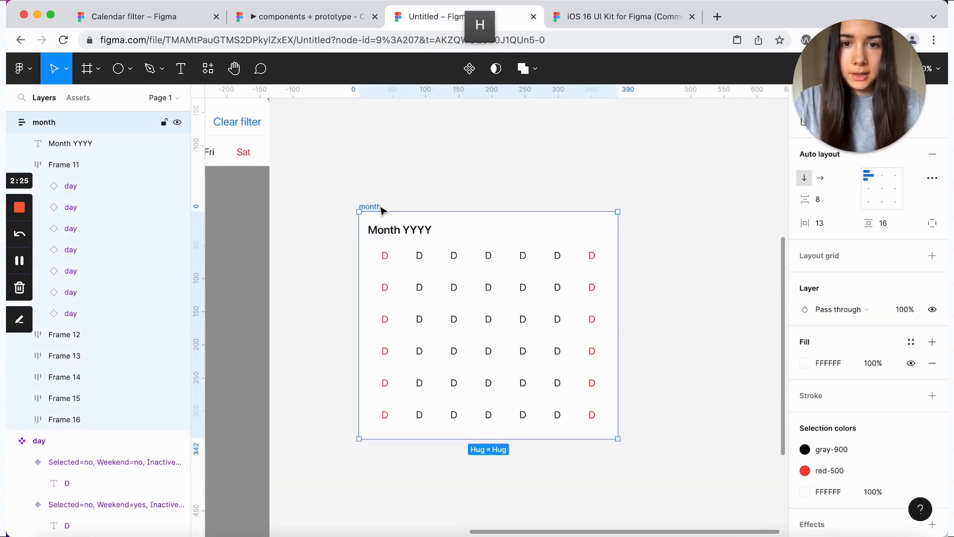
pyautogui.click(469, 68)
pyautogui.click(428, 177)
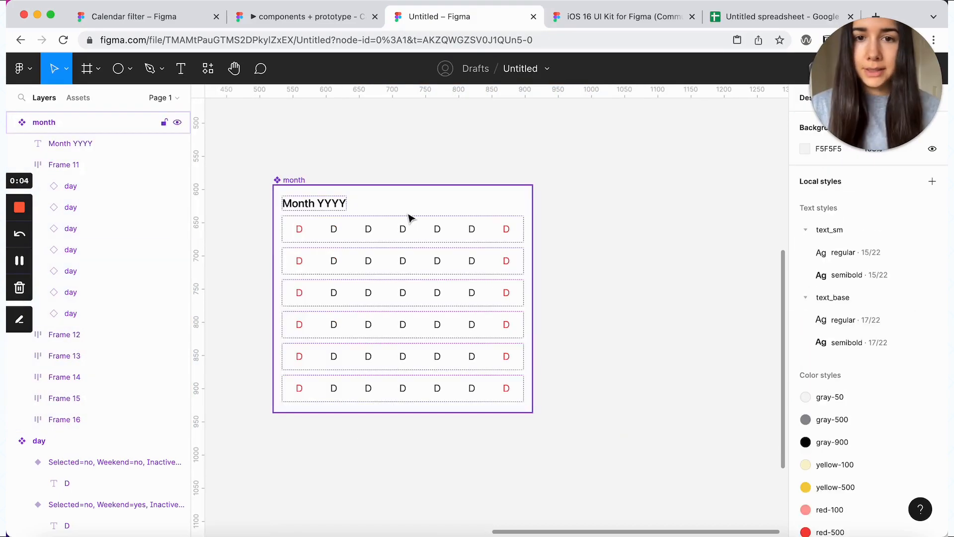
# Step: Duplicate the month component as an instance beside it, level with the original
pyautogui.click(407, 213)
pyautogui.press('alt')
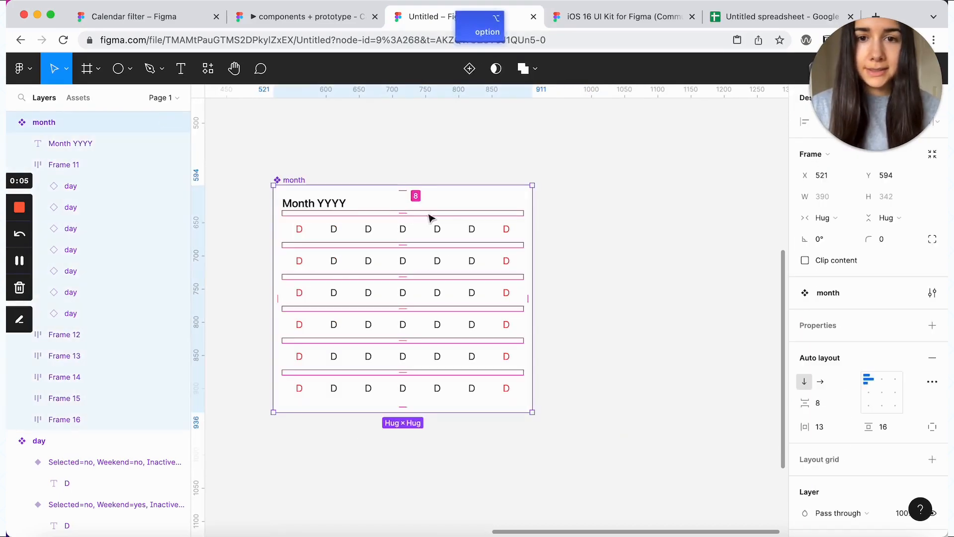
pyautogui.moveTo(429, 218); pyautogui.dragTo(693, 213)
pyautogui.hscroll(5, 646, 233)
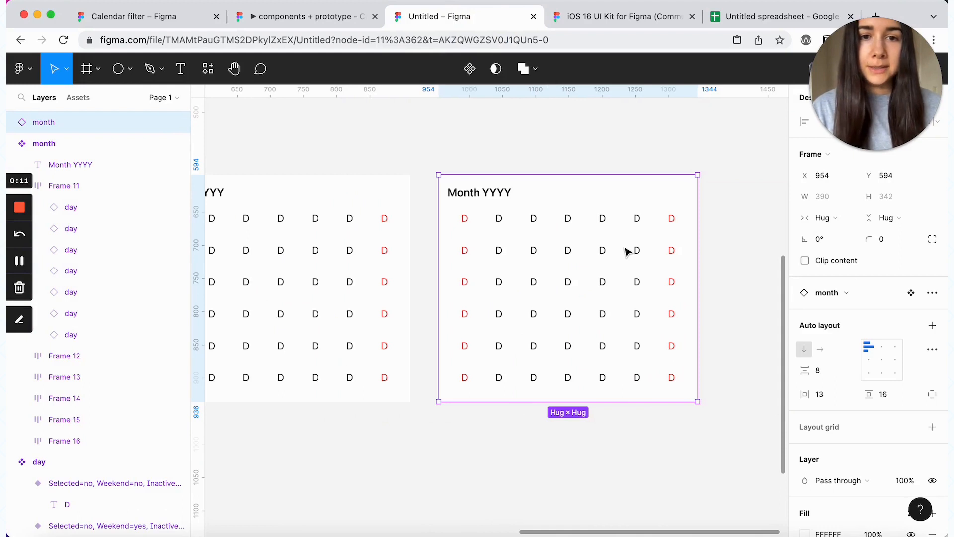
# Step: Remove the first three days from the first week of the month instance
pyautogui.click(602, 227)
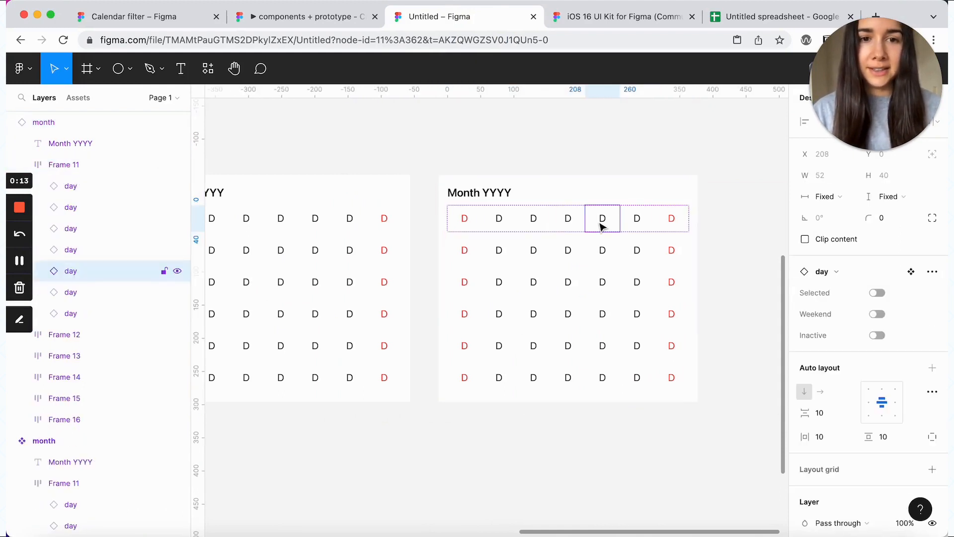
pyautogui.click(464, 217)
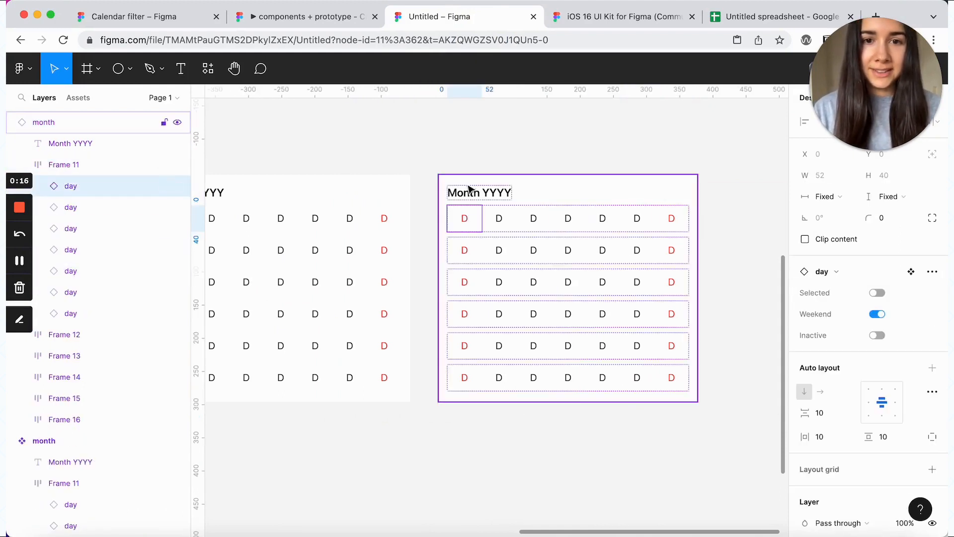
pyautogui.click(571, 221)
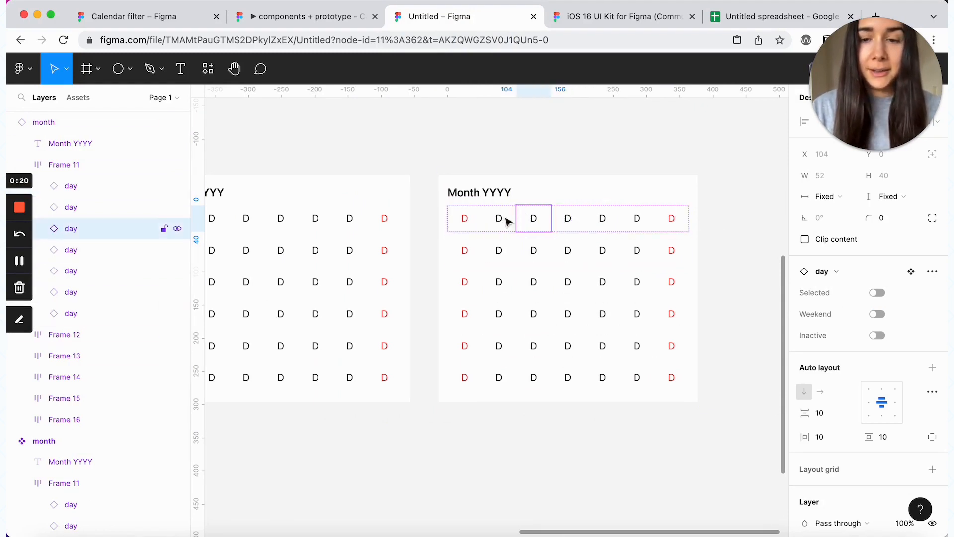
pyautogui.press('super+z')
pyautogui.press('BackSpace')
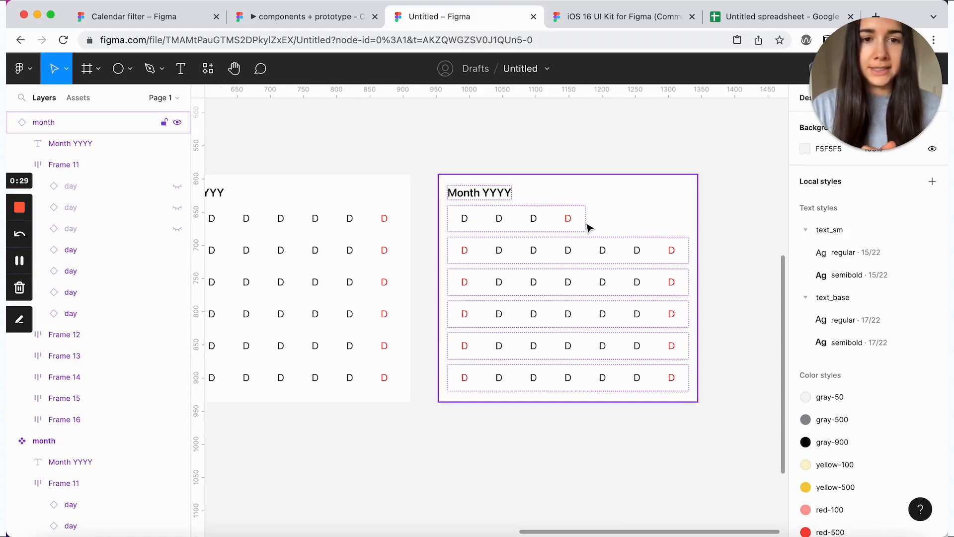
# Step: In the main month component, set the first week row's width to Fill and align its days top right
pyautogui.hscroll(-5, 482, 237)
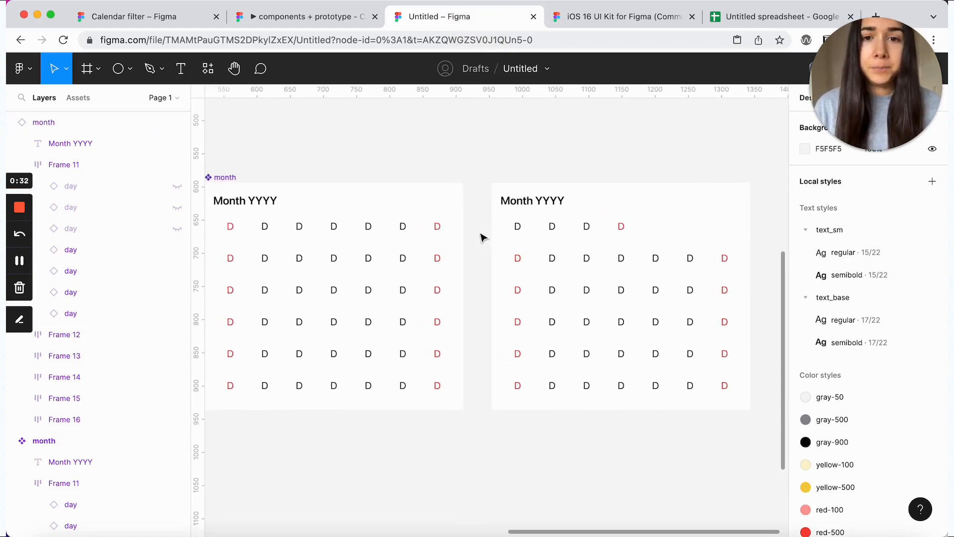
pyautogui.scroll(-3, 482, 237)
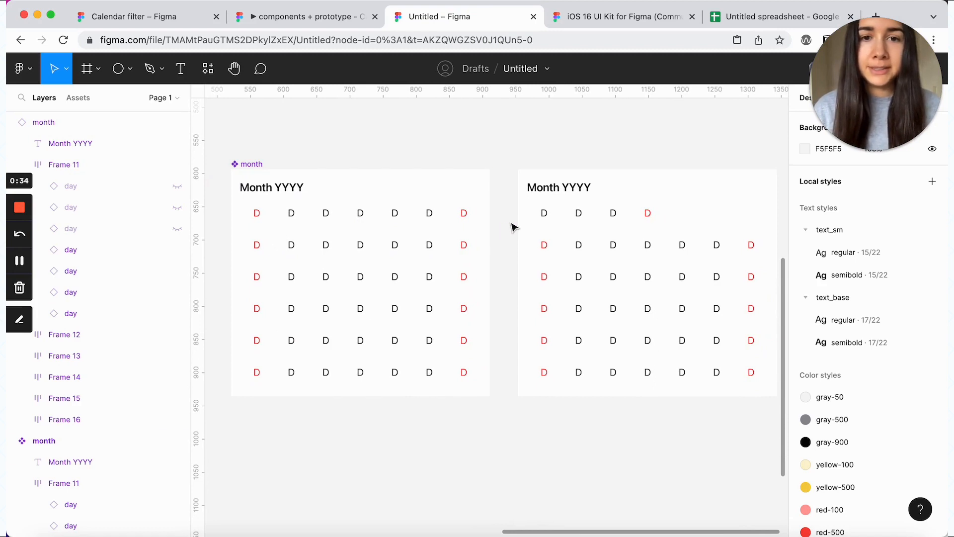
pyautogui.click(438, 213)
pyautogui.click(441, 213)
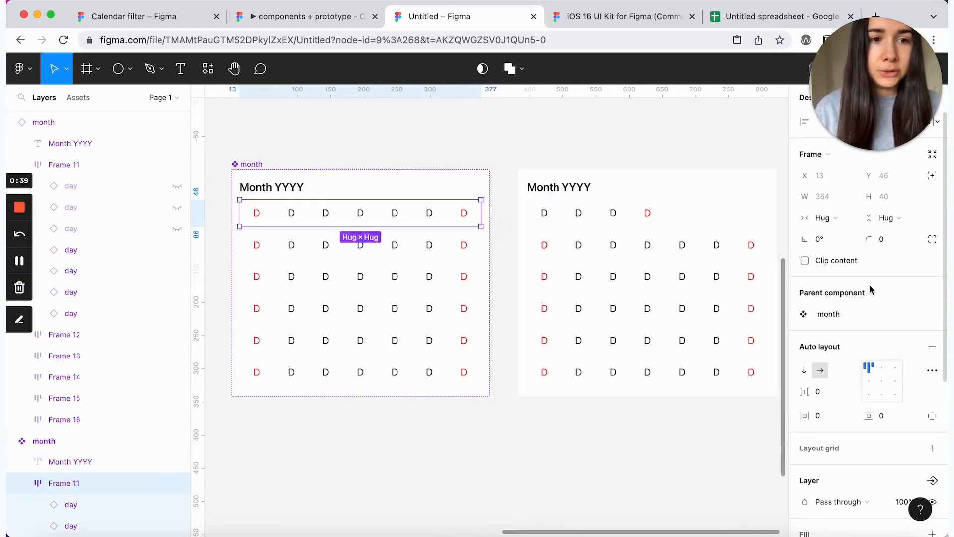
pyautogui.click(825, 218)
pyautogui.click(836, 233)
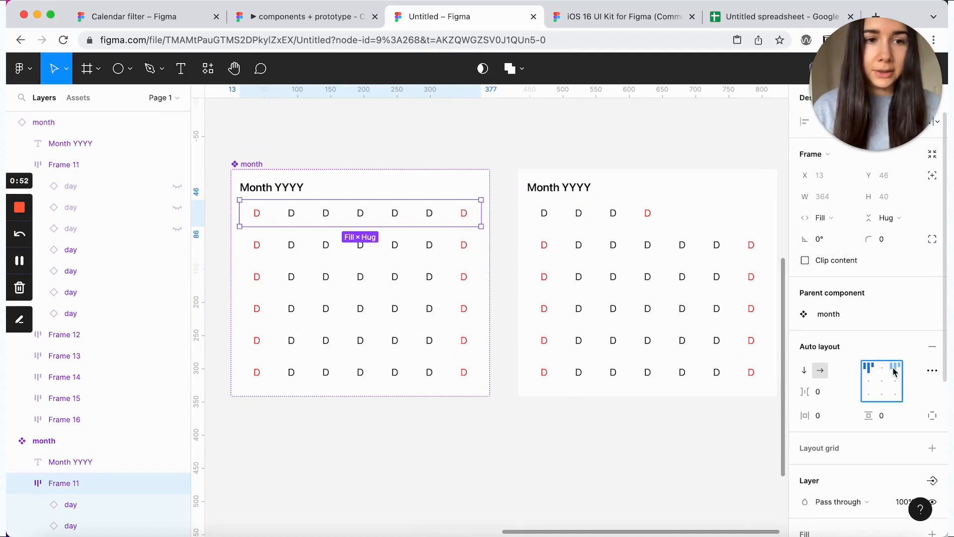
pyautogui.click(894, 367)
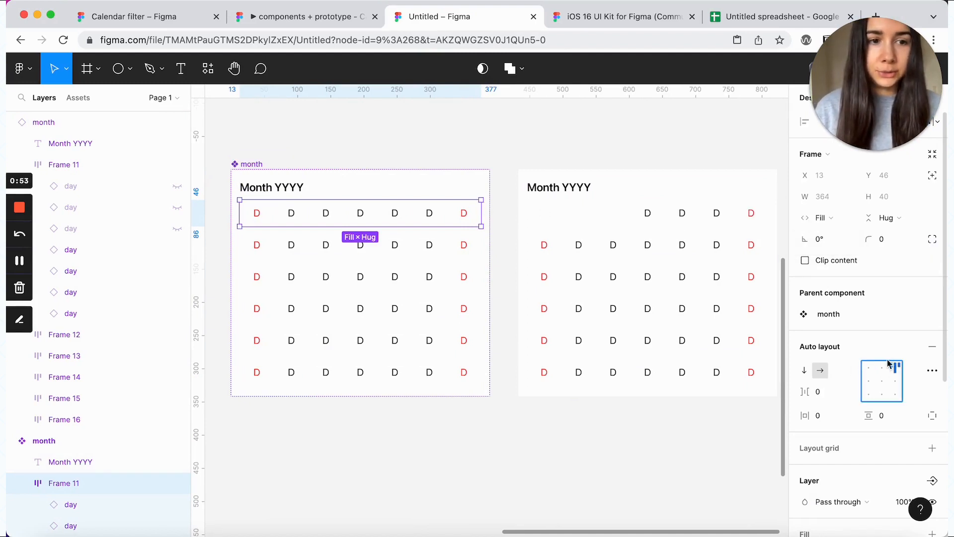
pyautogui.scroll(-2, 727, 288)
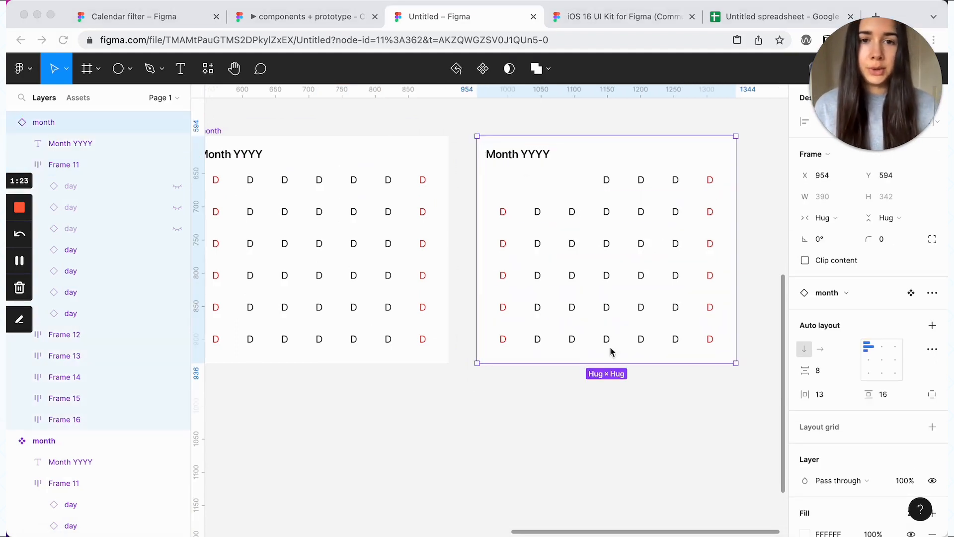
# Step: Switch to the calendar prototype and examine how the first and last weeks of each month are laid out
pyautogui.click(308, 17)
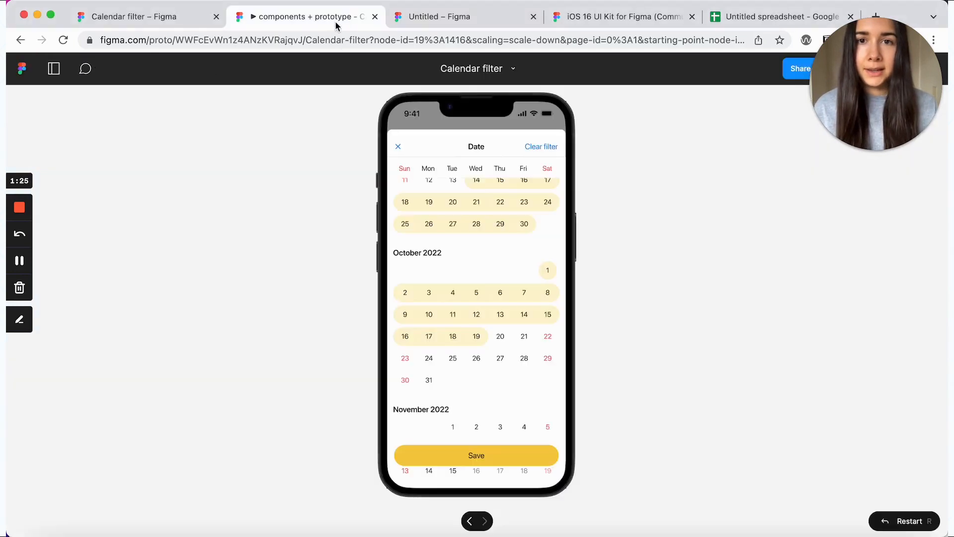
pyautogui.scroll(3, 532, 298)
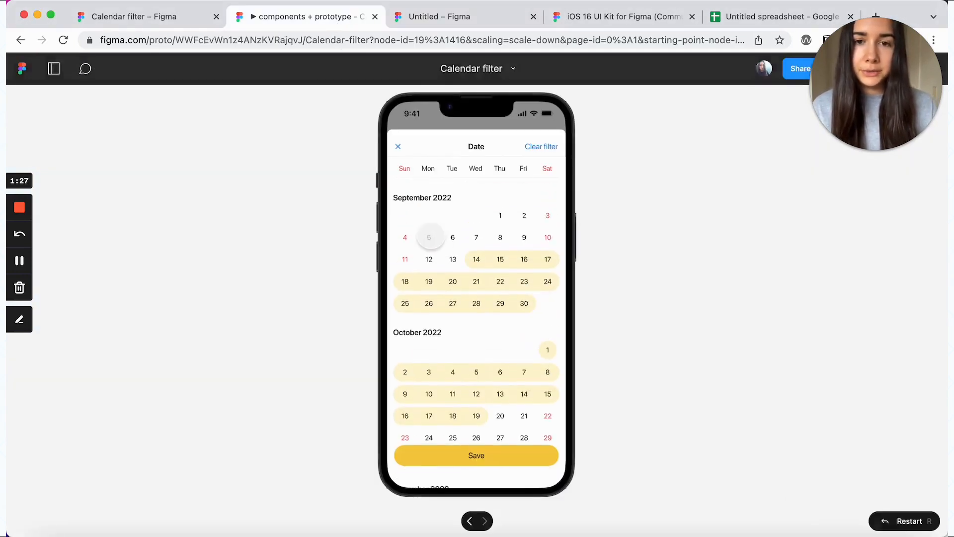
pyautogui.scroll(-2, 559, 336)
pyautogui.scroll(-5, 559, 337)
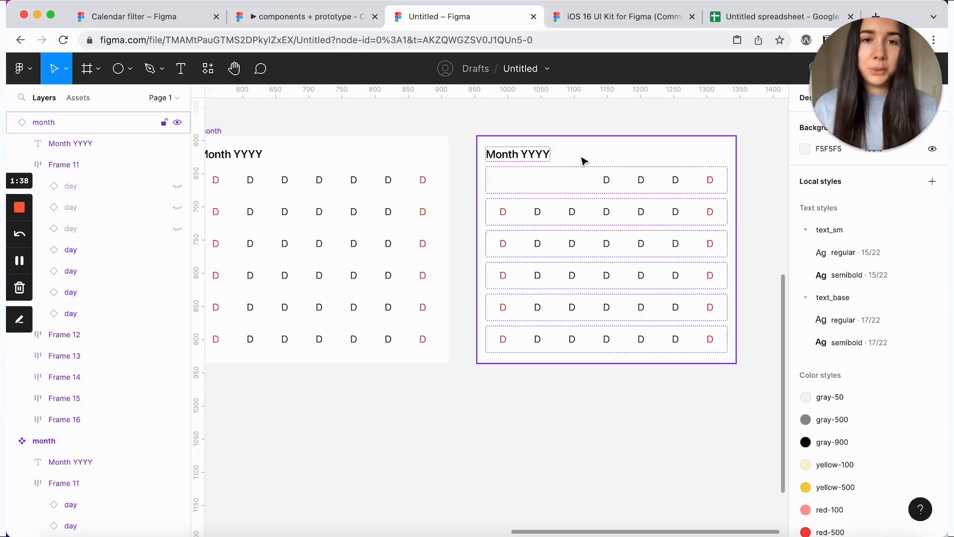
pyautogui.click(583, 160)
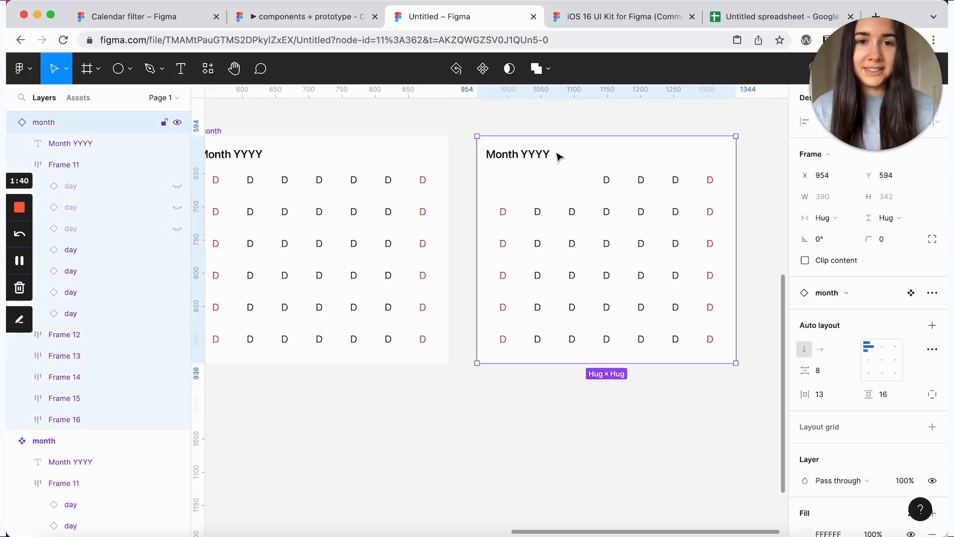
pyautogui.doubleClick(607, 183)
pyautogui.doubleClick(608, 185)
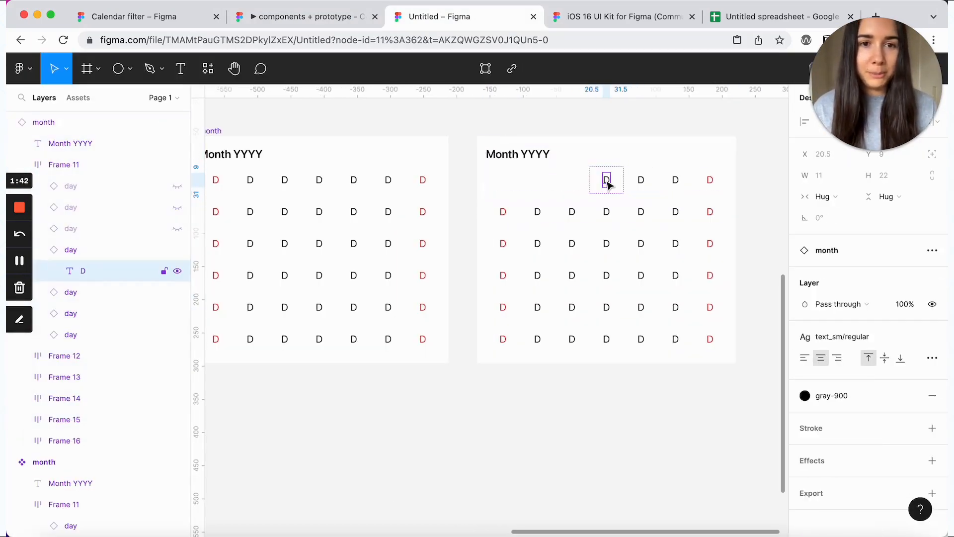
pyautogui.doubleClick(607, 183)
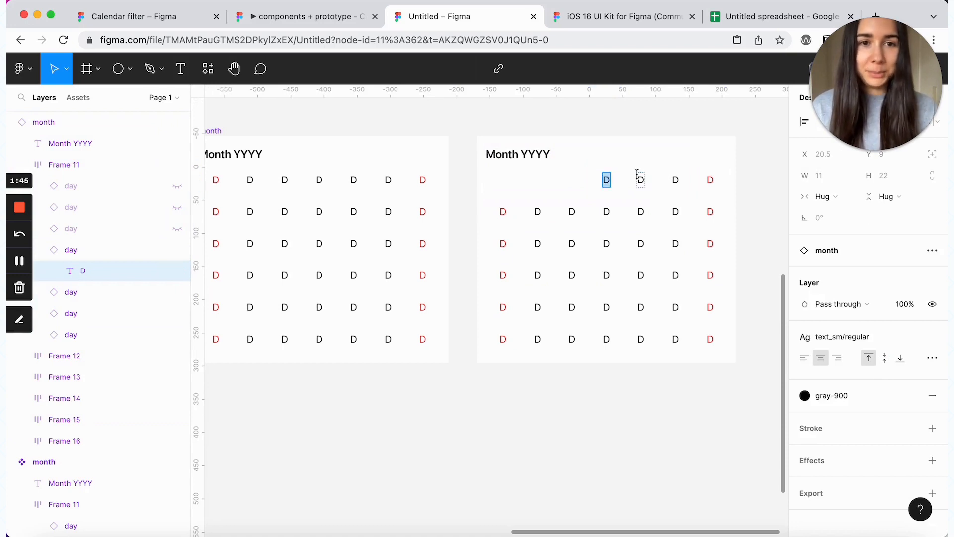
pyautogui.click(654, 156)
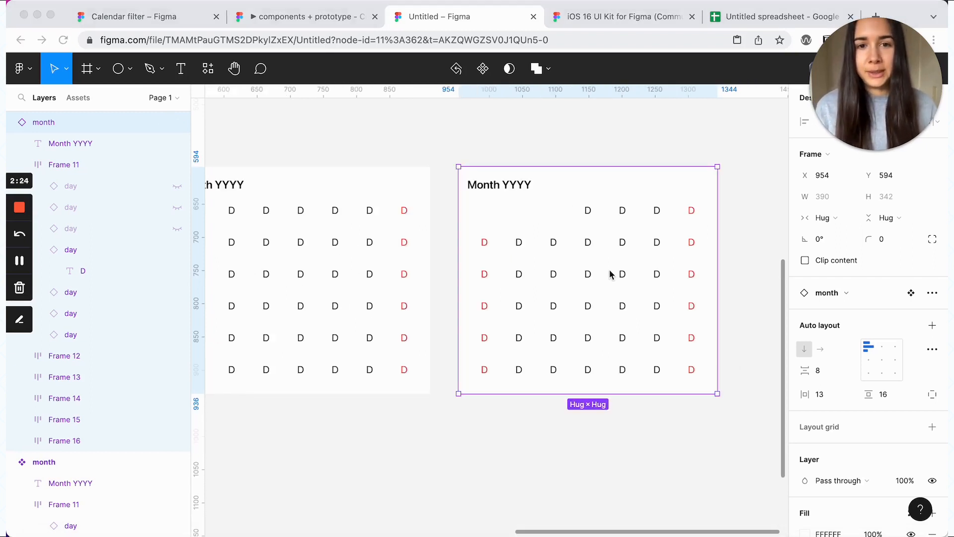
# Step: Change the month instance's title to "September 2022"
pyautogui.doubleClick(512, 187)
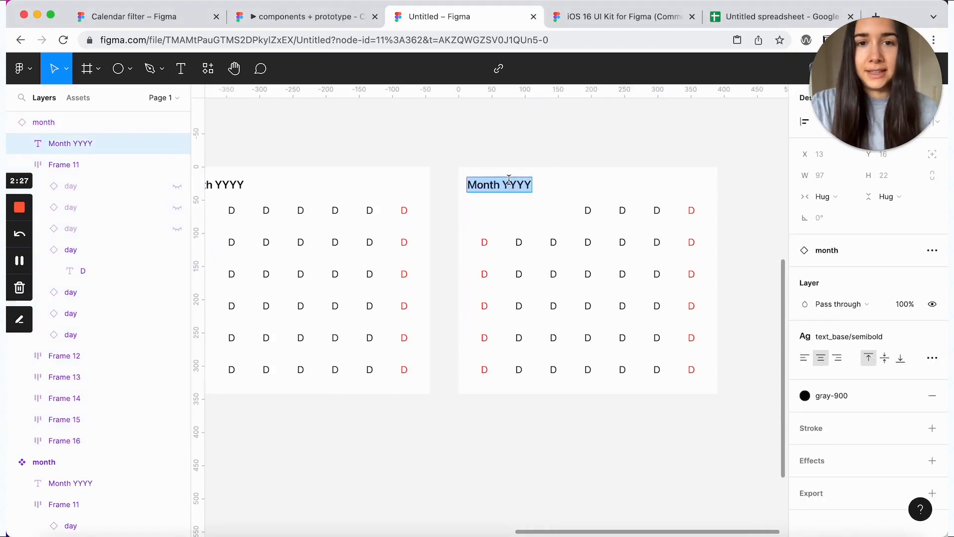
pyautogui.write('September 2022')
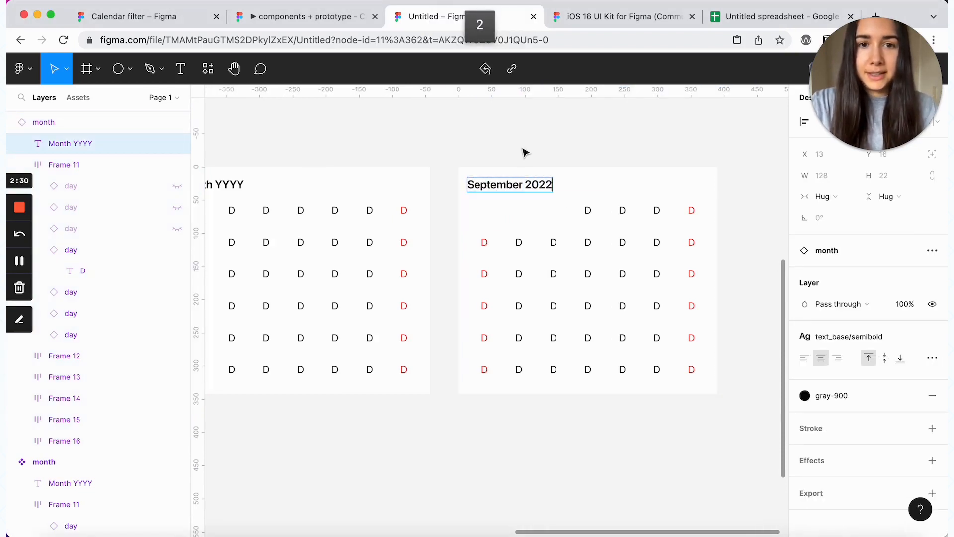
pyautogui.press('Escape')
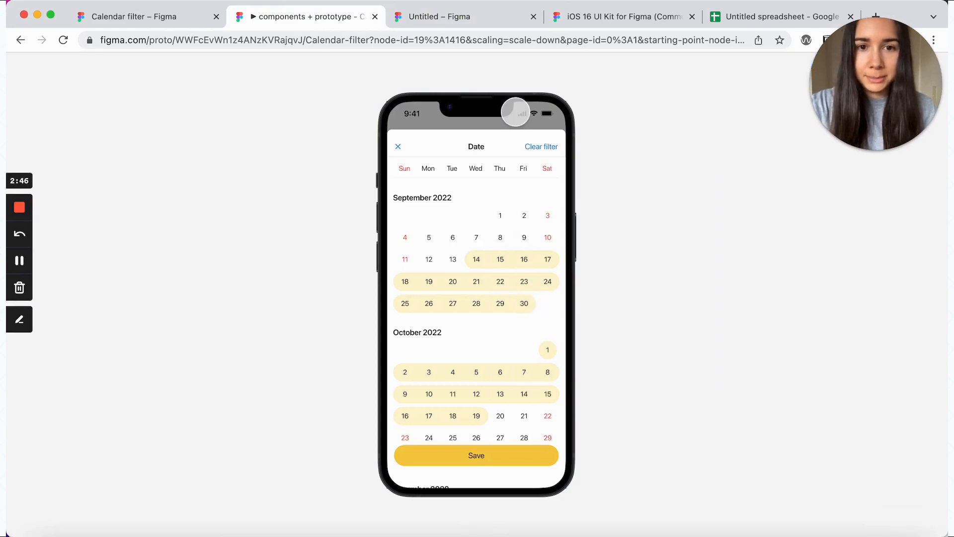
# Step: Return to the design file and remove the Wednesday from September 2022's first week
pyautogui.click(458, 20)
pyautogui.doubleClick(587, 211)
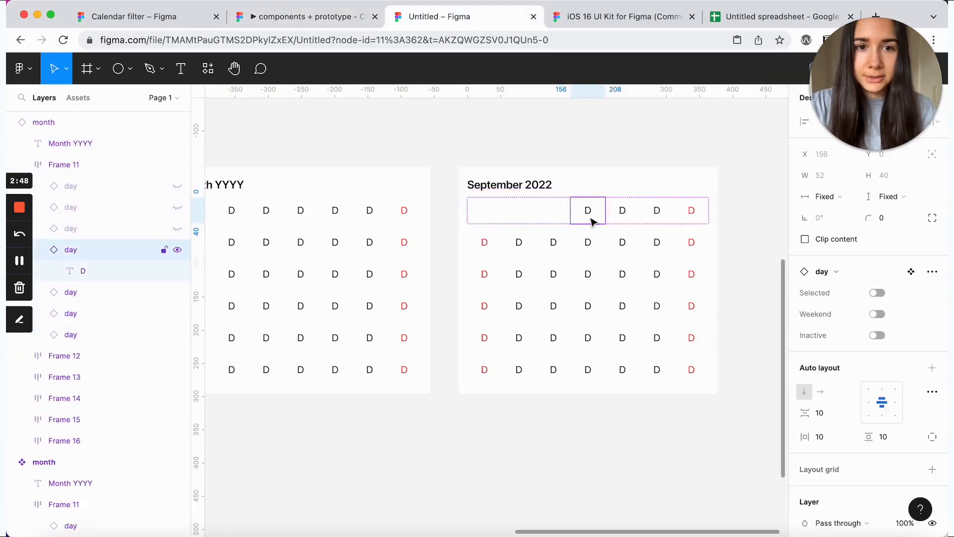
pyautogui.press('BackSpace')
# Step: Remove the entire sixth week and the fifth week's Saturday from September 2022
pyautogui.click(654, 382)
pyautogui.doubleClick(654, 382)
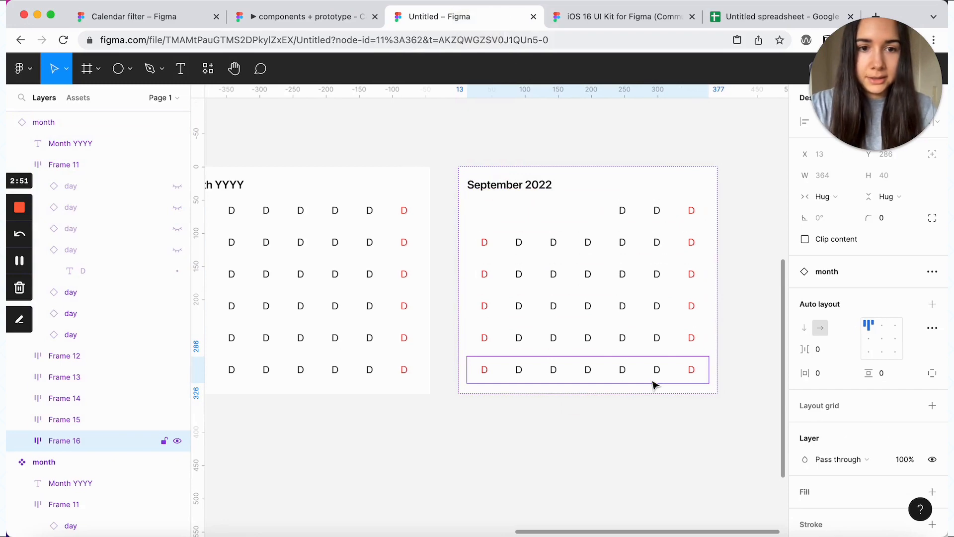
pyautogui.press('BackSpace')
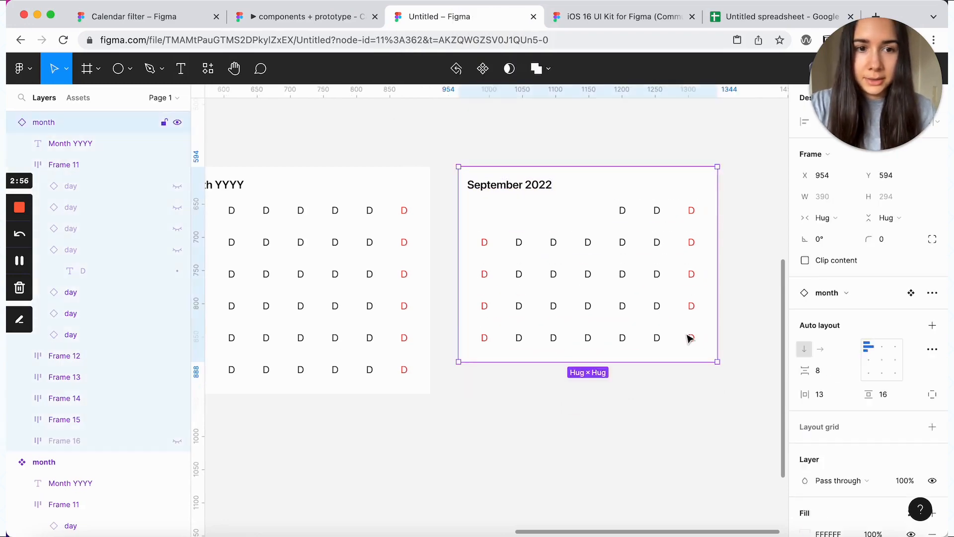
pyautogui.doubleClick(689, 338)
pyautogui.press('BackSpace')
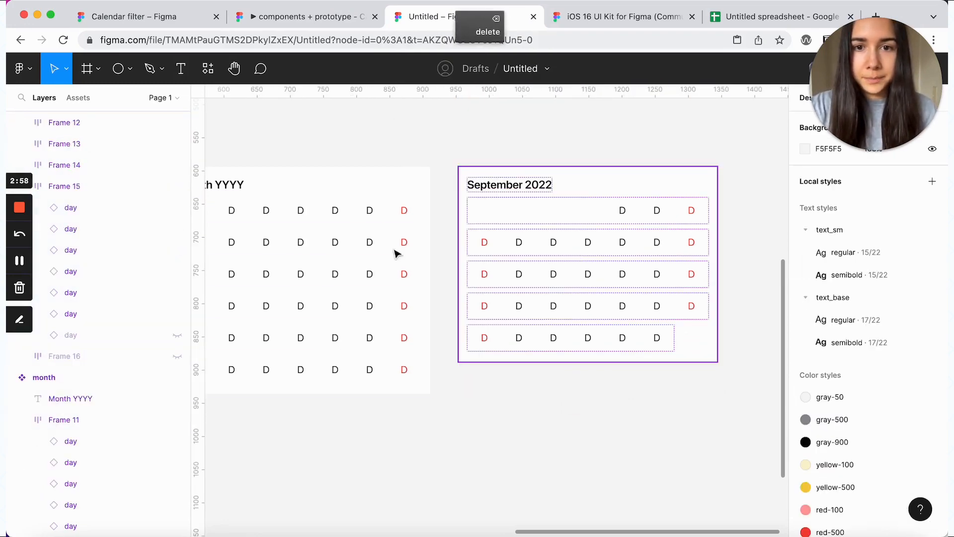
# Step: Place another month instance directly below September 2022 and title it "October 2022"
pyautogui.moveTo(315, 262); pyautogui.dragTo(603, 471)
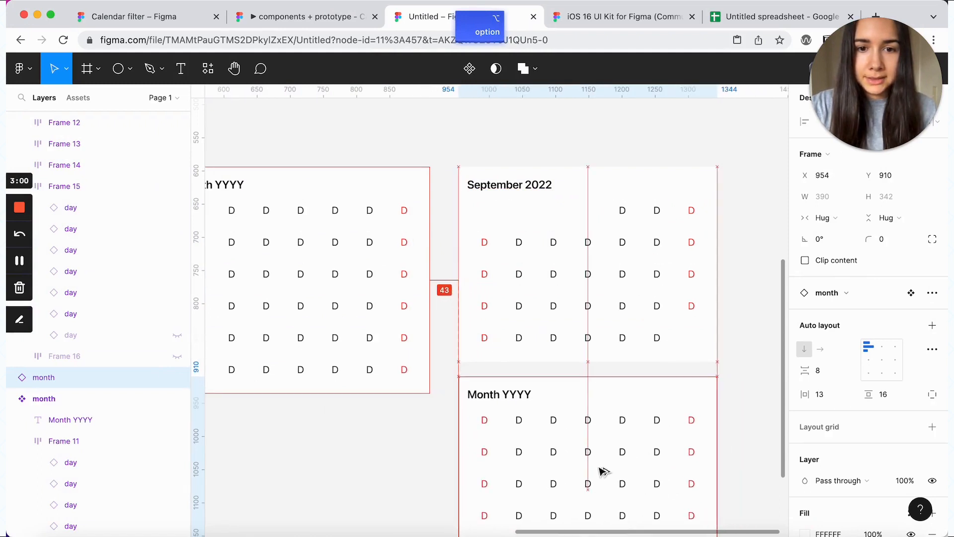
pyautogui.doubleClick(517, 395)
pyautogui.press('Return')
pyautogui.write('October 2022')
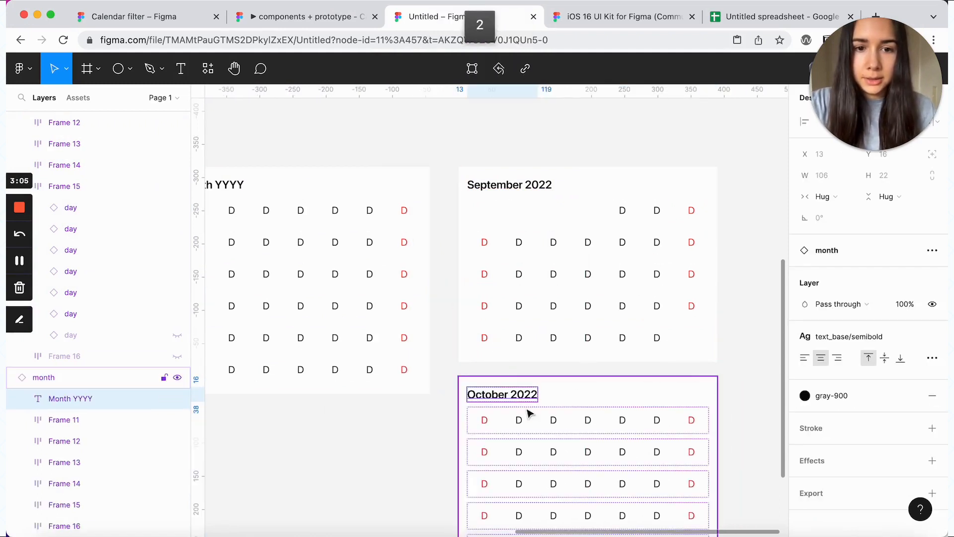
# Step: Remove the first six days from October 2022's first week, keeping only the Saturday
pyautogui.doubleClick(486, 419)
pyautogui.scroll(-2, 149, 445)
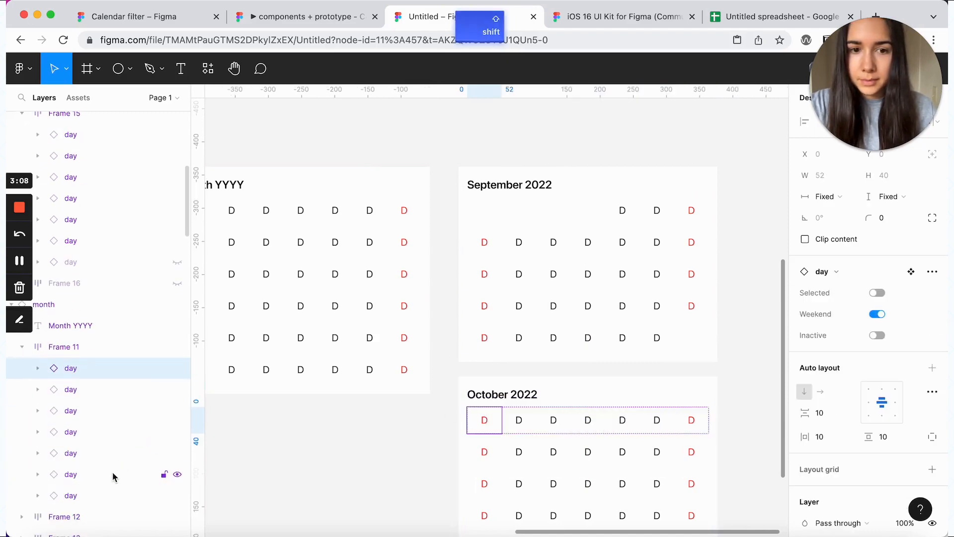
pyautogui.keyDown('shift'); pyautogui.click(113, 473); pyautogui.keyUp('shift')
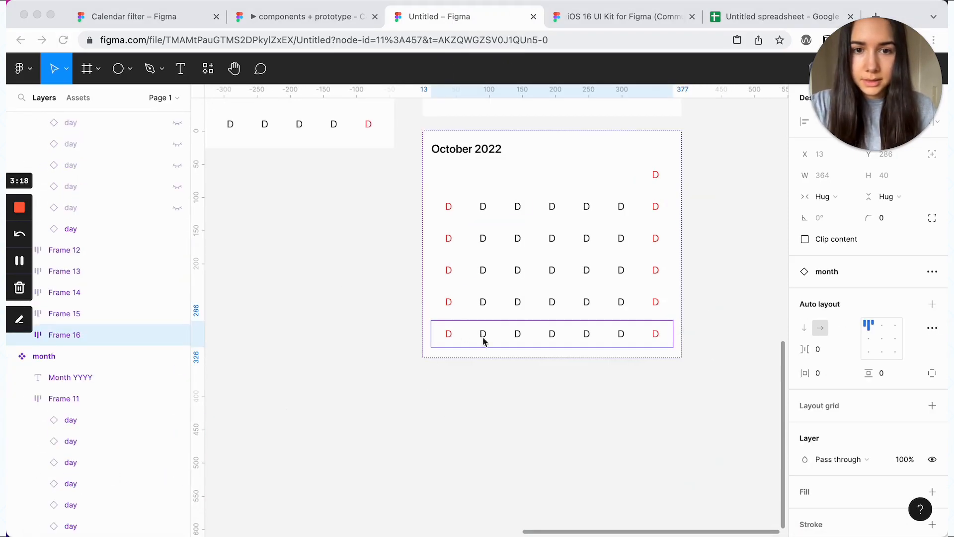
# Step: Remove the last five days from October 2022's sixth week, keeping only Sunday and Monday
pyautogui.click(517, 335)
pyautogui.keyDown('shift'); pyautogui.click(98, 479); pyautogui.keyUp('shift')
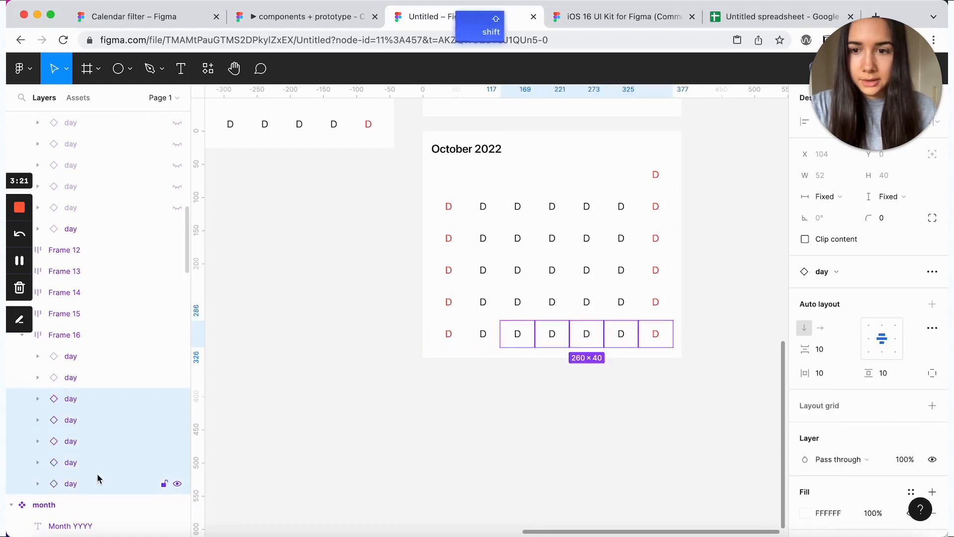
pyautogui.press('BackSpace')
# Step: Place another month instance directly below October 2022 and title it "November 2022"
pyautogui.click(293, 126)
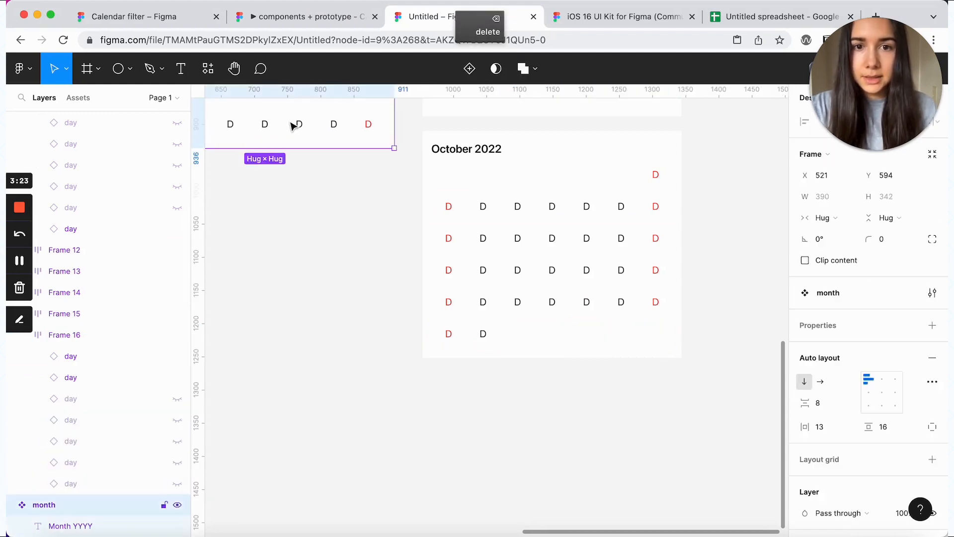
pyautogui.moveTo(287, 124); pyautogui.dragTo(573, 515)
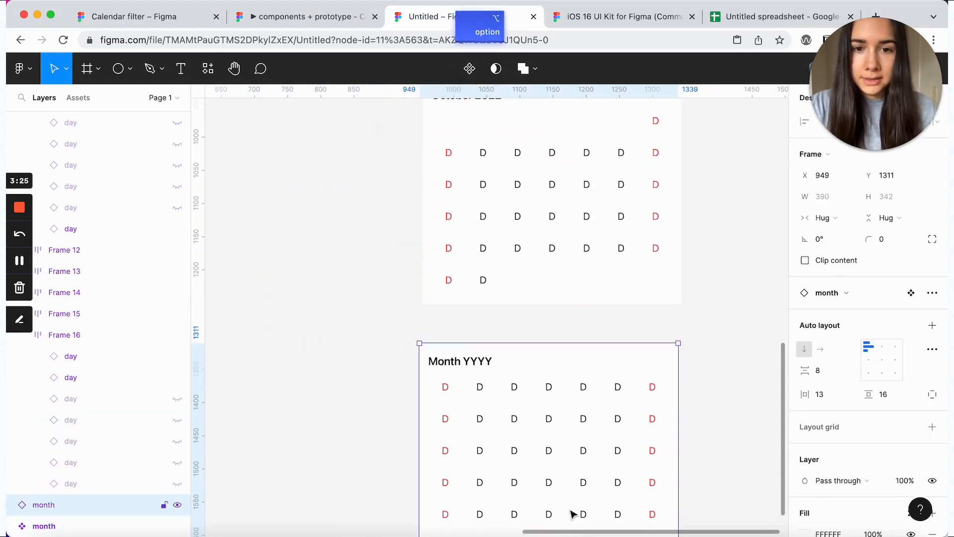
pyautogui.doubleClick(462, 357)
pyautogui.doubleClick(463, 358)
pyautogui.write('Novem')
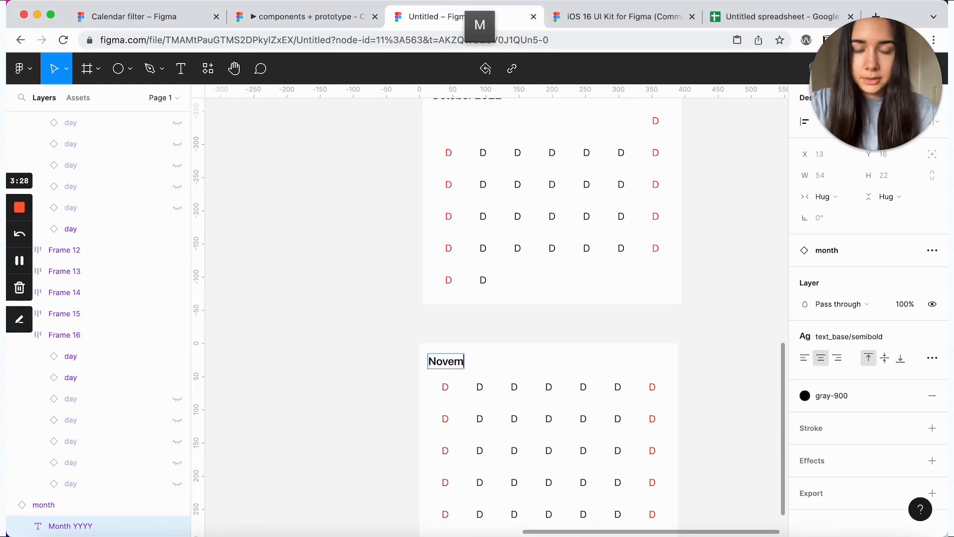
pyautogui.write('ber')
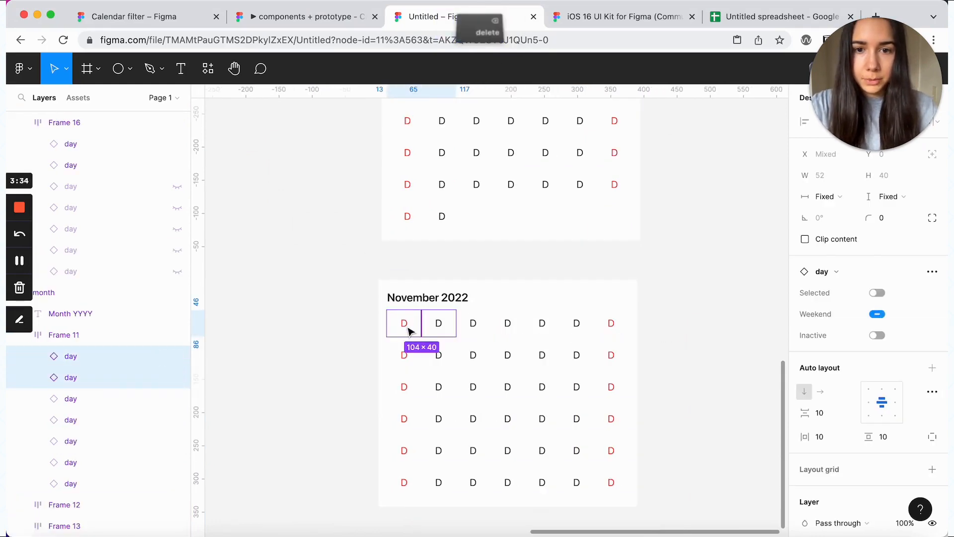
# Step: Remove Sunday and Monday from November 2022's first week, and remove its entire sixth week
pyautogui.press('BackSpace')
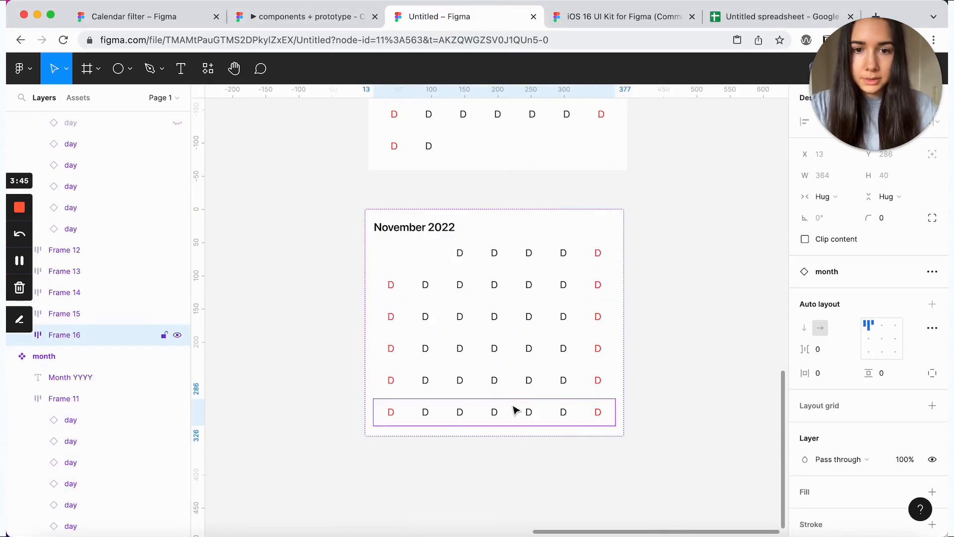
pyautogui.press('BackSpace')
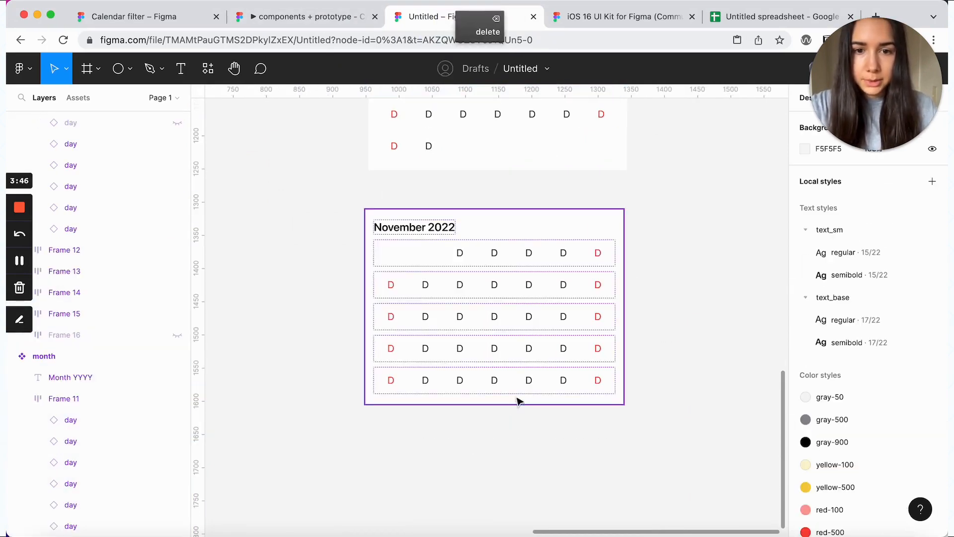
# Step: Remove Thursday, Friday and Saturday from November 2022's fifth week, keeping Sunday through Wednesday
pyautogui.click(517, 401)
pyautogui.doubleClick(526, 387)
pyautogui.keyDown('shift'); pyautogui.click(564, 392); pyautogui.keyUp('shift')
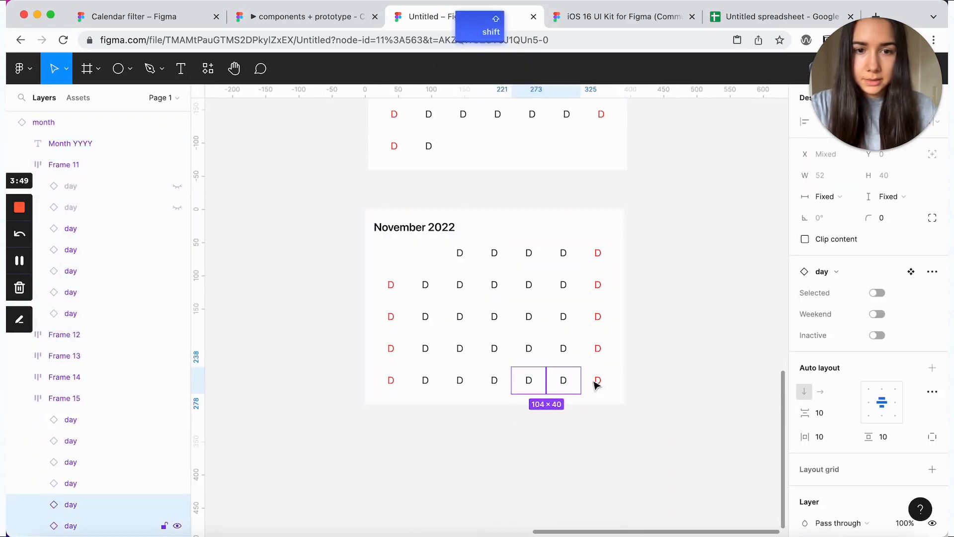
pyautogui.press('BackSpace')
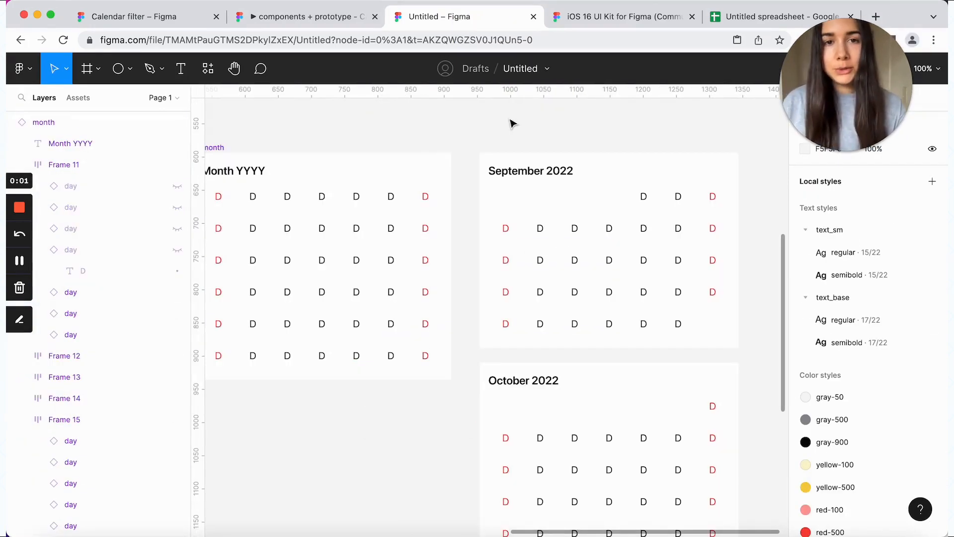
# Step: Switch to the Google Sheets spreadsheet and enter the header "day" in A1 with the value 1 in A2
pyautogui.moveTo(756, 17); pyautogui.dragTo(594, 16)
pyautogui.press('Return')
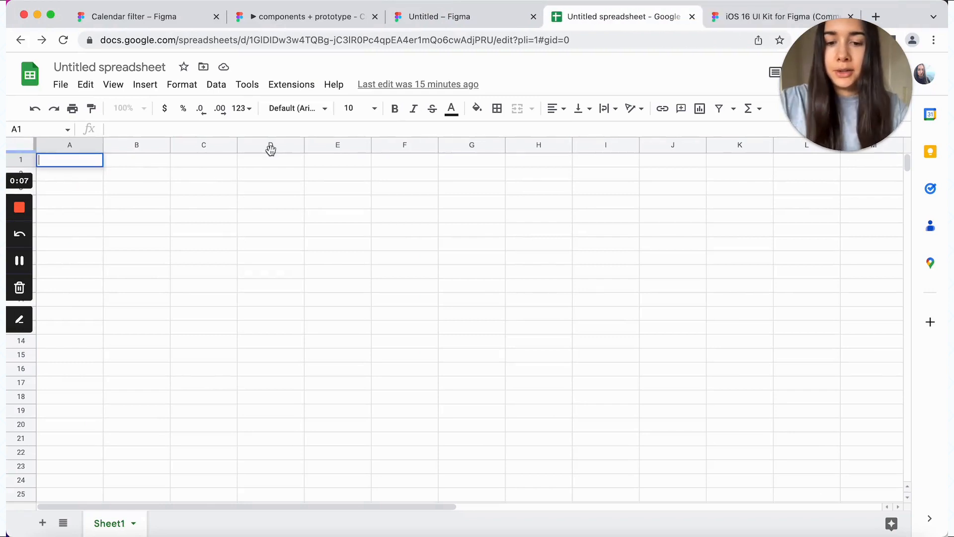
pyautogui.write('day')
pyautogui.click(226, 174)
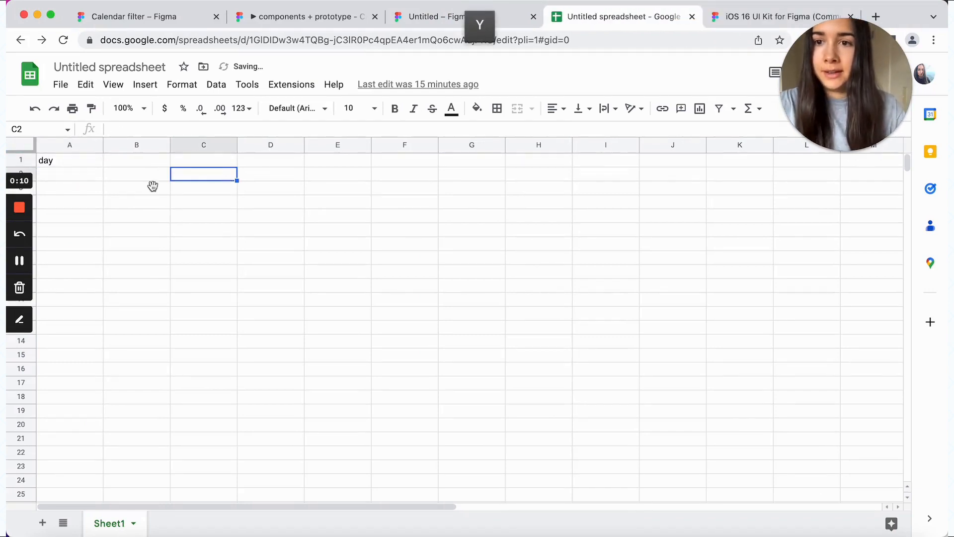
pyautogui.click(67, 173)
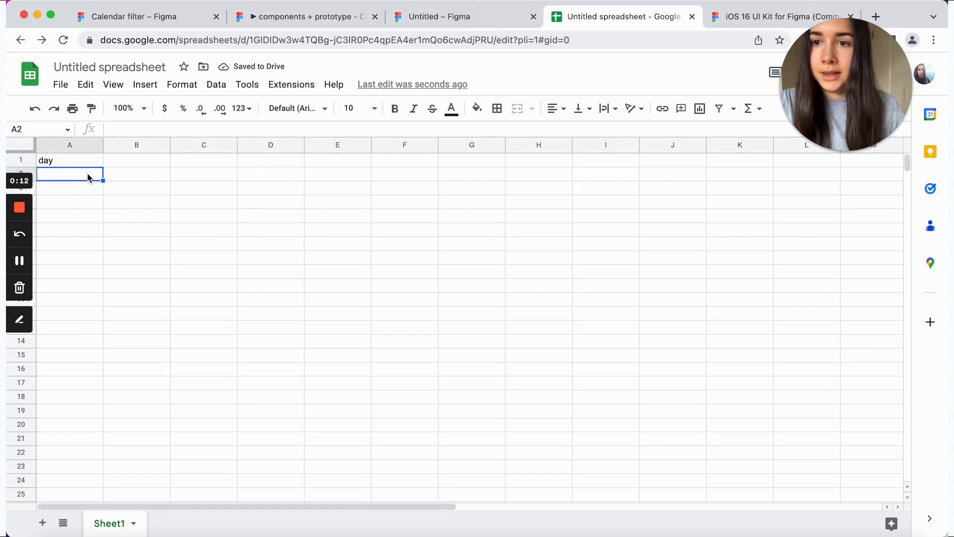
pyautogui.write('1')
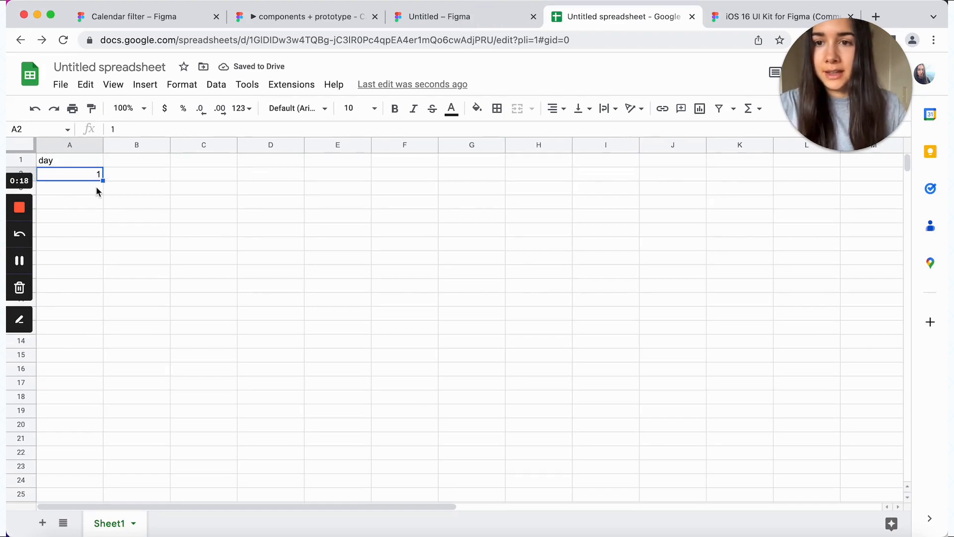
# Step: Enter the formula =A2+1 in cell A3 to number the second day
pyautogui.click(98, 191)
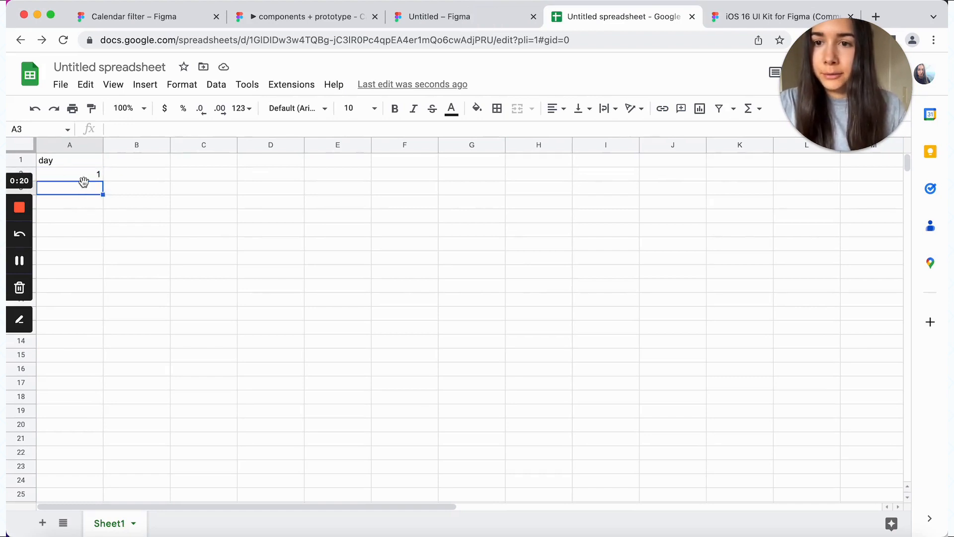
pyautogui.write('=')
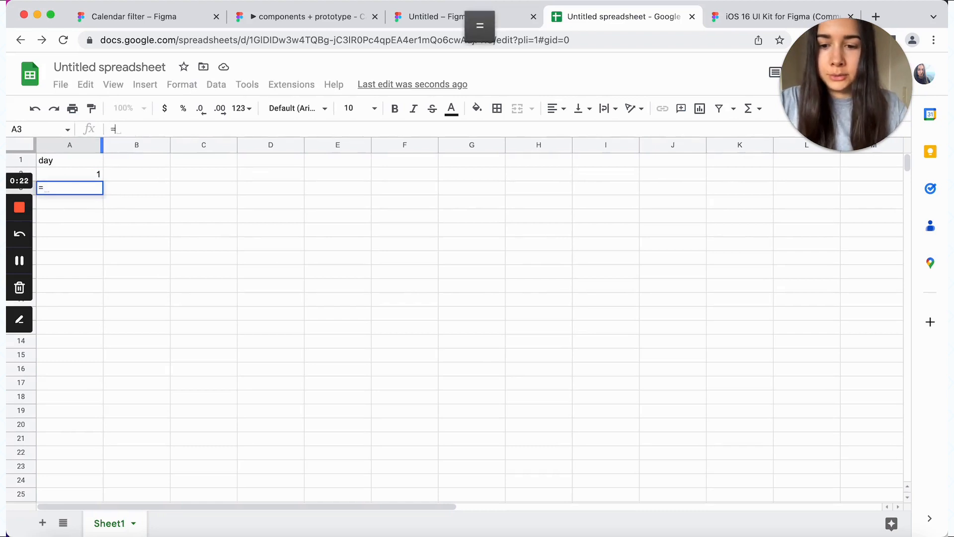
pyautogui.write('A2+1')
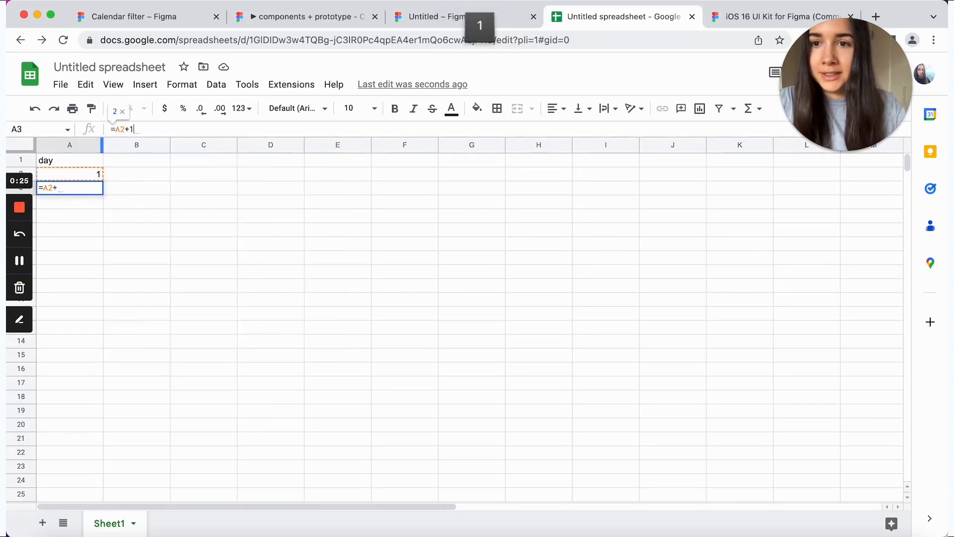
pyautogui.click(122, 177)
# Step: Fill the formula from A3 down to A32 so the column numbers the days up to 31
pyautogui.click(101, 184)
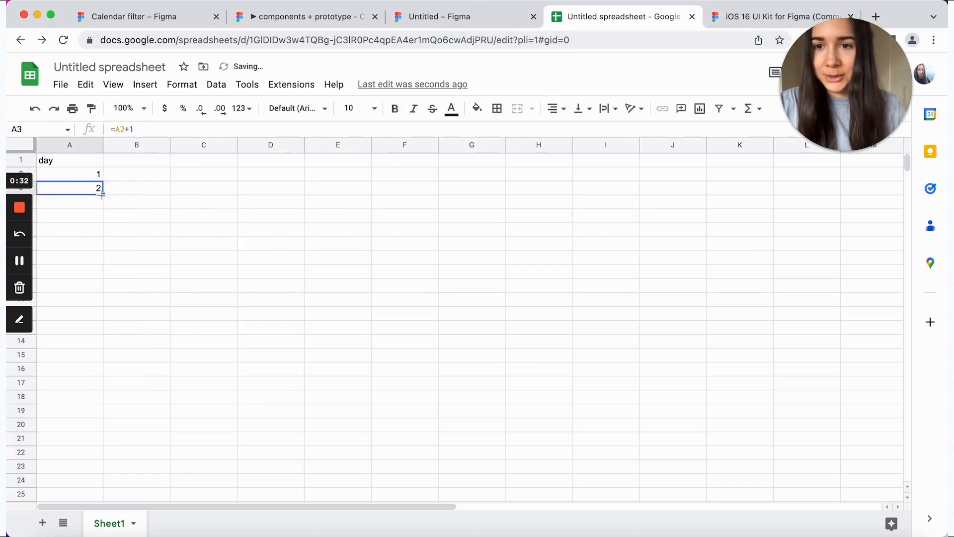
pyautogui.moveTo(113, 439); pyautogui.dragTo(112, 442)
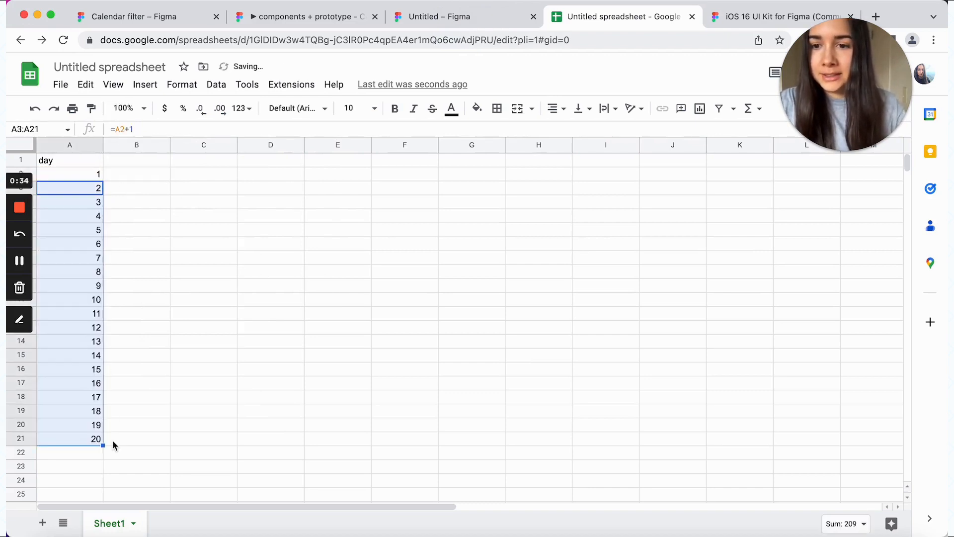
pyautogui.scroll(-5, 113, 443)
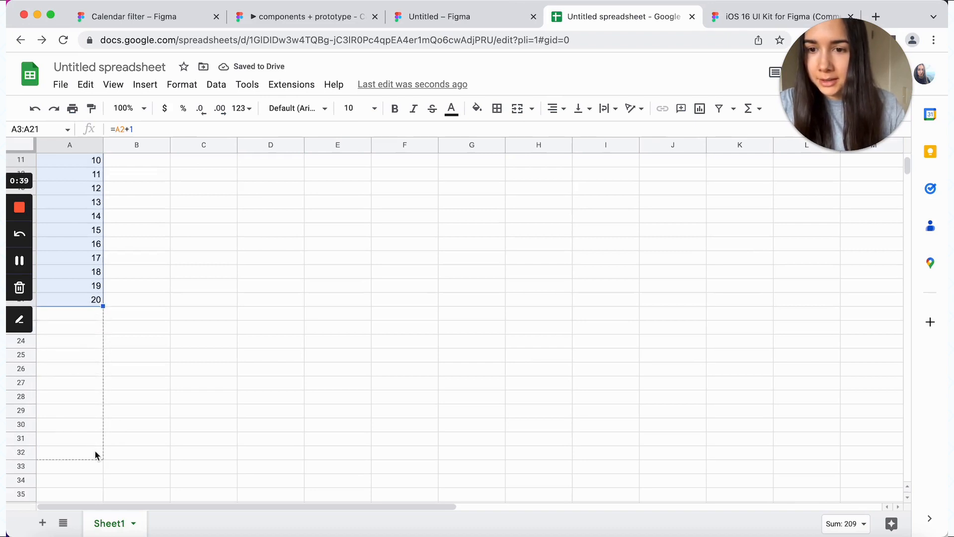
pyautogui.moveTo(97, 454); pyautogui.dragTo(97, 454)
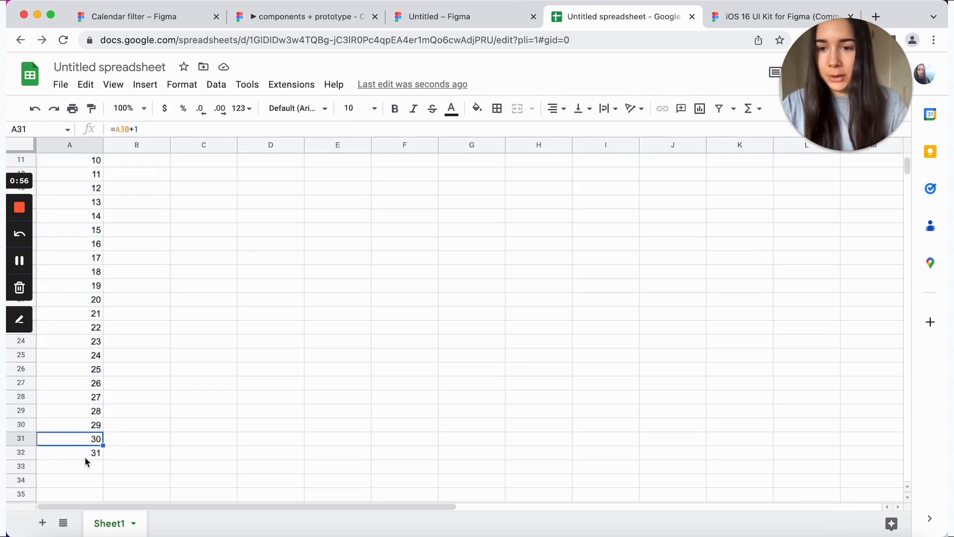
pyautogui.doubleClick(85, 458)
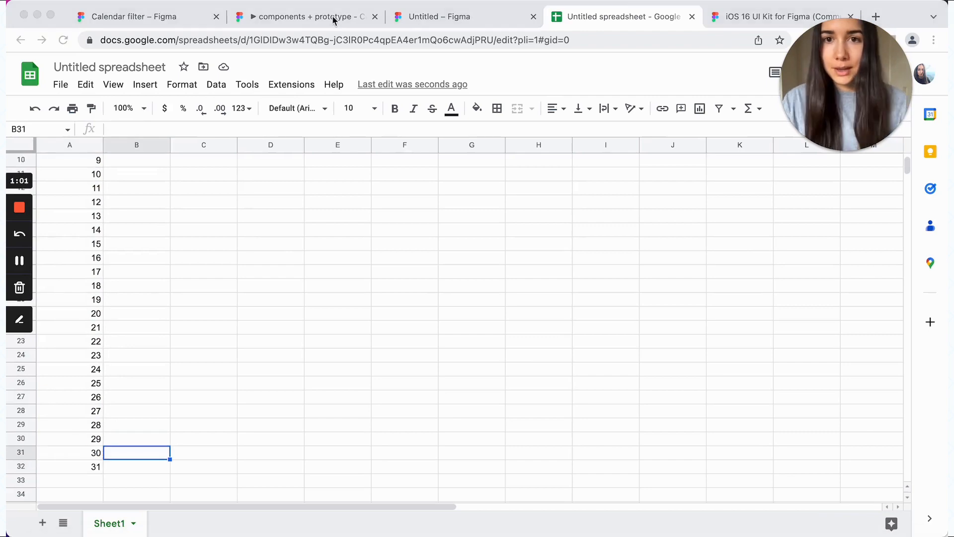
# Step: Switch back to the untitled Figma file and rename the text layers in all five day variants to "#day"
pyautogui.click(453, 20)
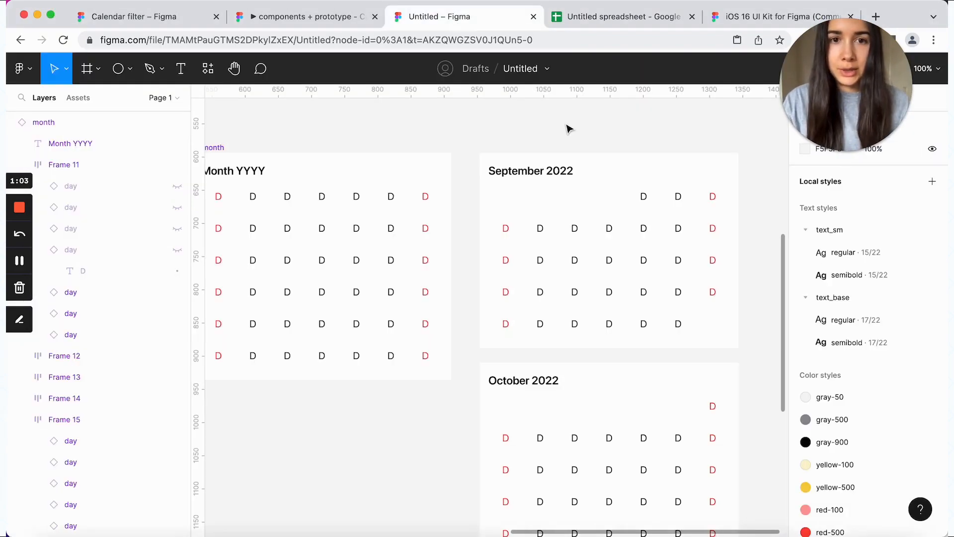
pyautogui.click(596, 240)
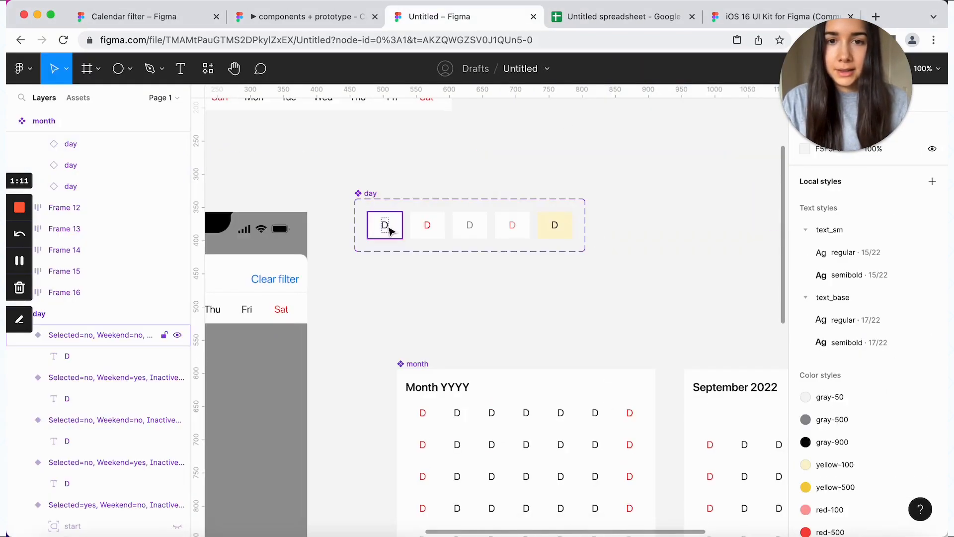
pyautogui.click(389, 228)
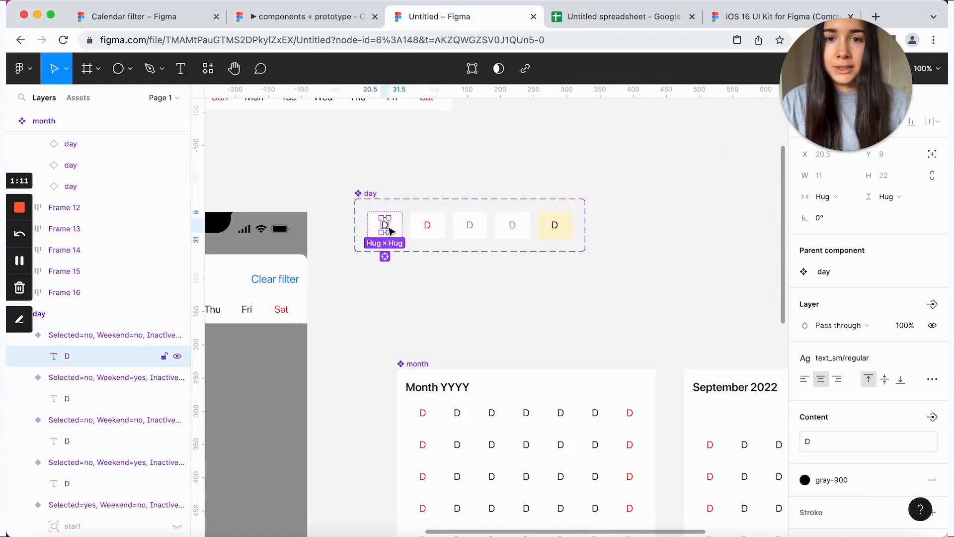
pyautogui.click(385, 257)
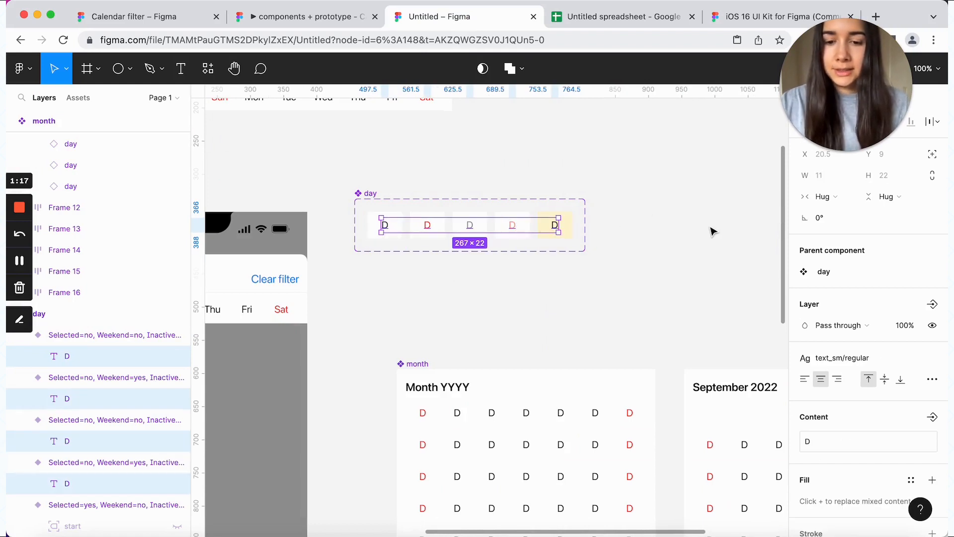
pyautogui.press('super+r')
pyautogui.write('#d')
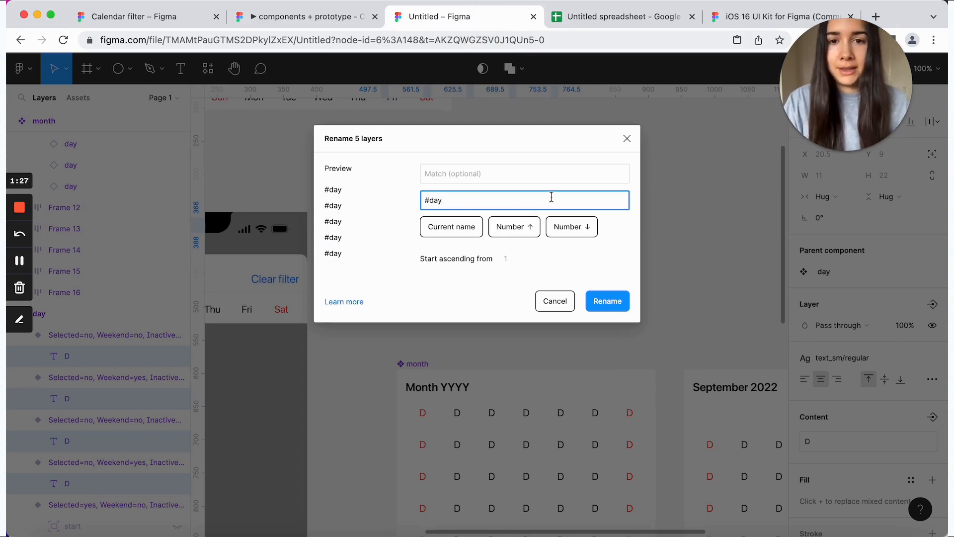
pyautogui.doubleClick(427, 200)
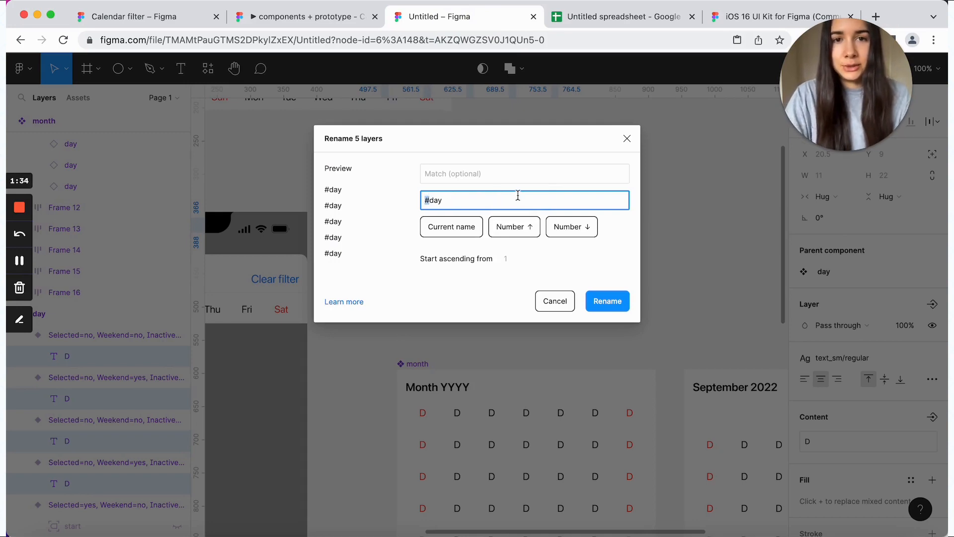
pyautogui.click(608, 301)
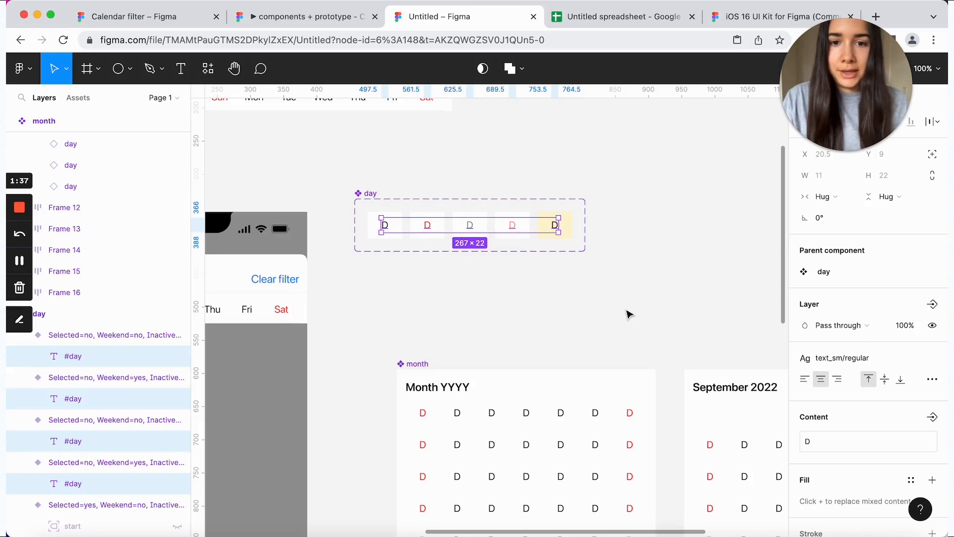
# Step: Detach the September, October and November 2022 month instances from the month component
pyautogui.click(628, 314)
pyautogui.hscroll(5, 629, 314)
pyautogui.scroll(-5, 629, 314)
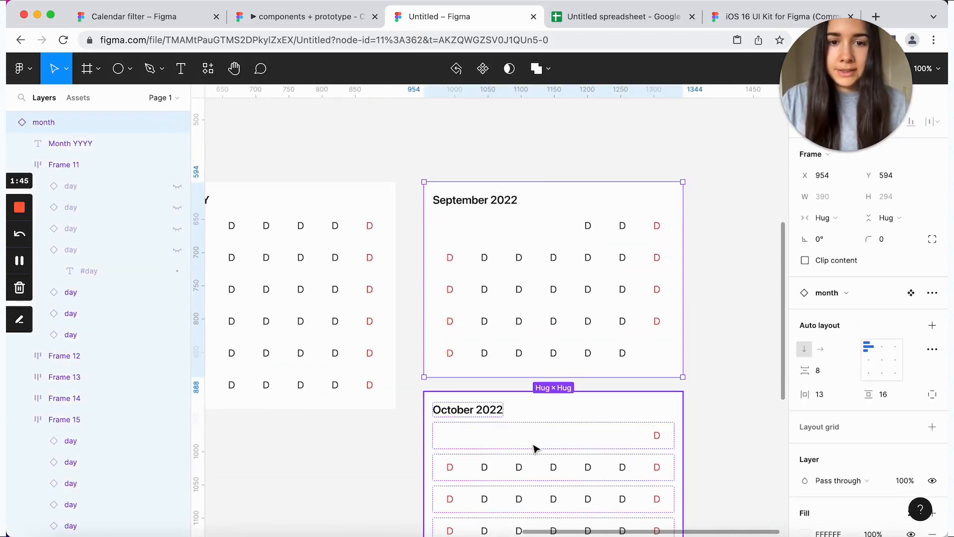
pyautogui.keyDown('shift'); pyautogui.click(535, 449); pyautogui.keyUp('shift')
pyautogui.scroll(-5, 535, 447)
pyautogui.keyDown('shift'); pyautogui.click(535, 485); pyautogui.keyUp('shift')
pyautogui.keyDown('ctrl'); pyautogui.click(535, 485); pyautogui.keyUp('ctrl')
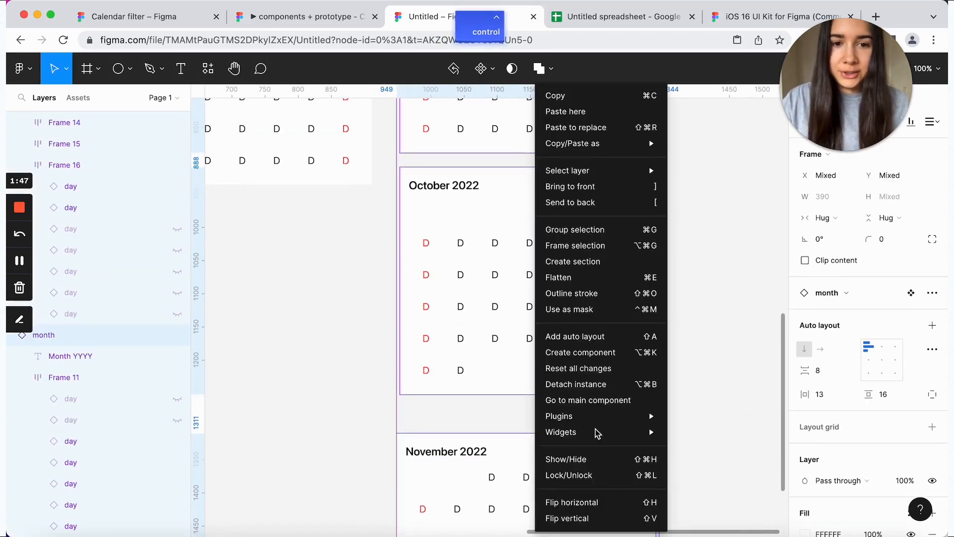
pyautogui.click(599, 384)
pyautogui.click(705, 247)
pyautogui.scroll(5, 705, 249)
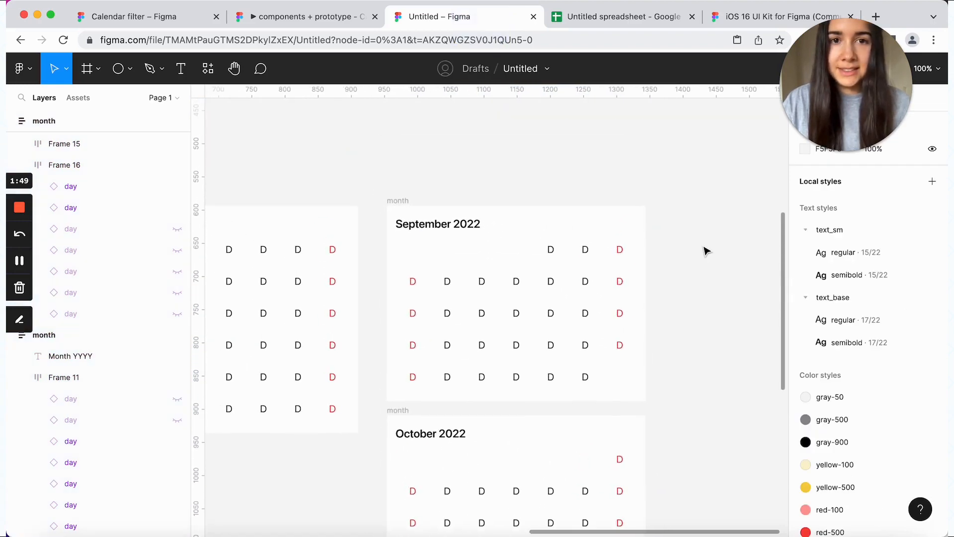
# Step: Switch to the Google Sheets spreadsheet, set its general access to "Anyone with the link" and copy the share link
pyautogui.click(622, 16)
pyautogui.moveTo(860, 110); pyautogui.dragTo(867, 373)
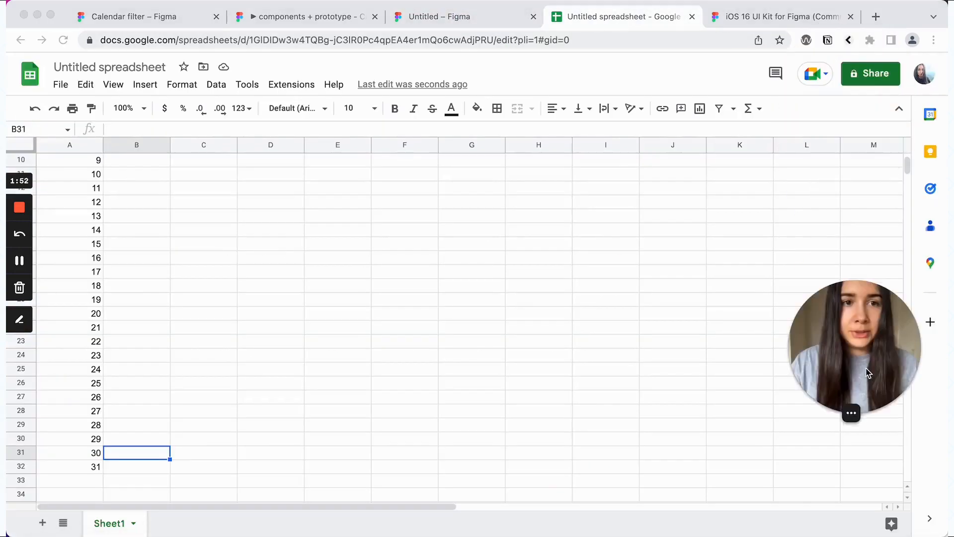
pyautogui.click(870, 73)
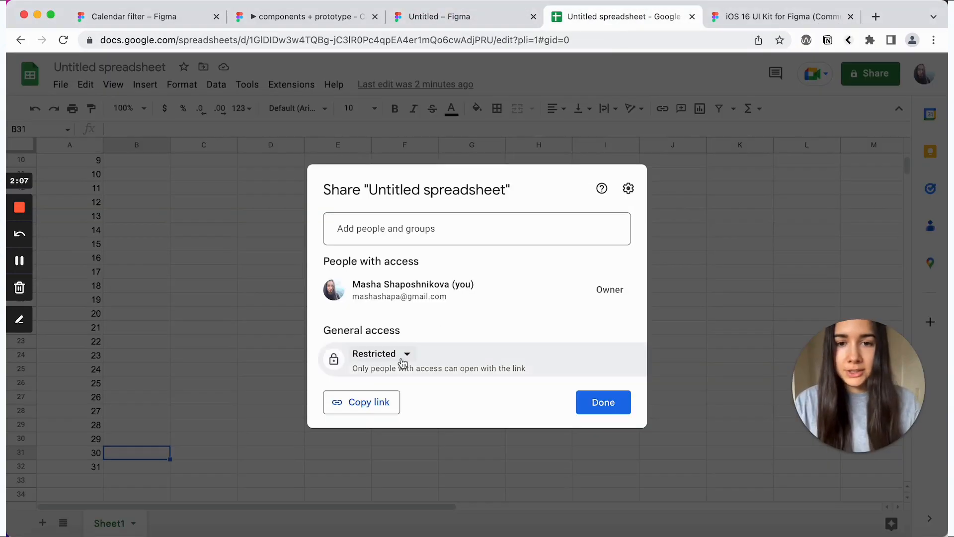
pyautogui.click(415, 356)
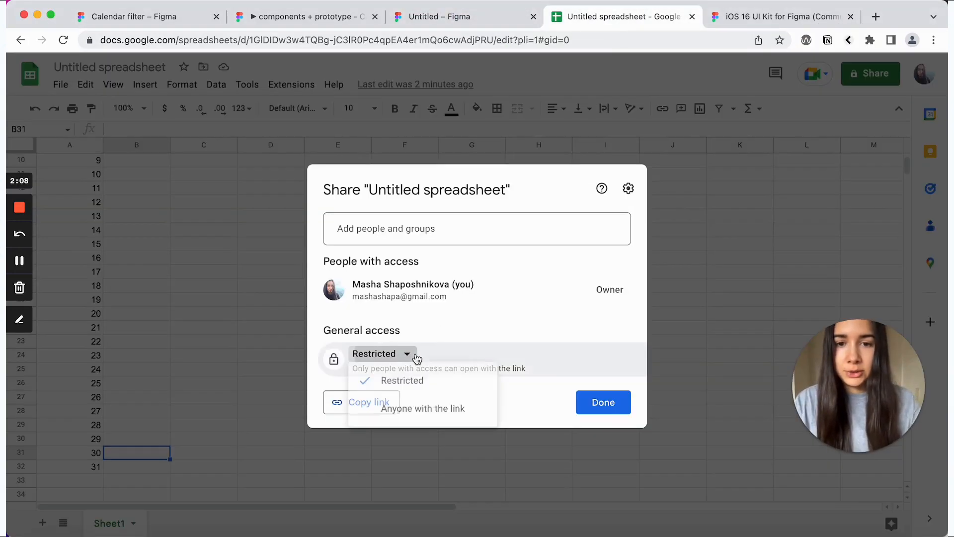
pyautogui.click(427, 409)
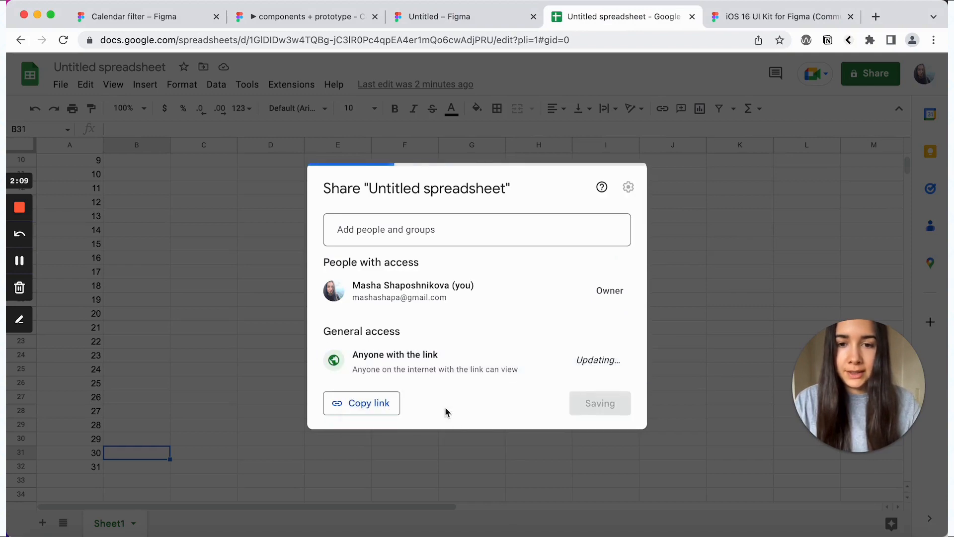
pyautogui.click(373, 406)
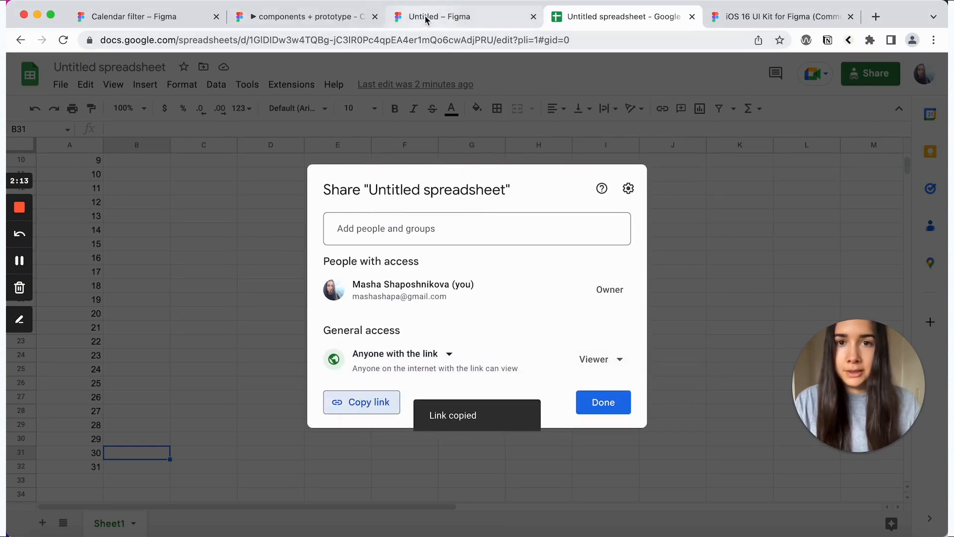
# Step: Switch back to the untitled Figma file and delete the four hidden day layers from the first week of September 2022
pyautogui.click(426, 20)
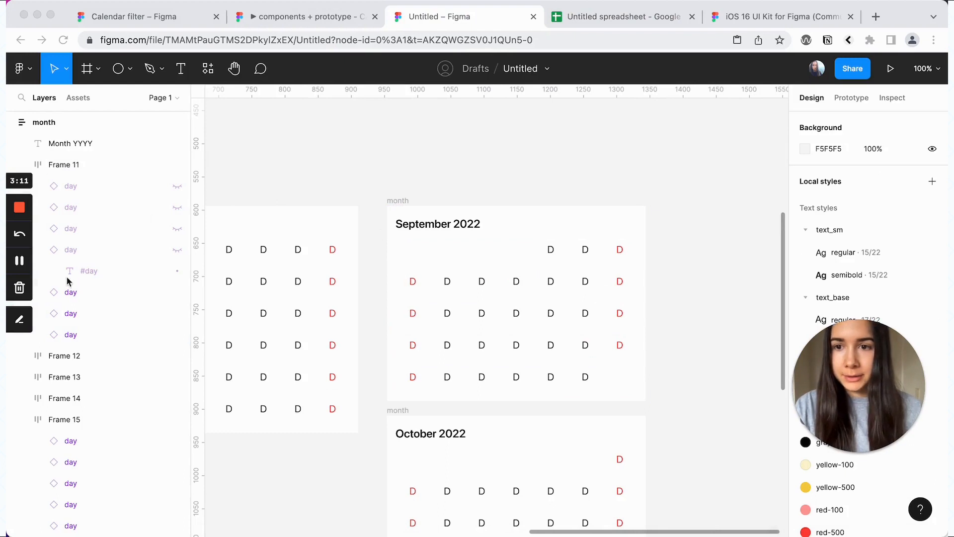
pyautogui.doubleClick(78, 252)
pyautogui.press('Return')
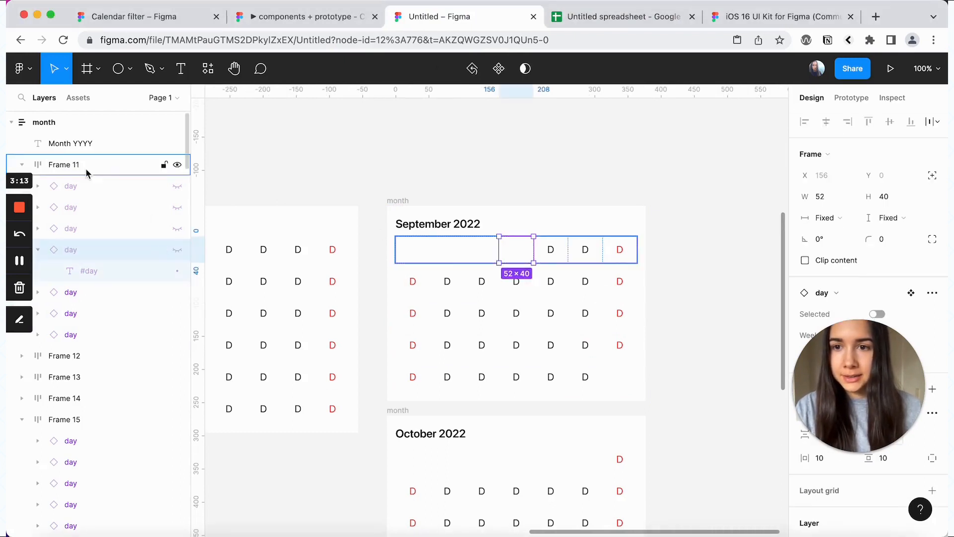
pyautogui.keyDown('shift'); pyautogui.click(84, 185); pyautogui.keyUp('shift')
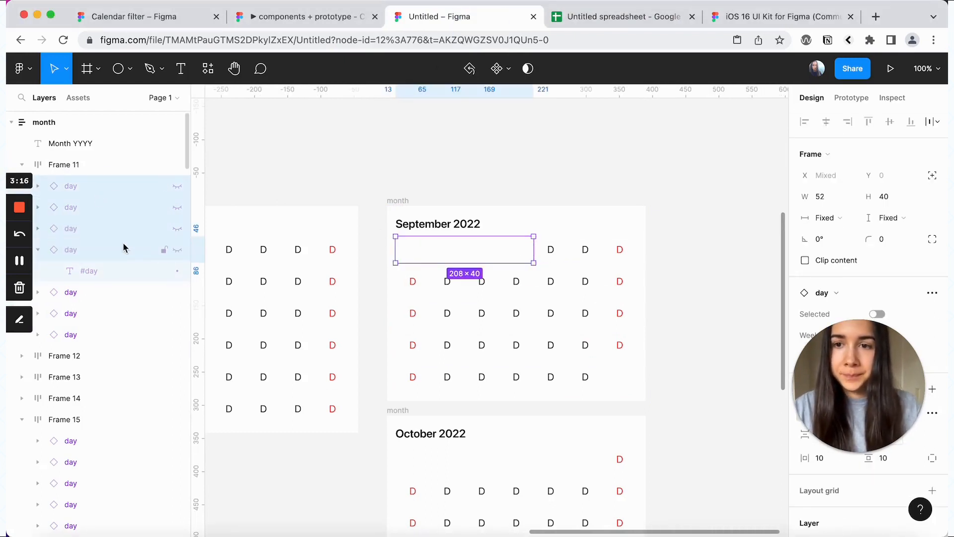
pyautogui.press('BackSpace')
# Step: Run the Google Sheets Sync plugin on the September 2022 month, using the copied spreadsheet share link, and fetch and sync the day numbers
pyautogui.click(544, 220)
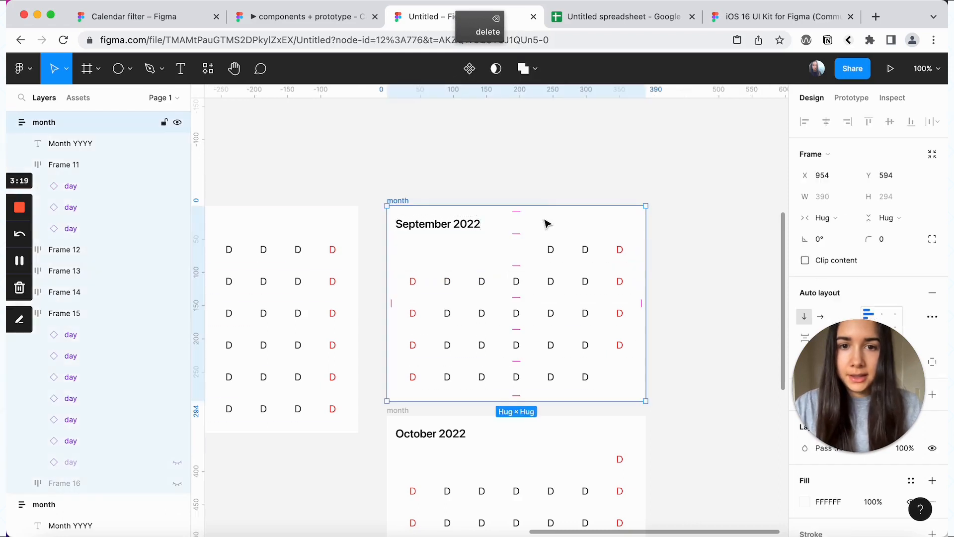
pyautogui.click(213, 71)
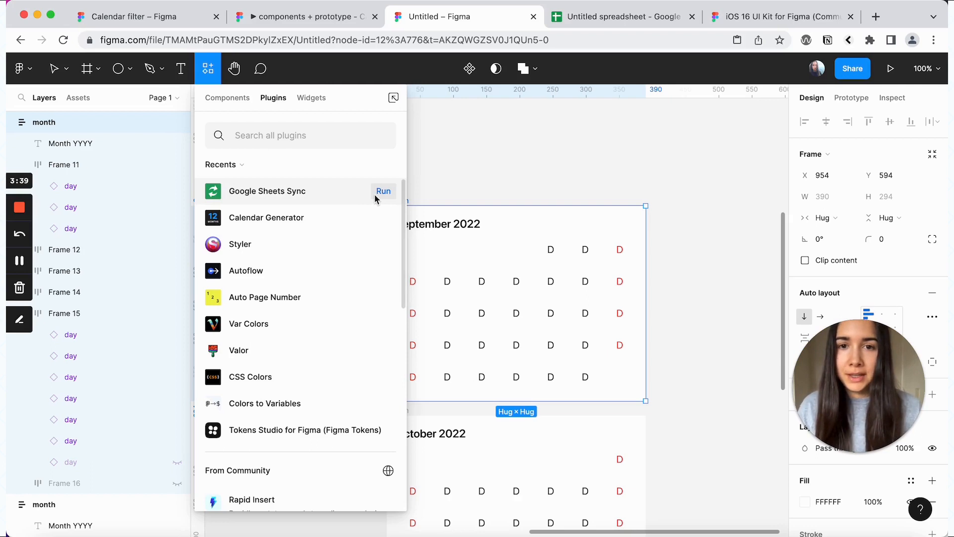
pyautogui.click(383, 191)
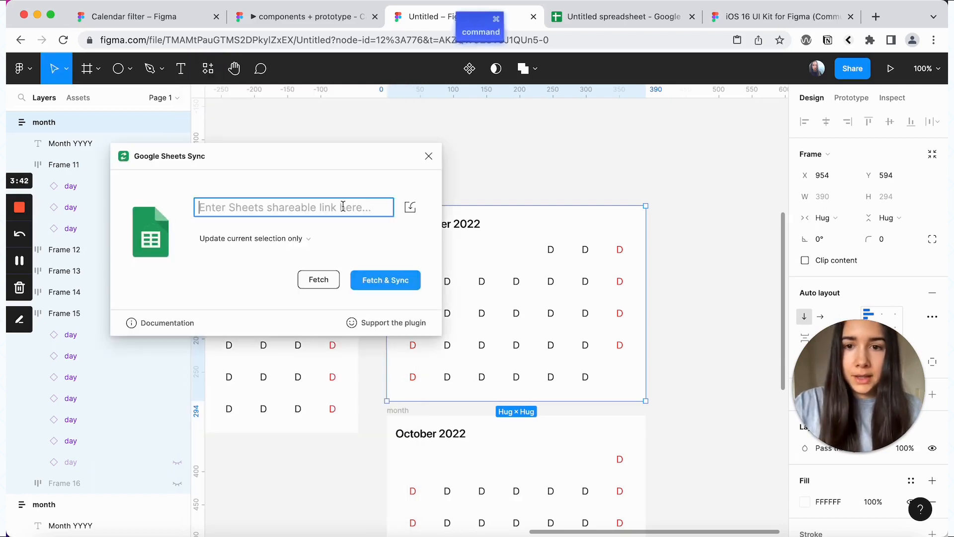
pyautogui.press('super+v')
pyautogui.click(349, 192)
pyautogui.click(387, 280)
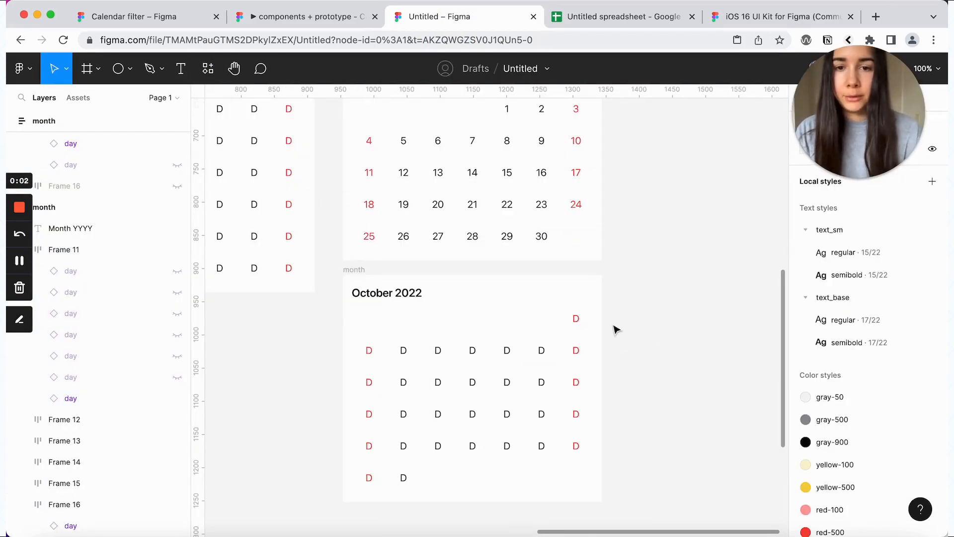
# Step: Delete the six hidden day layers from the first week of the October 2022 month
pyautogui.doubleClick(576, 318)
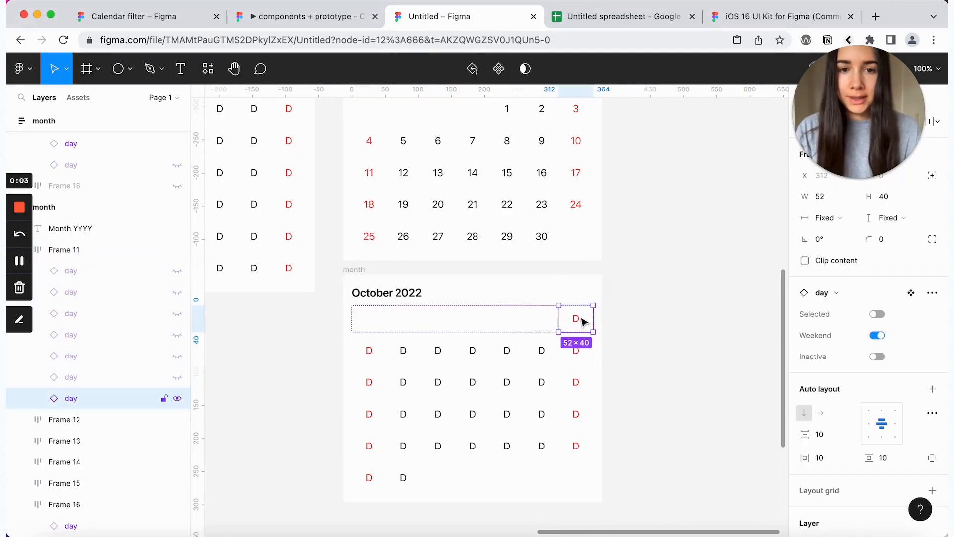
pyautogui.click(116, 382)
pyautogui.keyDown('shift'); pyautogui.click(110, 278); pyautogui.keyUp('shift')
pyautogui.press('BackSpace')
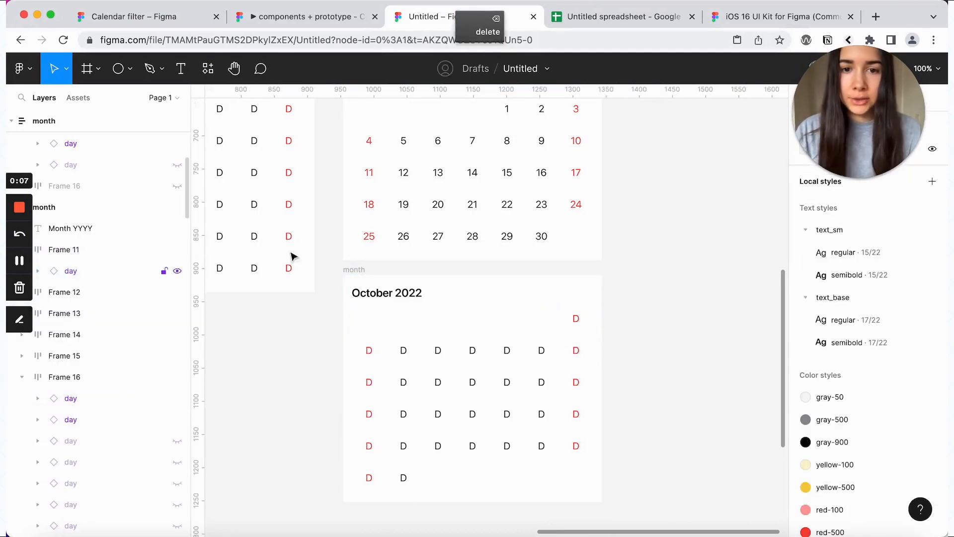
# Step: Fetch and sync the day numbers into the October 2022 month with the Google Sheets Sync plugin
pyautogui.click(566, 329)
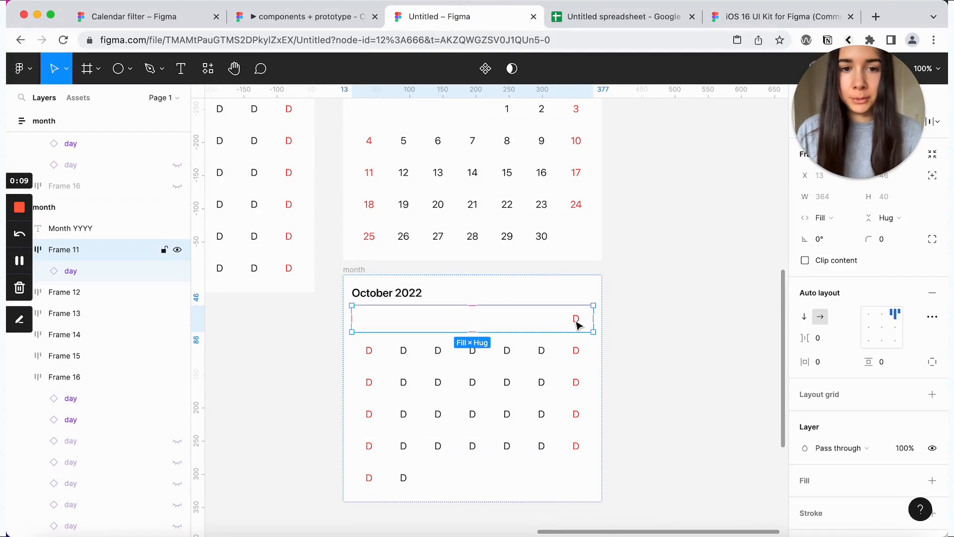
pyautogui.doubleClick(576, 323)
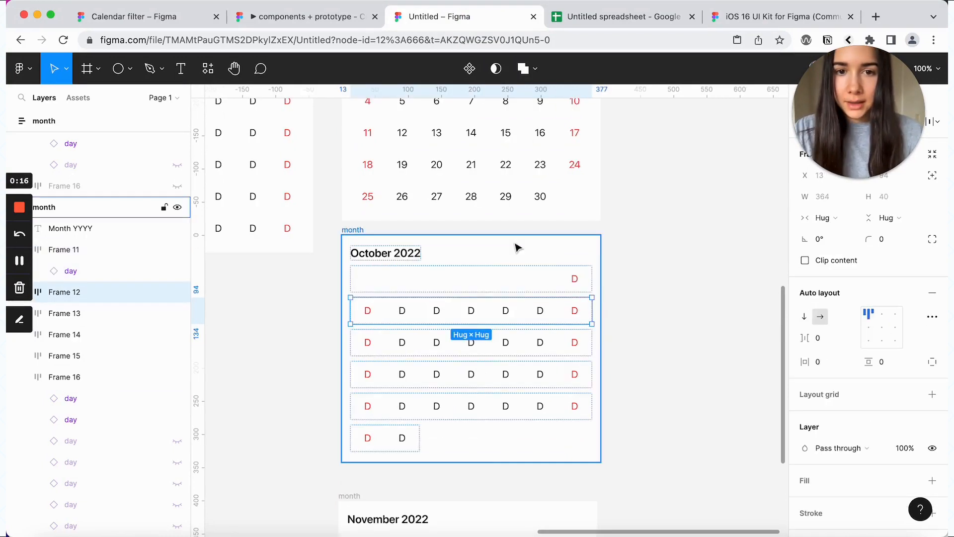
pyautogui.click(516, 247)
pyautogui.click(208, 68)
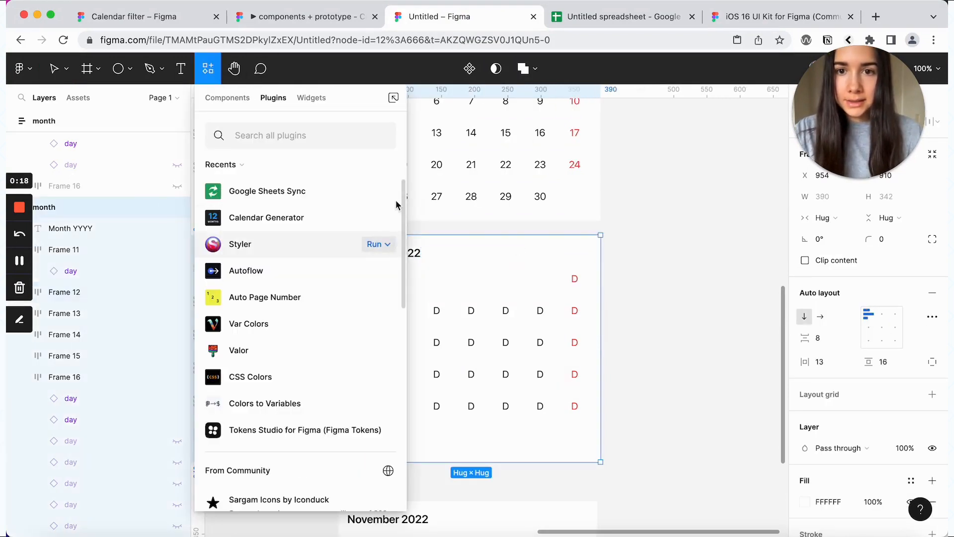
pyautogui.click(380, 191)
pyautogui.click(386, 279)
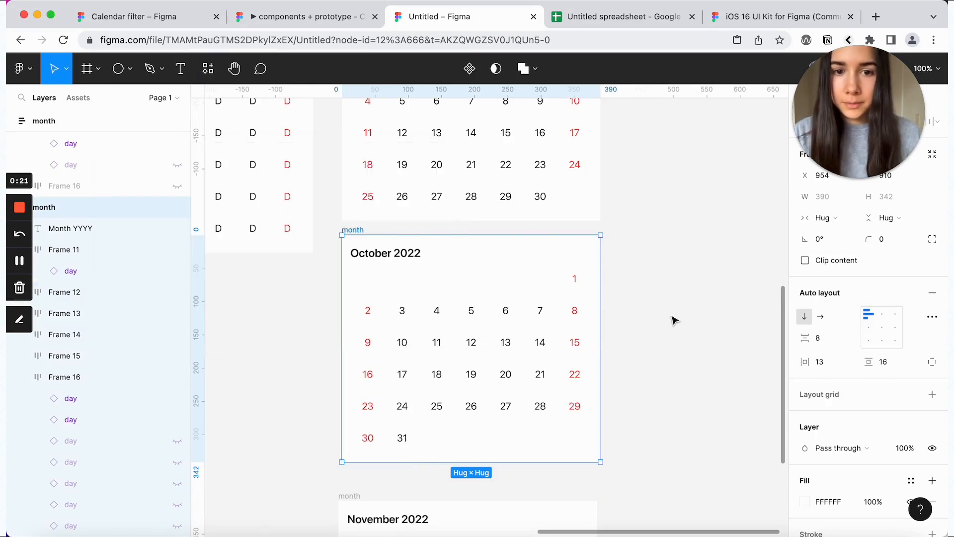
pyautogui.click(673, 319)
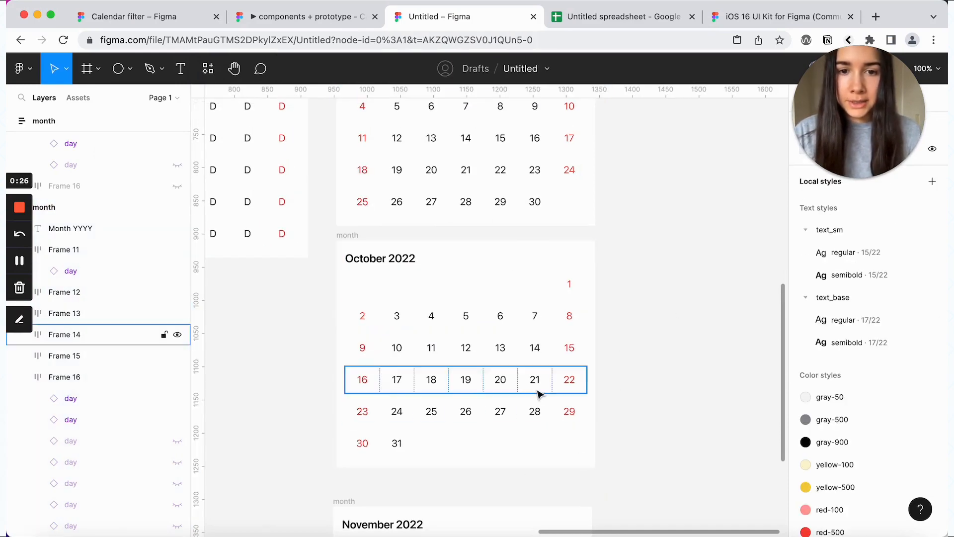
# Step: Delete the two hidden day layers from the first week of the November 2022 month
pyautogui.scroll(-10, 537, 392)
pyautogui.click(416, 267)
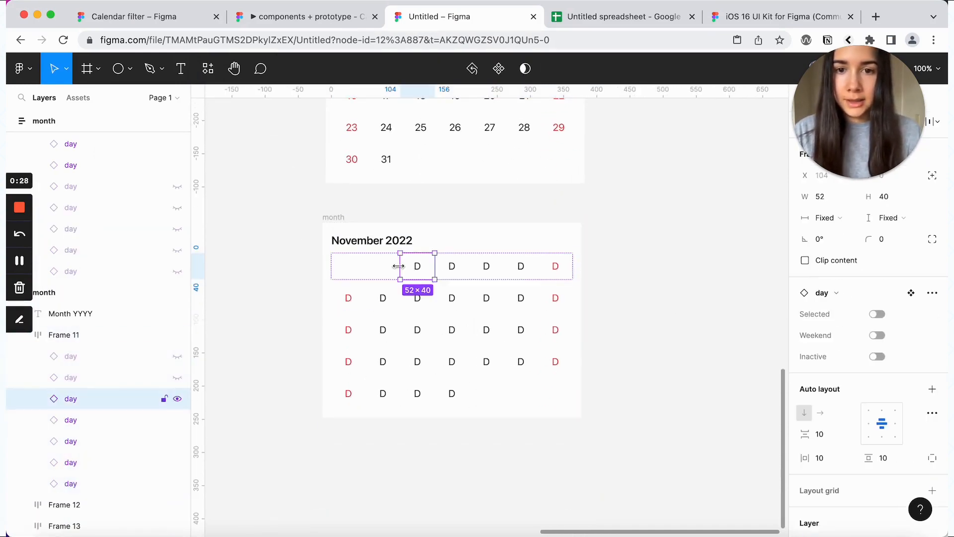
pyautogui.click(367, 274)
pyautogui.click(75, 384)
pyautogui.keyDown('shift'); pyautogui.click(76, 356); pyautogui.keyUp('shift')
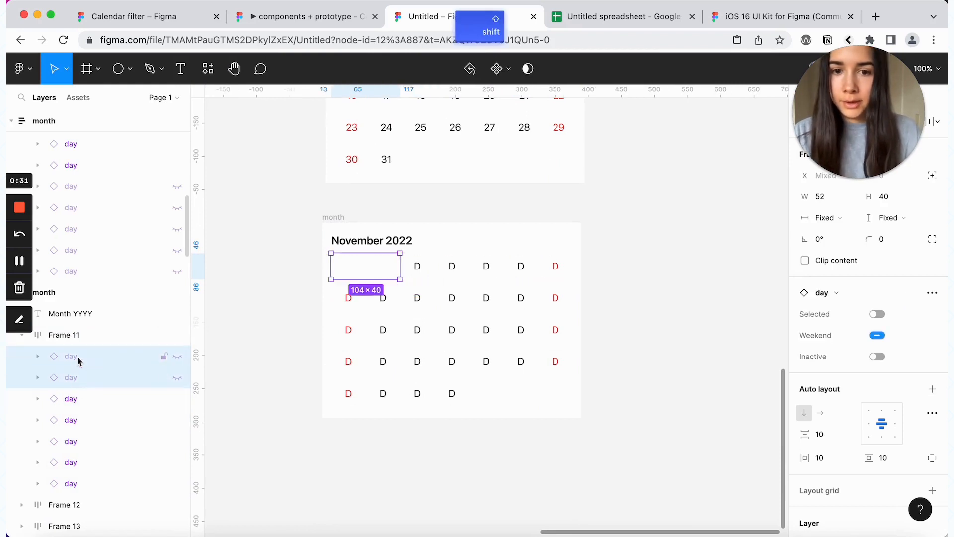
pyautogui.press('Delete')
# Step: Delete the three hidden day layers at the end of the last week of November 2022
pyautogui.click(449, 393)
pyautogui.doubleClick(450, 394)
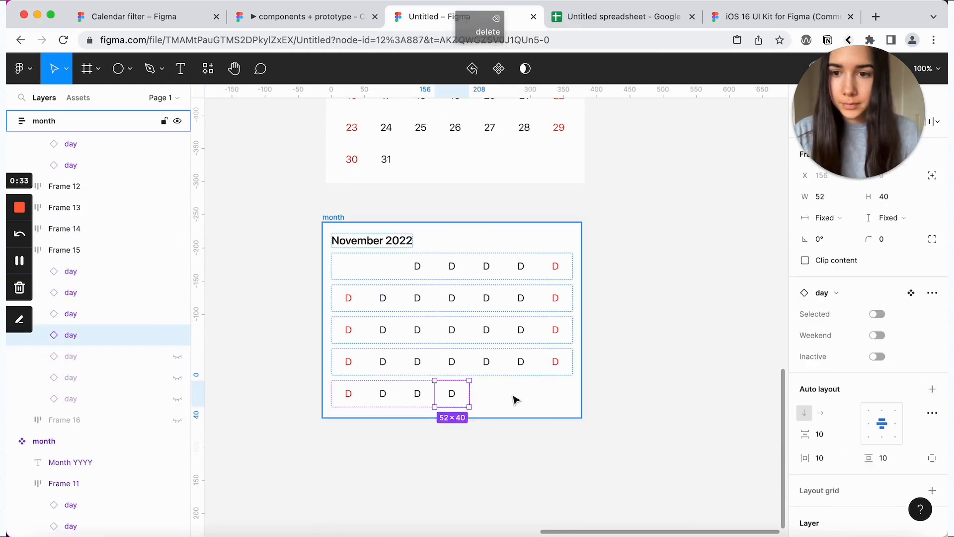
pyautogui.click(117, 356)
pyautogui.keyDown('shift'); pyautogui.click(120, 398); pyautogui.keyUp('shift')
pyautogui.press('Delete')
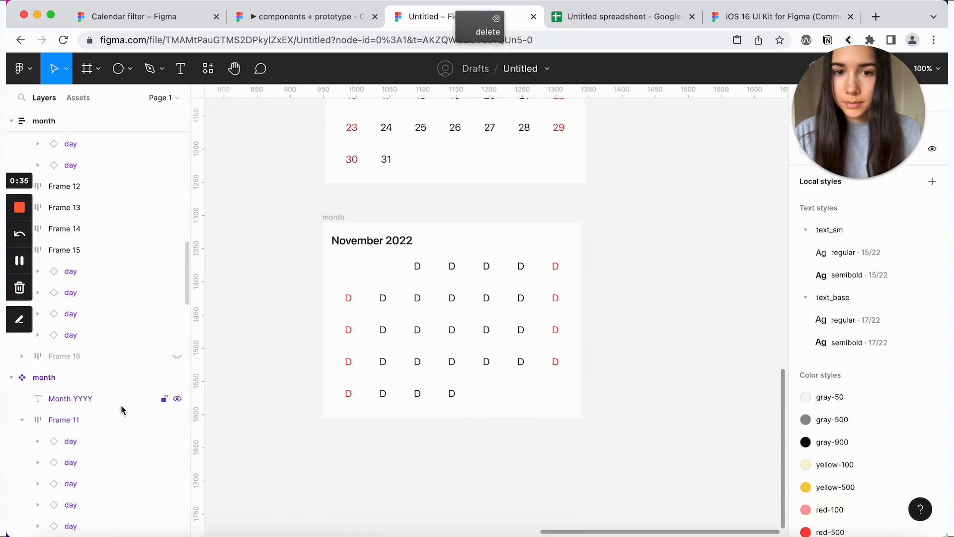
# Step: Delete the five hidden day layers at the end of the last week of October 2022
pyautogui.click(390, 163)
pyautogui.click(125, 206)
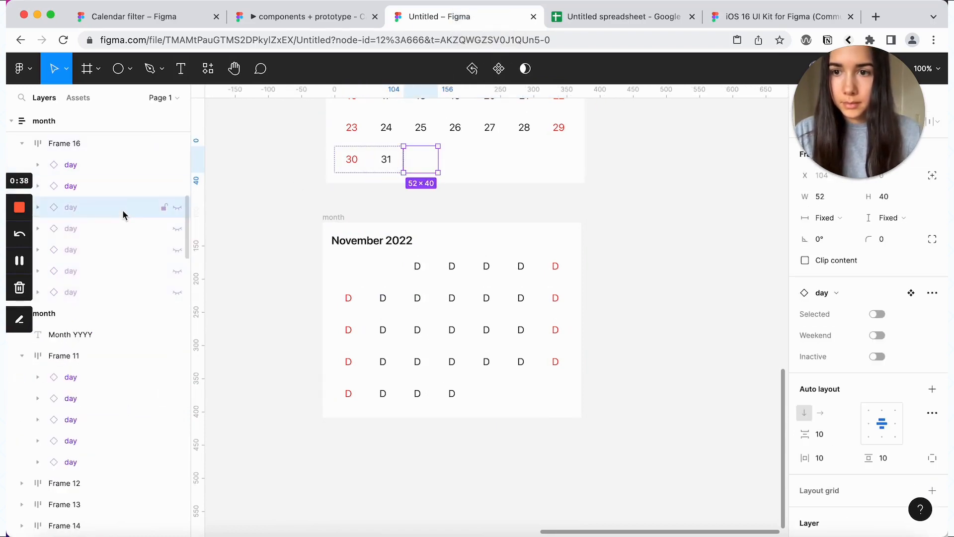
pyautogui.keyDown('shift'); pyautogui.click(104, 292); pyautogui.keyUp('shift')
pyautogui.press('Delete')
# Step: Fetch and sync the day numbers into the November 2022 month with the Google Sheets Sync plugin
pyautogui.click(334, 217)
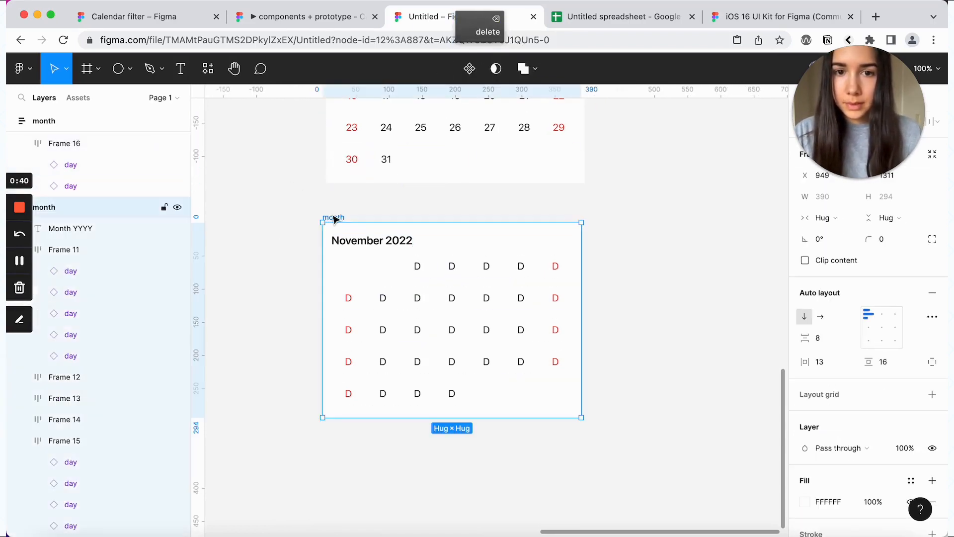
pyautogui.click(208, 68)
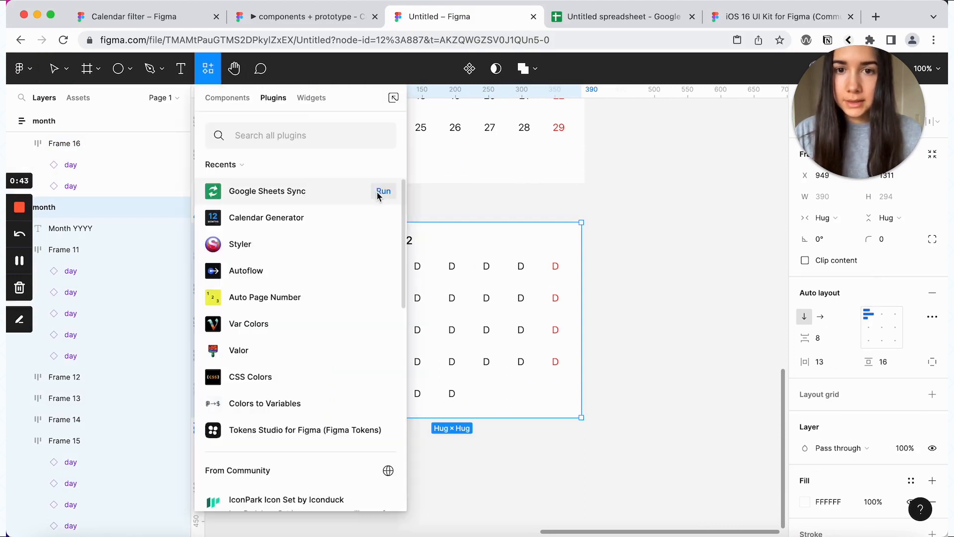
pyautogui.click(379, 193)
pyautogui.click(387, 279)
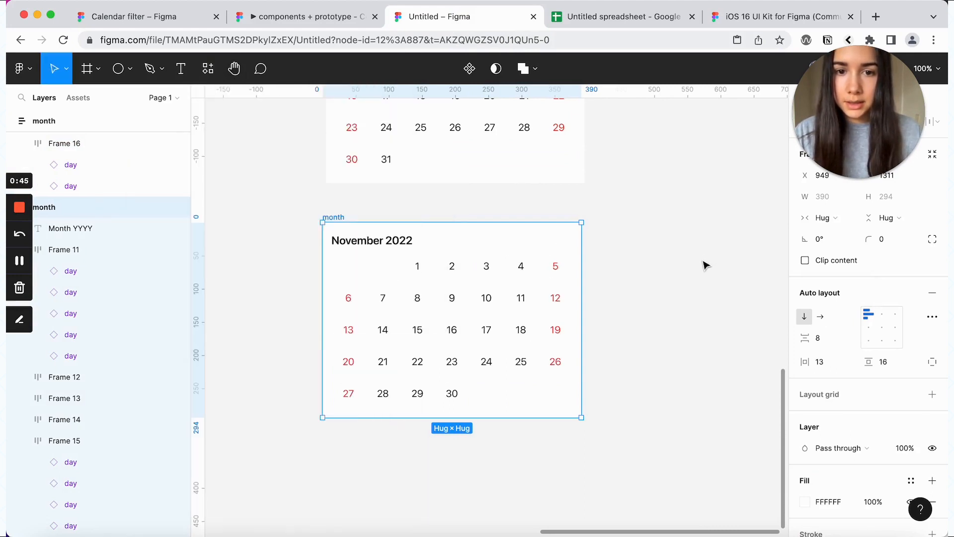
# Step: Wrap the September, October and November 2022 months together in one vertical auto layout frame
pyautogui.scroll(3, 420, 422)
pyautogui.scroll(3, 400, 356)
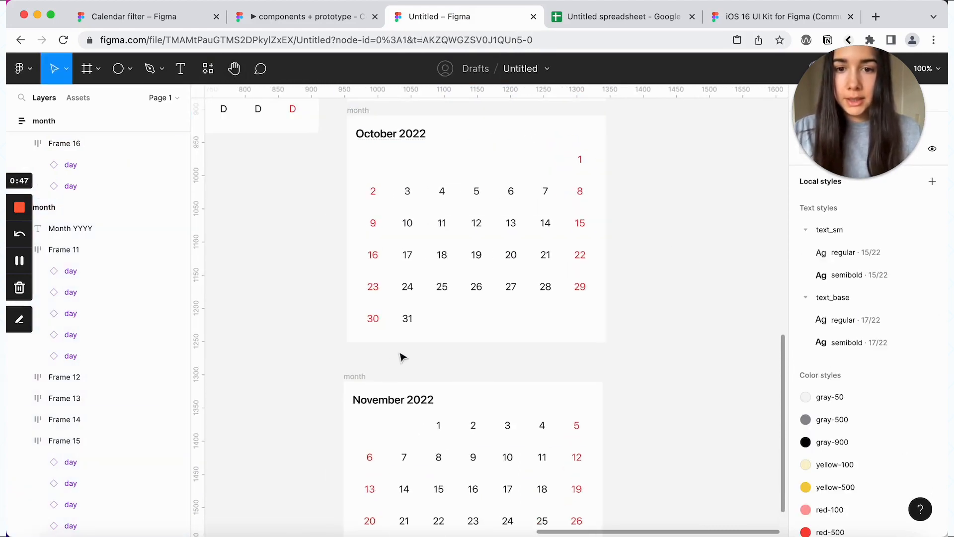
pyautogui.click(352, 378)
pyautogui.keyDown('shift'); pyautogui.click(358, 110); pyautogui.keyUp('shift')
pyautogui.scroll(5, 358, 110)
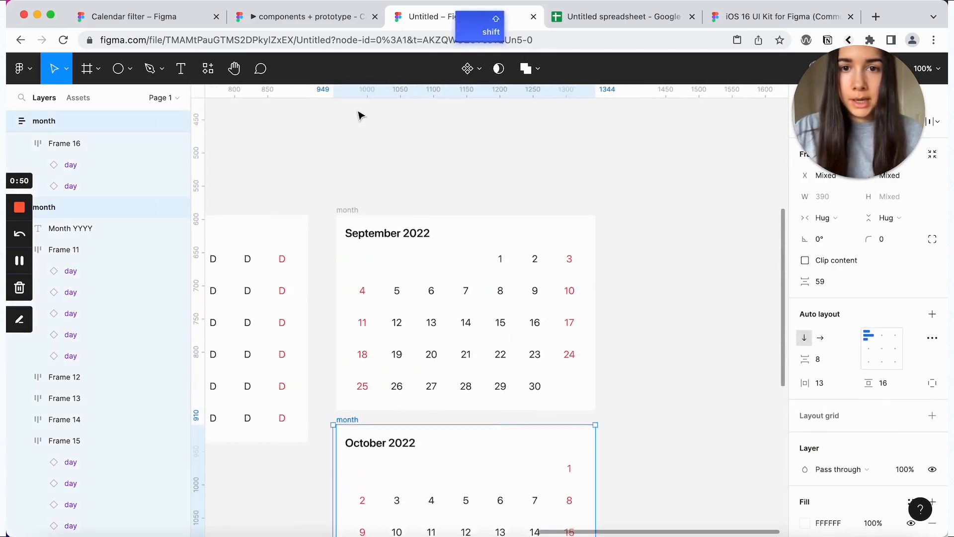
pyautogui.keyDown('shift'); pyautogui.click(354, 247); pyautogui.keyUp('shift')
pyautogui.hotkey('shift', 'a')
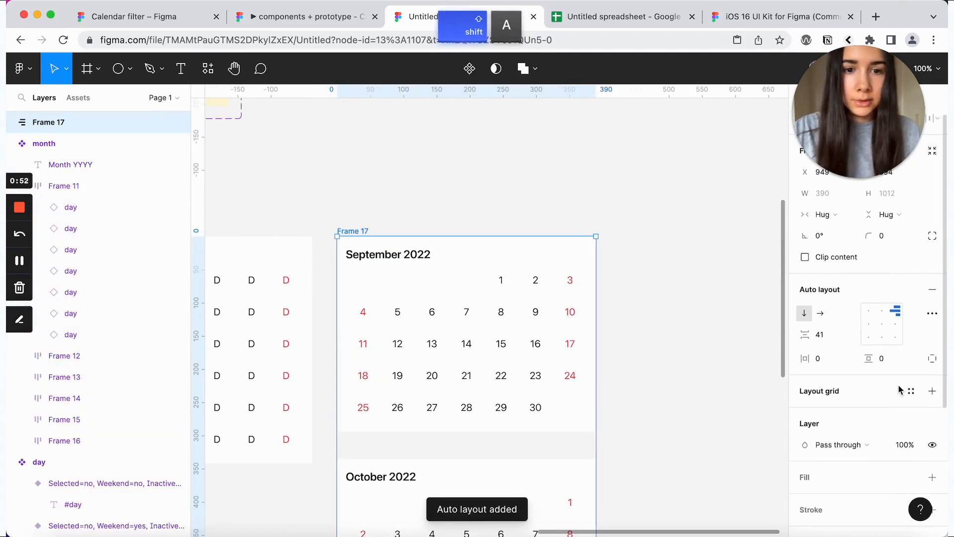
# Step: Set the spacing between the months in the new auto layout frame to 0
pyautogui.click(825, 288)
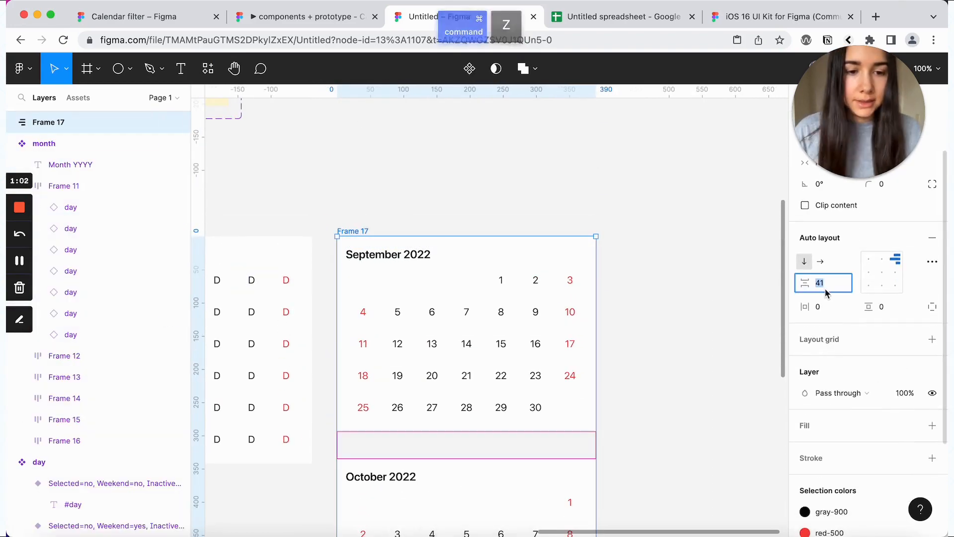
pyautogui.write('0')
pyautogui.press('Return')
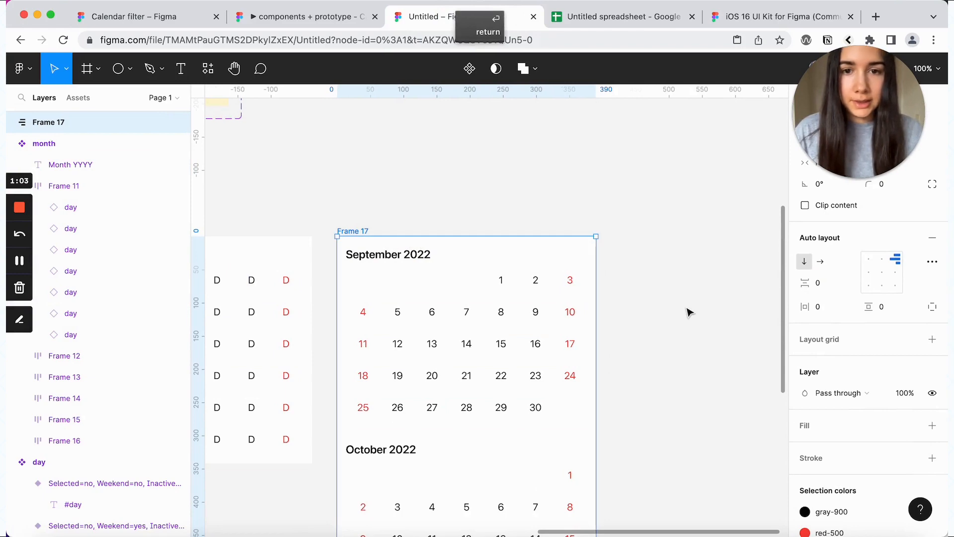
# Step: Move the three-month frame into the iPhone 14 - 1 frame, directly beneath the weekday row and aligned to its sides
pyautogui.click(689, 312)
pyautogui.press('super+minus')
pyautogui.hscroll(-5, 689, 312)
pyautogui.moveTo(718, 219); pyautogui.dragTo(447, 213)
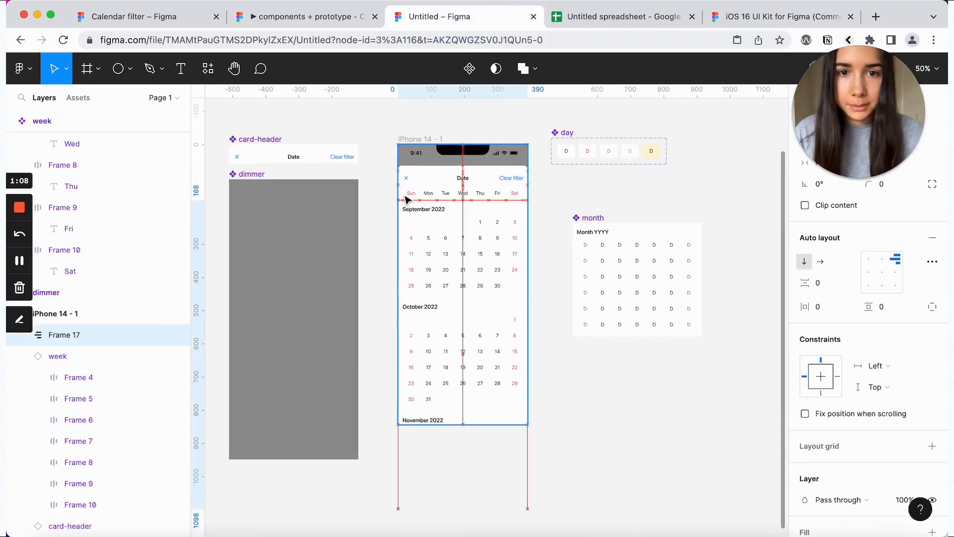
# Step: Move the iPhone 14 - 1 frame down, clear of the components, to about X -24, Y 1701
pyautogui.press('super+minus')
pyautogui.moveTo(473, 198); pyautogui.dragTo(471, 422)
pyautogui.scroll(-5, 470, 422)
pyautogui.hscroll(-2, 469, 422)
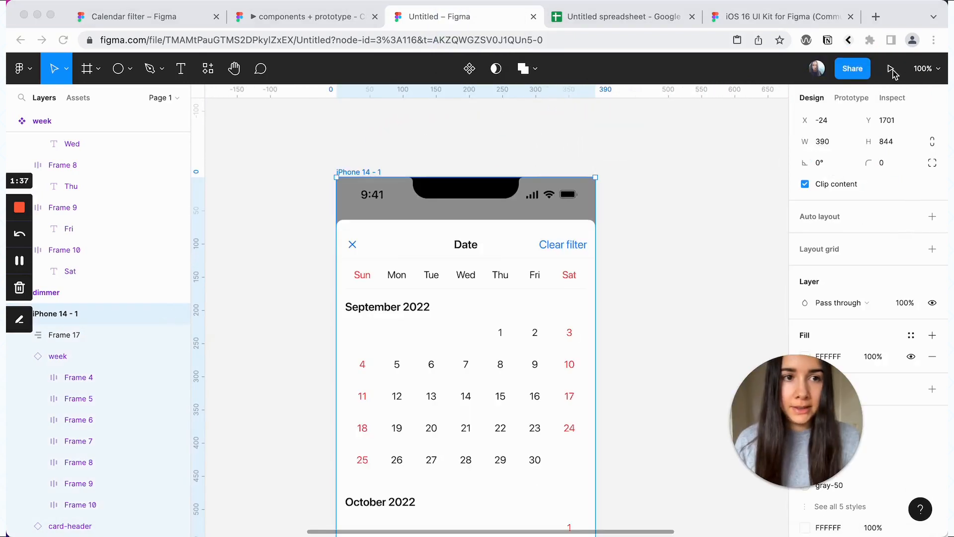
# Step: Preview the iPhone 14 - 1 frame as a prototype and check how its calendar content scrolls
pyautogui.click(892, 70)
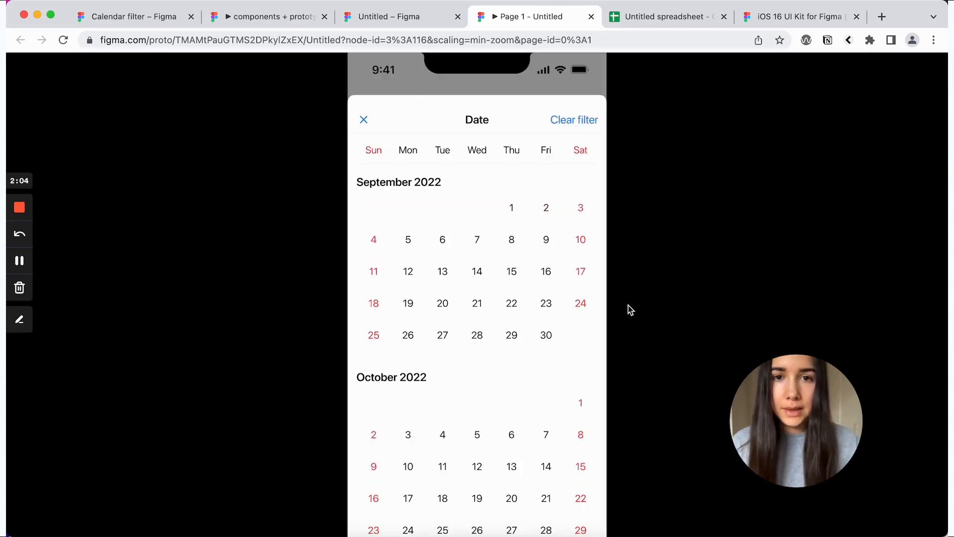
pyautogui.scroll(-3, 601, 323)
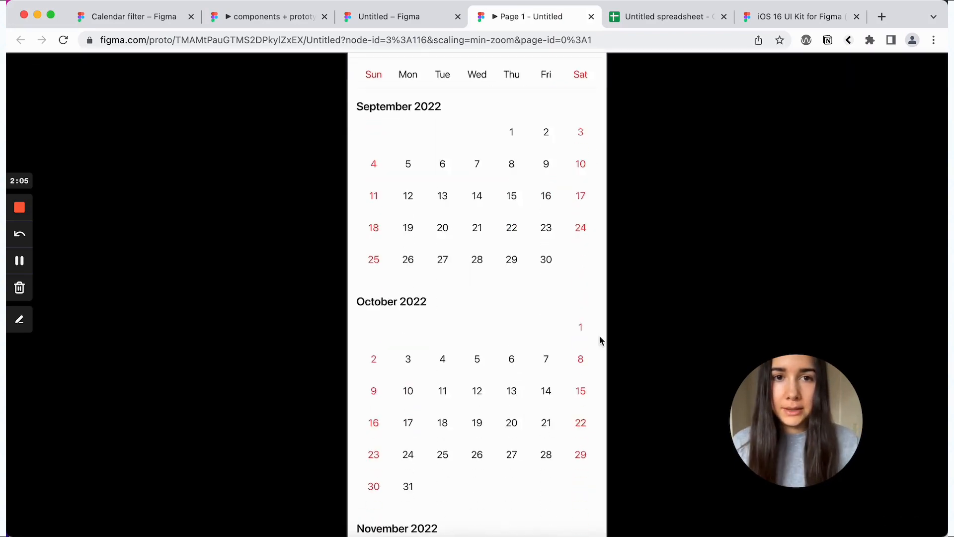
pyautogui.scroll(2, 600, 341)
pyautogui.scroll(1, 601, 340)
pyautogui.scroll(-1, 601, 341)
pyautogui.scroll(1, 591, 328)
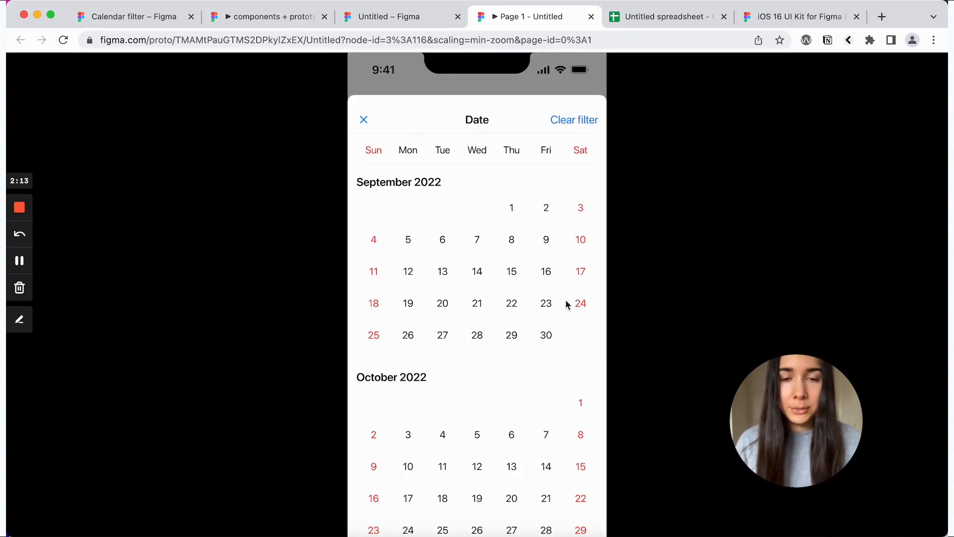
# Step: Return to the untitled design file and set the iPhone 14 - 1 frame's overflow scrolling to Vertical scrolling
pyautogui.click(373, 18)
pyautogui.click(717, 228)
pyautogui.click(374, 174)
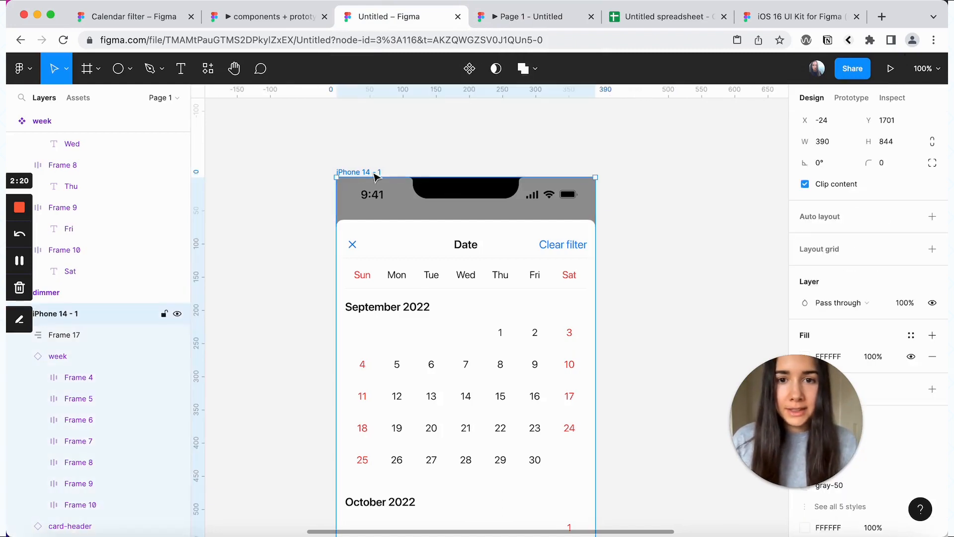
pyautogui.click(859, 98)
pyautogui.click(840, 158)
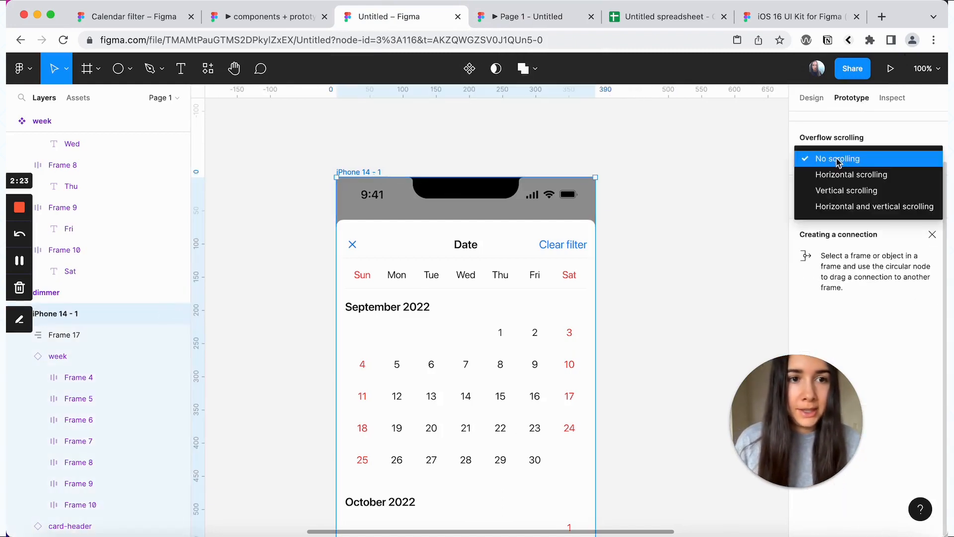
pyautogui.click(881, 192)
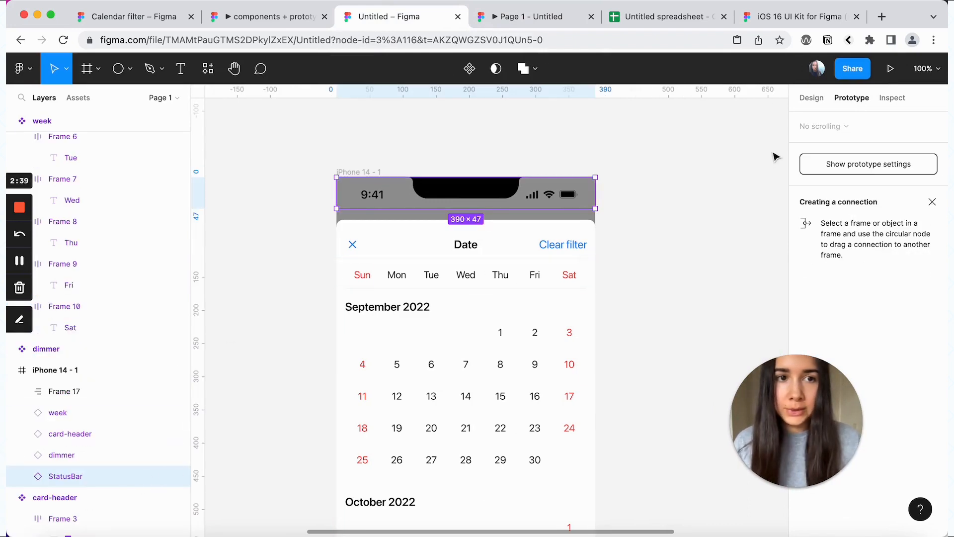
# Step: Fix the position of the StatusBar and card-header layers in the iPhone 14 - 1 frame when scrolling
pyautogui.click(811, 98)
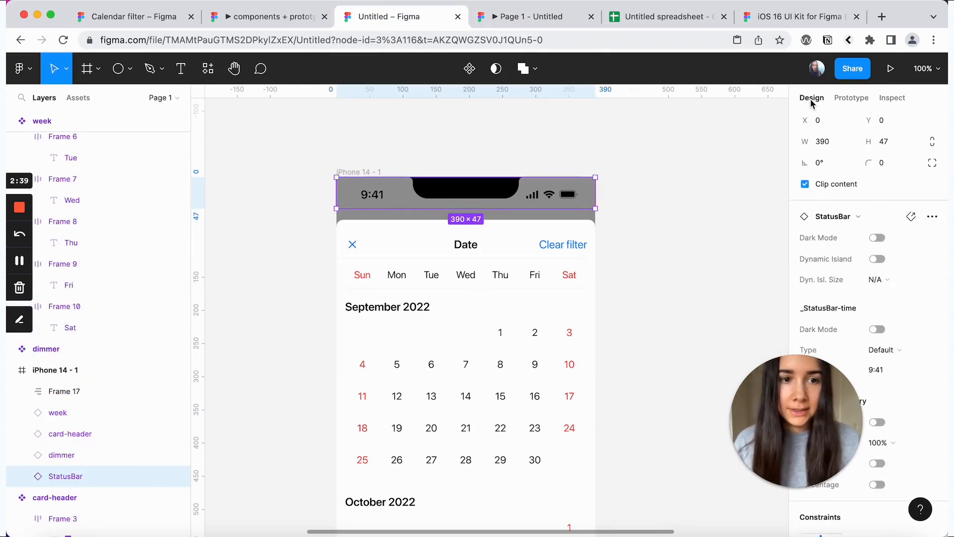
pyautogui.scroll(-10, 849, 230)
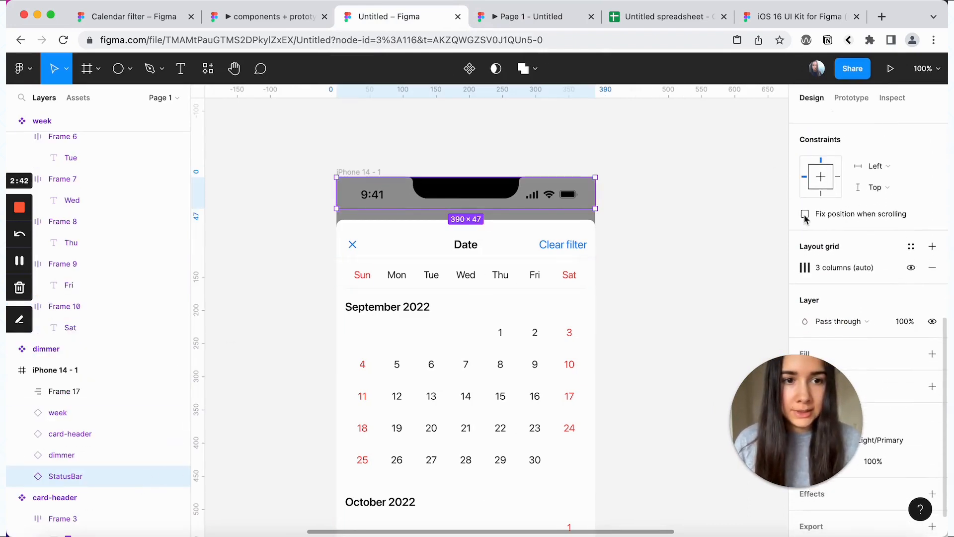
pyautogui.click(805, 215)
pyautogui.scroll(-2, 91, 449)
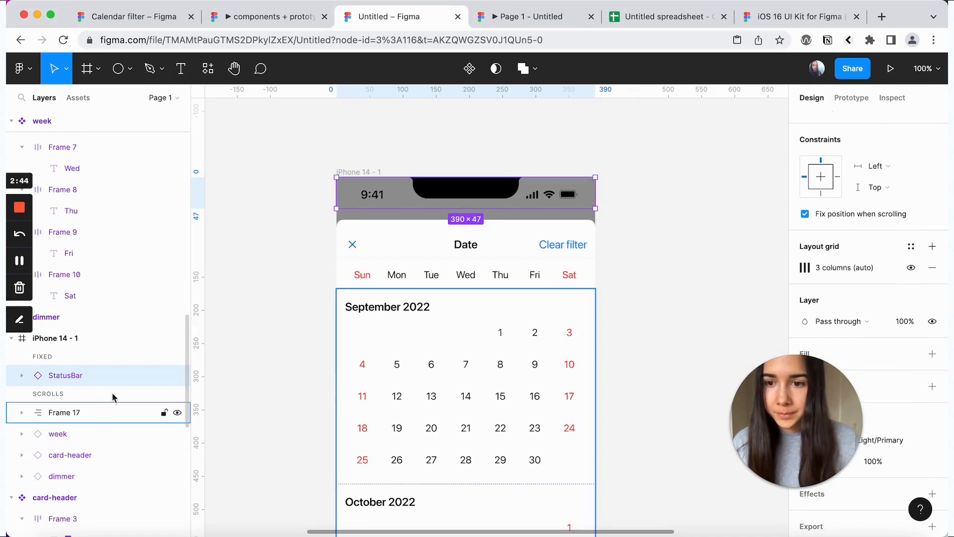
pyautogui.click(100, 440)
pyautogui.click(102, 454)
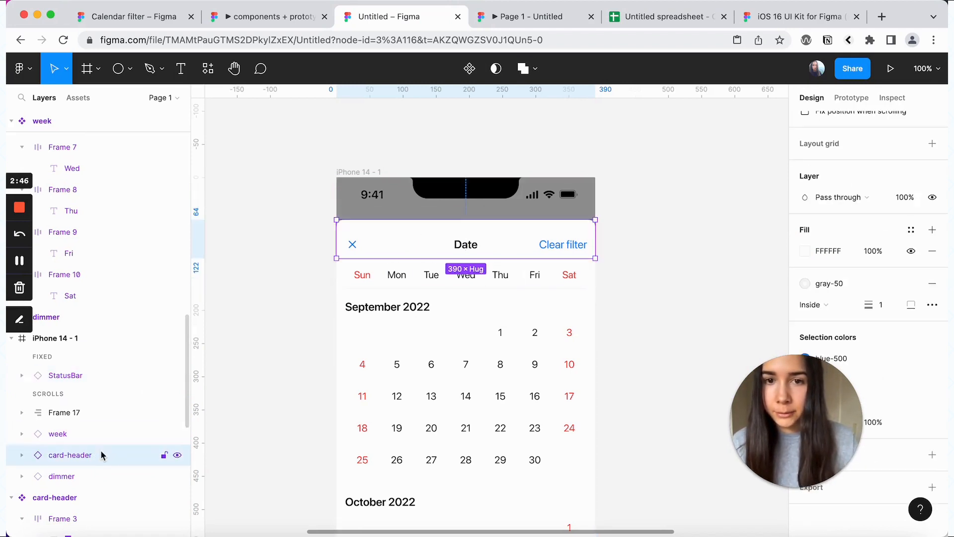
pyautogui.scroll(3, 845, 208)
pyautogui.click(805, 188)
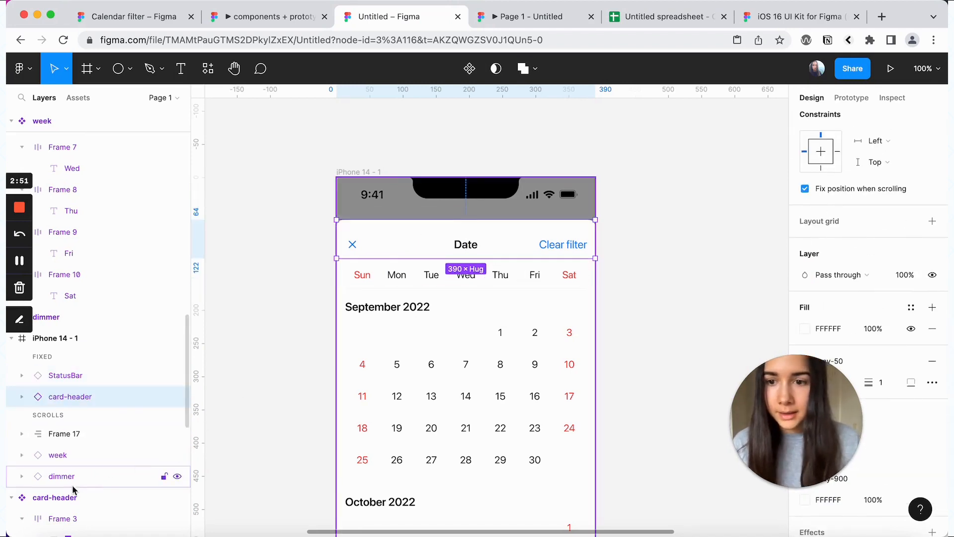
# Step: Fix the position of the week and dimmer layers in the iPhone 14 - 1 frame when scrolling
pyautogui.click(72, 458)
pyautogui.click(810, 192)
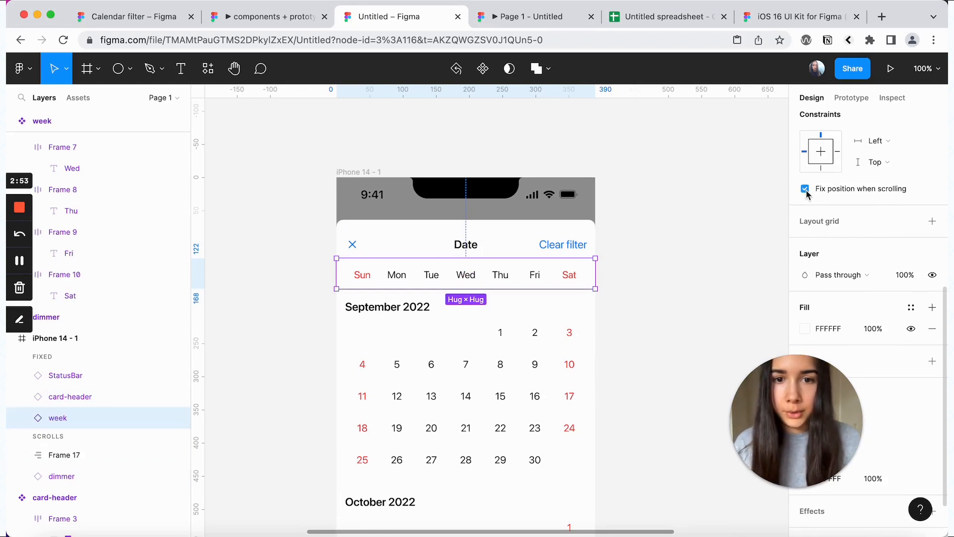
pyautogui.click(67, 456)
pyautogui.click(79, 480)
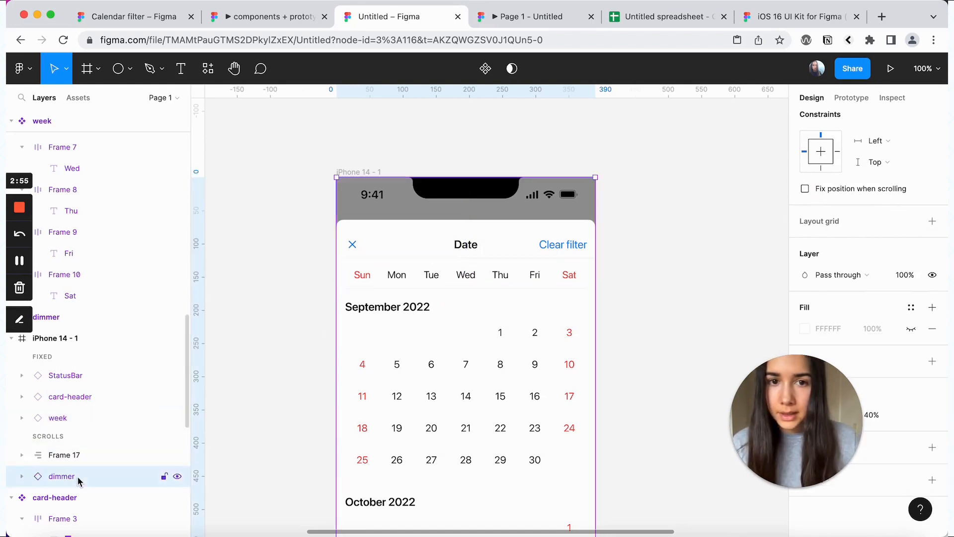
pyautogui.scroll(1, 787, 237)
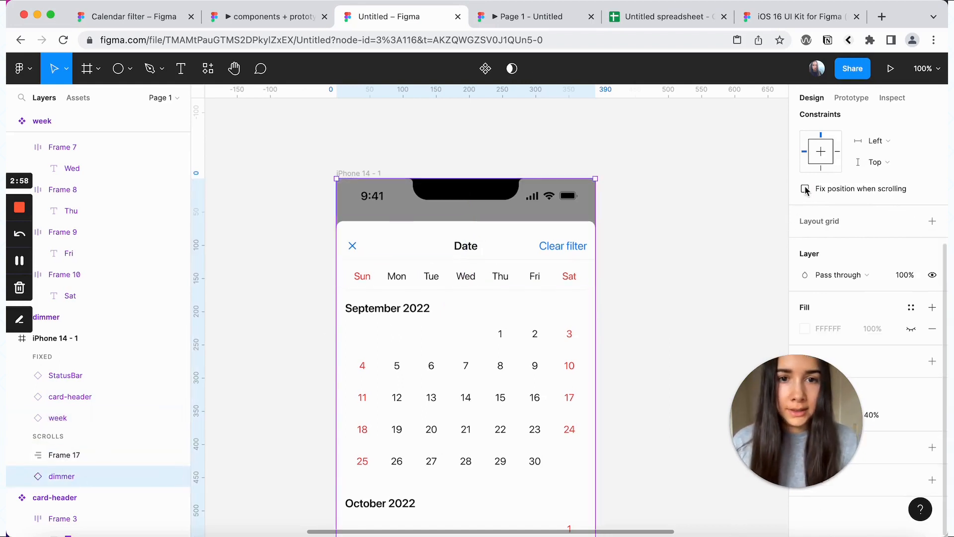
pyautogui.click(805, 190)
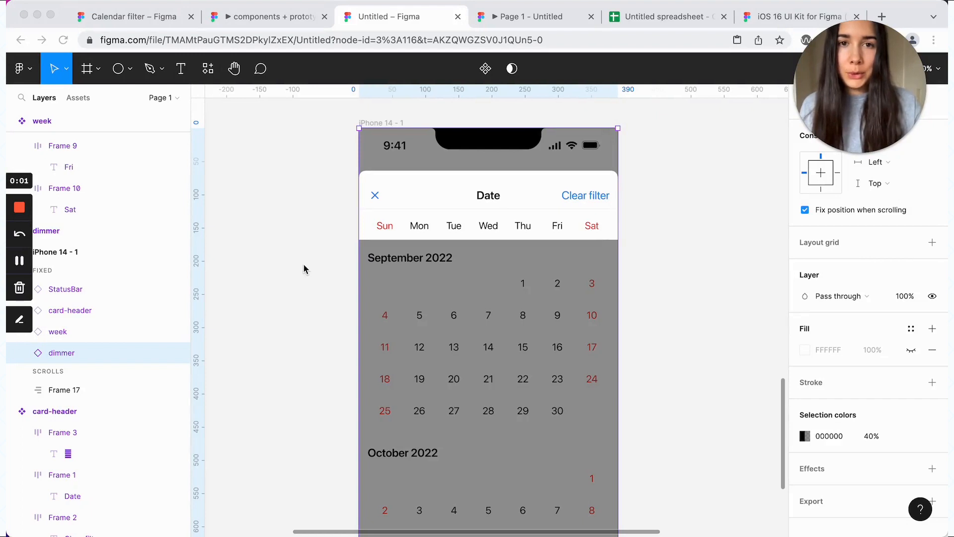
# Step: Shorten the dimmer to a height of 168 so that it ends at the weekday row's lower edge
pyautogui.scroll(-5, 304, 269)
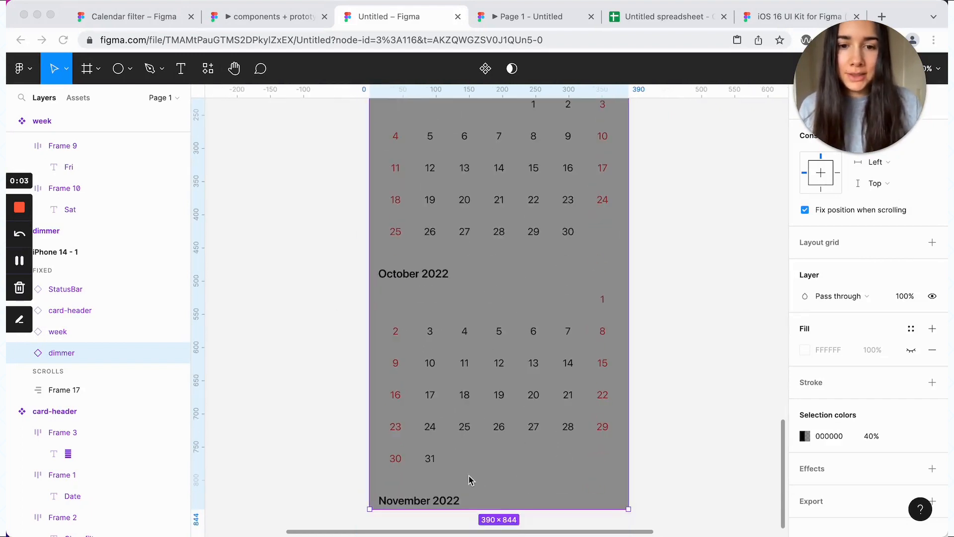
pyautogui.moveTo(466, 509); pyautogui.dragTo(488, 271)
pyautogui.scroll(6, 487, 277)
pyautogui.moveTo(595, 499); pyautogui.dragTo(595, 291)
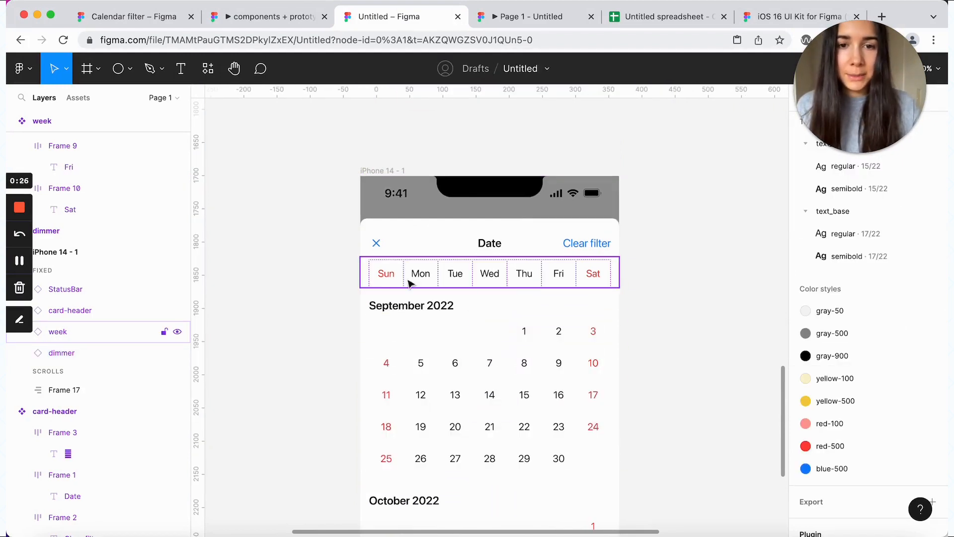
# Step: Switch to the prototype preview and check how the months scroll behind the fixed status bar, header and weekday row
pyautogui.click(542, 19)
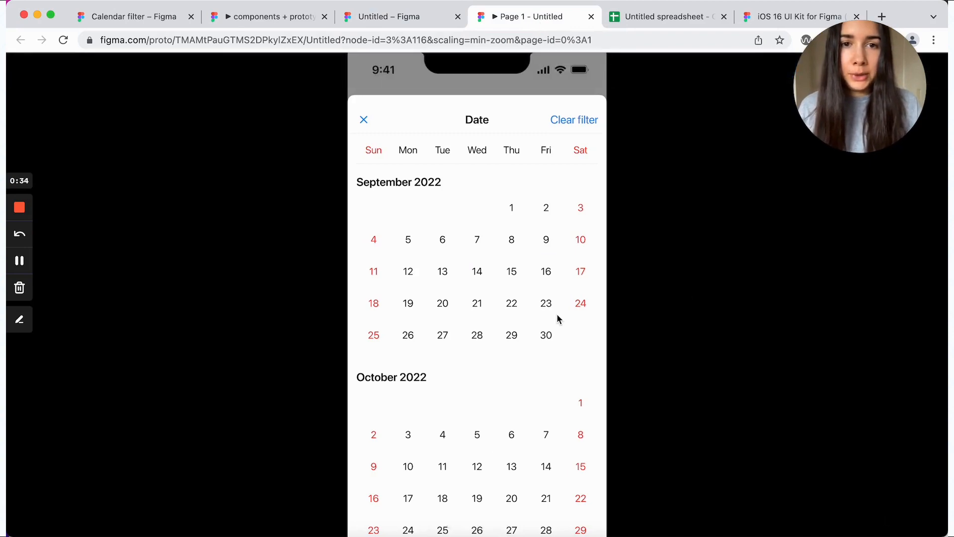
pyautogui.scroll(-5, 556, 314)
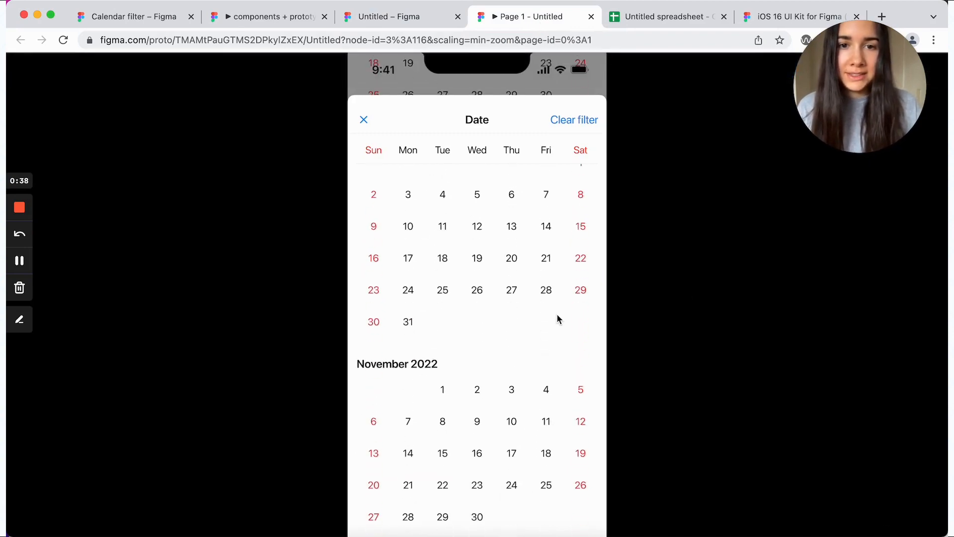
pyautogui.scroll(5, 556, 314)
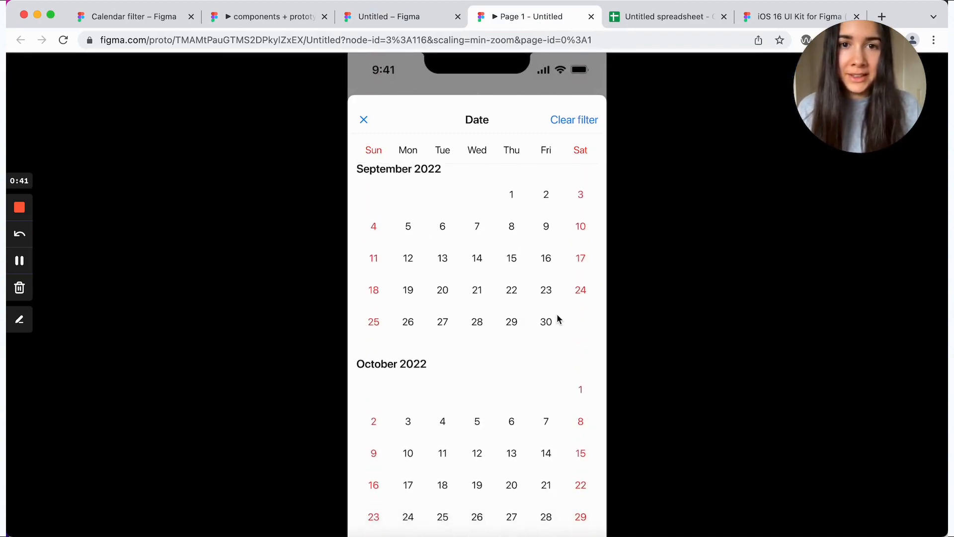
pyautogui.scroll(1, 557, 319)
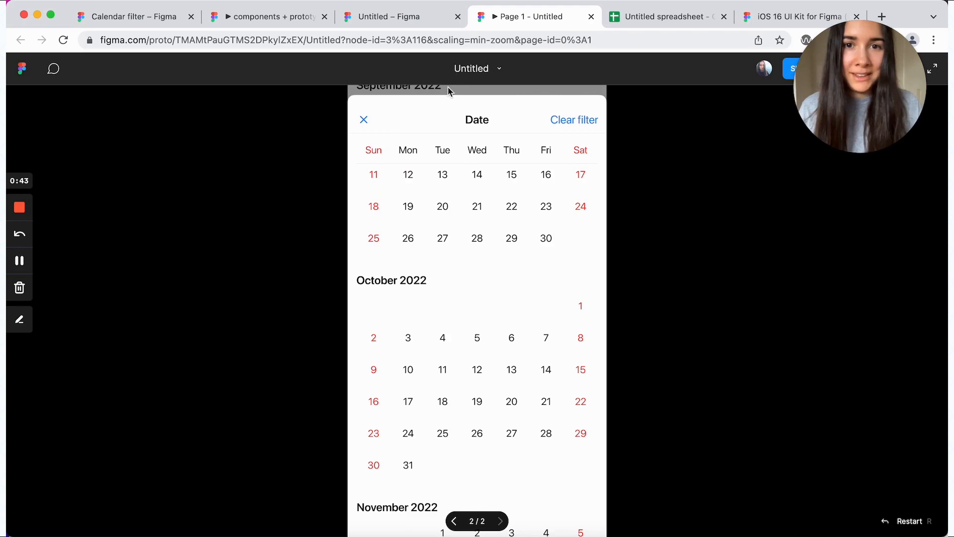
pyautogui.scroll(4, 536, 294)
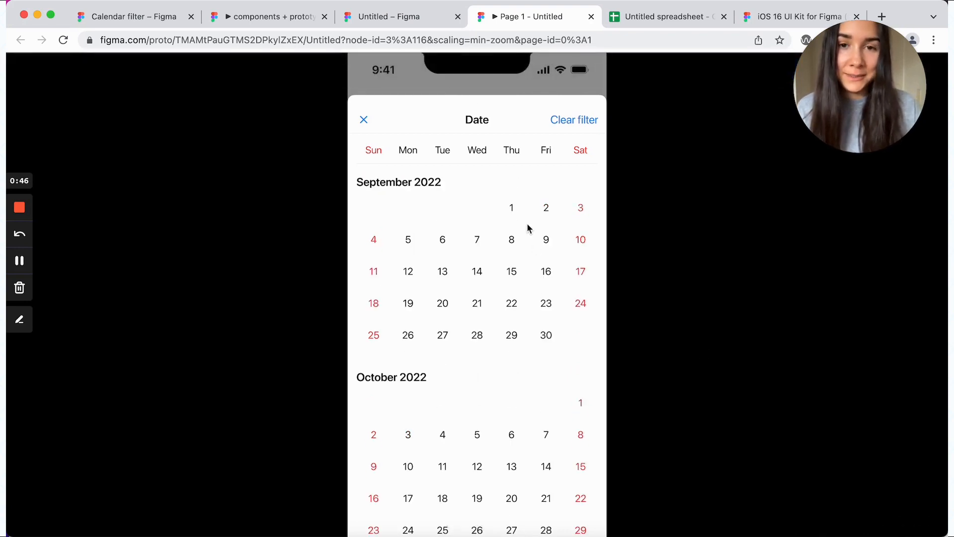
# Step: Back in the untitled design file, extend the white-filled StatusBar to the weekday row's lower edge and layer it below week
pyautogui.click(433, 19)
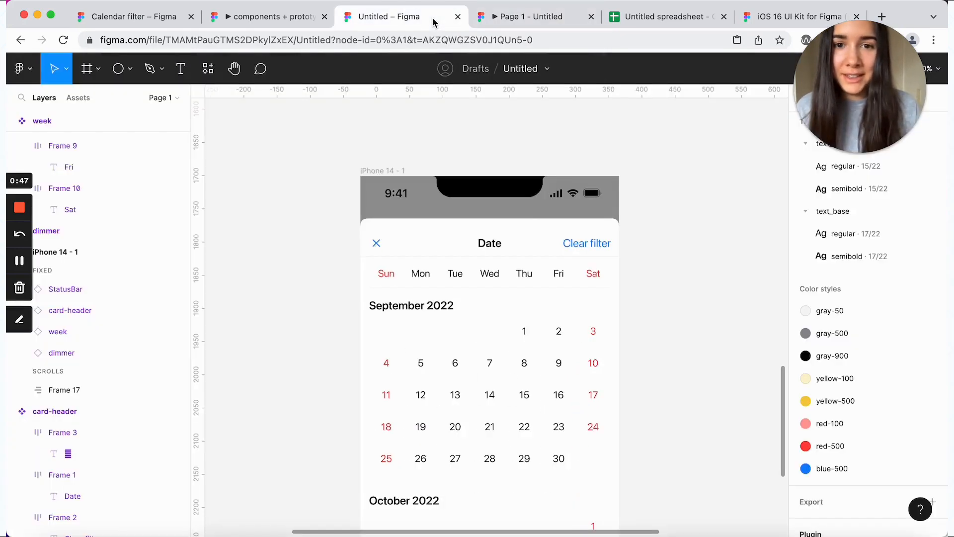
pyautogui.click(500, 192)
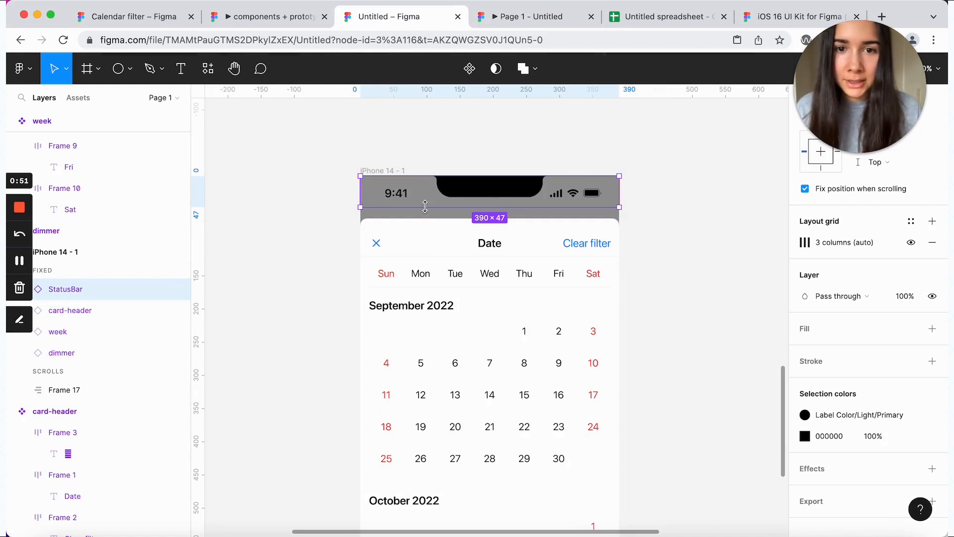
pyautogui.moveTo(425, 207); pyautogui.dragTo(440, 287)
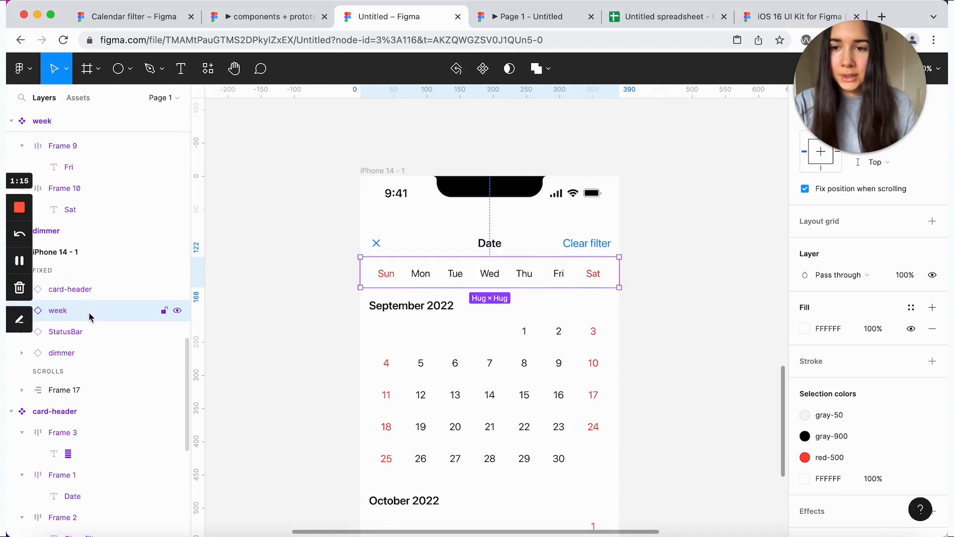
# Step: Move the dimmer layer above StatusBar among the fixed layers of the iPhone 14 - 1 frame
pyautogui.click(82, 289)
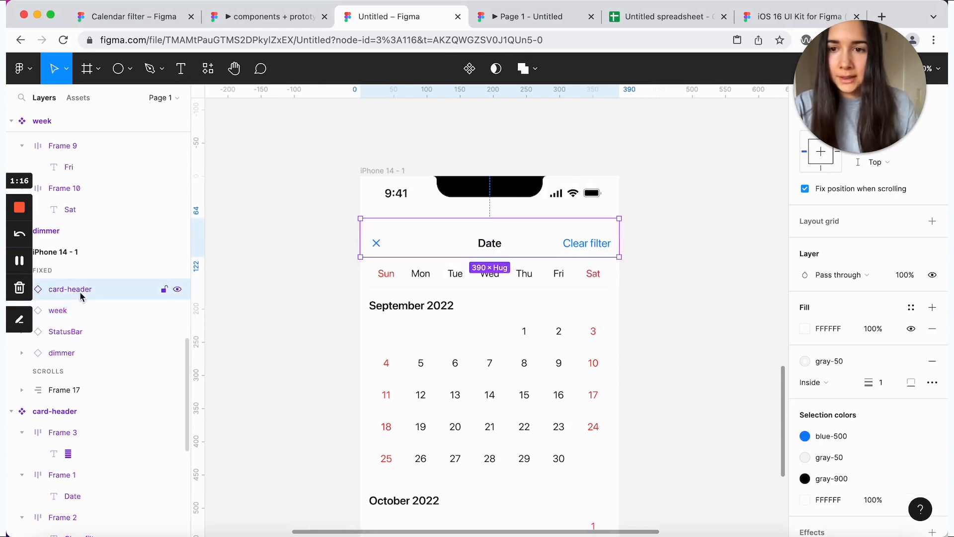
pyautogui.click(84, 354)
pyautogui.moveTo(84, 354); pyautogui.dragTo(76, 328)
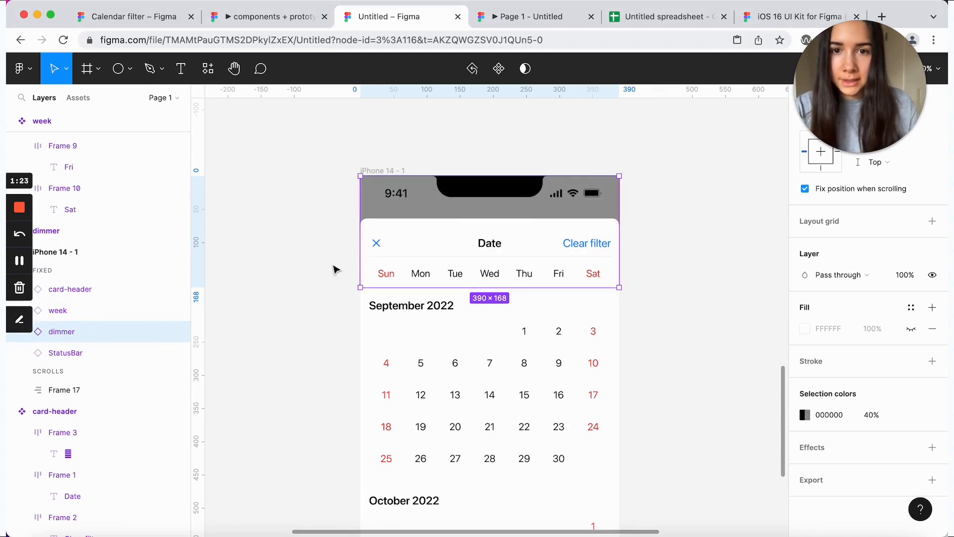
pyautogui.click(335, 268)
# Step: Preview the prototype again and check whether the scrolling dates still show behind the status bar area
pyautogui.press('super+alt+Return')
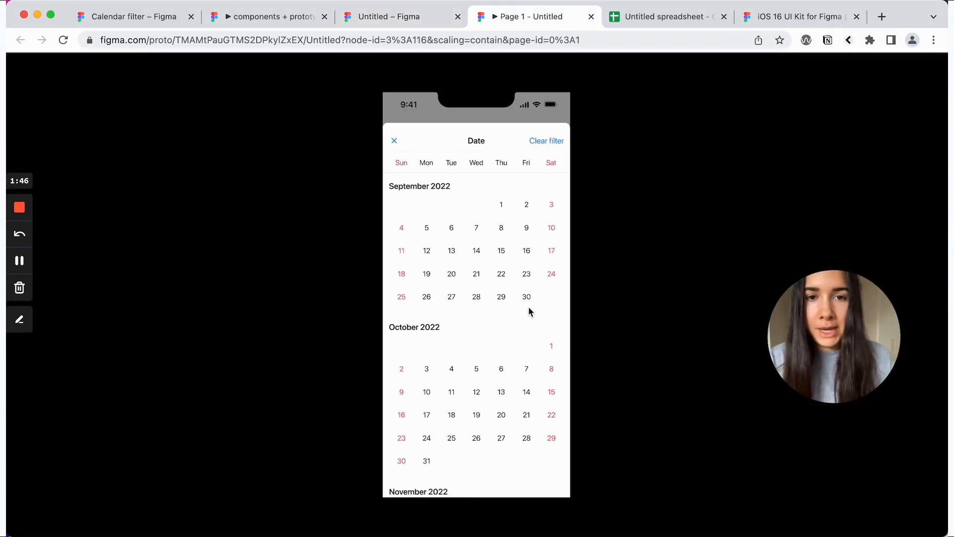
pyautogui.scroll(-3, 529, 307)
pyautogui.scroll(3, 529, 312)
pyautogui.scroll(-3, 529, 311)
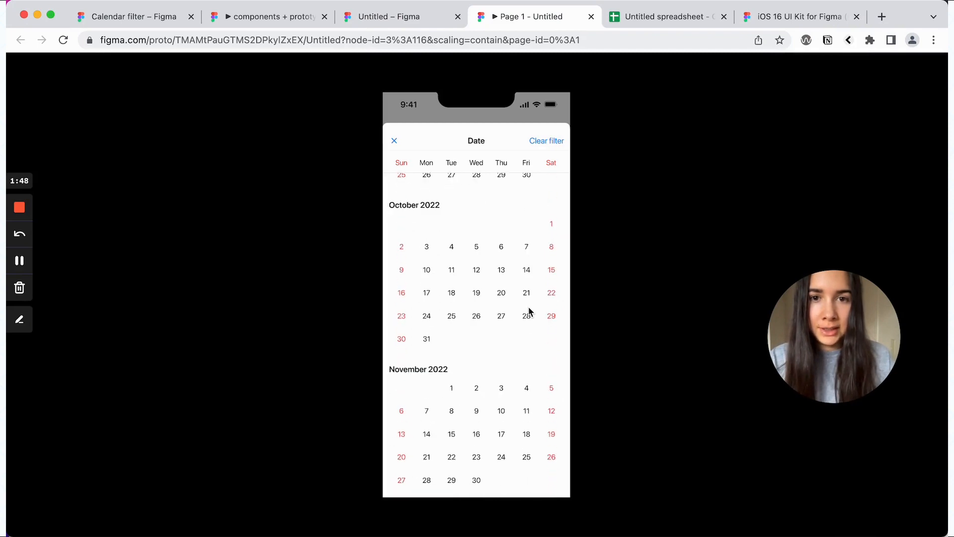
# Step: In the untitled design file, set separate top and bottom padding on the three-month Frame 17, with 16 at the top
pyautogui.click(415, 25)
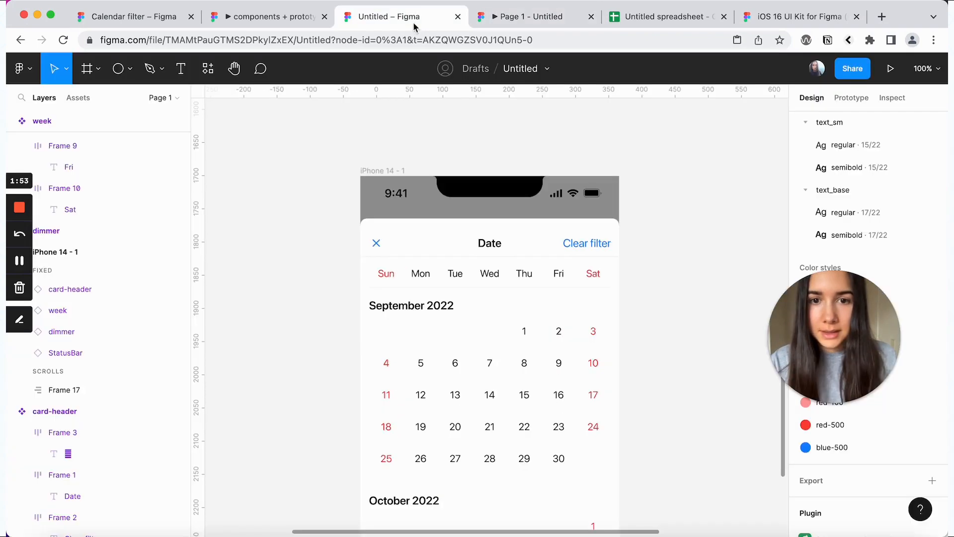
pyautogui.scroll(-5, 289, 266)
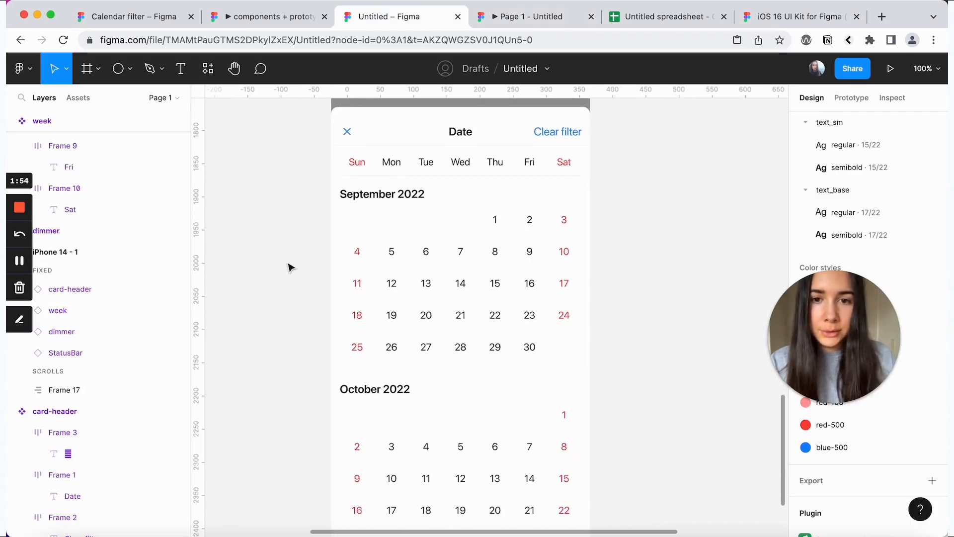
pyautogui.click(430, 303)
pyautogui.moveTo(834, 321); pyautogui.dragTo(735, 457)
pyautogui.scroll(3, 858, 259)
pyautogui.scroll(2, 858, 259)
pyautogui.click(895, 259)
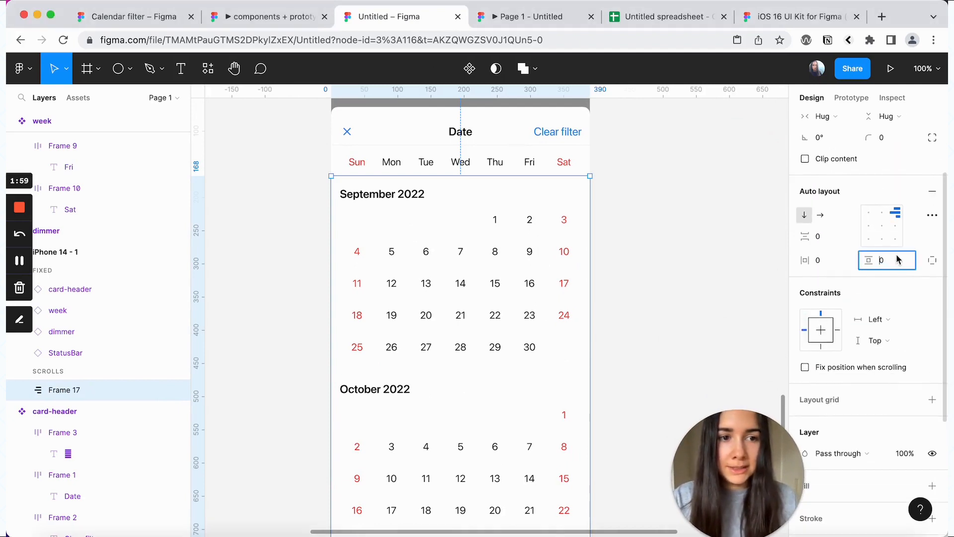
pyautogui.write('16, 9')
pyautogui.press('Return')
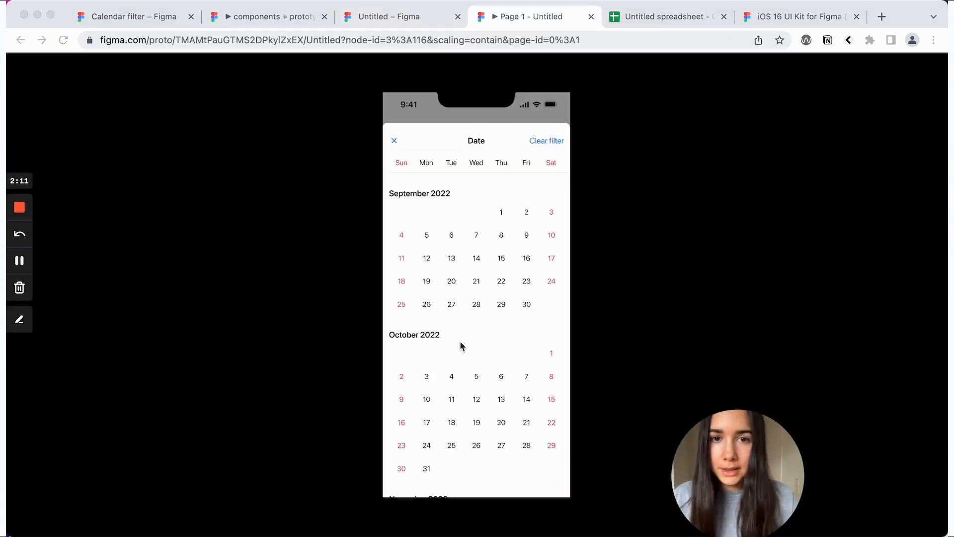
# Step: Check the padded calendar's scrolling in the preview and examine the Save button in the components reference prototype
pyautogui.scroll(-5, 461, 341)
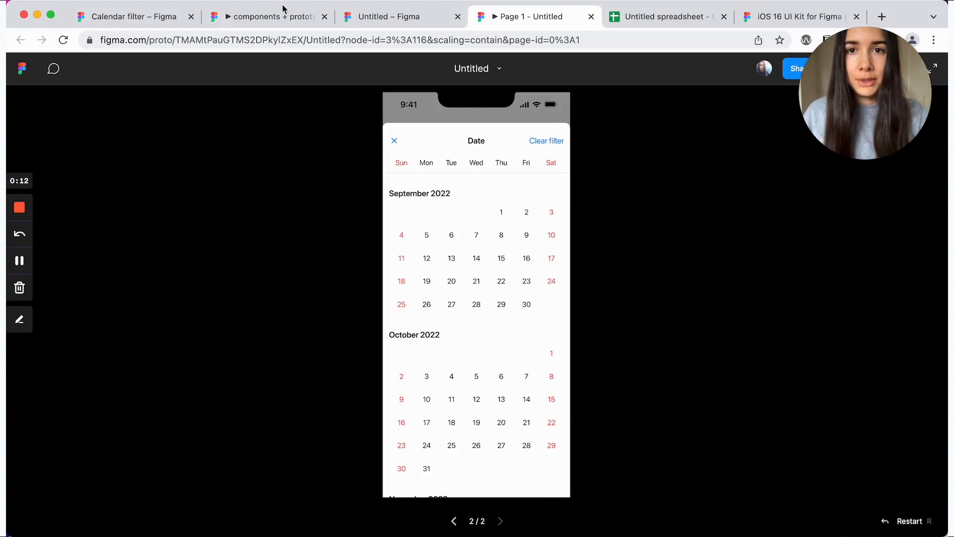
pyautogui.click(285, 11)
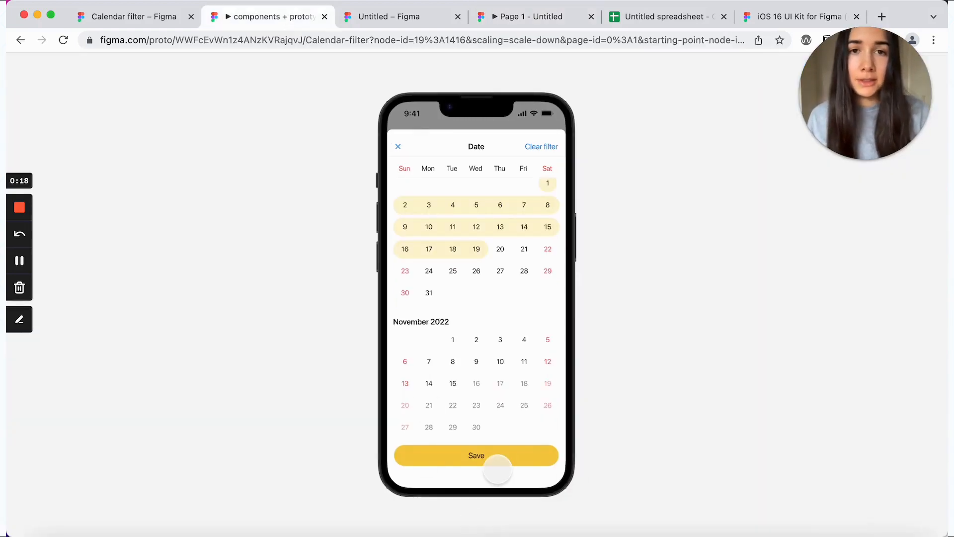
# Step: Return to the untitled design file and add the text "Save" on the empty canvas beside the iPhone 14 - 1 frame
pyautogui.click(392, 16)
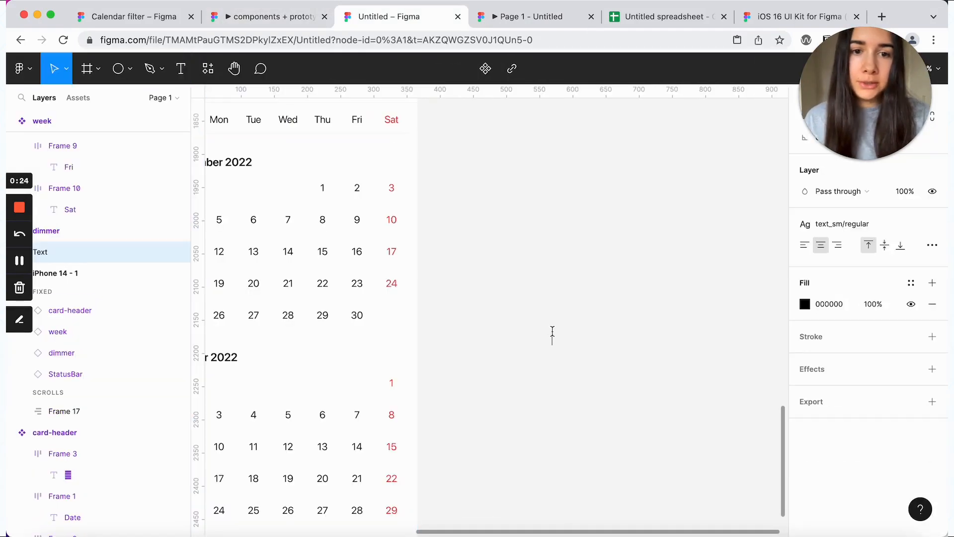
pyautogui.write('Save')
pyautogui.press('Escape')
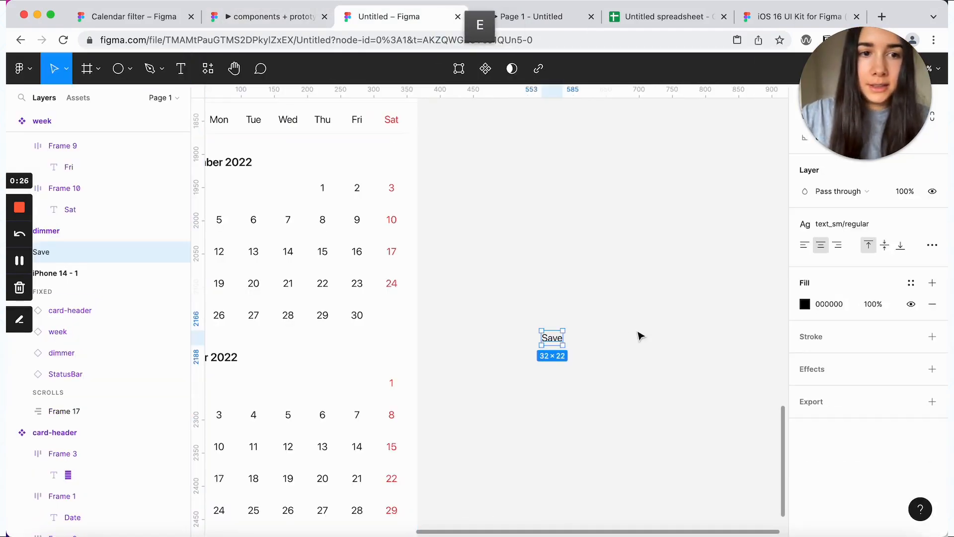
# Step: Apply the text_base/regular text style and the gray-900 color style to the Save text
pyautogui.click(861, 226)
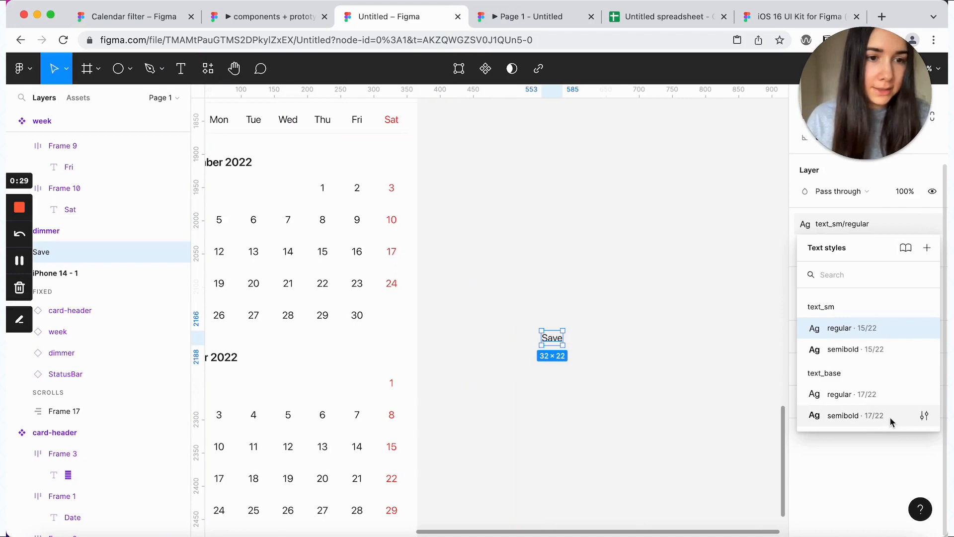
pyautogui.click(852, 394)
pyautogui.click(910, 281)
pyautogui.click(858, 362)
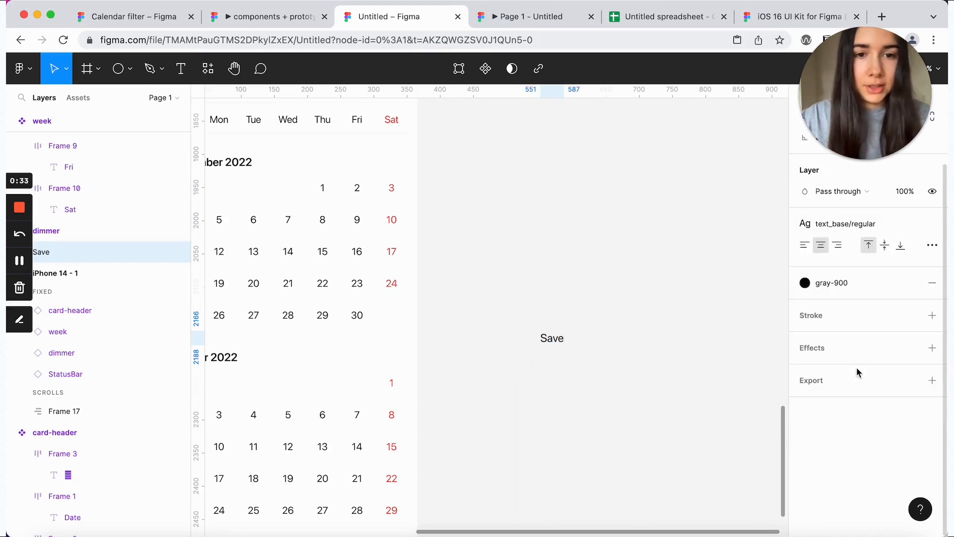
# Step: Wrap the Save text in an auto layout frame and set its vertical padding to 12
pyautogui.hotkey('shift', 'a')
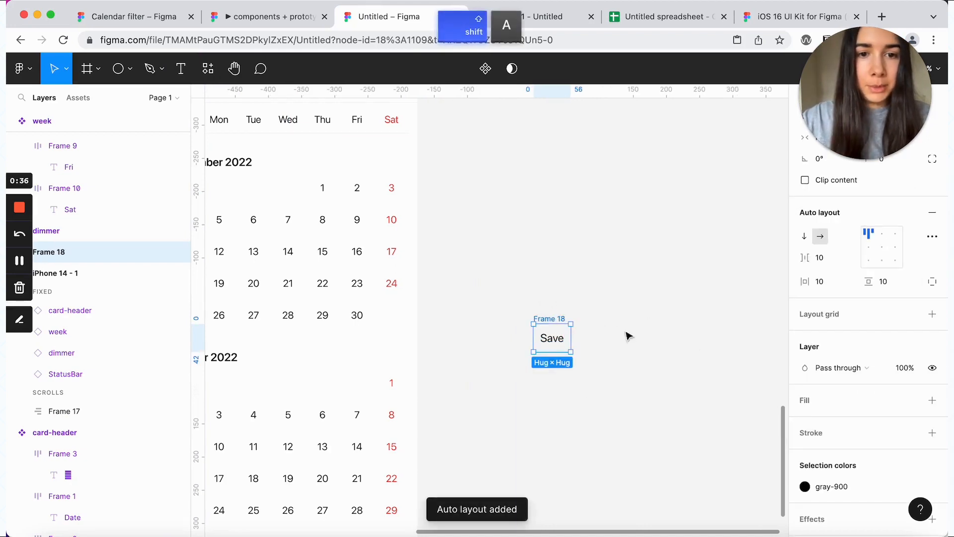
pyautogui.click(897, 298)
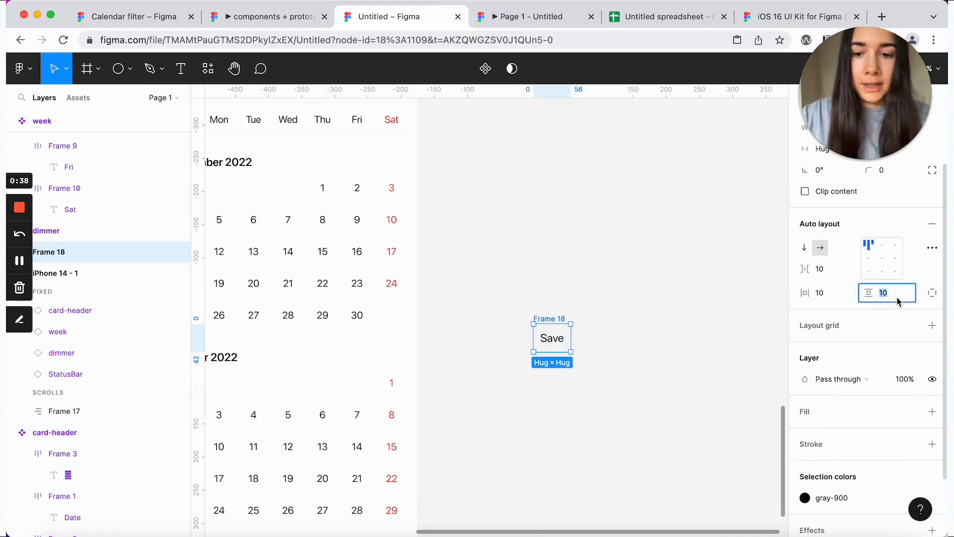
pyautogui.write('12')
pyautogui.press('Return')
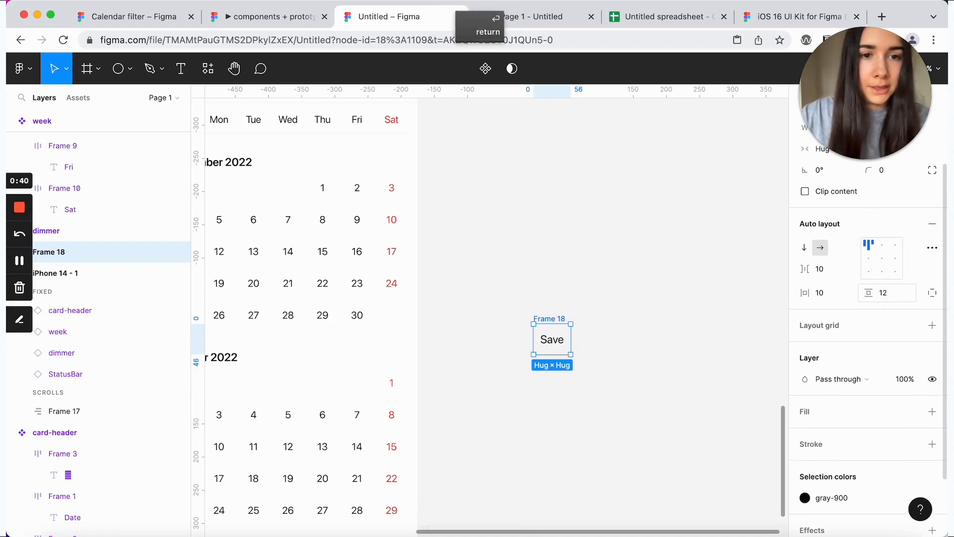
# Step: Center the Save text within its auto layout frame and set the frame's width to 364
pyautogui.moveTo(571, 340); pyautogui.dragTo(734, 345)
pyautogui.scroll(3, 733, 345)
pyautogui.click(882, 318)
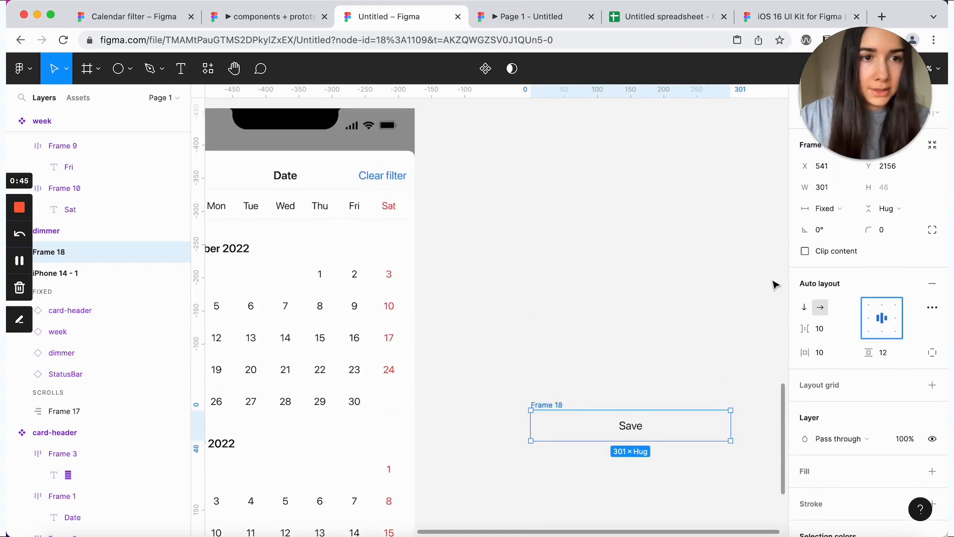
pyautogui.scroll(2, 773, 284)
pyautogui.write('3')
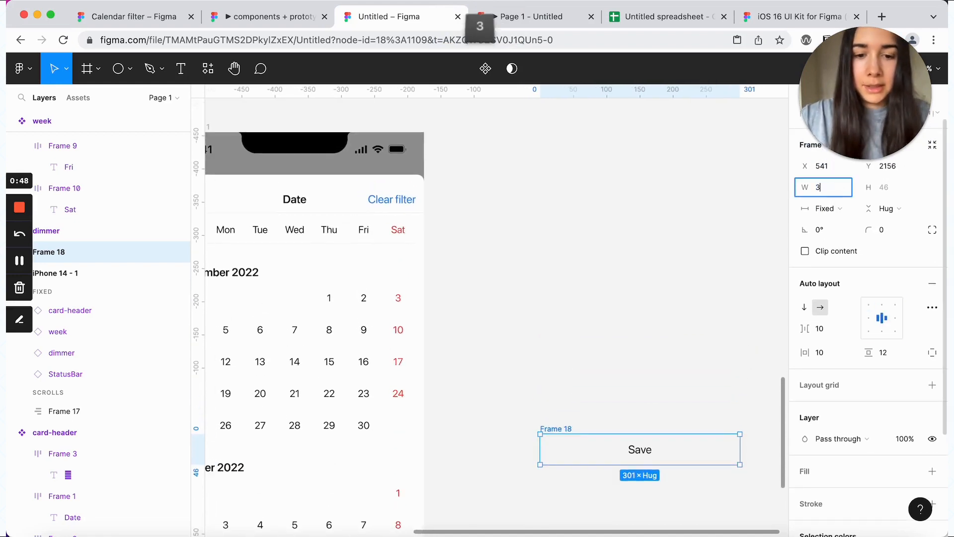
pyautogui.write('64')
pyautogui.press('Return')
# Step: Fill the Save frame with the yellow-500 color style and set its corner radius to 50
pyautogui.scroll(-2, 763, 323)
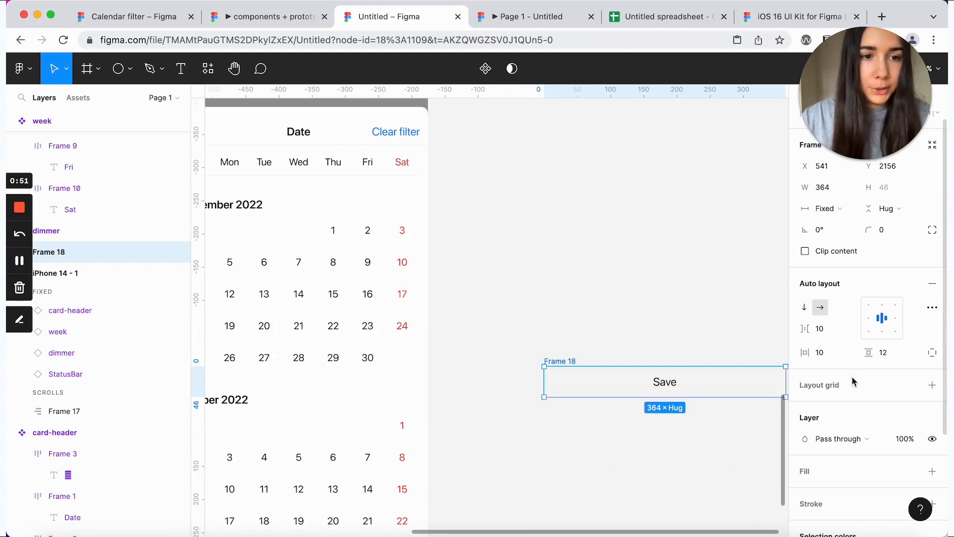
pyautogui.scroll(-3, 852, 383)
pyautogui.click(912, 363)
pyautogui.click(902, 442)
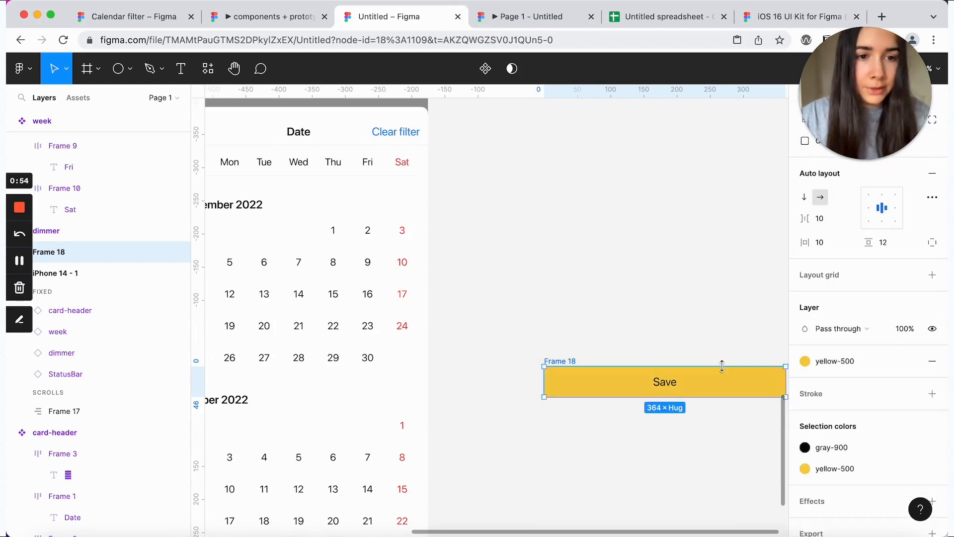
pyautogui.scroll(3, 839, 394)
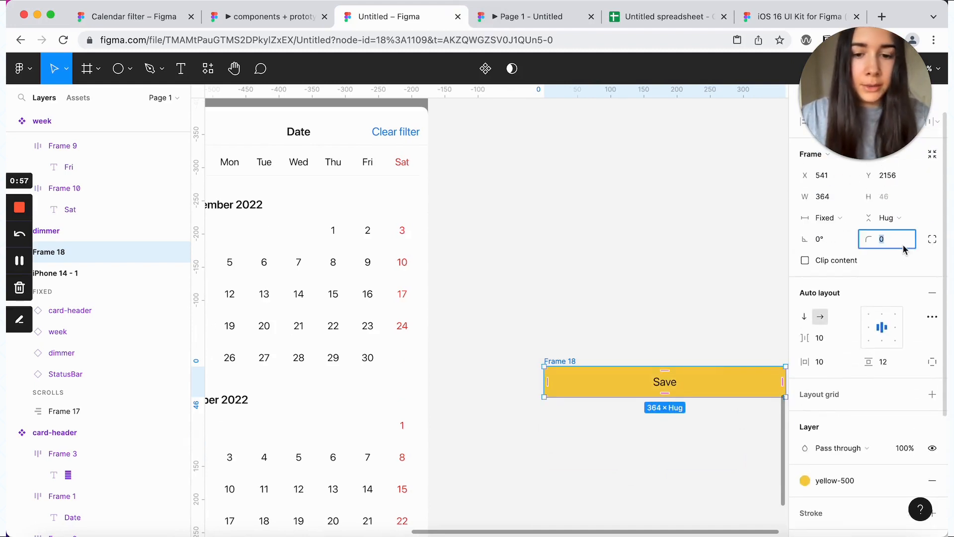
pyautogui.write('50')
pyautogui.press('Return')
# Step: Rename the Save frame as button and turn it into a component
pyautogui.scroll(-1, 559, 405)
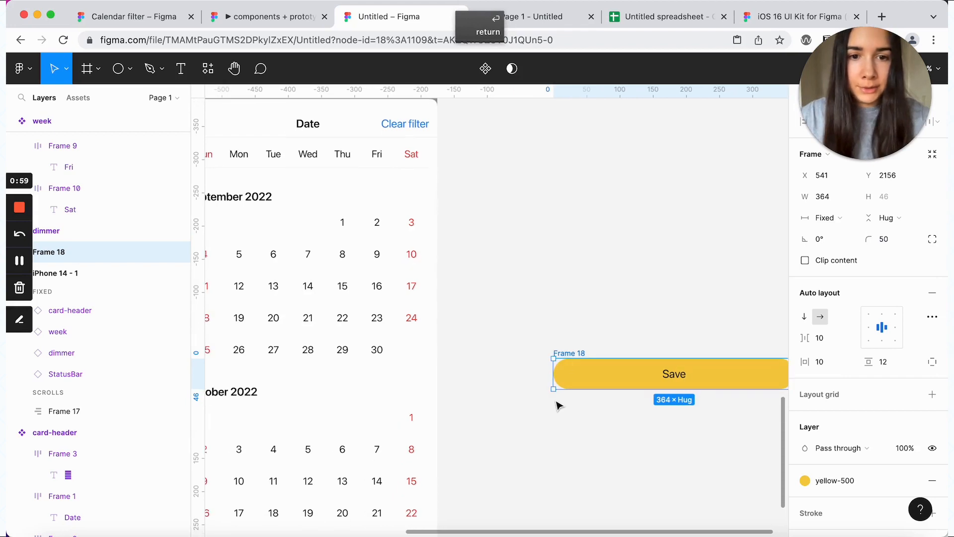
pyautogui.doubleClick(578, 356)
pyautogui.write('button')
pyautogui.click(560, 333)
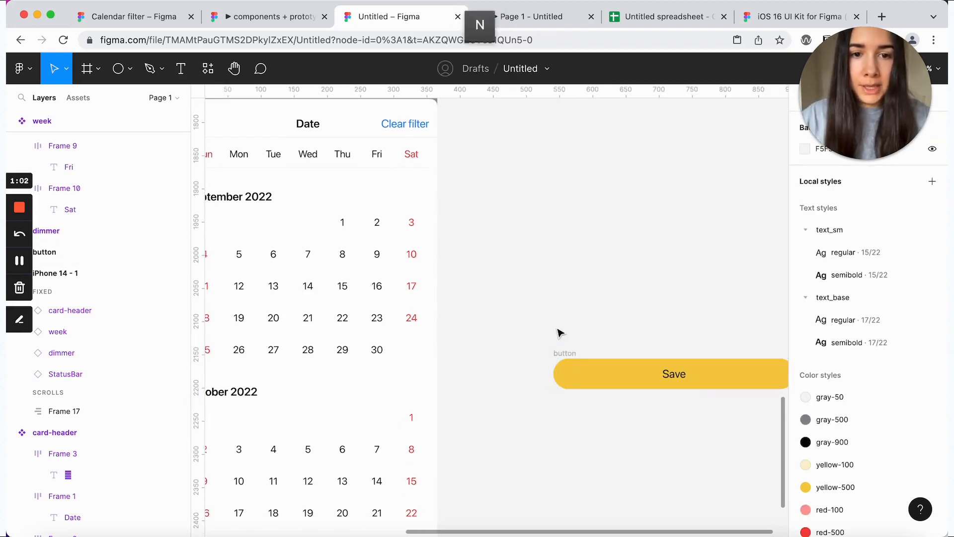
pyautogui.click(565, 366)
pyautogui.click(486, 68)
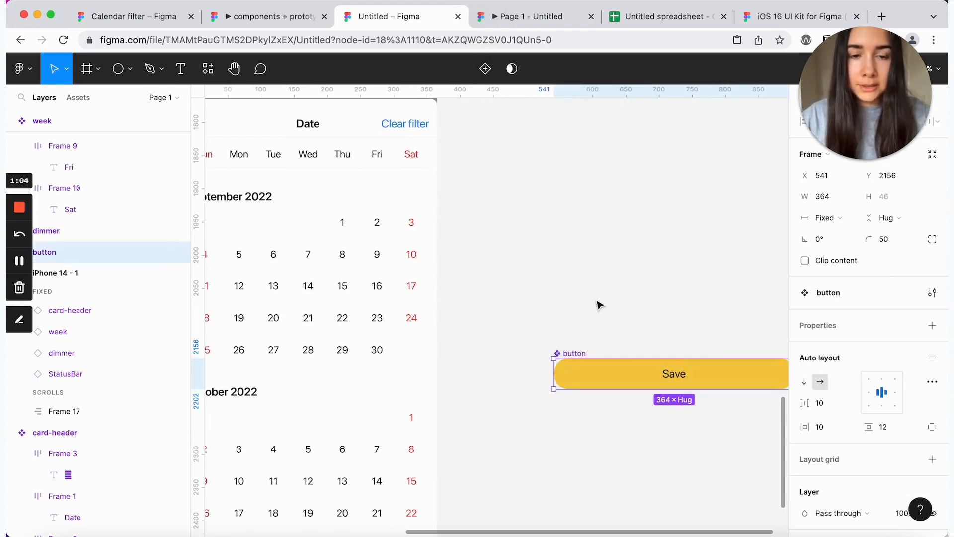
# Step: Place a copy of the button component below the original and move it into the iPhone 14 - 1 frame's fixed layers
pyautogui.scroll(1, 600, 305)
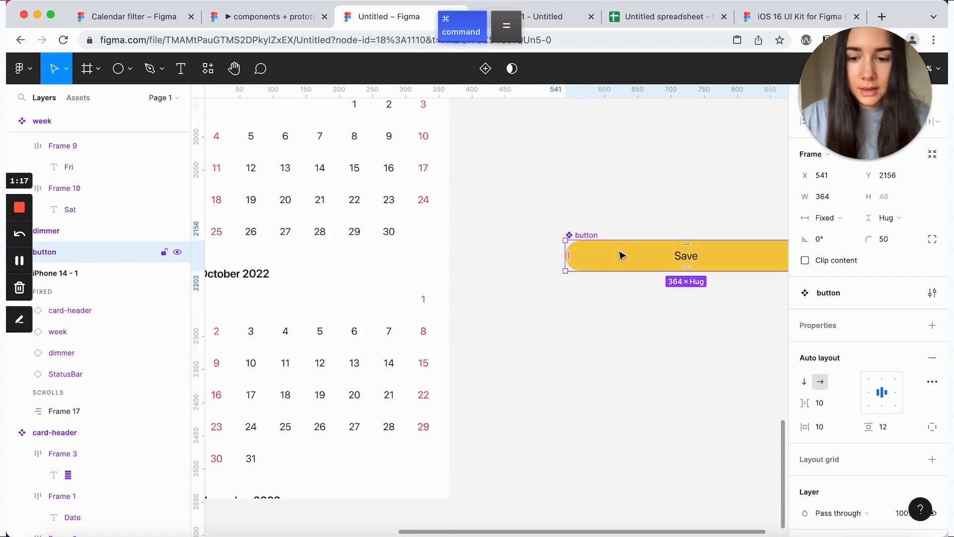
pyautogui.moveTo(622, 254); pyautogui.dragTo(621, 360)
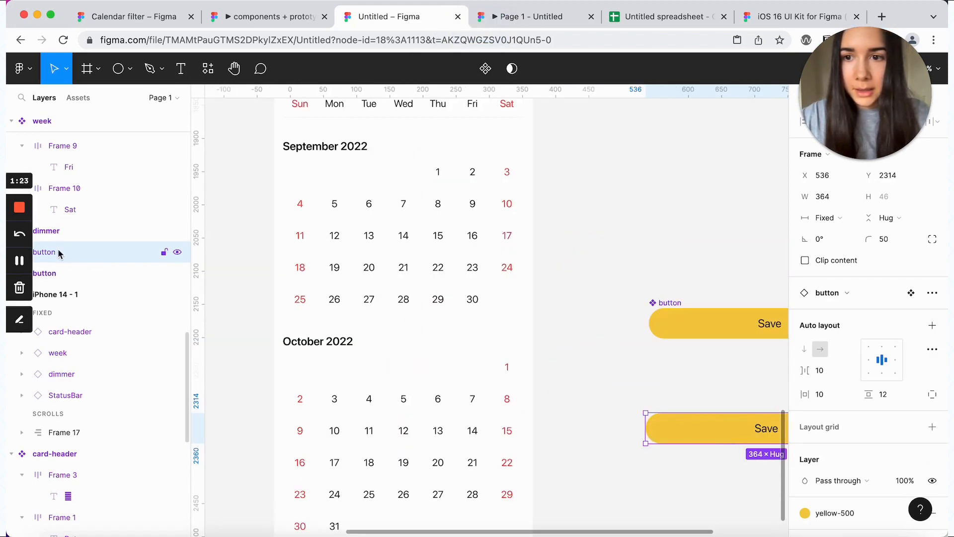
pyautogui.moveTo(94, 290); pyautogui.dragTo(103, 300)
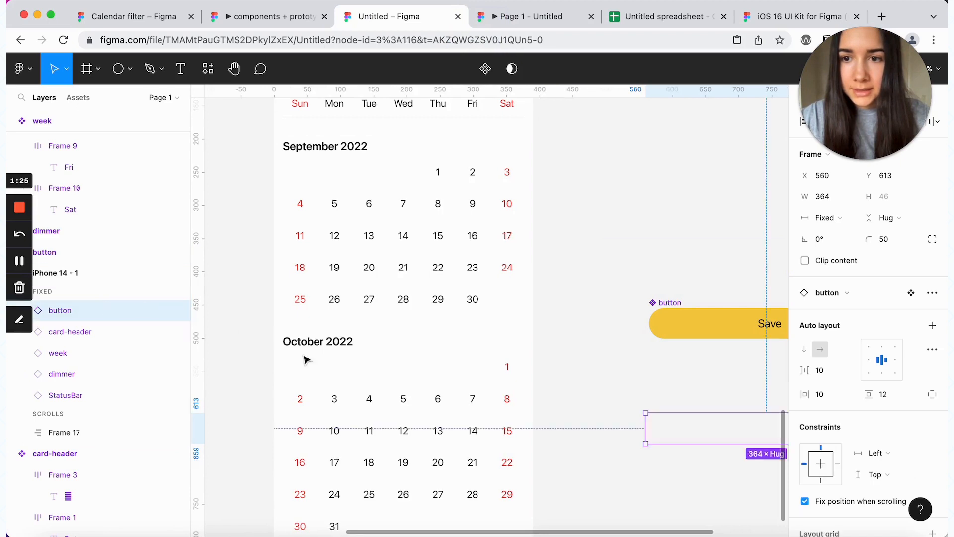
# Step: Align the button instance to the bottom and horizontal center of iPhone 14 - 1, and raise it by 48
pyautogui.scroll(-5, 322, 374)
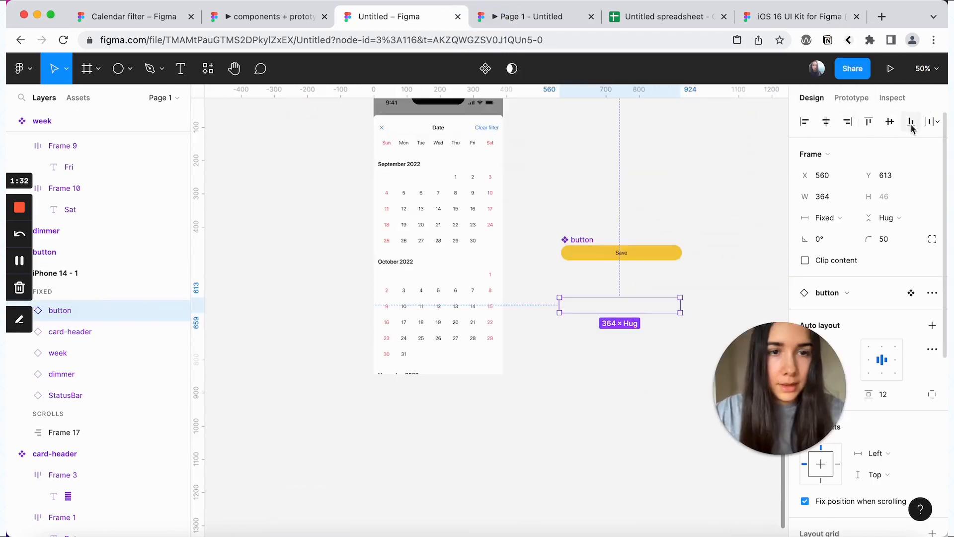
pyautogui.click(912, 125)
pyautogui.click(826, 122)
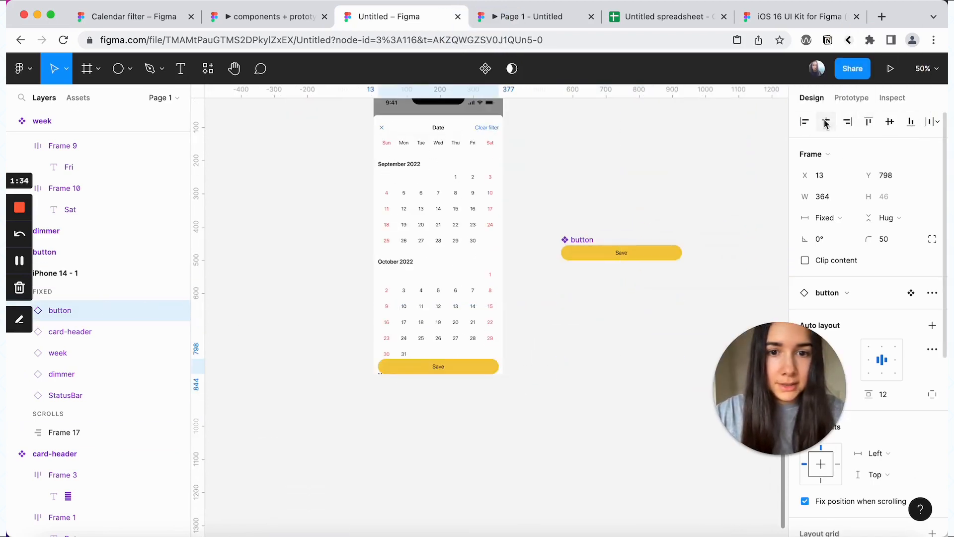
pyautogui.click(898, 182)
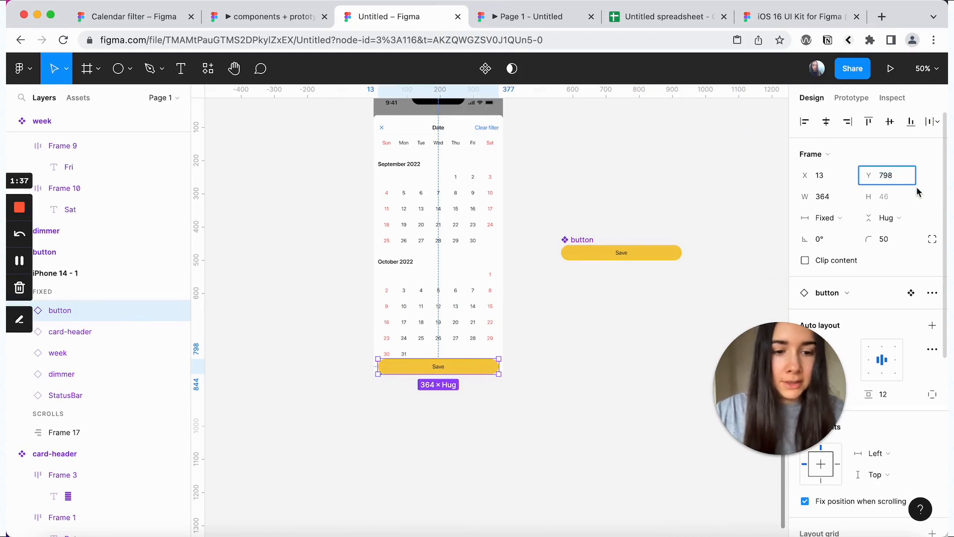
pyautogui.write('-48')
pyautogui.press('Return')
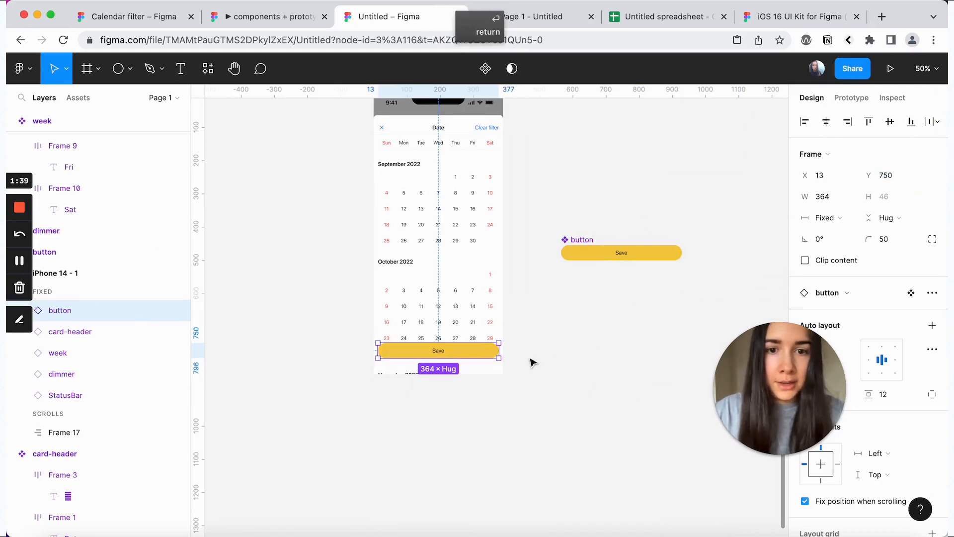
# Step: Switch to the prototype preview and check how the calendar scrolls behind the fixed Save button
pyautogui.click(521, 19)
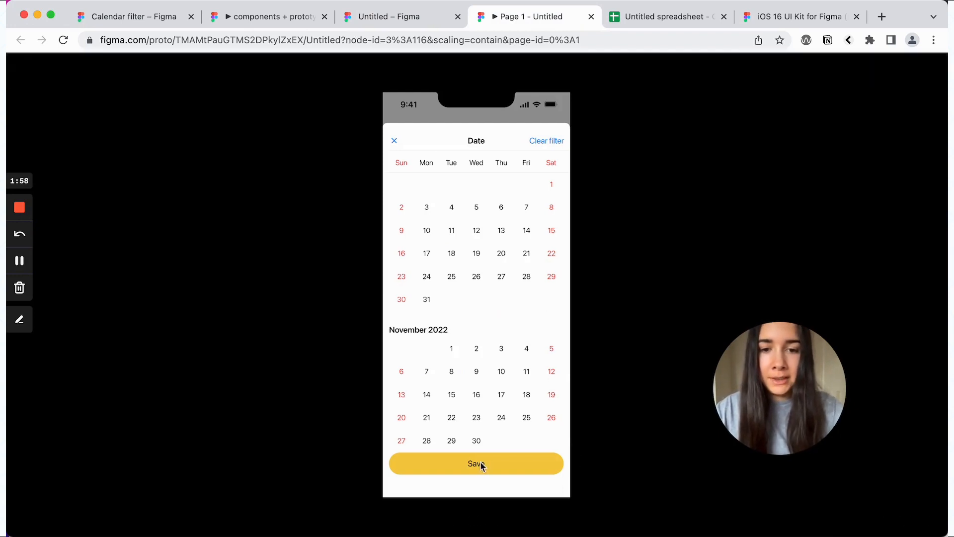
pyautogui.scroll(5, 470, 331)
pyautogui.scroll(-5, 470, 330)
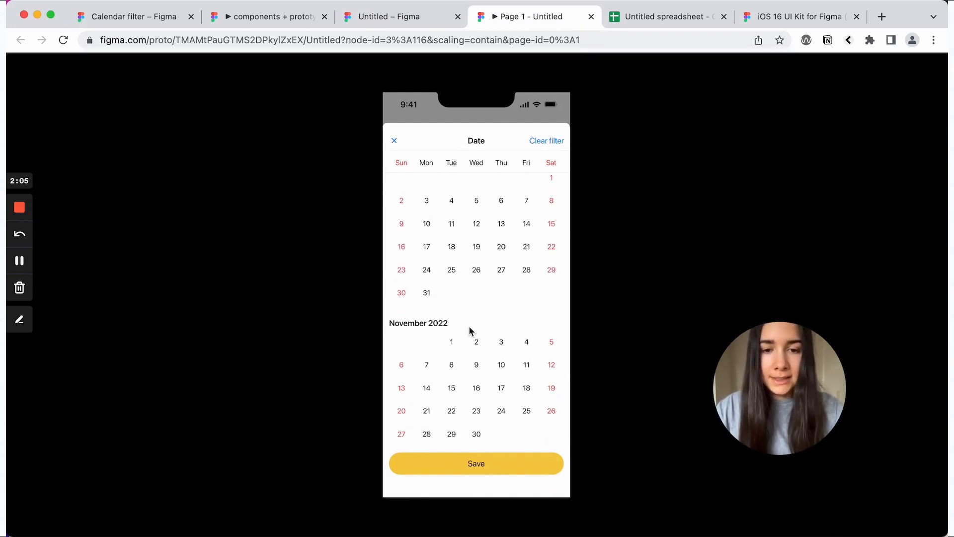
pyautogui.scroll(5, 470, 330)
pyautogui.scroll(-1, 489, 328)
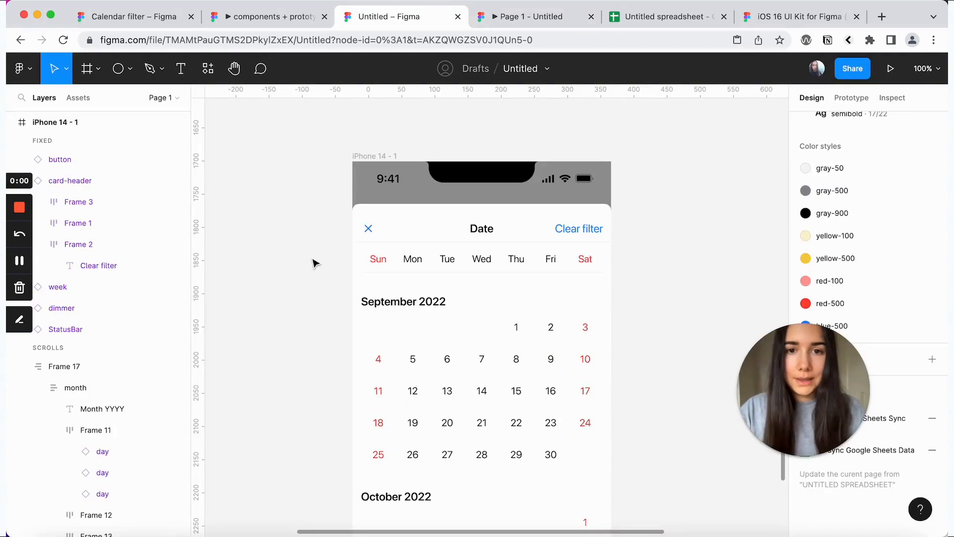
# Step: Return to the untitled design file and turn off Clip content for the iPhone 14 - 1 frame
pyautogui.click(391, 164)
pyautogui.scroll(-3, 391, 164)
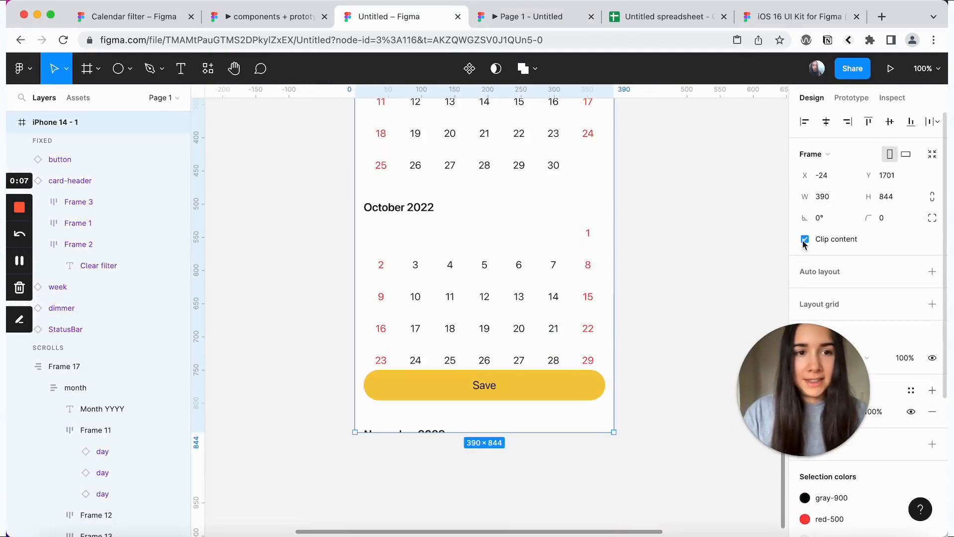
pyautogui.click(805, 239)
pyautogui.scroll(-5, 661, 301)
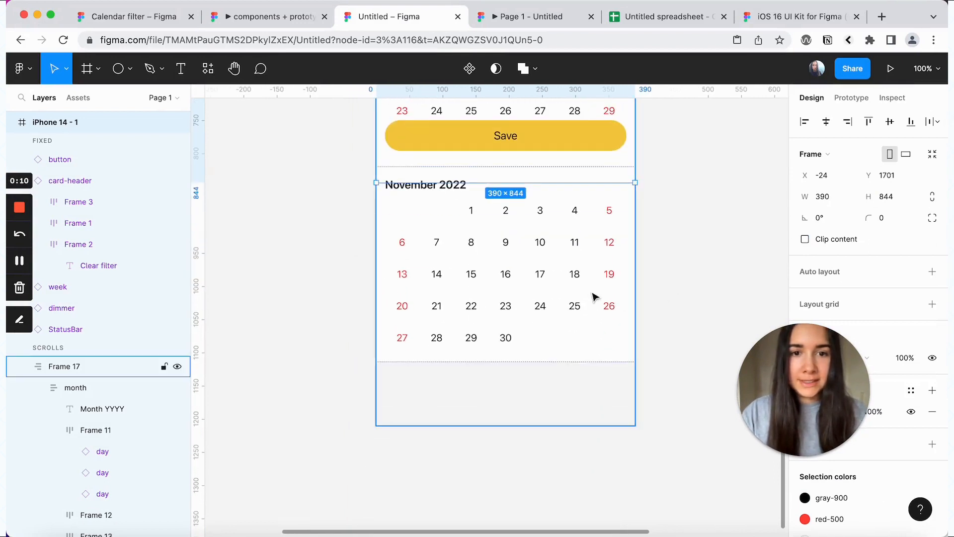
pyautogui.click(512, 263)
pyautogui.doubleClick(509, 251)
pyautogui.doubleClick(509, 251)
pyautogui.doubleClick(508, 251)
pyautogui.click(538, 251)
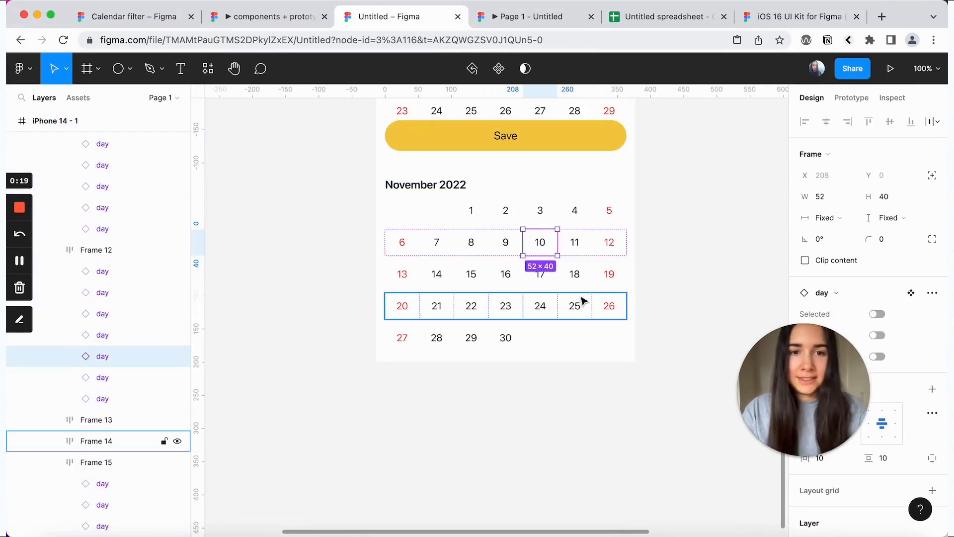
pyautogui.click(574, 246)
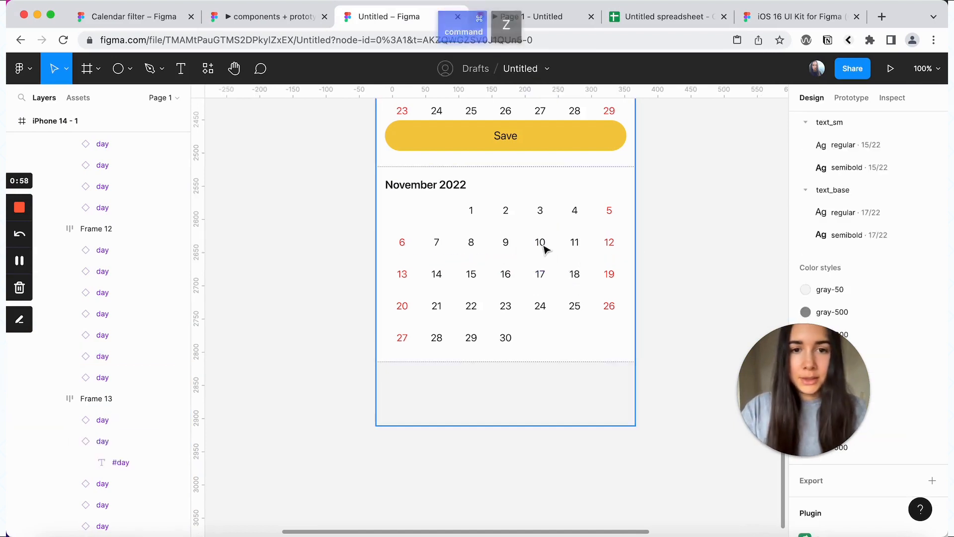
# Step: Turn on the Inactive property for the day instances 10, 11 and 12 in November 2022
pyautogui.click(543, 249)
pyautogui.doubleClick(544, 249)
pyautogui.doubleClick(544, 250)
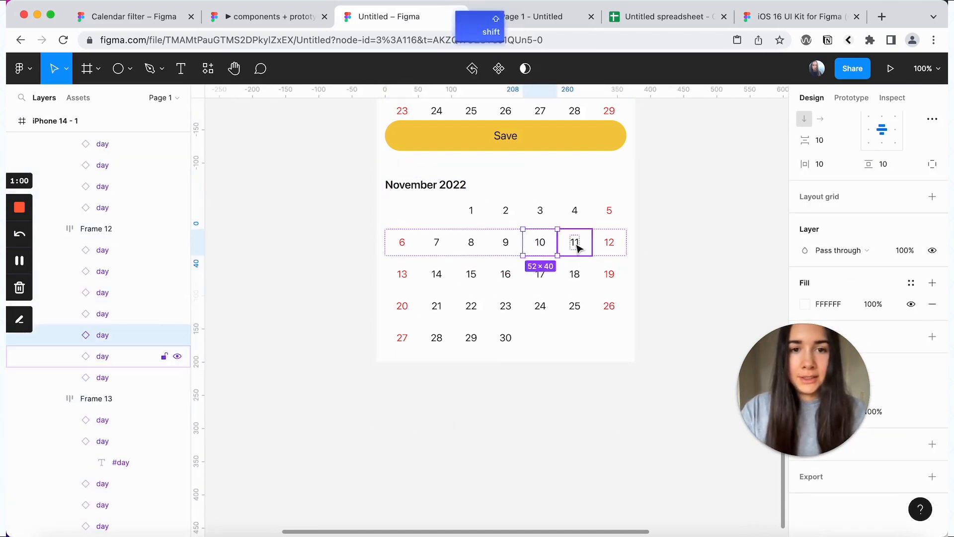
pyautogui.keyDown('shift'); pyautogui.click(575, 243); pyautogui.keyUp('shift')
pyautogui.keyDown('shift'); pyautogui.click(611, 244); pyautogui.keyUp('shift')
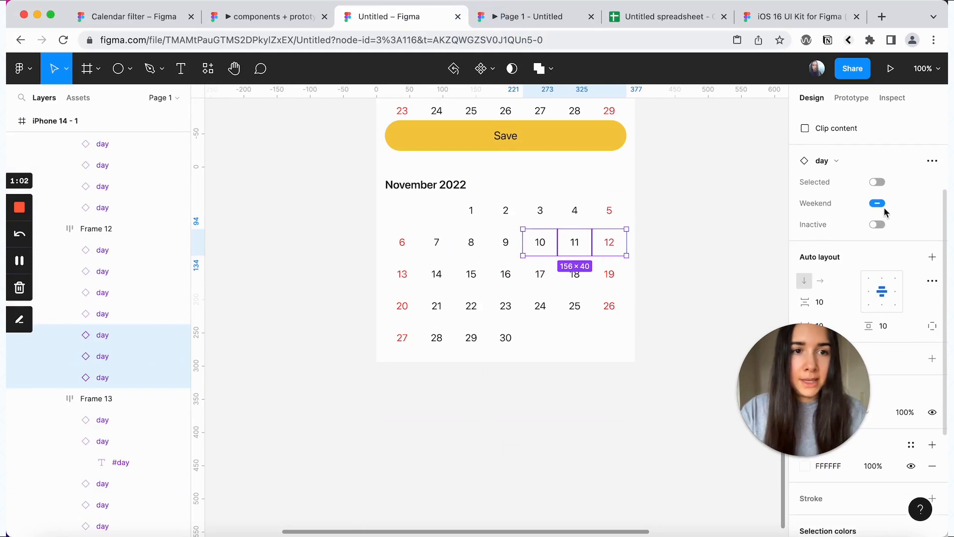
pyautogui.click(878, 225)
# Step: Turn on the Inactive property for the November 2022 day instances from 13 through 30
pyautogui.click(142, 419)
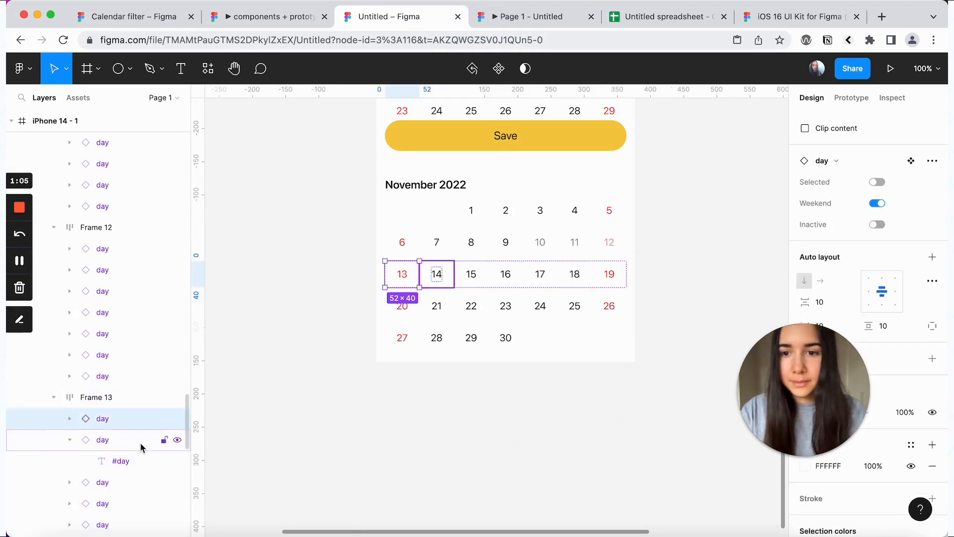
pyautogui.keyDown('shift'); pyautogui.click(142, 447); pyautogui.keyUp('shift')
pyautogui.click(877, 225)
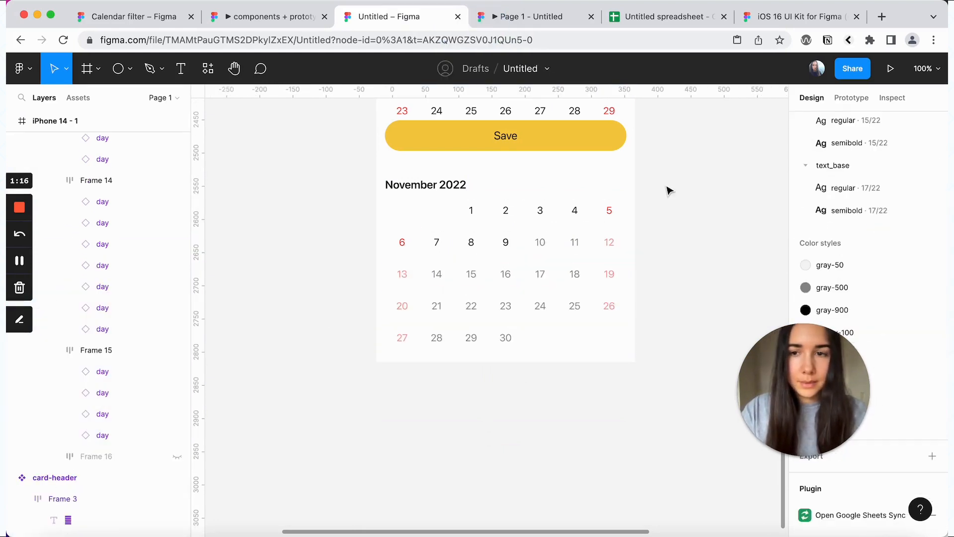
# Step: Turn Clip content back on for the iPhone 14 - 1 frame and deselect it
pyautogui.scroll(10, 666, 188)
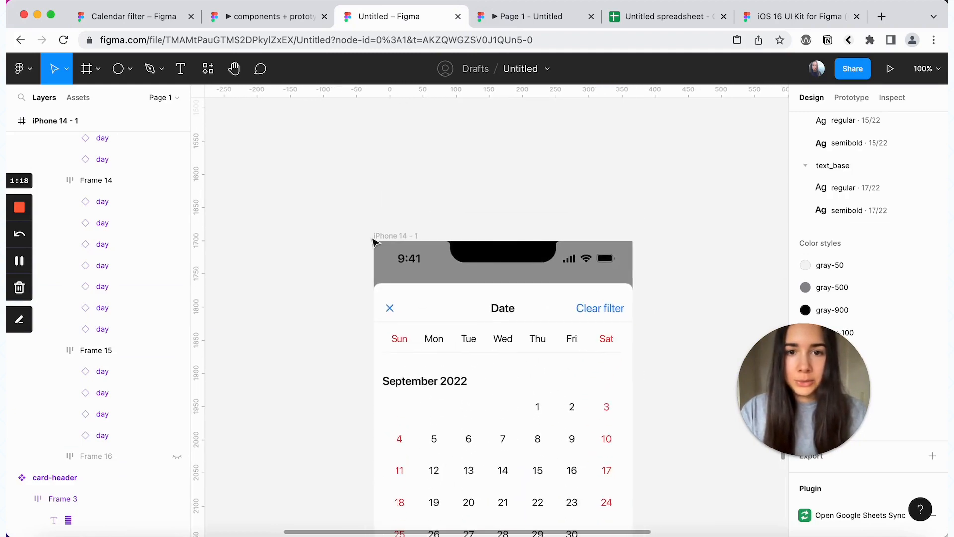
pyautogui.click(378, 237)
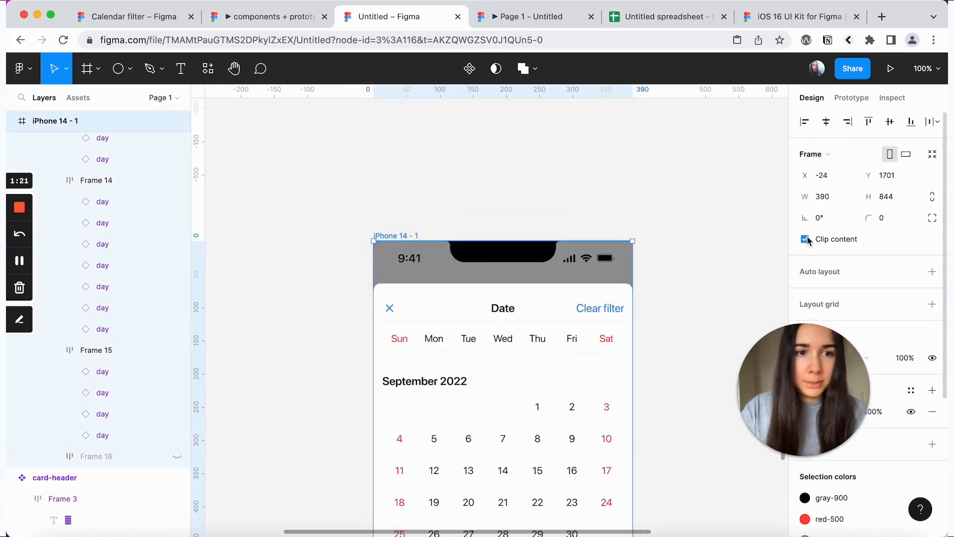
pyautogui.click(735, 251)
# Step: Duplicate the iPhone 14 - 1 frame and place the copy beside the original on its right
pyautogui.scroll(-5, 735, 252)
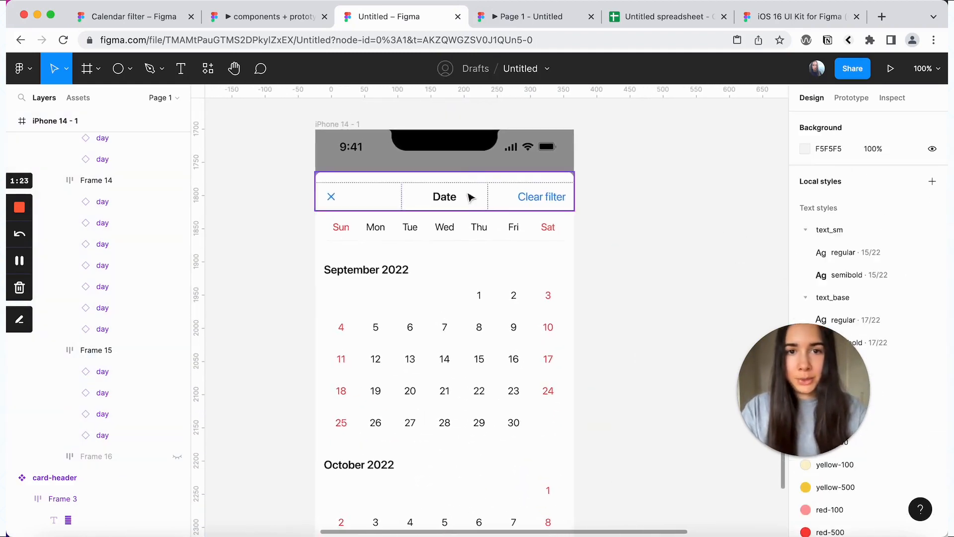
pyautogui.click(348, 125)
pyautogui.press('alt')
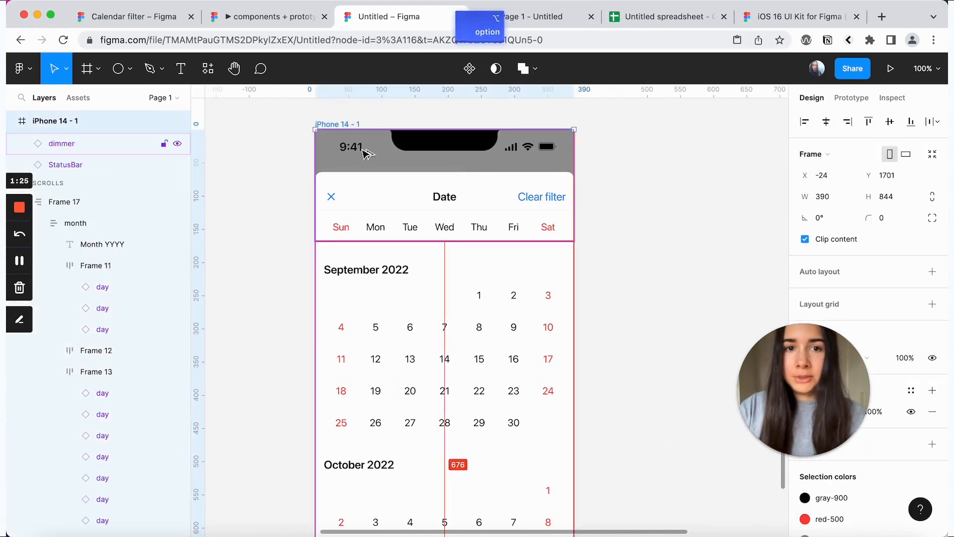
pyautogui.moveTo(367, 154); pyautogui.dragTo(681, 154)
# Step: Recolour the Clear filter text in the iPhone 14 - 1 header with the gray-500 colour style
pyautogui.click(566, 205)
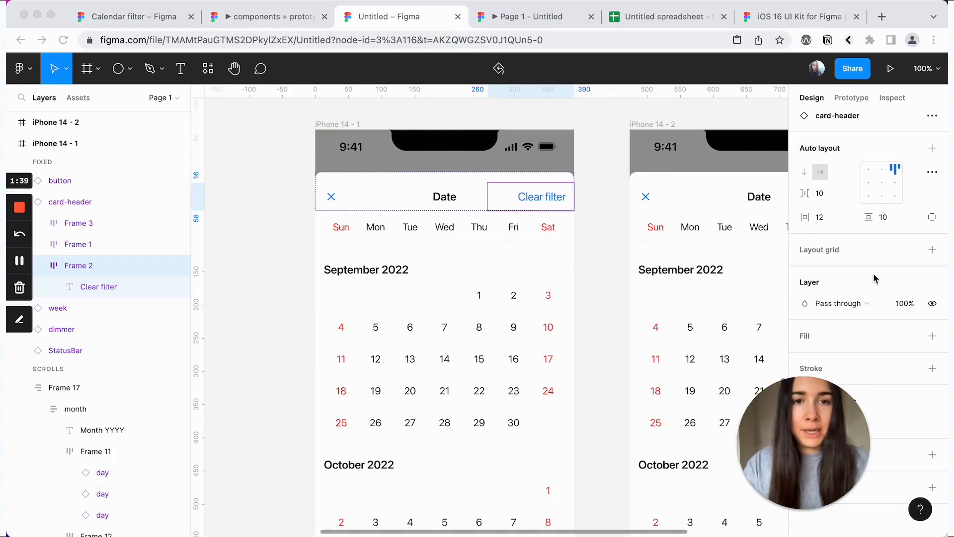
pyautogui.doubleClick(544, 201)
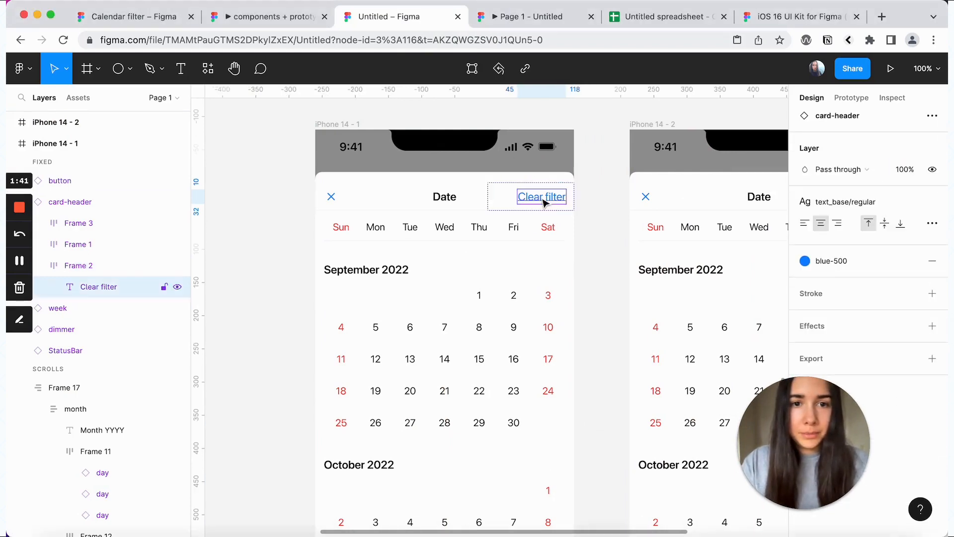
pyautogui.click(848, 261)
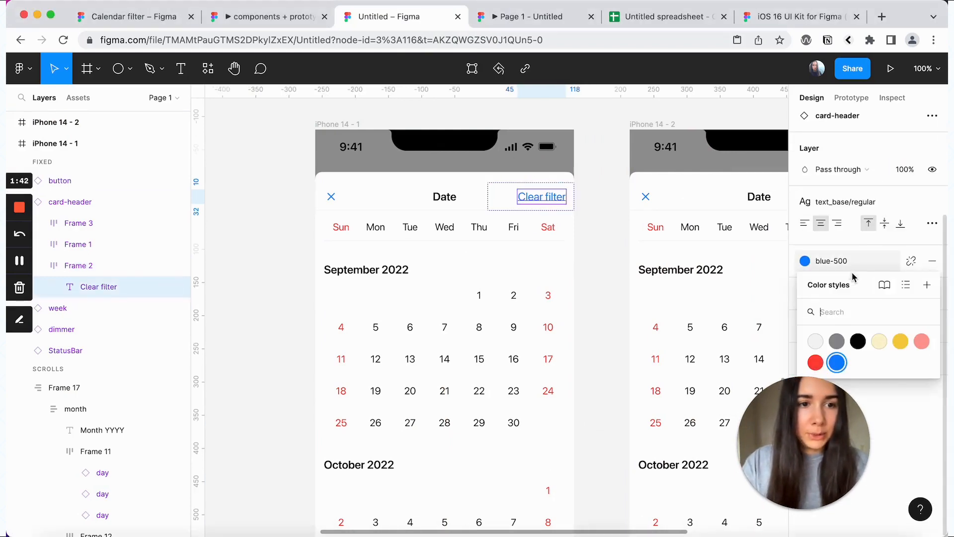
pyautogui.click(842, 342)
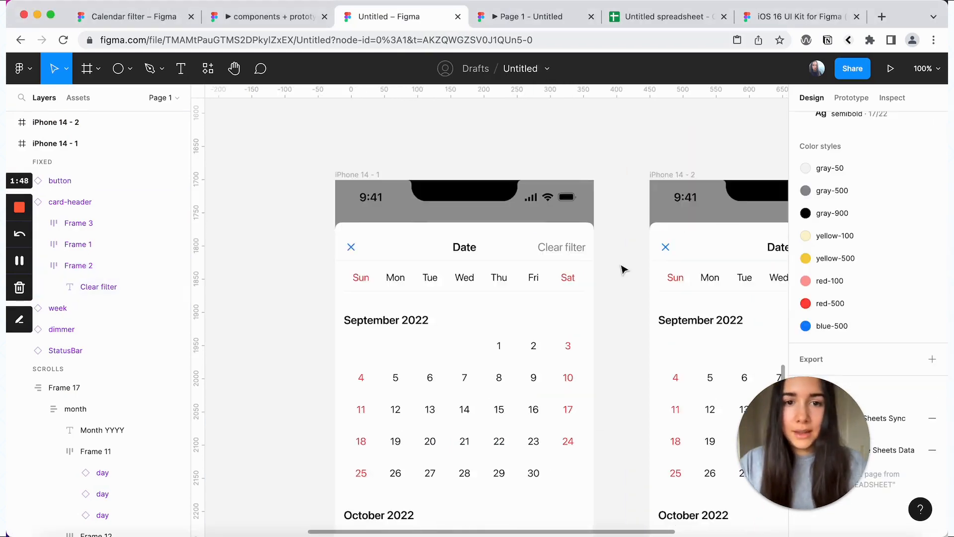
# Step: Look over the iPhone 14 - 1 screen from its header to the Save button, including the button's properties
pyautogui.scroll(-5, 622, 269)
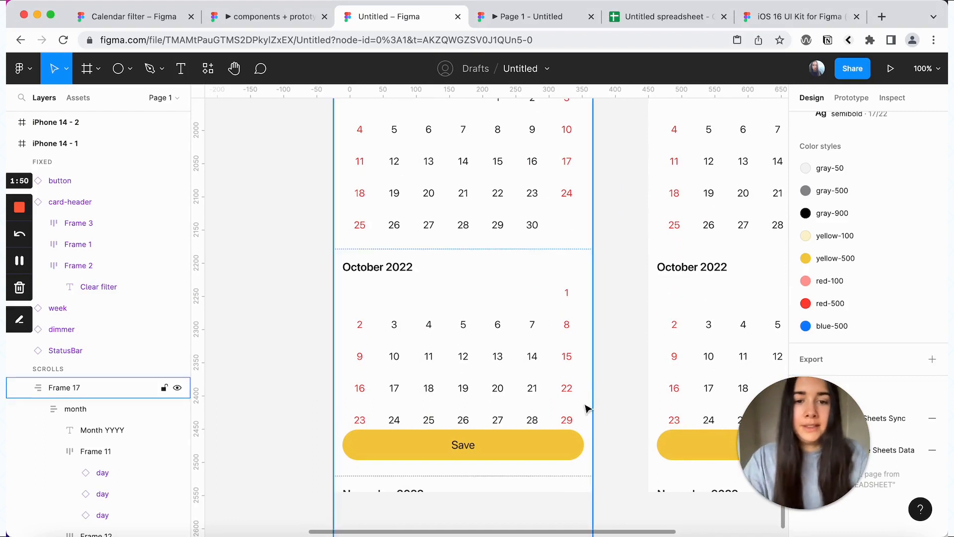
pyautogui.click(540, 456)
pyautogui.scroll(5, 615, 419)
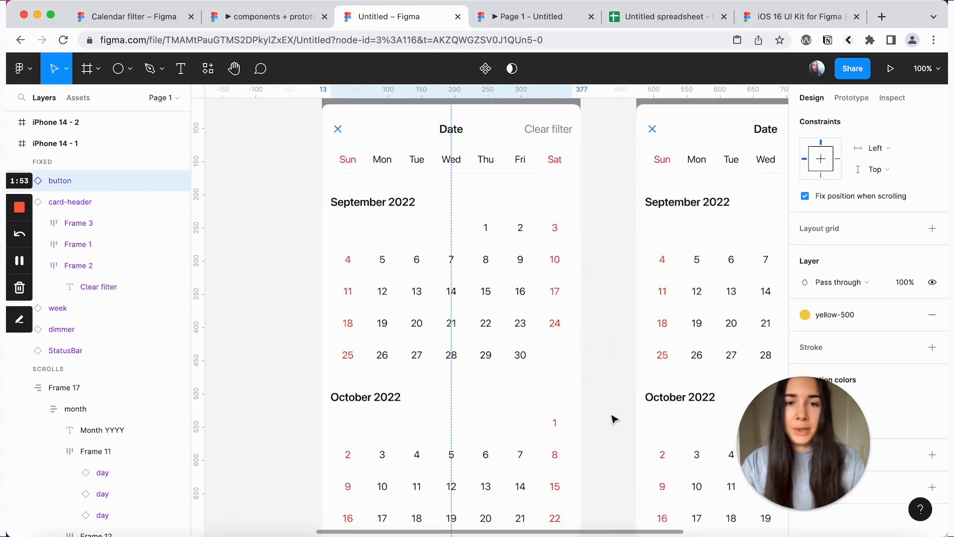
pyautogui.click(619, 347)
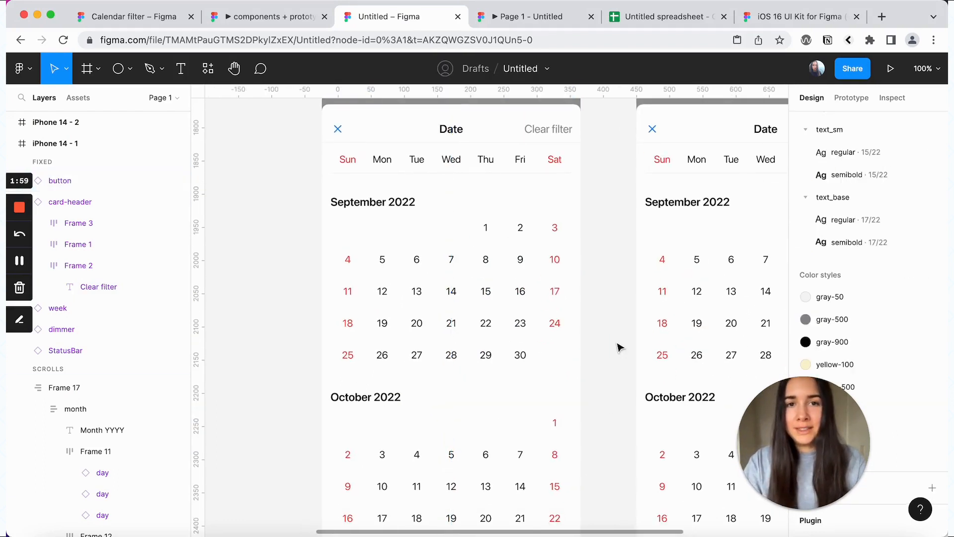
pyautogui.scroll(-3, 620, 347)
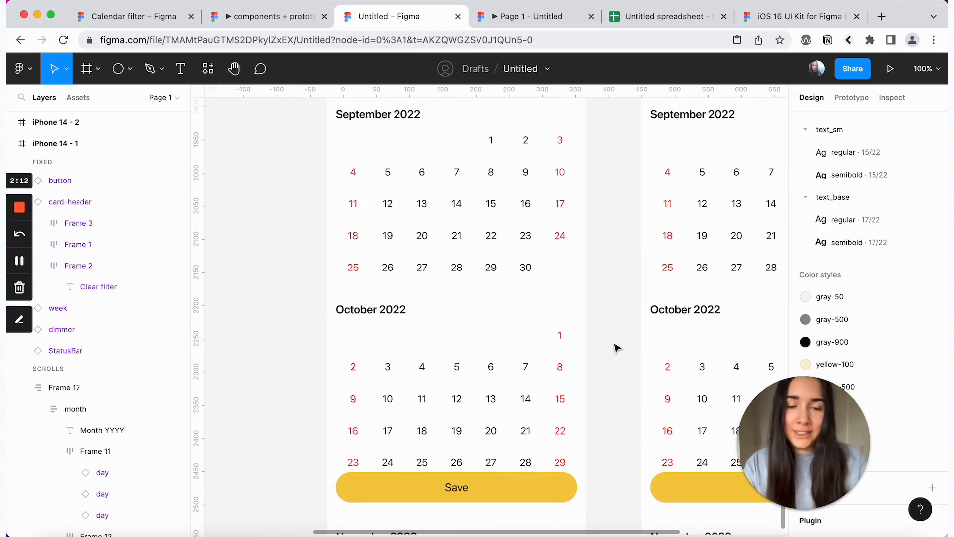
pyautogui.scroll(2, 616, 347)
pyautogui.hscroll(1, 616, 347)
pyautogui.scroll(2, 616, 347)
pyautogui.hscroll(-2, 616, 347)
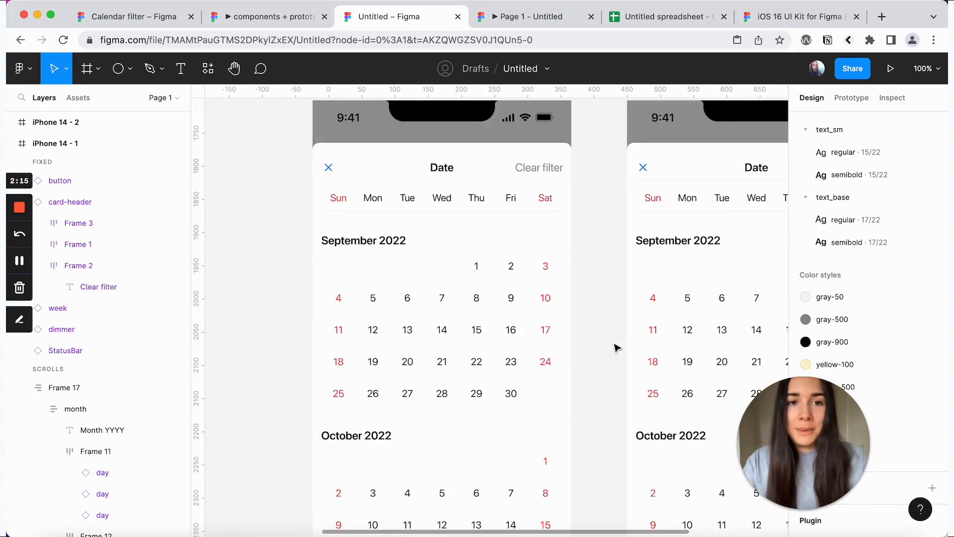
pyautogui.scroll(-3, 617, 347)
pyautogui.scroll(3, 616, 347)
# Step: Create an on-click prototype connection from September 14 in iPhone 14 - 1 to the iPhone 14 - 2 frame and deselect it
pyautogui.doubleClick(486, 318)
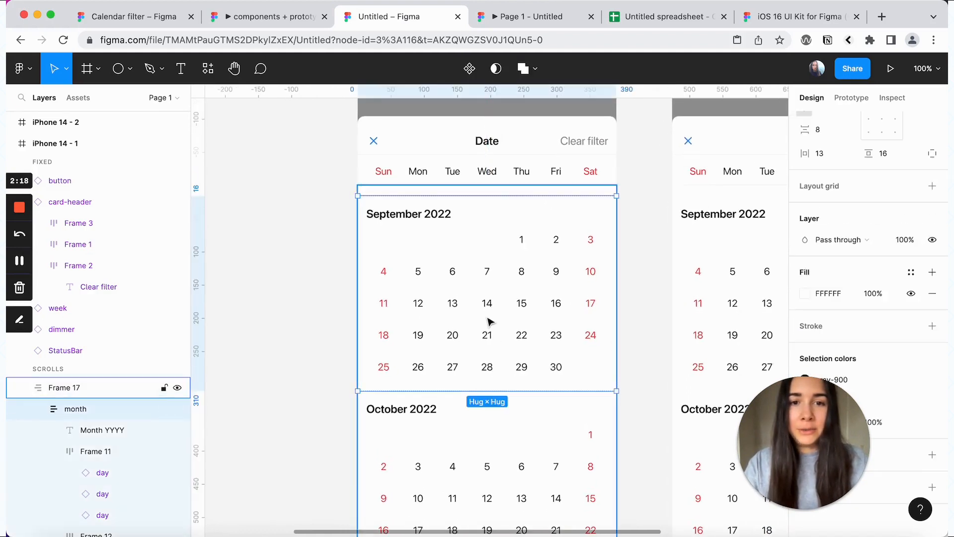
pyautogui.doubleClick(486, 317)
pyautogui.hotkey('shift', 'e')
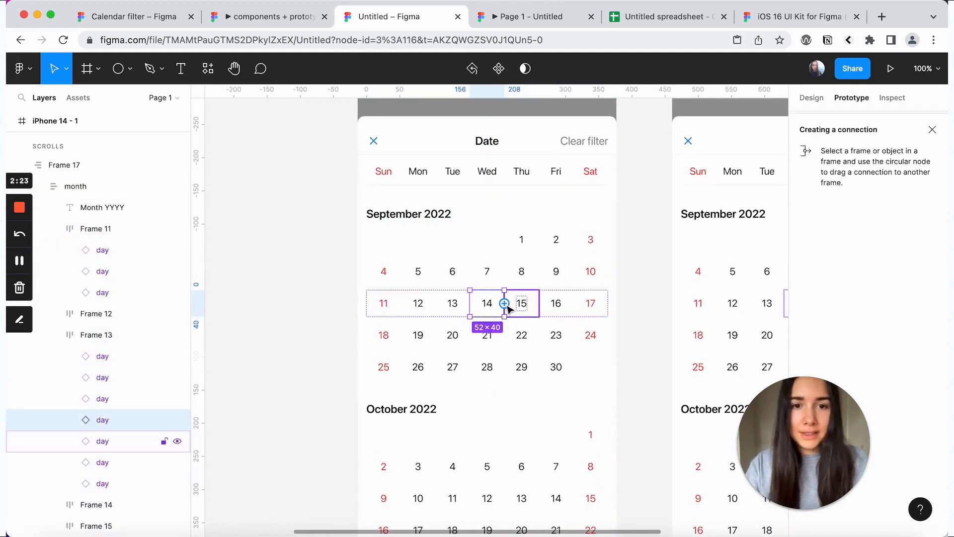
pyautogui.moveTo(505, 304); pyautogui.dragTo(677, 324)
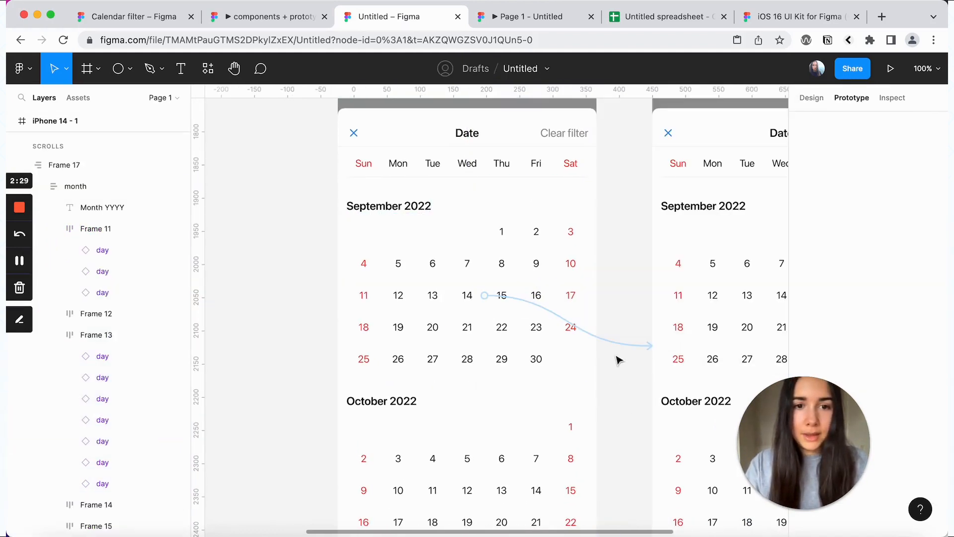
pyautogui.click(621, 343)
pyautogui.click(670, 291)
pyautogui.click(685, 306)
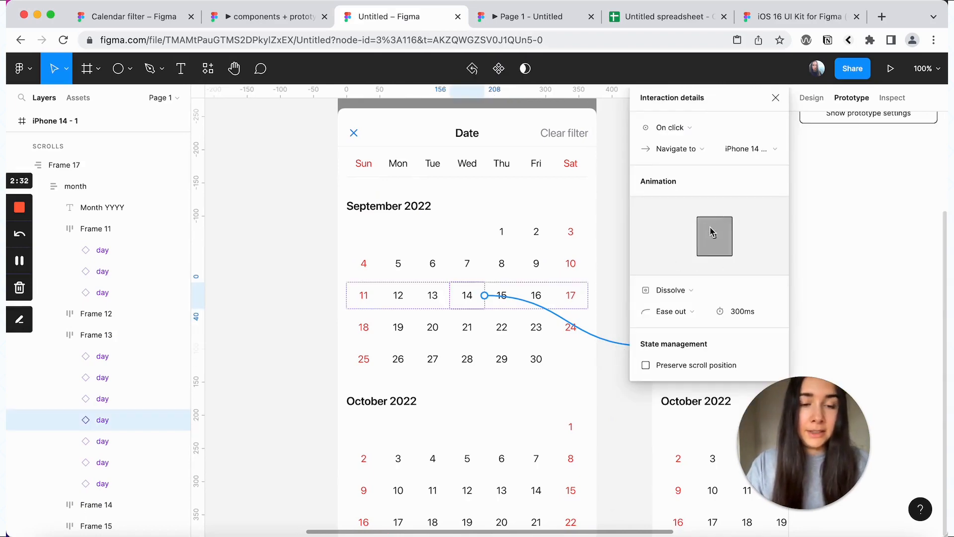
pyautogui.click(611, 388)
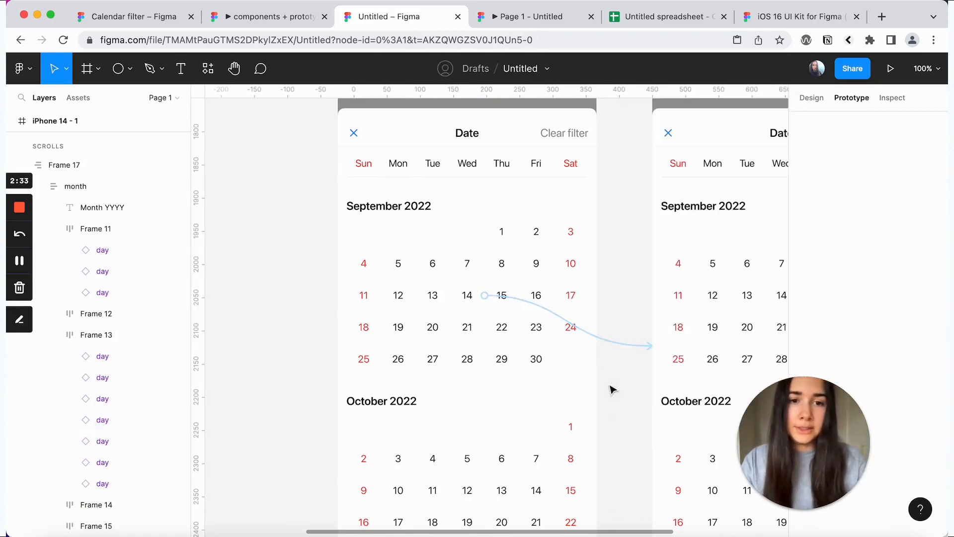
# Step: In iPhone 14 - 2, turn on Selected and Singular and turn off Middle for the September 14 day instance
pyautogui.hscroll(5, 612, 387)
pyautogui.click(565, 294)
pyautogui.doubleClick(565, 294)
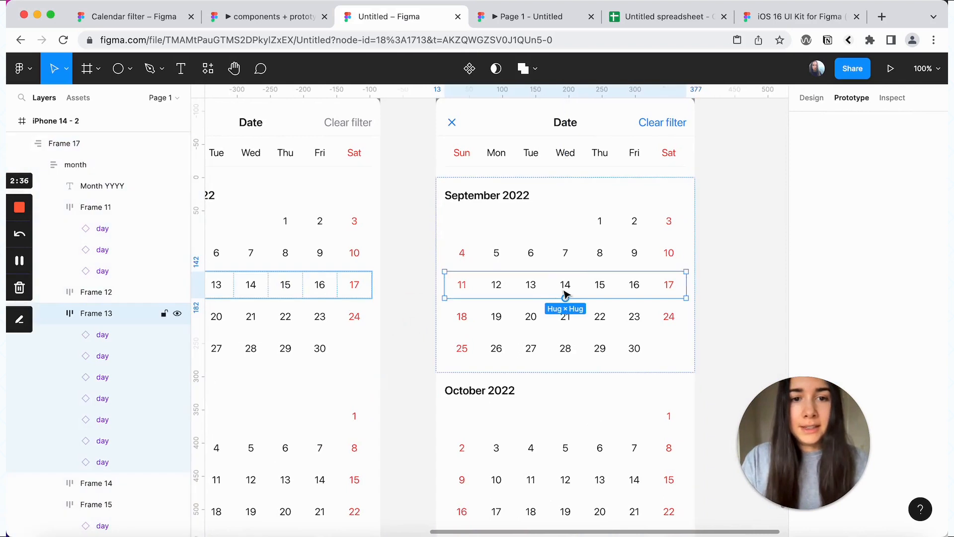
pyautogui.doubleClick(565, 294)
pyautogui.scroll(-3, 890, 278)
pyautogui.scroll(2, 897, 293)
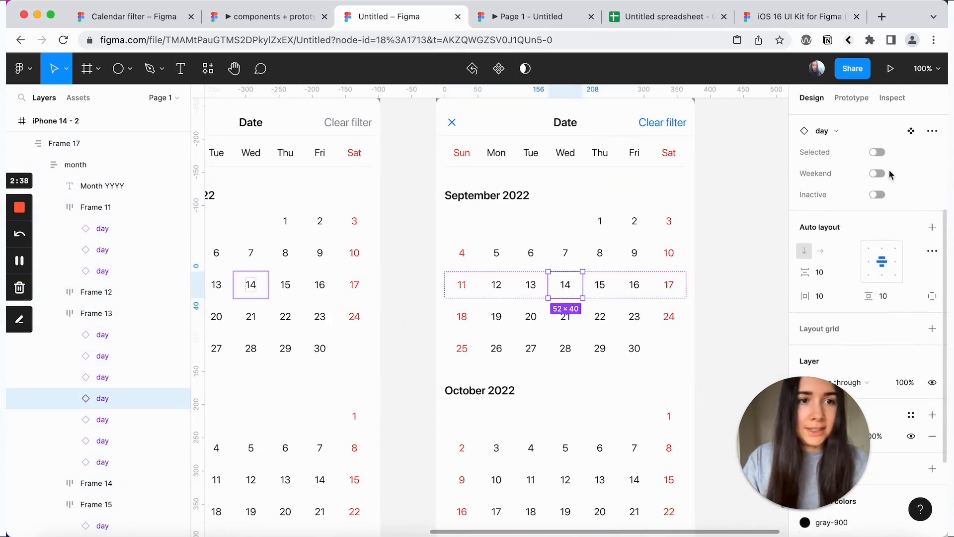
pyautogui.click(877, 152)
pyautogui.click(877, 279)
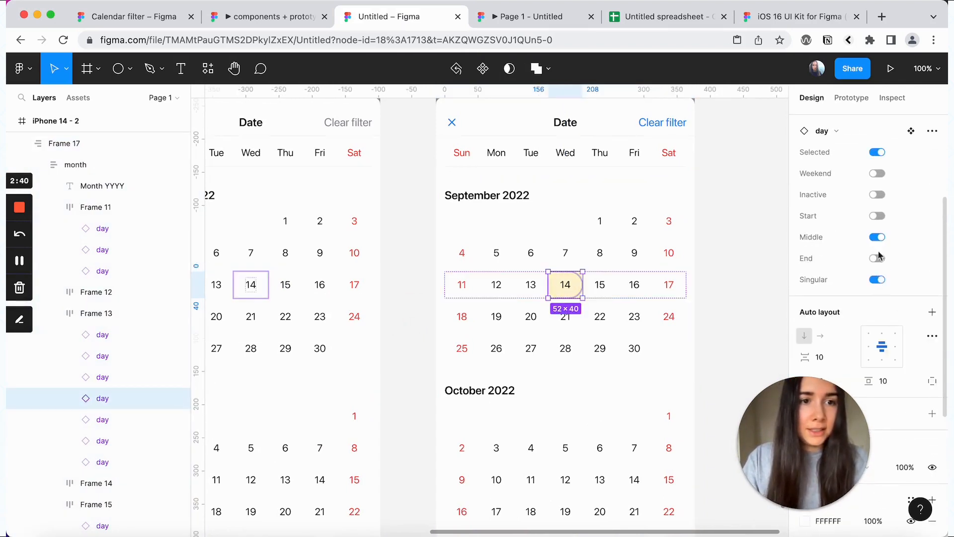
pyautogui.click(877, 238)
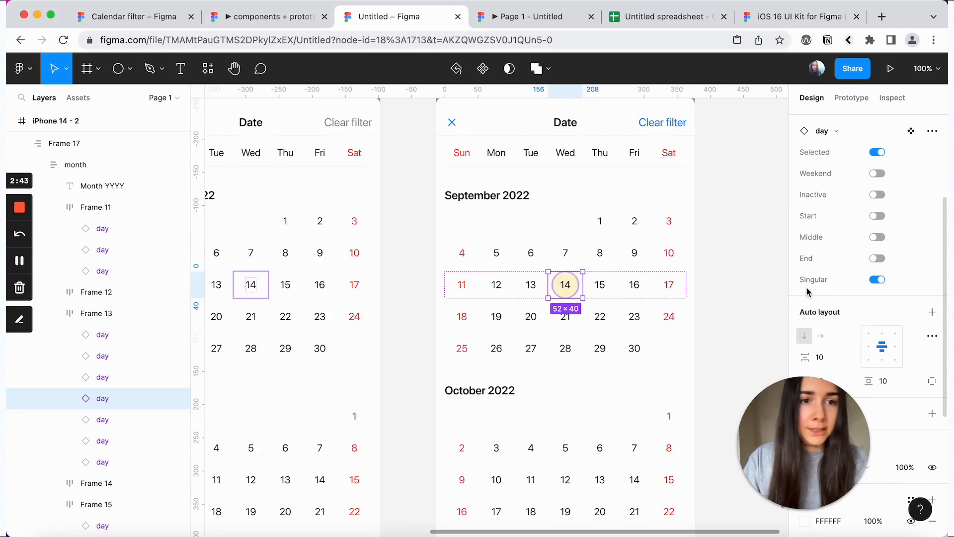
pyautogui.click(739, 275)
# Step: Duplicate the iPhone 14 - 2 frame and place the copy beside it on its right
pyautogui.scroll(-2, 735, 273)
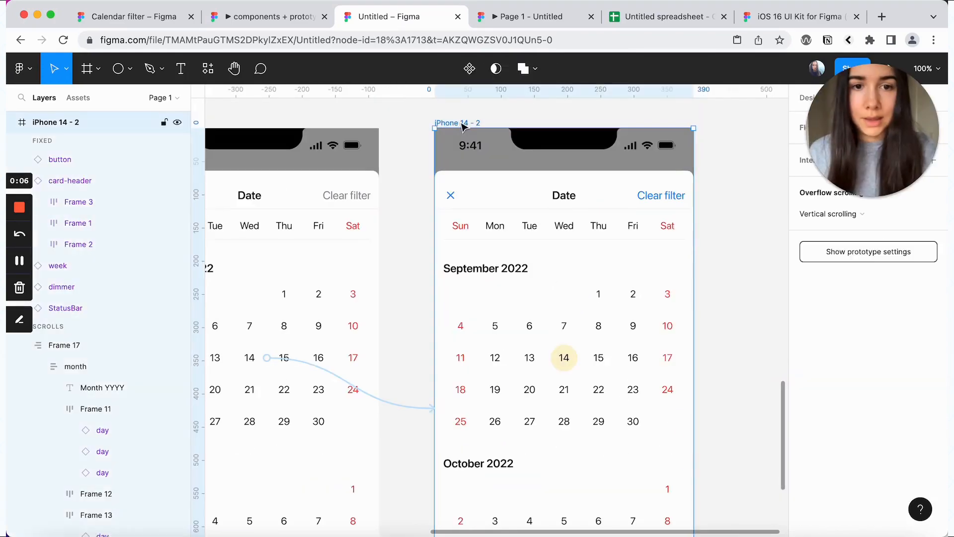
pyautogui.moveTo(493, 145); pyautogui.dragTo(762, 145)
pyautogui.hscroll(5, 657, 235)
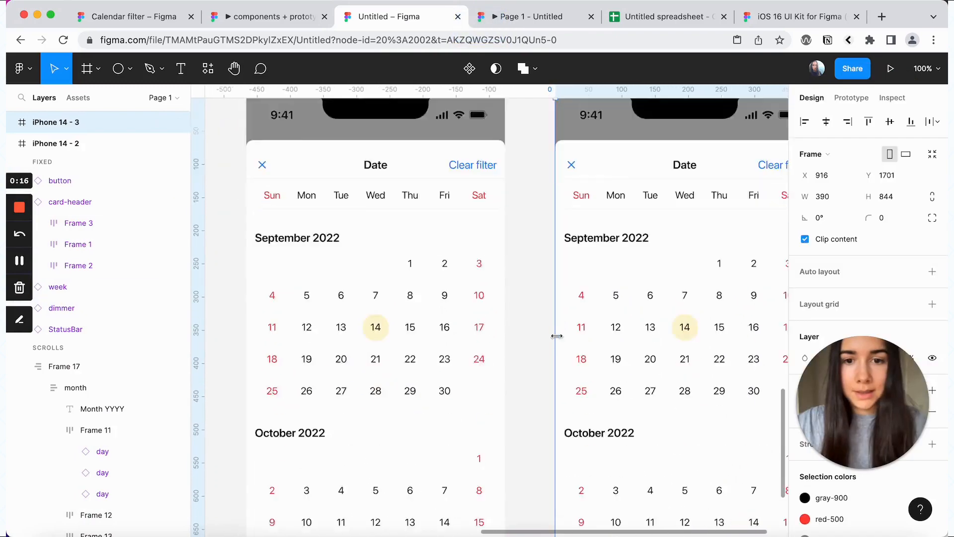
# Step: Create an on-click prototype connection from October 14 in iPhone 14 - 2 to the iPhone 14 - 3 frame
pyautogui.click(436, 390)
pyautogui.doubleClick(435, 401)
pyautogui.doubleClick(434, 401)
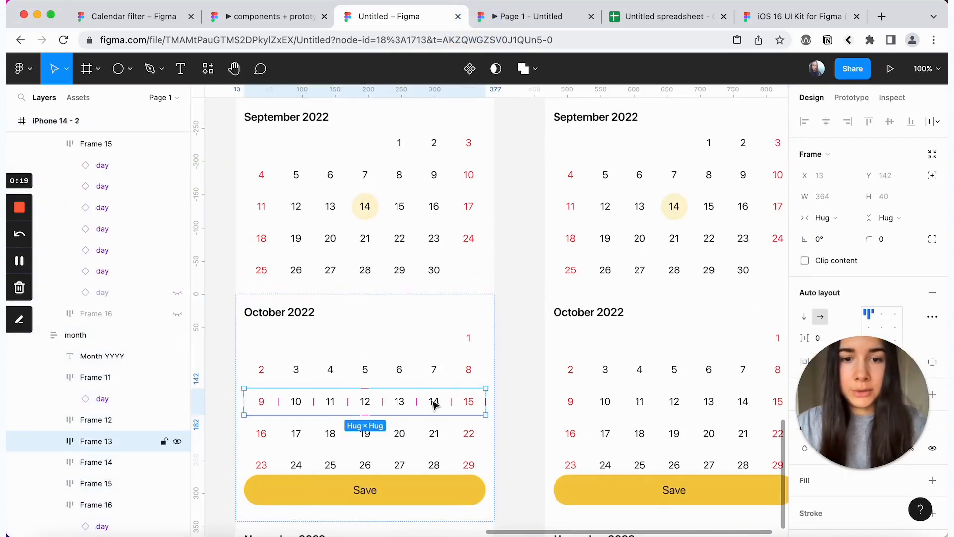
pyautogui.doubleClick(434, 400)
pyautogui.click(848, 101)
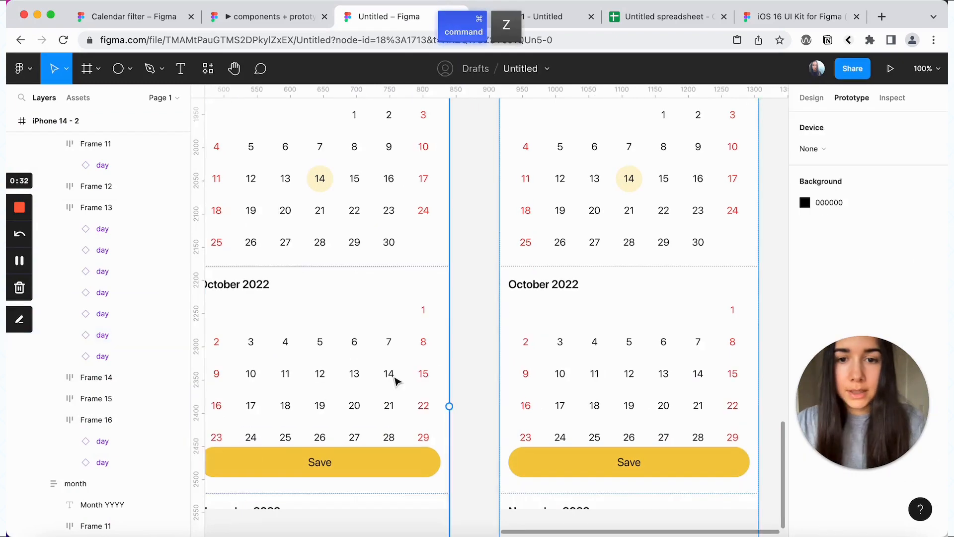
pyautogui.click(396, 379)
pyautogui.doubleClick(396, 377)
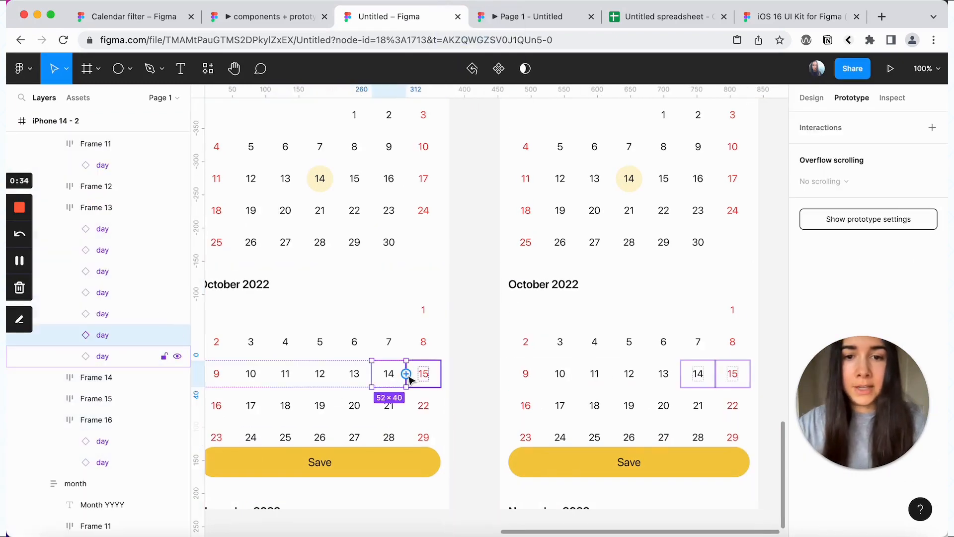
pyautogui.moveTo(409, 379); pyautogui.dragTo(524, 280)
pyautogui.hscroll(3, 524, 280)
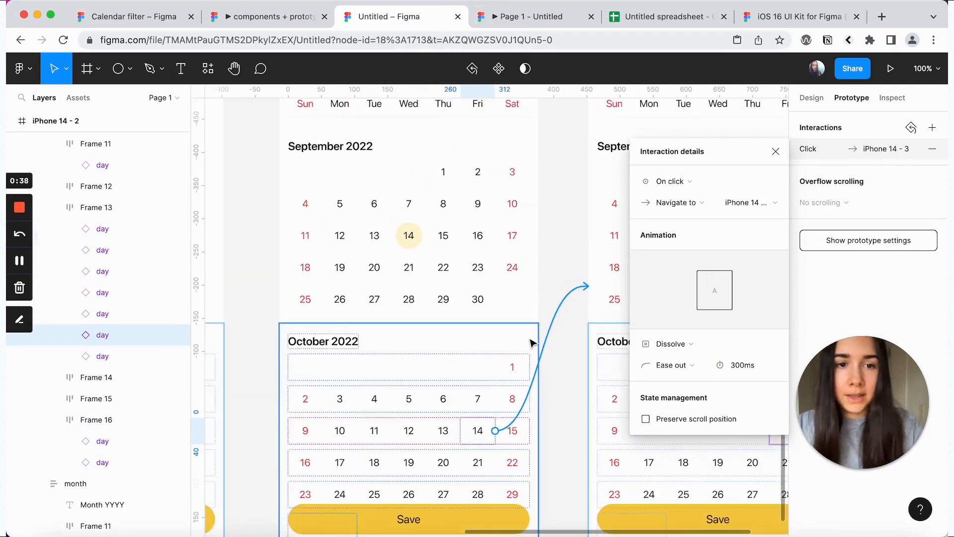
# Step: Turn on the Selected property for the October 14 day instance in iPhone 14 - 3
pyautogui.hscroll(2, 532, 343)
pyautogui.click(594, 360)
pyautogui.doubleClick(595, 360)
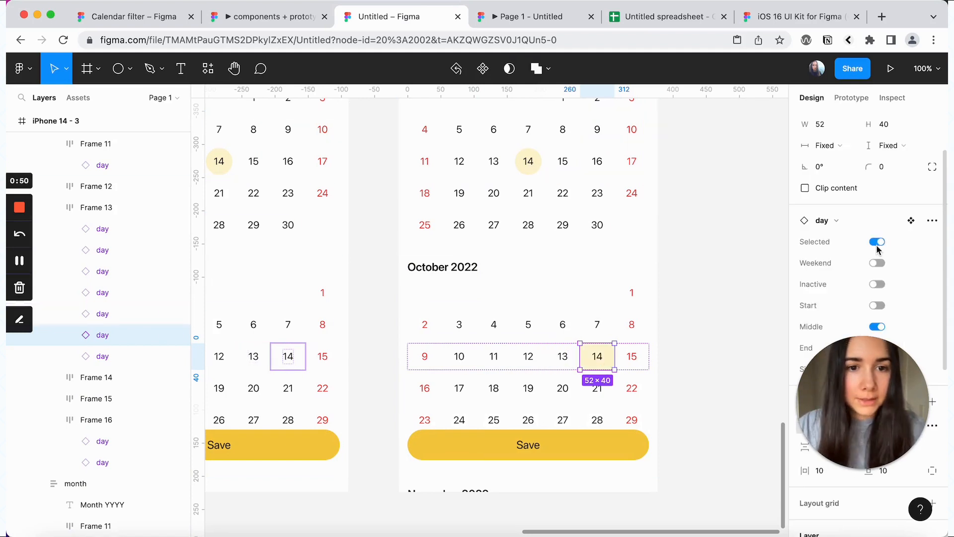
pyautogui.scroll(-2, 877, 247)
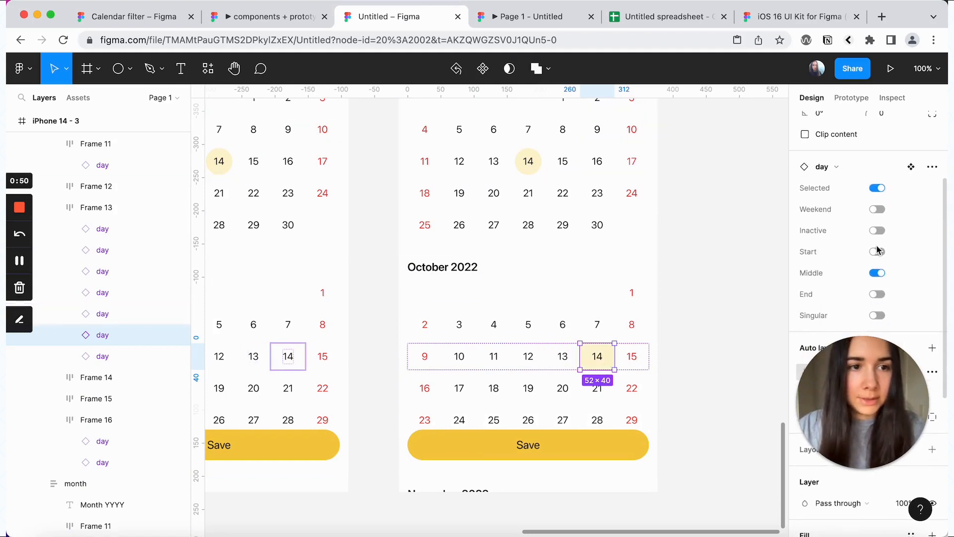
pyautogui.click(878, 251)
pyautogui.click(877, 251)
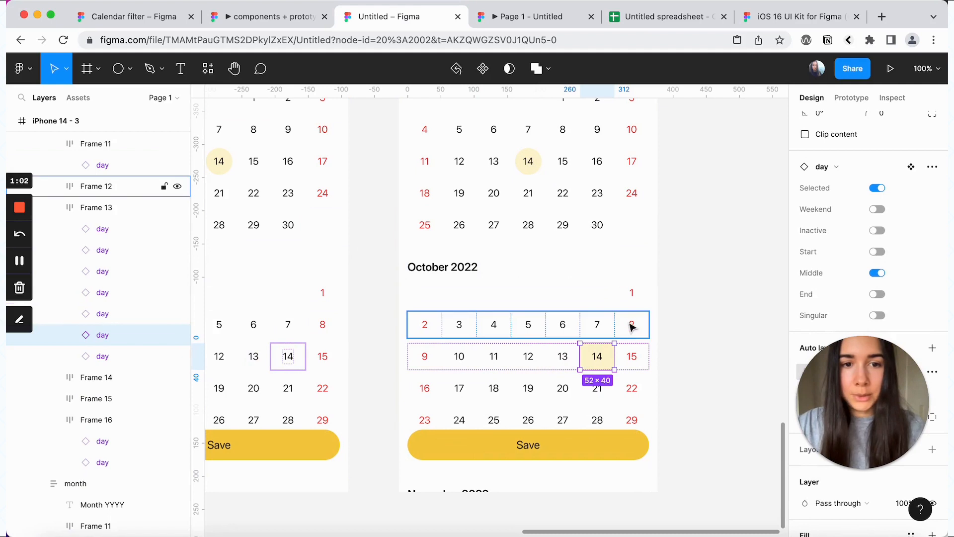
# Step: Turn on Selected and End and turn off Middle for October 14, 8 and 1 and September 30, 24 and 17 in iPhone 14 - 3
pyautogui.keyDown('shift'); pyautogui.click(630, 324); pyautogui.keyUp('shift')
pyautogui.keyDown('shift'); pyautogui.click(632, 293); pyautogui.keyUp('shift')
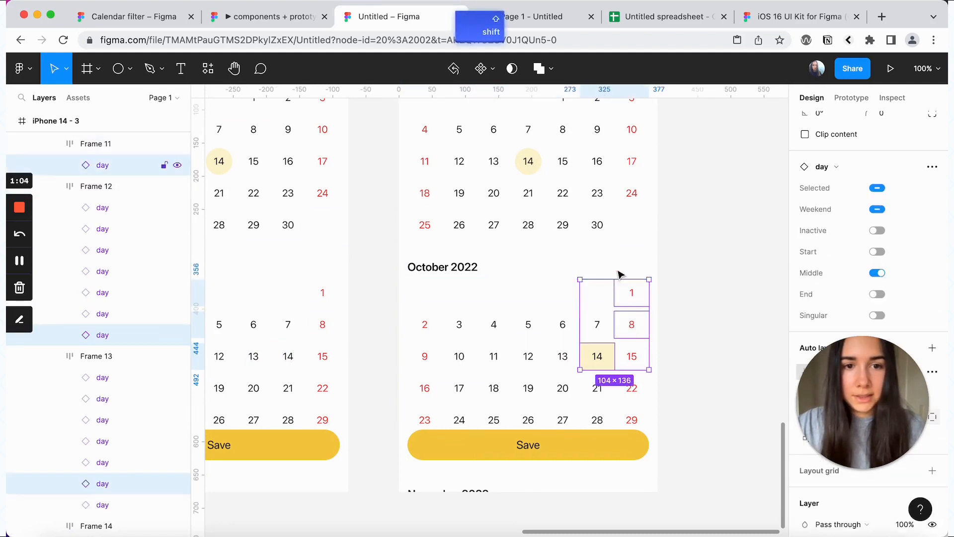
pyautogui.keyDown('shift'); pyautogui.click(601, 228); pyautogui.keyUp('shift')
pyautogui.keyDown('shift'); pyautogui.click(632, 197); pyautogui.keyUp('shift')
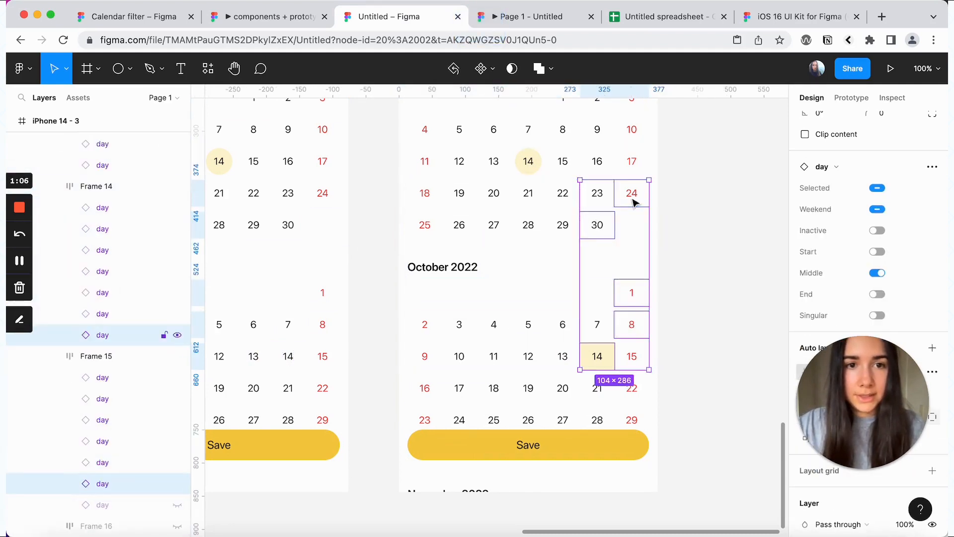
pyautogui.keyDown('shift'); pyautogui.click(632, 166); pyautogui.keyUp('shift')
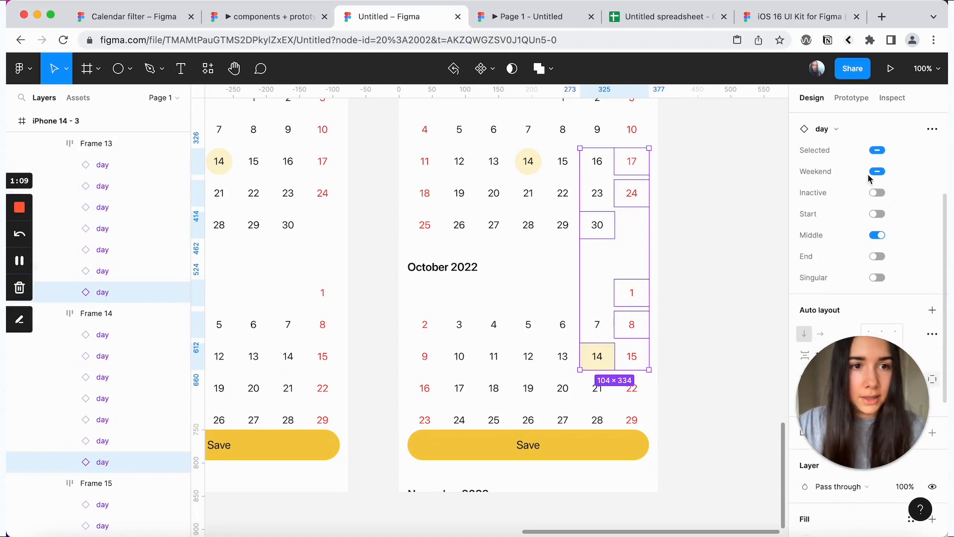
pyautogui.click(878, 235)
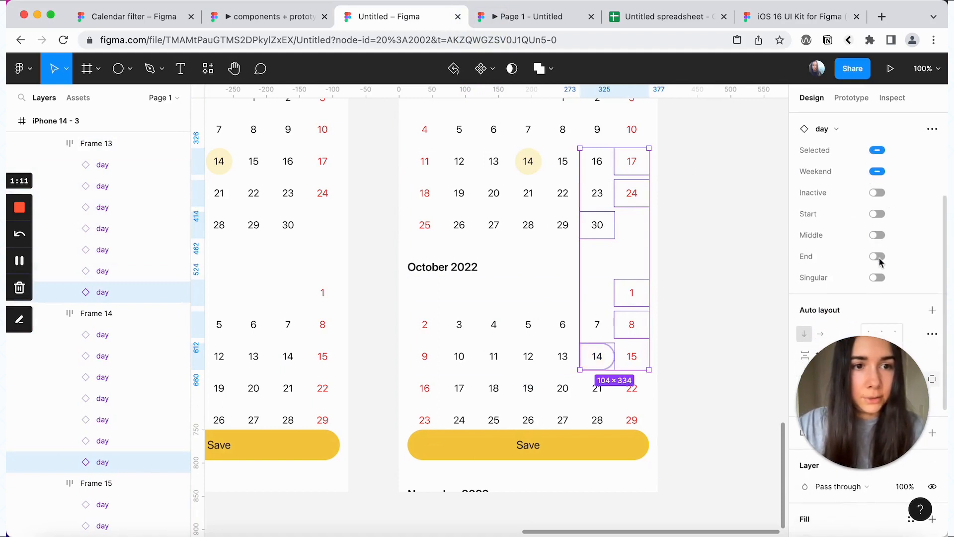
pyautogui.click(878, 256)
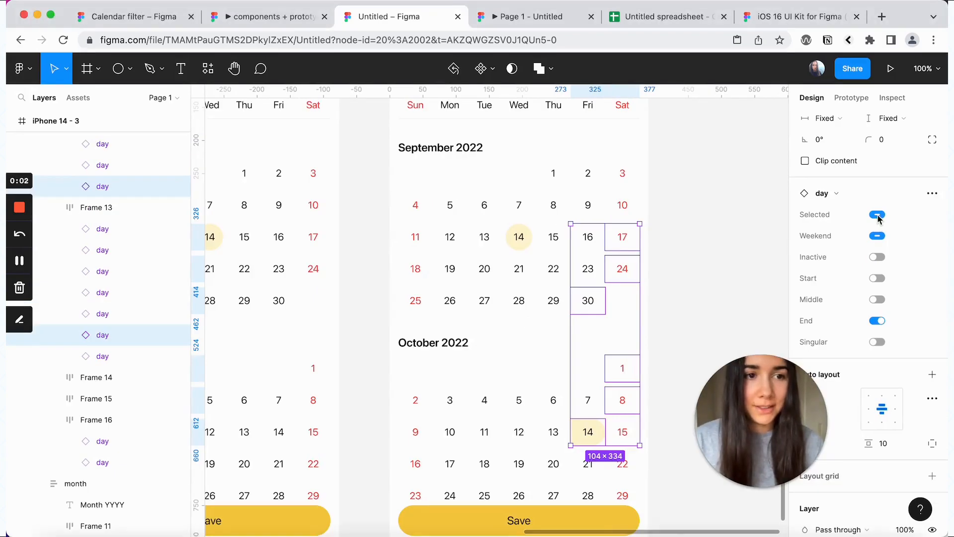
pyautogui.click(877, 214)
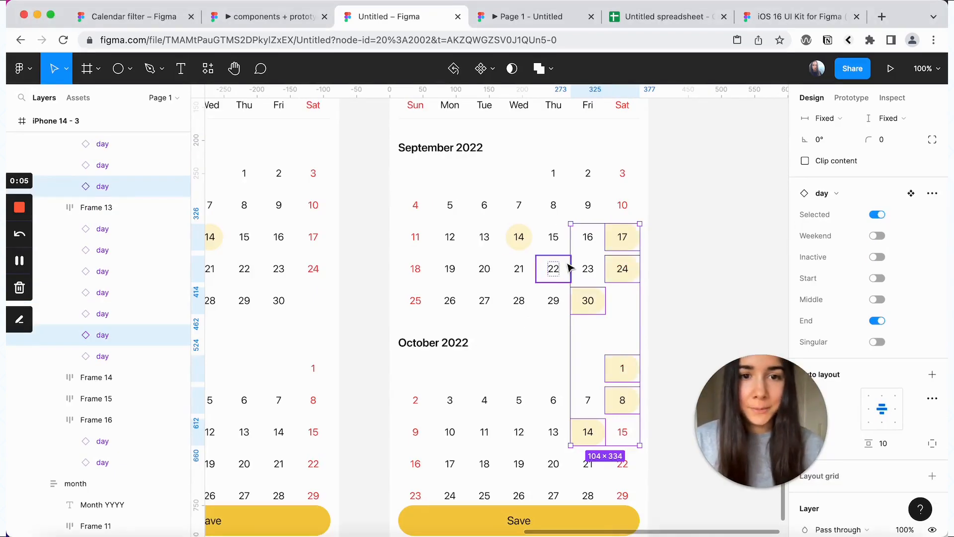
pyautogui.click(679, 266)
# Step: Give the October 1 day instance in iPhone 14 - 3 the Singular shape instead of End and deselect it
pyautogui.scroll(-2, 641, 302)
pyautogui.click(613, 318)
pyautogui.click(614, 311)
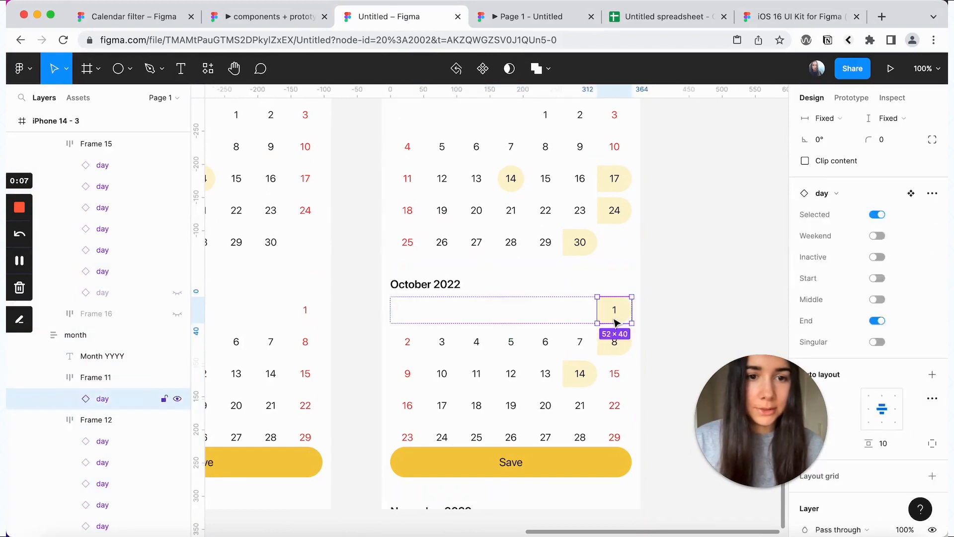
pyautogui.click(732, 268)
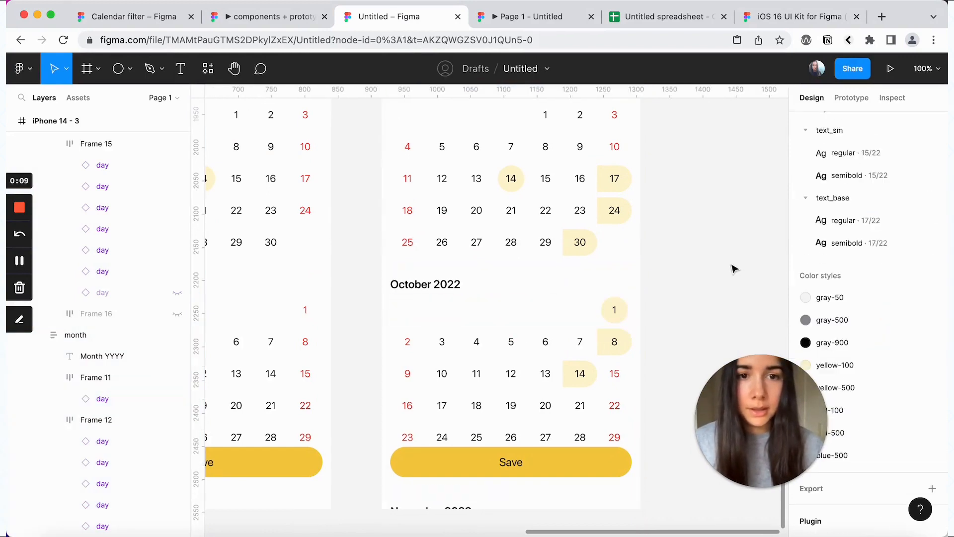
# Step: Turn on Selected and Start, without Weekend, Middle or Singular, for September 14, 18, 25 and October 2, 9 in iPhone 14 - 3
pyautogui.click(515, 185)
pyautogui.click(515, 185)
pyautogui.keyDown('shift'); pyautogui.click(406, 215); pyautogui.keyUp('shift')
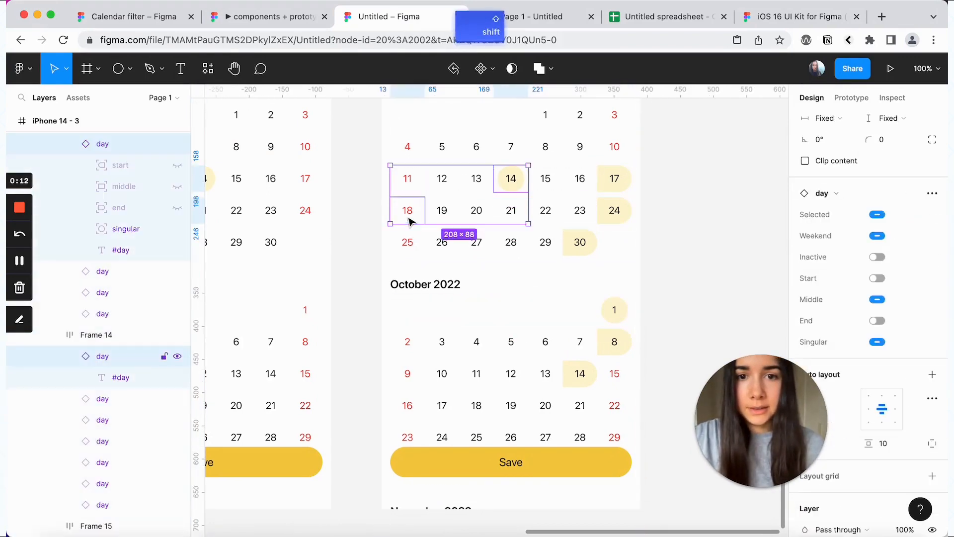
pyautogui.keyDown('shift'); pyautogui.click(412, 249); pyautogui.keyUp('shift')
pyautogui.keyDown('shift'); pyautogui.click(413, 342); pyautogui.keyUp('shift')
pyautogui.keyDown('shift'); pyautogui.click(413, 342); pyautogui.keyUp('shift')
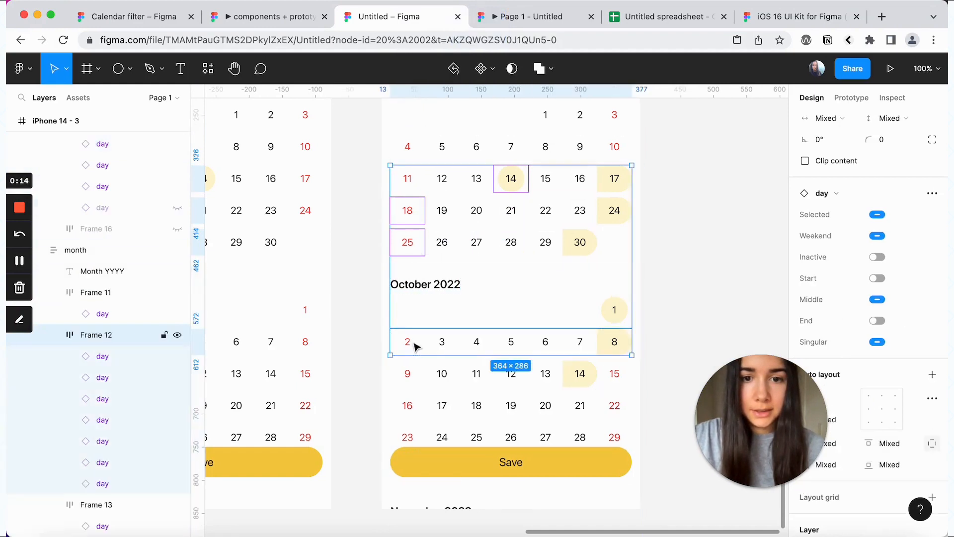
pyautogui.keyDown('shift'); pyautogui.click(414, 342); pyautogui.keyUp('shift')
pyautogui.keyDown('shift'); pyautogui.doubleClick(412, 377); pyautogui.keyUp('shift')
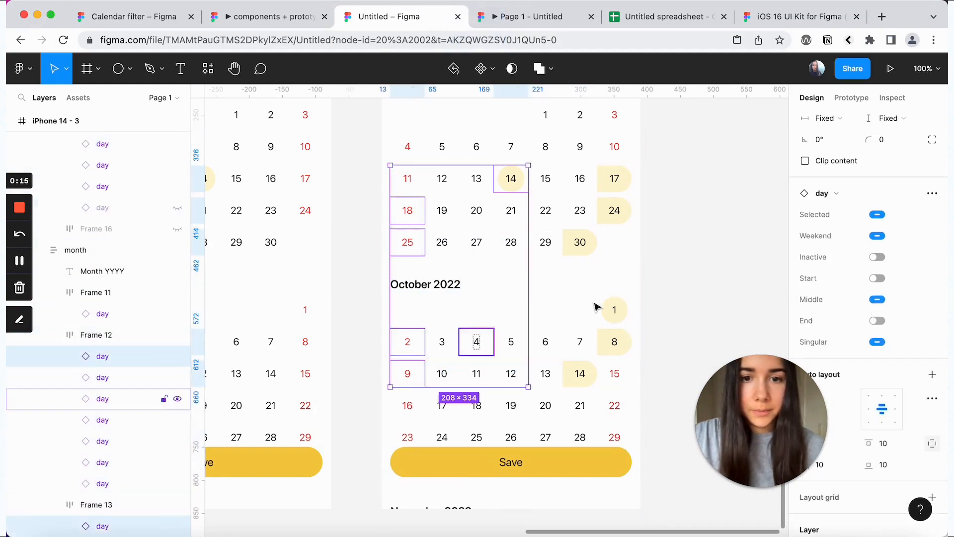
pyautogui.click(878, 214)
pyautogui.click(878, 235)
pyautogui.click(878, 342)
pyautogui.click(878, 299)
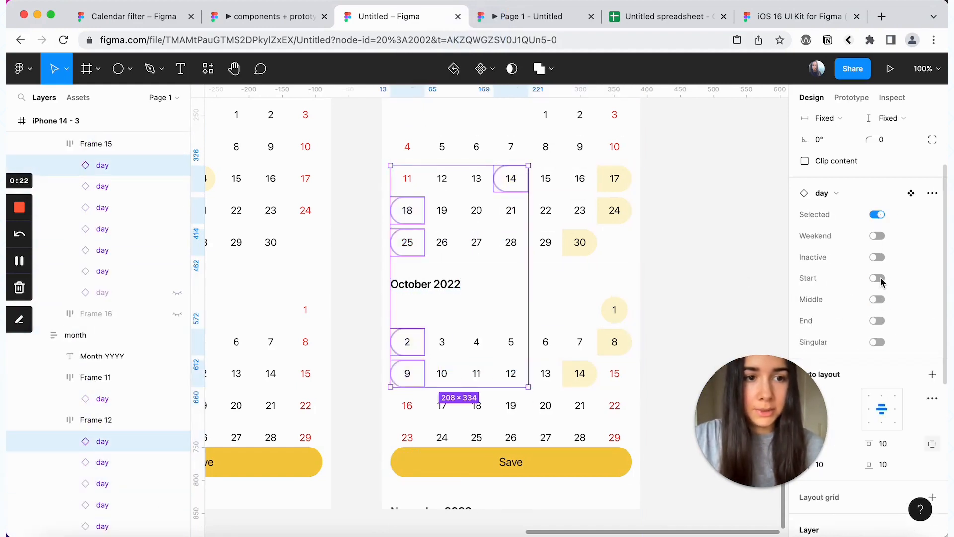
pyautogui.click(877, 277)
pyautogui.click(732, 249)
# Step: Turn on Selected and only the Middle shape for September 15–16, 19–23, 26–29 and October 3–7, 10–13 in iPhone 14 - 3
pyautogui.click(555, 187)
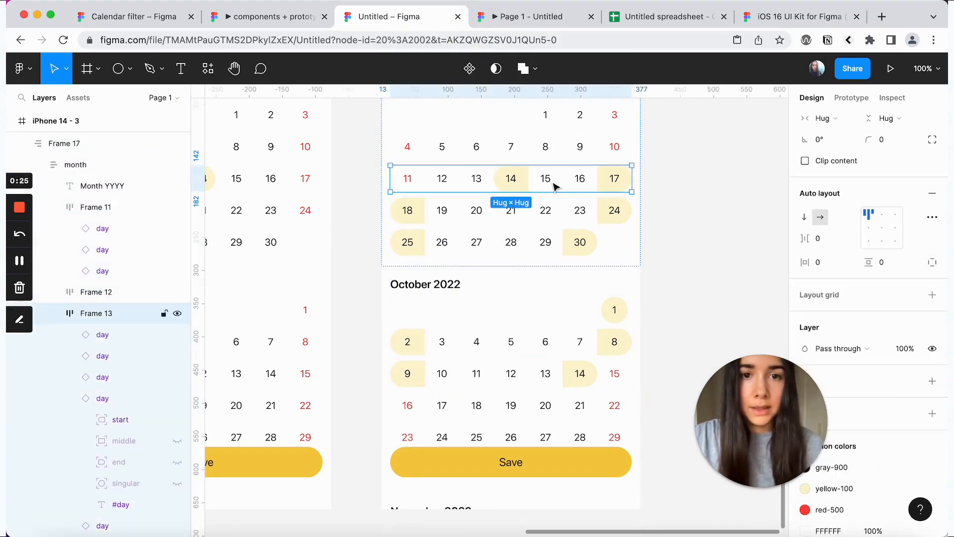
pyautogui.click(555, 187)
pyautogui.keyDown('shift'); pyautogui.click(580, 179); pyautogui.keyUp('shift')
pyautogui.keyDown('shift'); pyautogui.click(441, 211); pyautogui.keyUp('shift')
pyautogui.keyDown('shift'); pyautogui.click(476, 211); pyautogui.keyUp('shift')
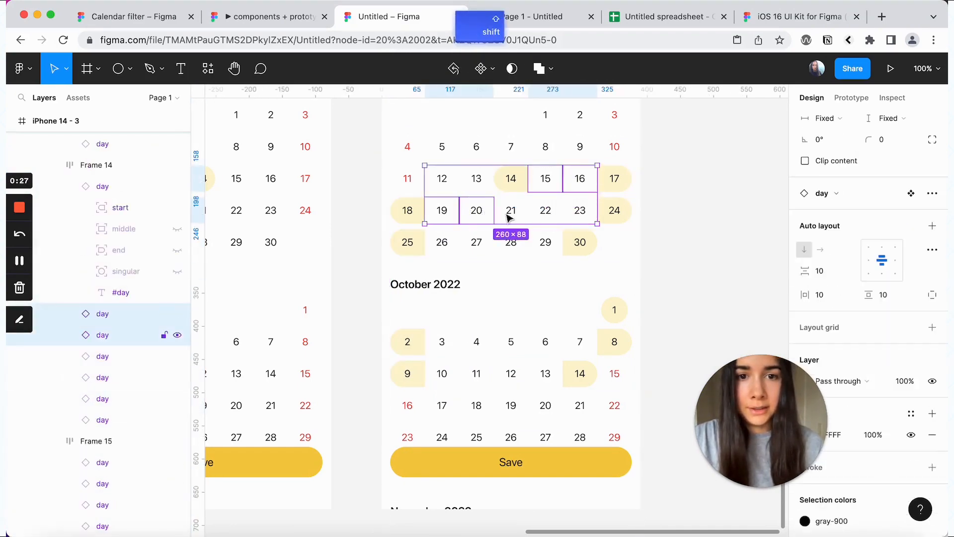
pyautogui.keyDown('shift'); pyautogui.click(511, 211); pyautogui.keyUp('shift')
pyautogui.keyDown('shift'); pyautogui.click(545, 211); pyautogui.keyUp('shift')
pyautogui.keyDown('shift'); pyautogui.click(579, 211); pyautogui.keyUp('shift')
pyautogui.keyDown('shift'); pyautogui.click(442, 242); pyautogui.keyUp('shift')
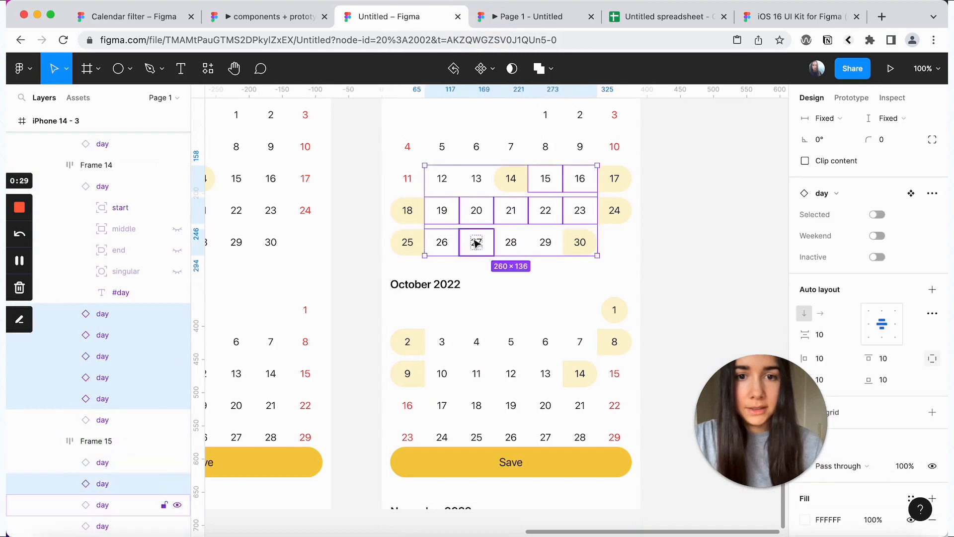
pyautogui.keyDown('shift'); pyautogui.click(475, 243); pyautogui.keyUp('shift')
pyautogui.keyDown('shift'); pyautogui.click(504, 245); pyautogui.keyUp('shift')
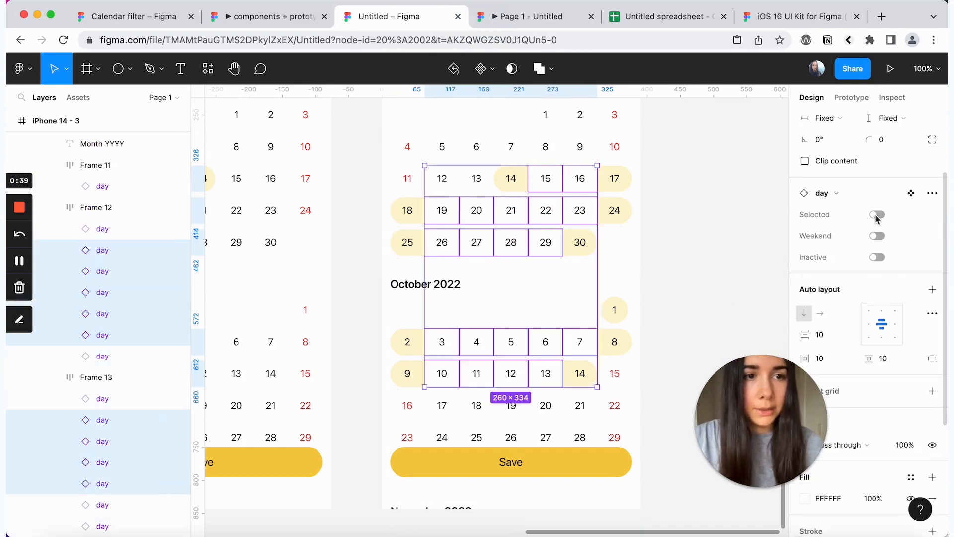
pyautogui.click(877, 215)
pyautogui.click(877, 271)
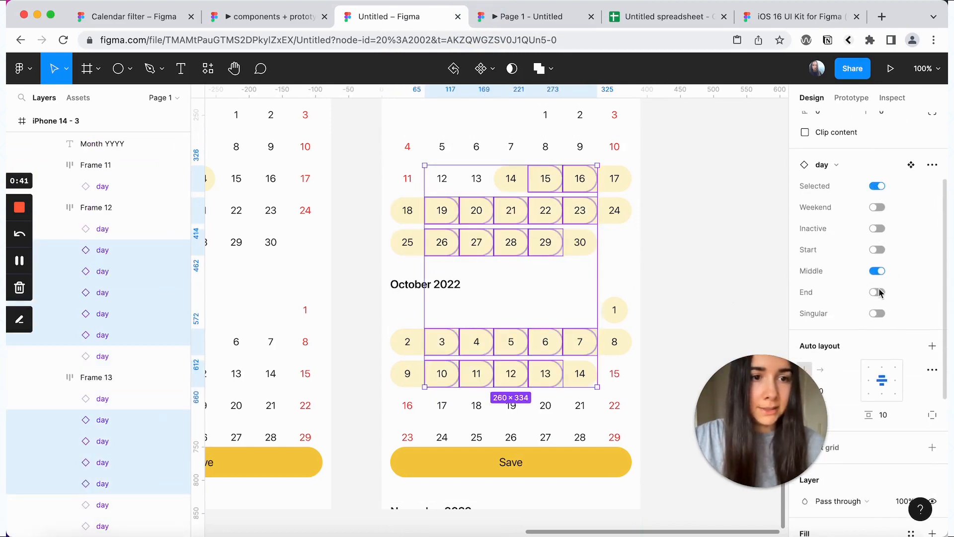
pyautogui.click(698, 249)
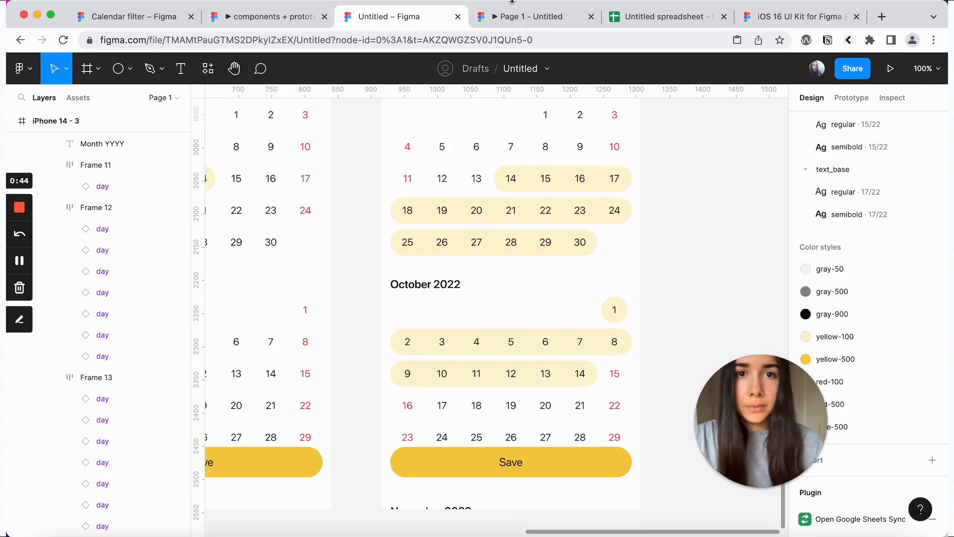
# Step: Test the prototype by choosing September 14 and October 14 and scrolling through the resulting date range
pyautogui.click(529, 19)
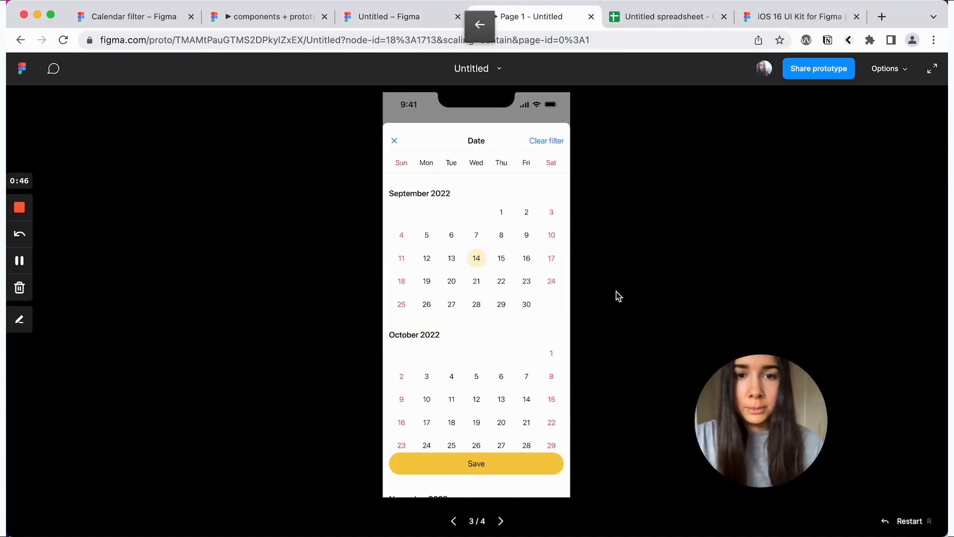
pyautogui.click(478, 259)
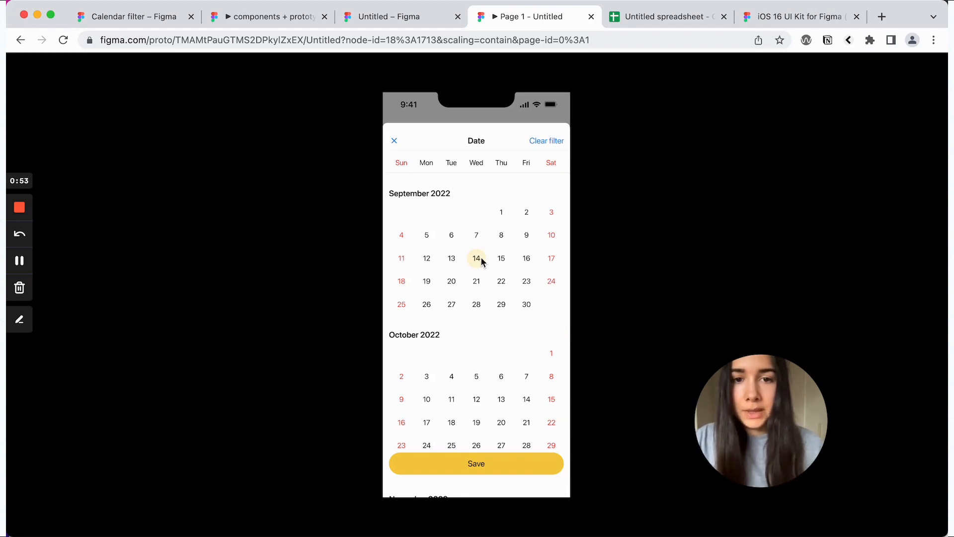
pyautogui.scroll(-3, 481, 261)
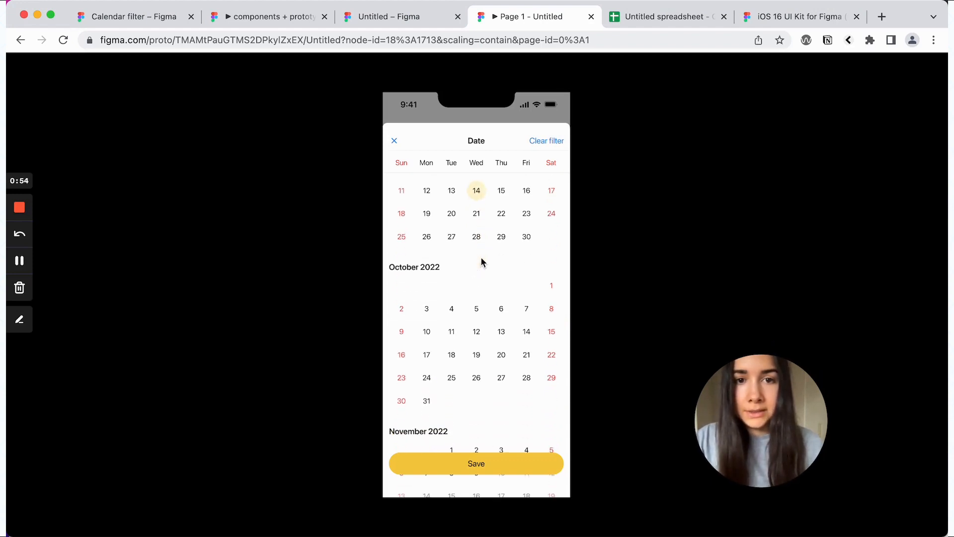
pyautogui.click(525, 334)
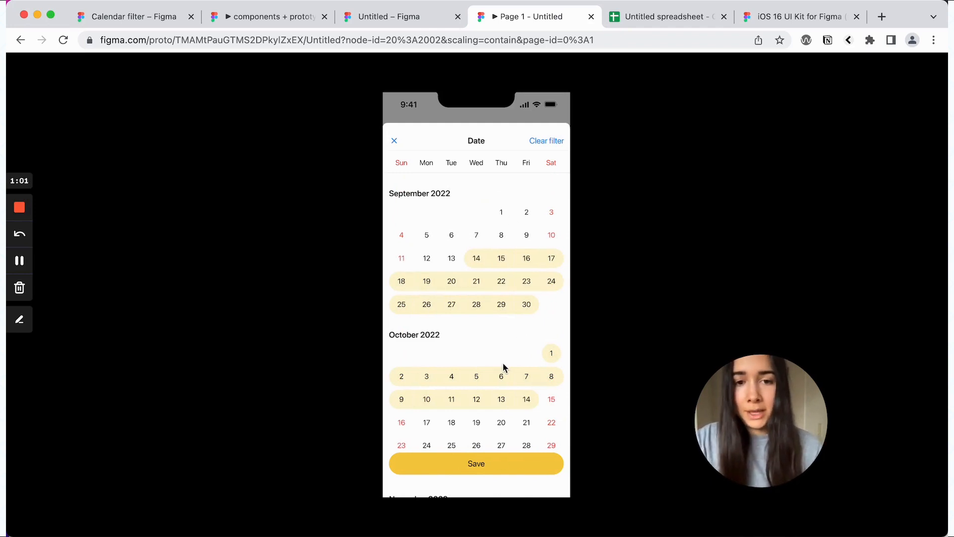
pyautogui.scroll(-4, 538, 411)
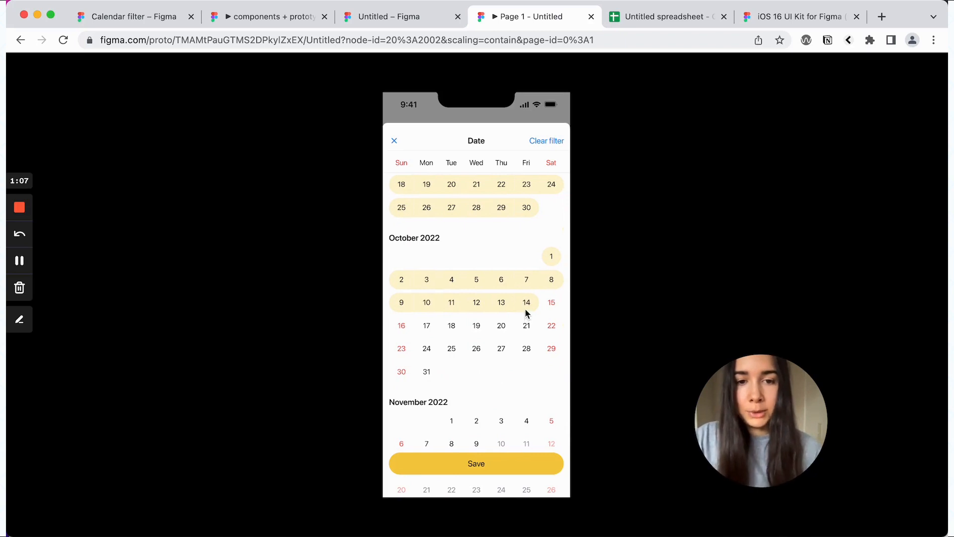
pyautogui.scroll(4, 527, 313)
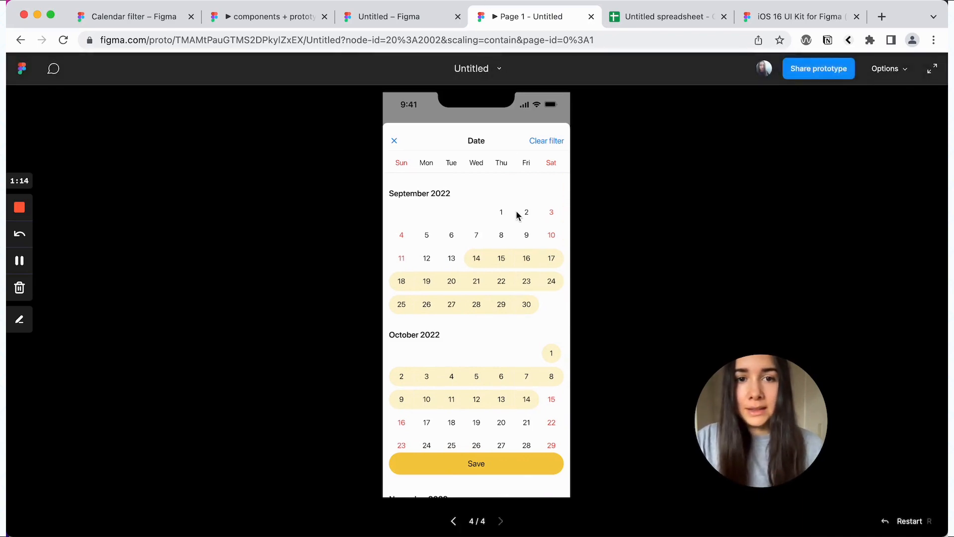
# Step: Enable Preserve scroll position on the September 14 connection from iPhone 14 - 1 to iPhone 14 - 2
pyautogui.click(426, 17)
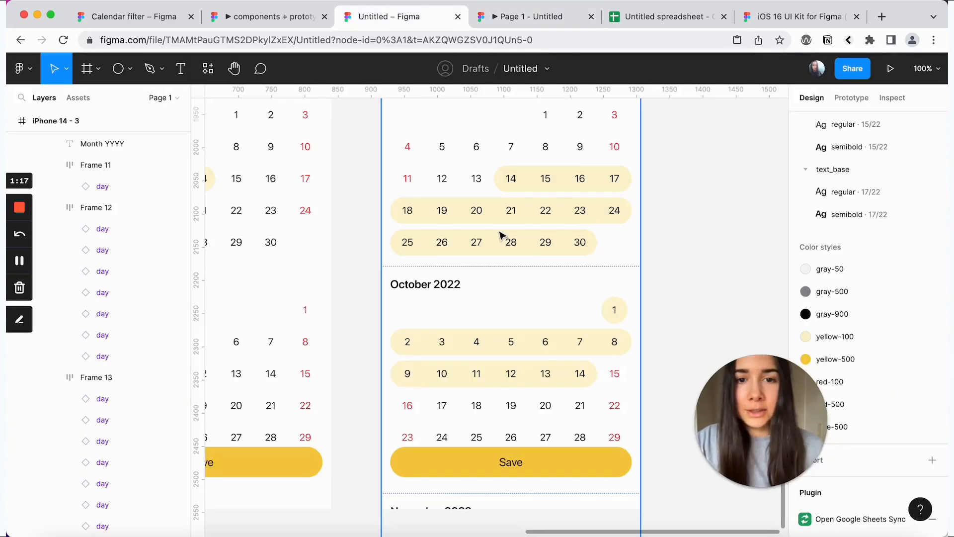
pyautogui.scroll(5, 502, 234)
pyautogui.hscroll(-6, 522, 128)
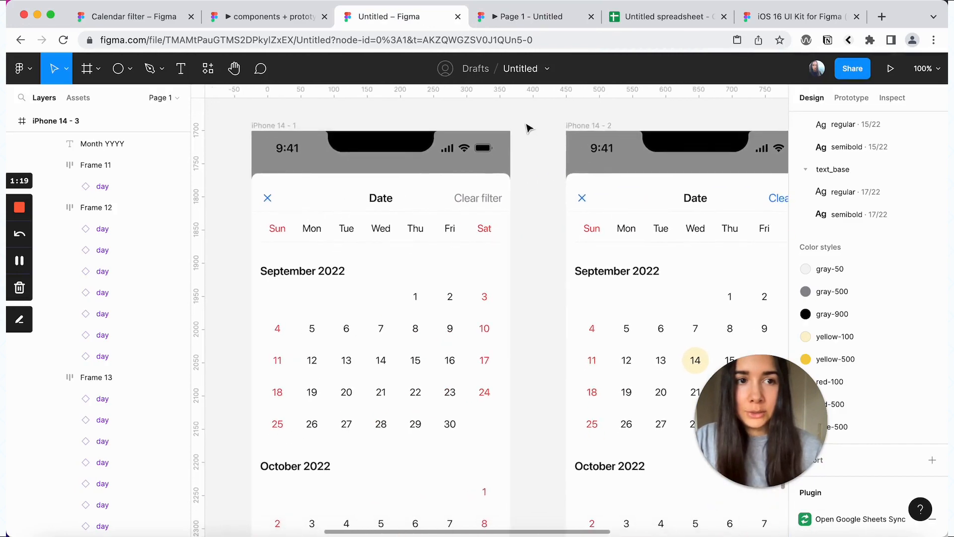
pyautogui.click(851, 98)
pyautogui.click(539, 406)
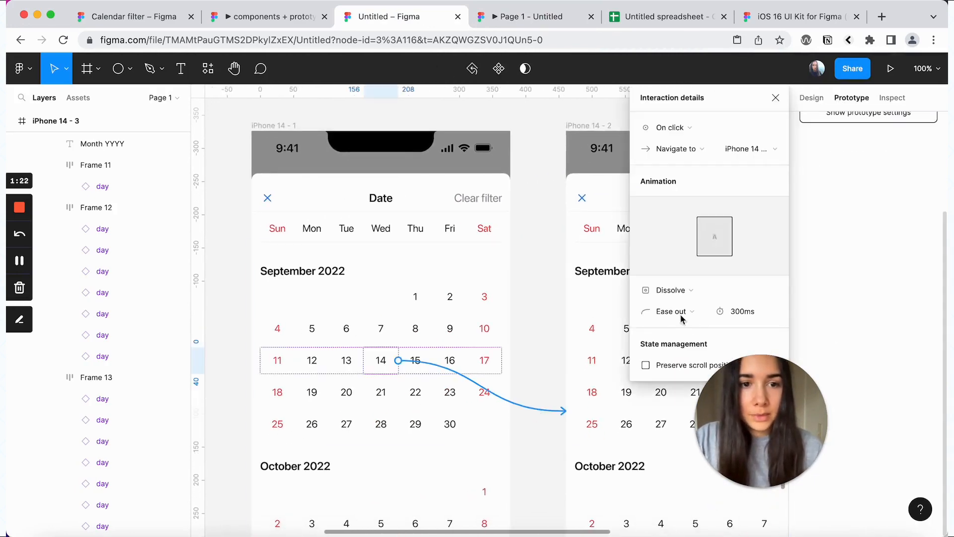
pyautogui.hscroll(10, 568, 309)
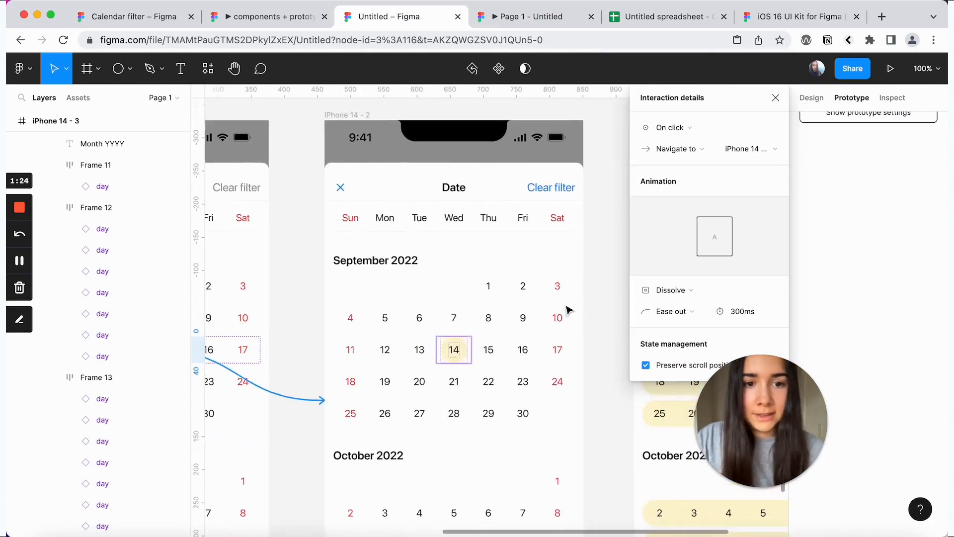
# Step: Enable Preserve scroll position on the October 14 connection from iPhone 14 - 2 to iPhone 14 - 3
pyautogui.click(330, 146)
pyautogui.hscroll(3, 603, 326)
pyautogui.scroll(-2, 603, 326)
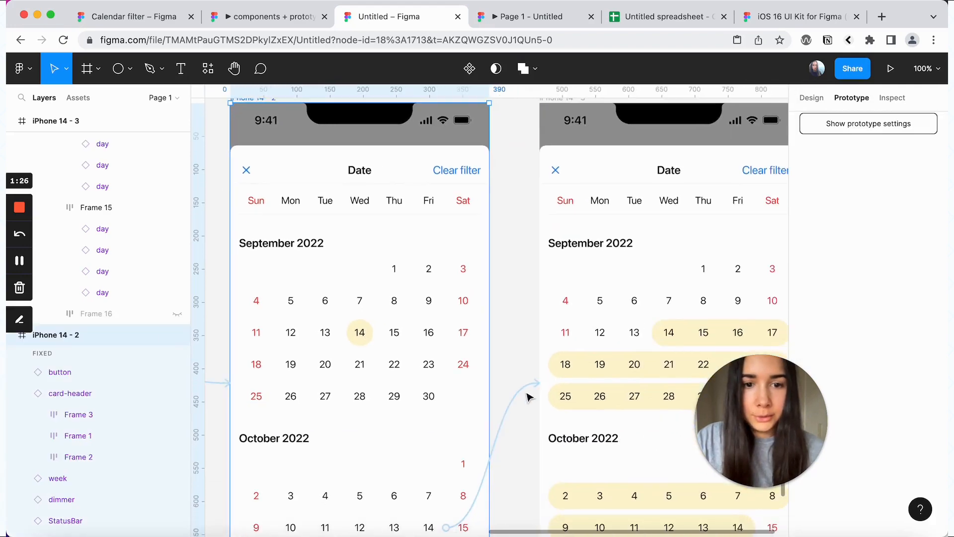
pyautogui.click(536, 386)
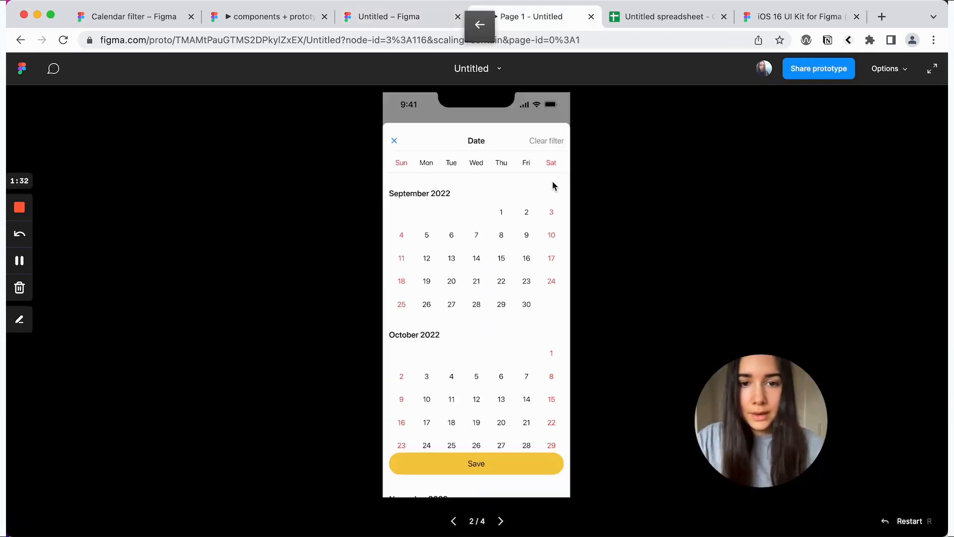
# Step: Test scroll preservation in the prototype by scrolling the calendar and choosing September 14 and October 14
pyautogui.scroll(-2, 506, 373)
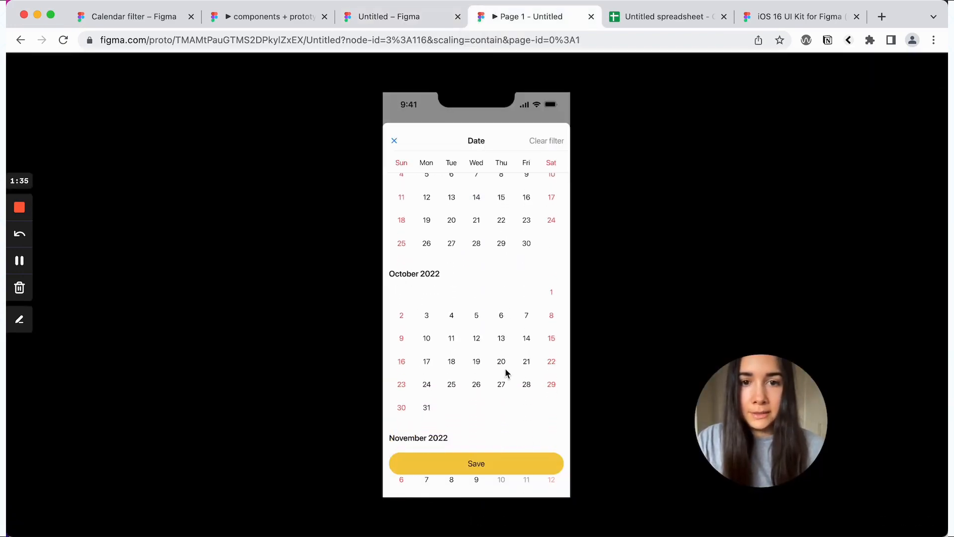
pyautogui.click(476, 200)
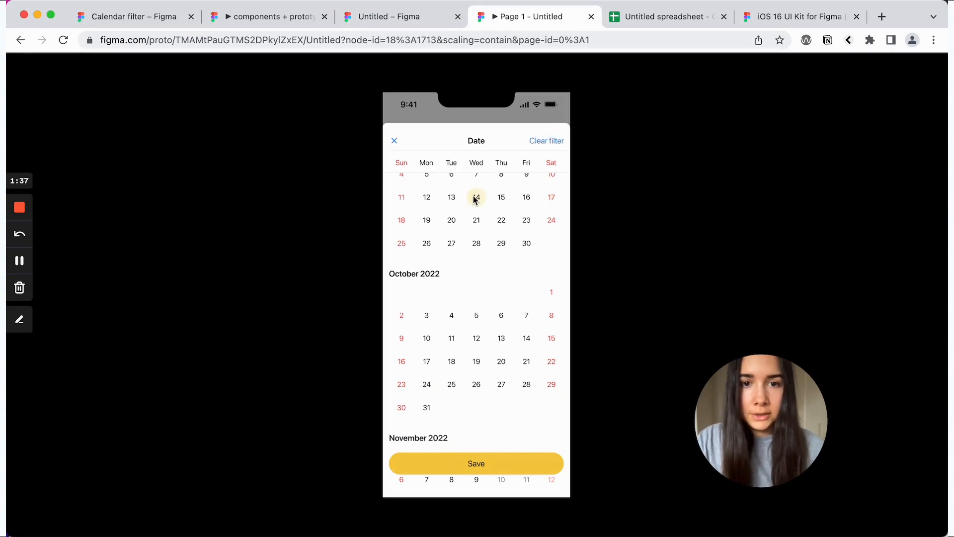
pyautogui.scroll(-2, 505, 299)
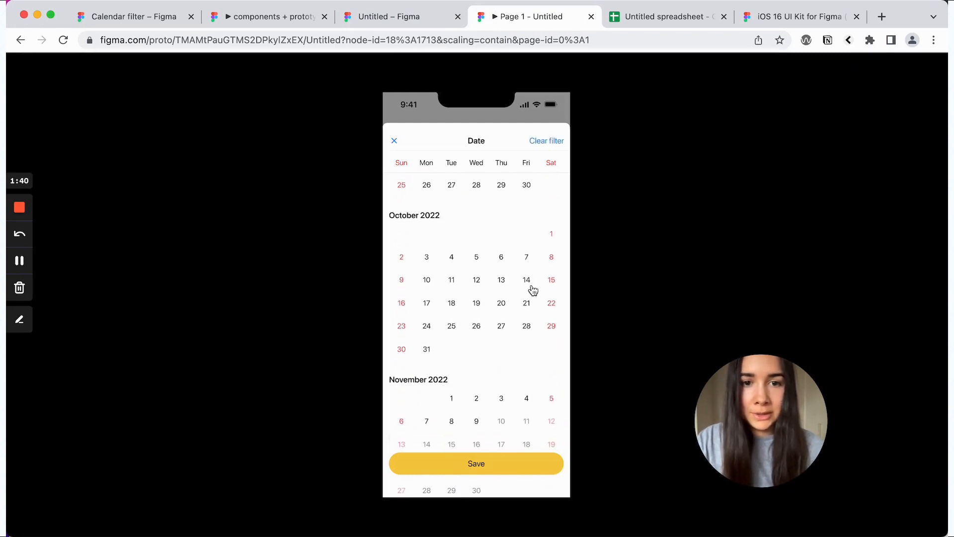
pyautogui.click(530, 284)
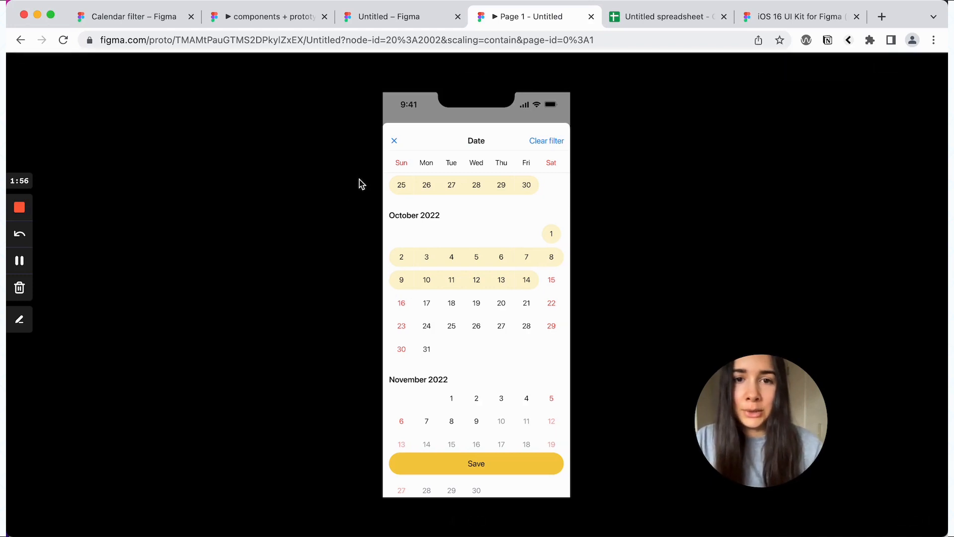
# Step: Set the prototype background color to F5F5F5 and check it in the running prototype
pyautogui.click(436, 21)
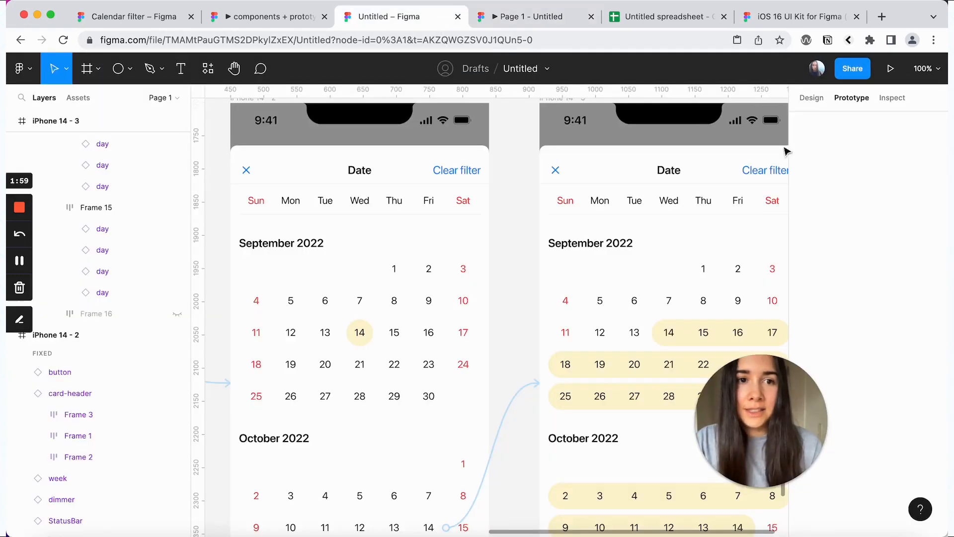
pyautogui.hscroll(2, 517, 137)
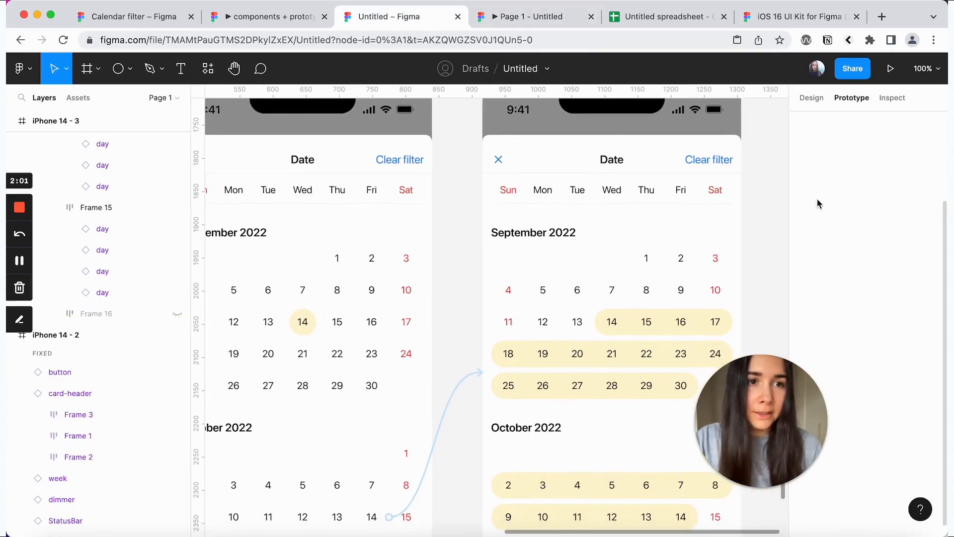
pyautogui.click(842, 203)
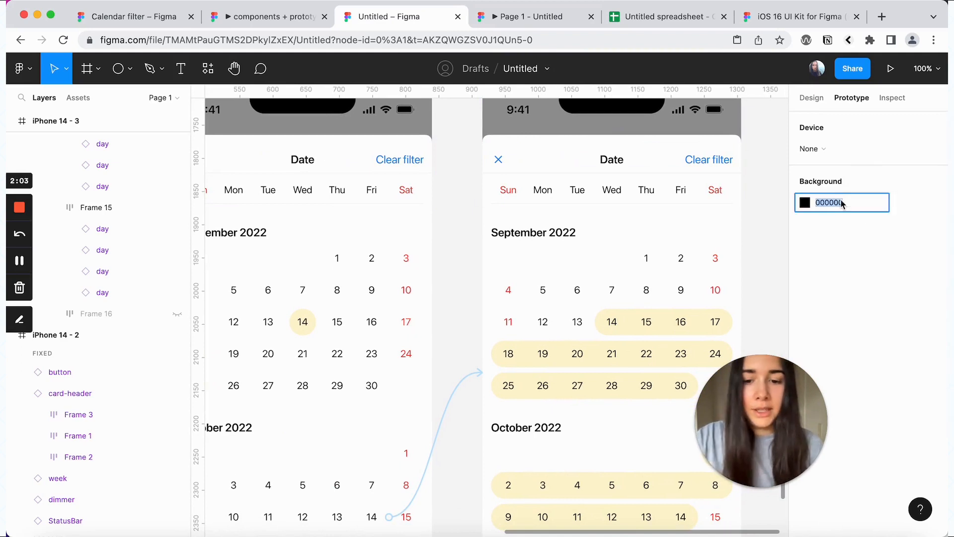
pyautogui.write('F5F5F5')
pyautogui.press('Return')
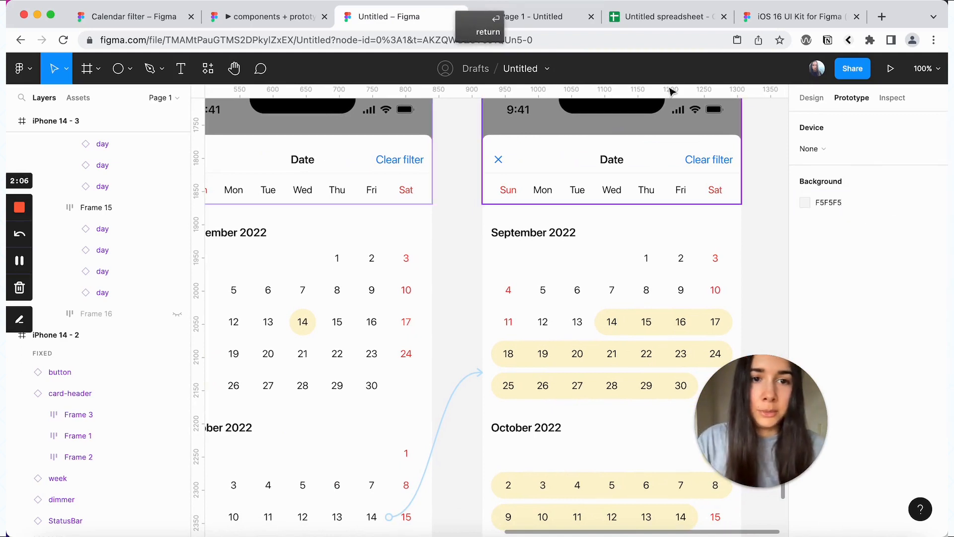
pyautogui.click(568, 22)
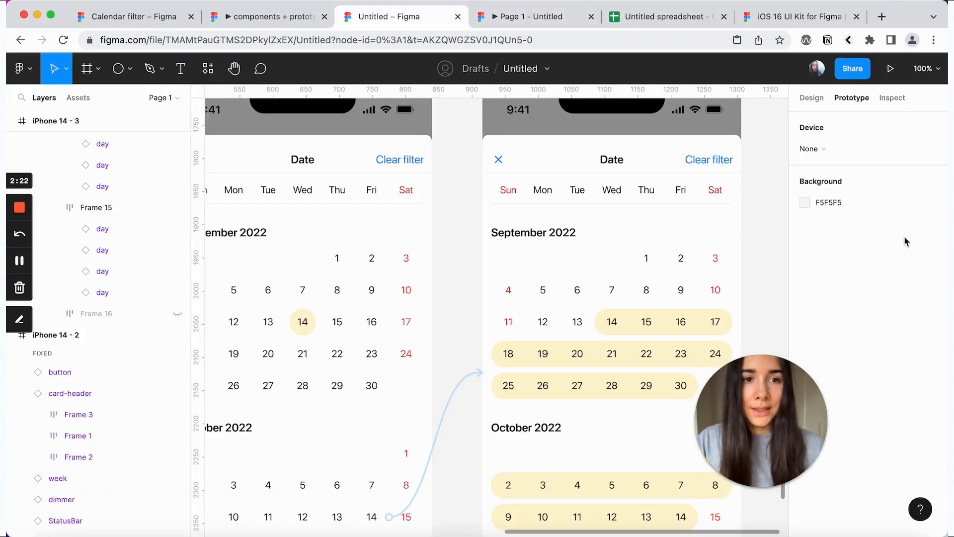
# Step: Set the prototype device to iPhone 14, check the running prototype, and return to the design file
pyautogui.click(850, 150)
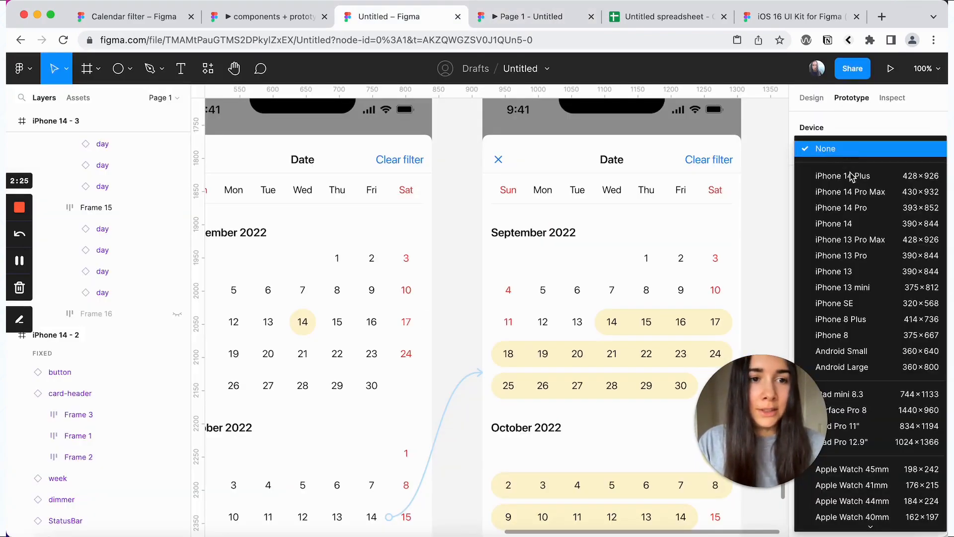
pyautogui.click(887, 224)
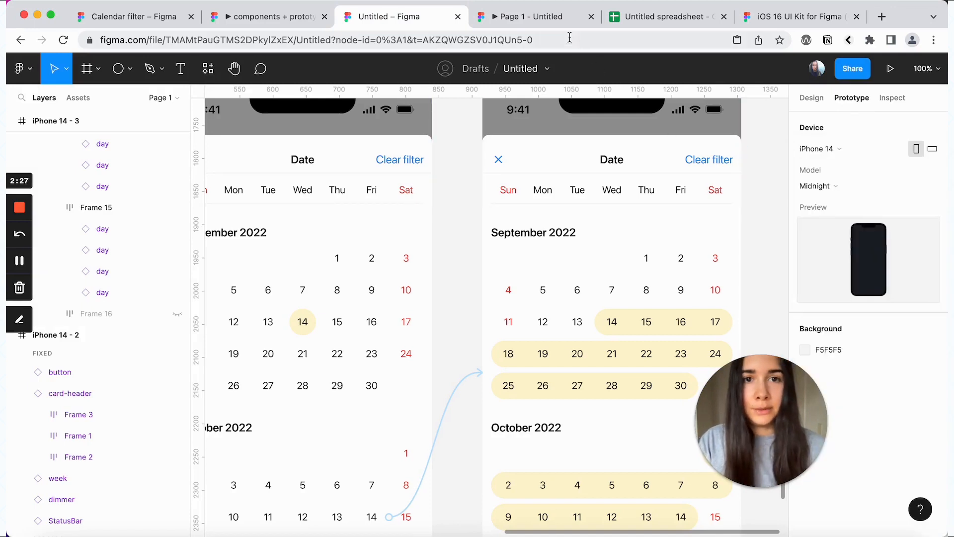
pyautogui.click(558, 19)
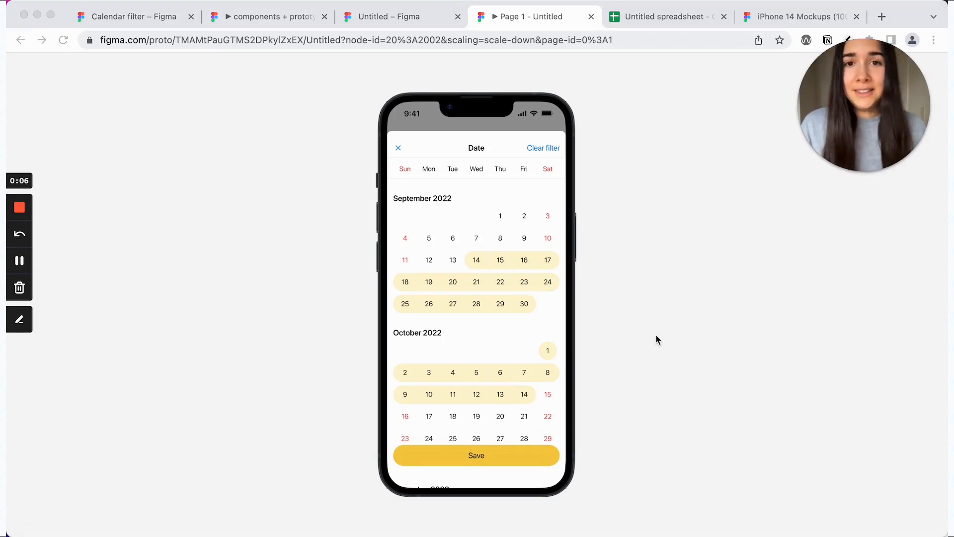
pyautogui.click(389, 16)
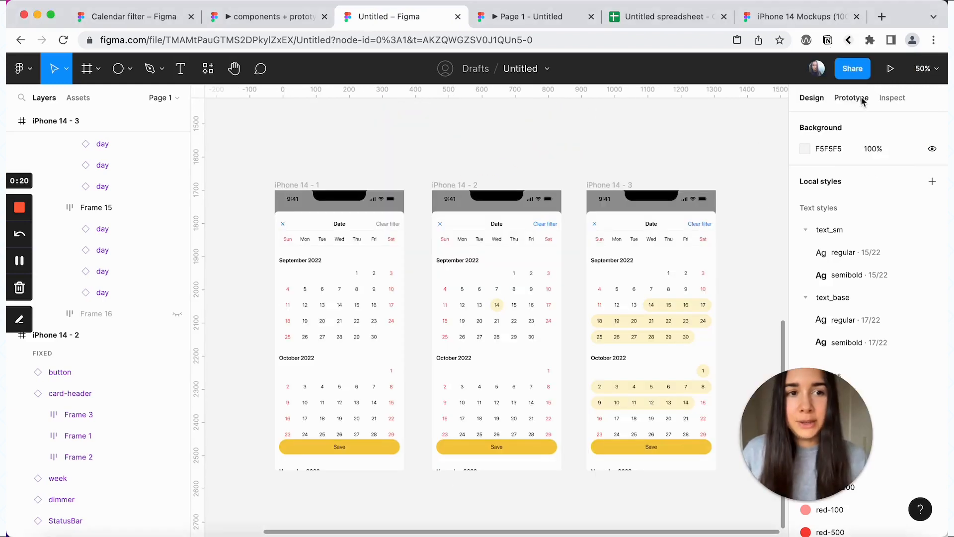
# Step: Space the three iPhone 14 screens farther apart, placing iPhone 14 - 1 at X -86 and iPhone 14 - 3 at X 1014
pyautogui.click(854, 97)
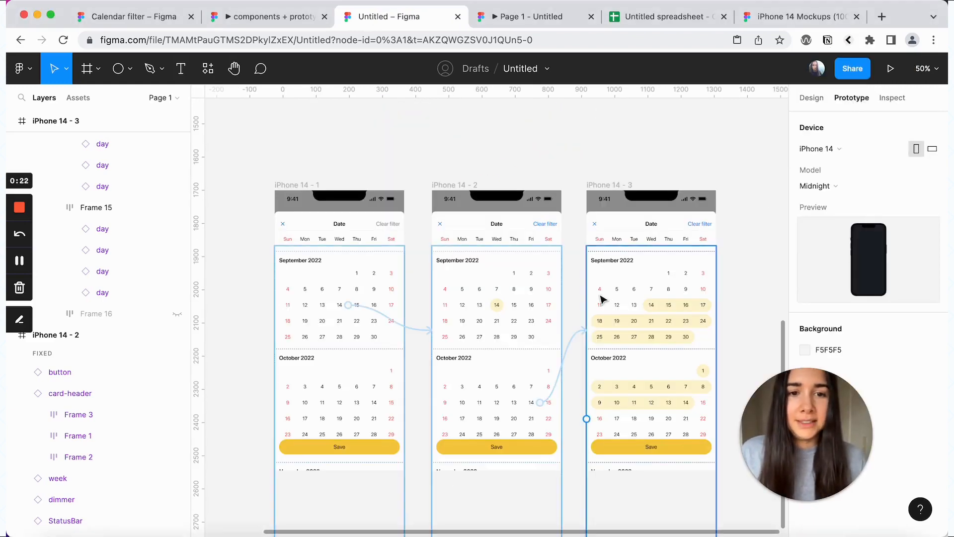
pyautogui.click(810, 99)
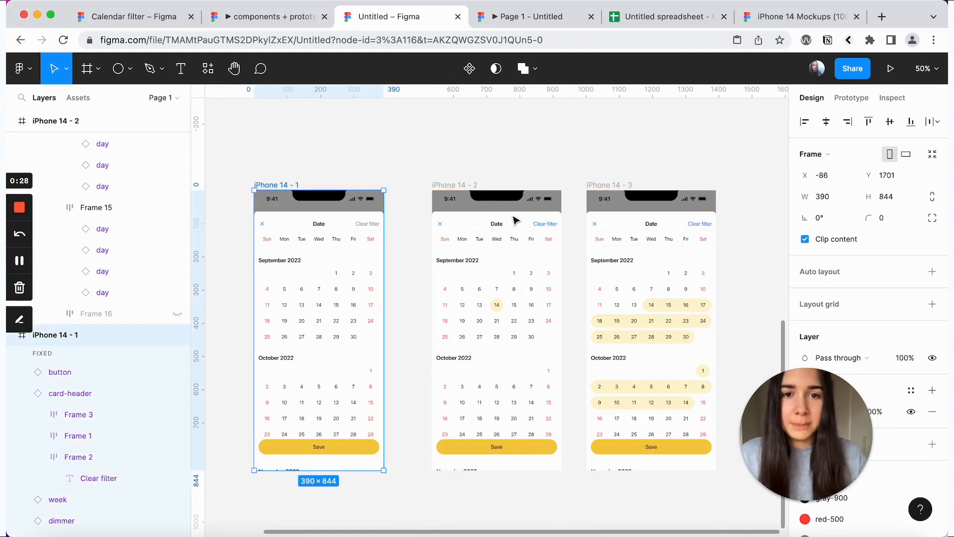
pyautogui.moveTo(632, 186); pyautogui.dragTo(660, 186)
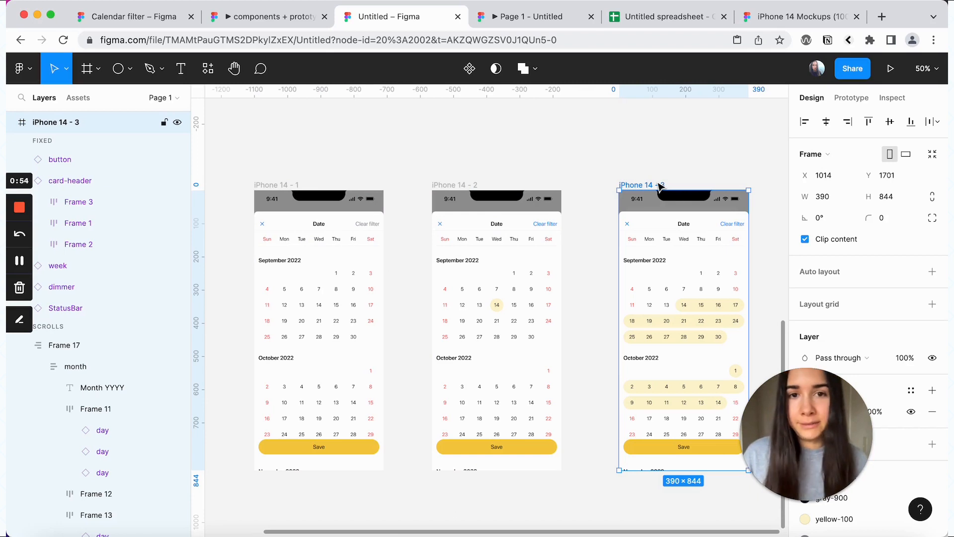
pyautogui.click(353, 133)
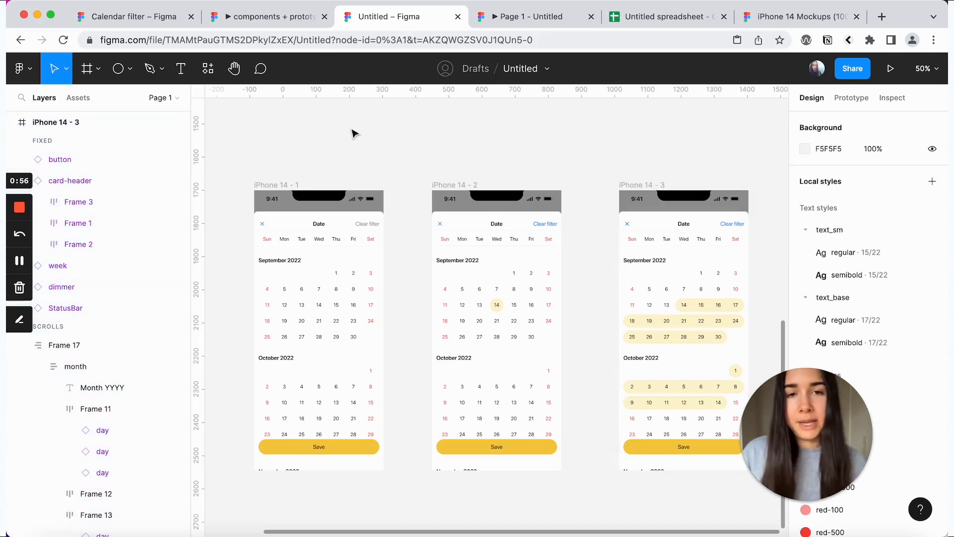
# Step: Use the Autoflow plugin to draw arrows from iPhone 14 - 1 to iPhone 14 - 2 and from iPhone 14 - 2 to iPhone 14 - 3
pyautogui.click(209, 69)
pyautogui.write('autoflow')
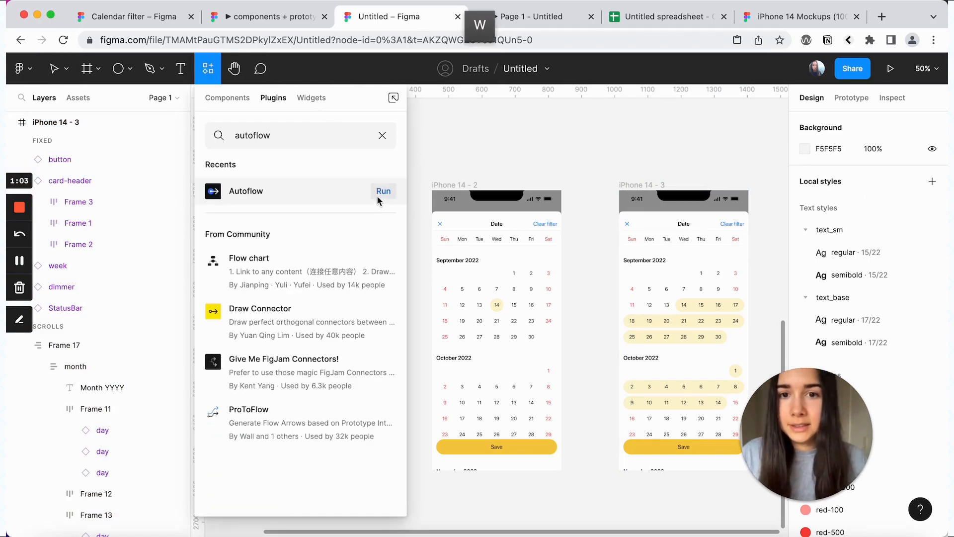
pyautogui.click(381, 196)
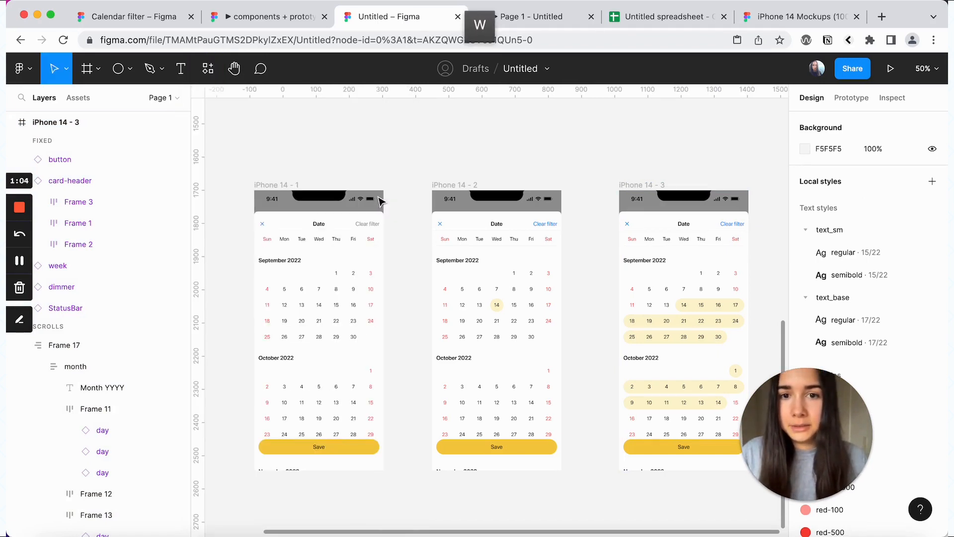
pyautogui.hscroll(-3, 368, 152)
pyautogui.scroll(-1, 367, 153)
pyautogui.click(359, 155)
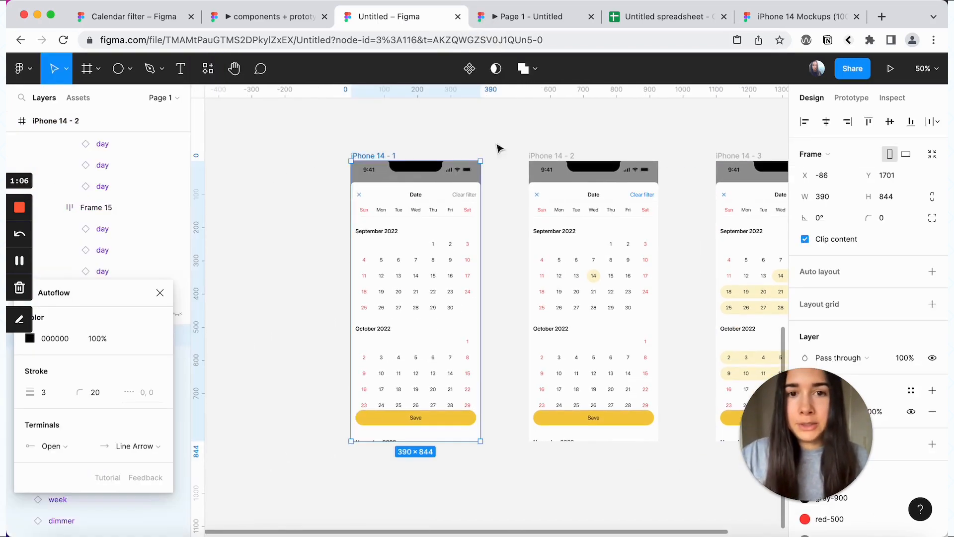
pyautogui.keyDown('shift'); pyautogui.click(568, 157); pyautogui.keyUp('shift')
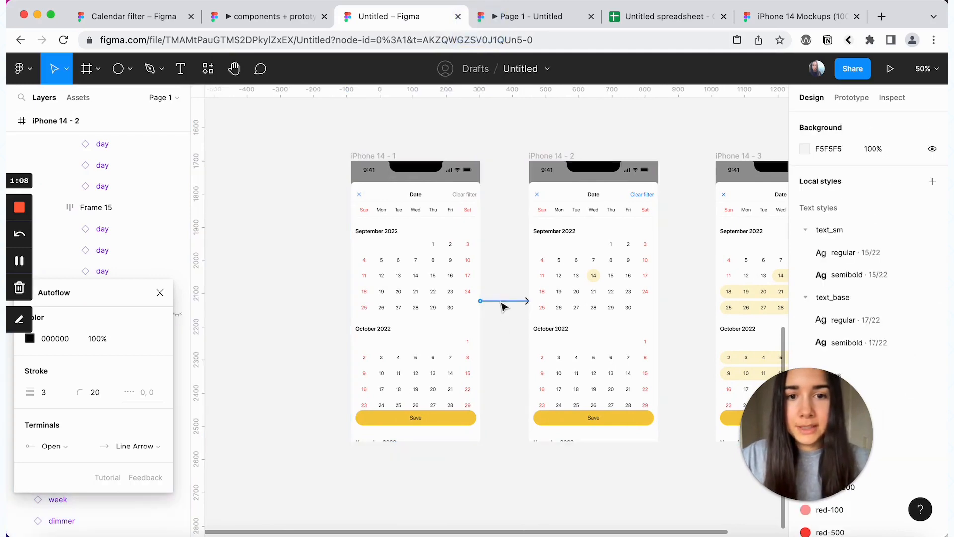
pyautogui.click(547, 156)
pyautogui.hscroll(3, 622, 151)
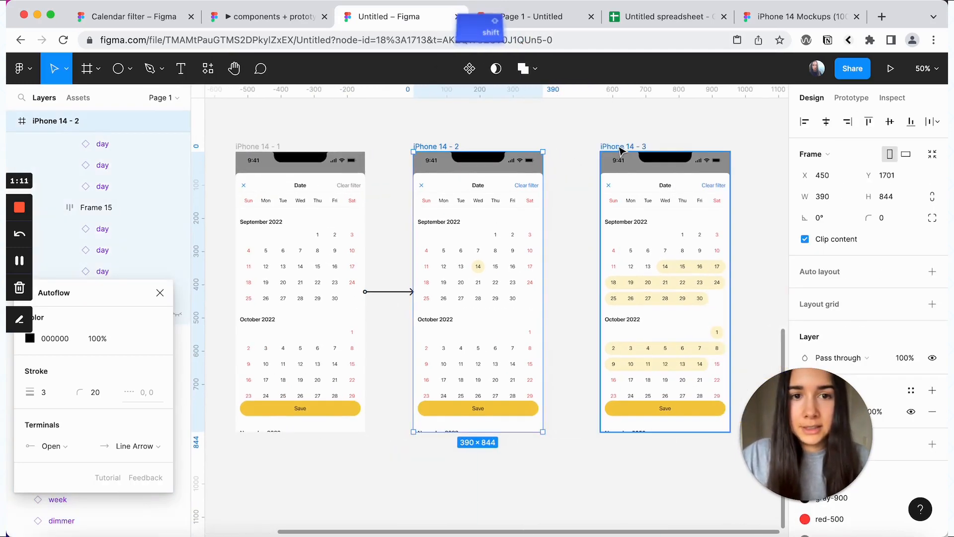
pyautogui.keyDown('shift'); pyautogui.click(620, 151); pyautogui.keyUp('shift')
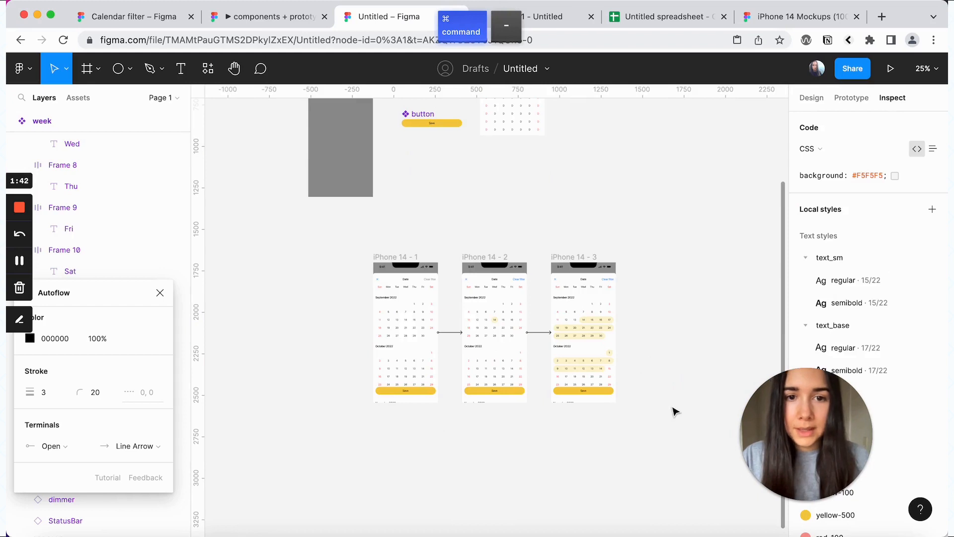
# Step: Move the three iPhone 14 screens and their arrows farther below the components, to about X -438, Y 2433
pyautogui.scroll(6, 674, 411)
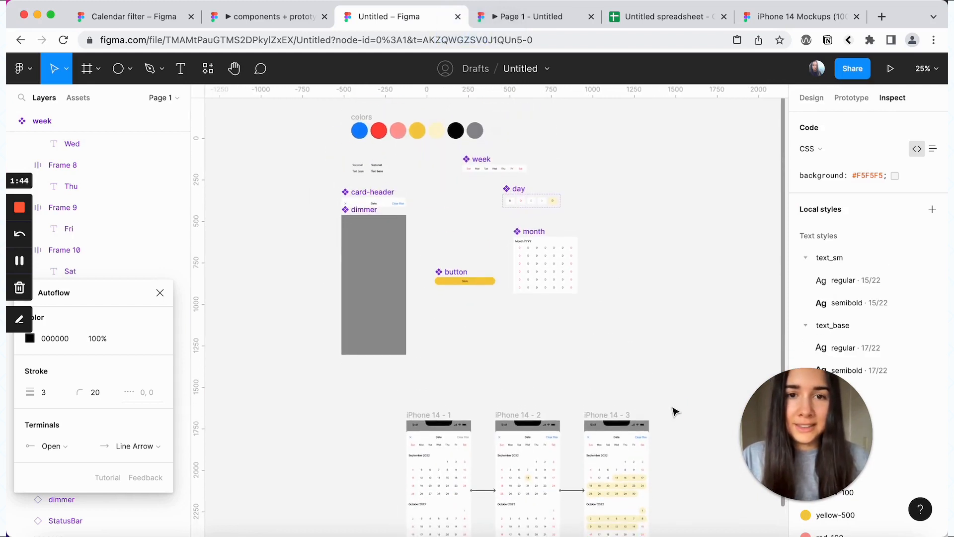
pyautogui.scroll(-6, 673, 412)
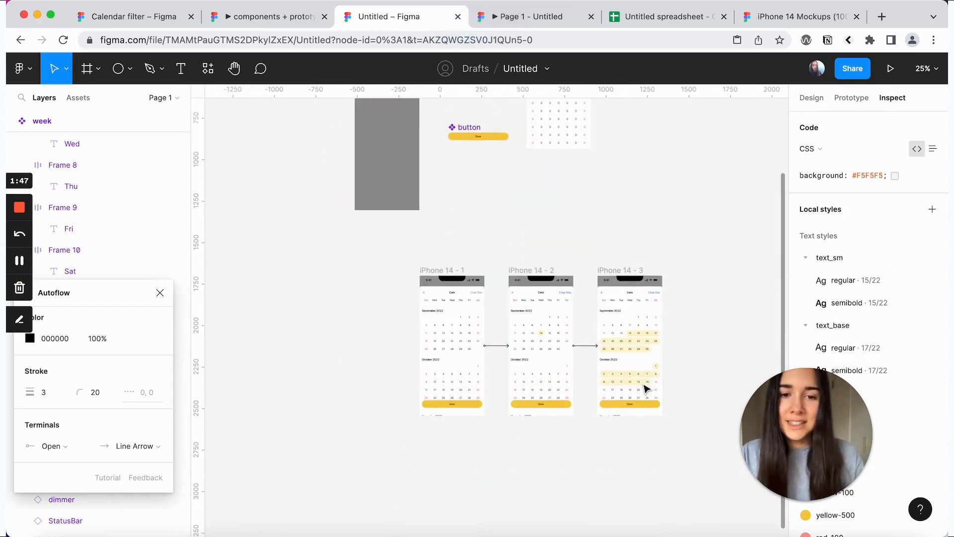
pyautogui.moveTo(692, 465); pyautogui.dragTo(376, 238)
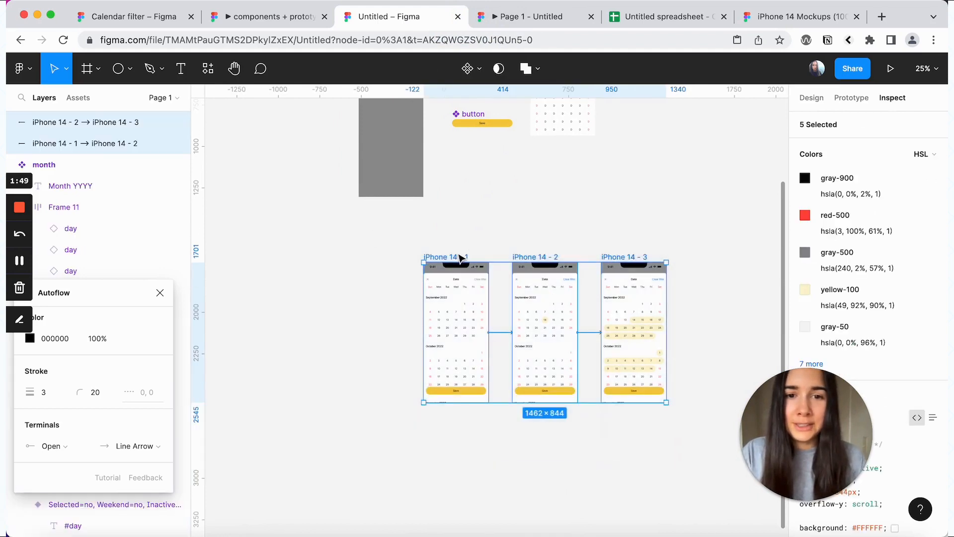
pyautogui.moveTo(460, 258); pyautogui.dragTo(409, 380)
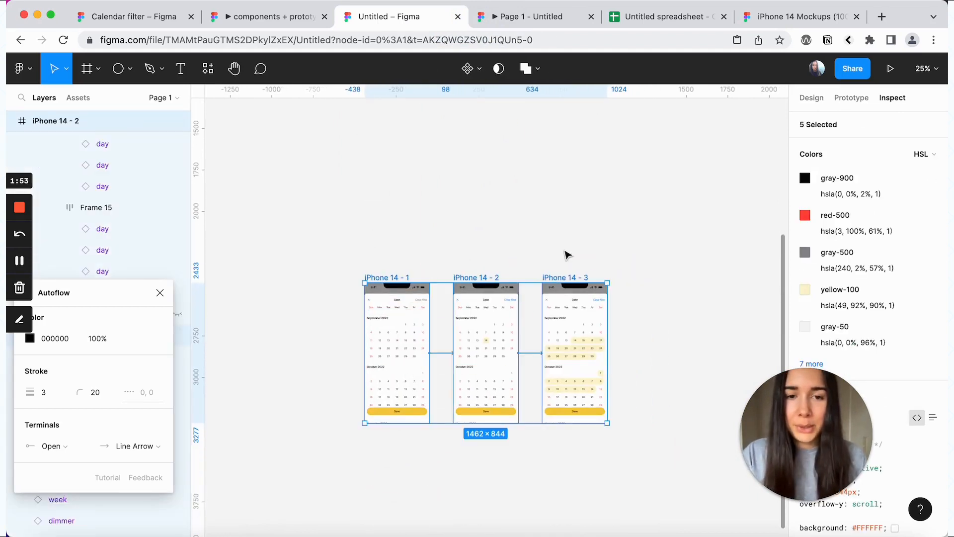
pyautogui.click(569, 257)
# Step: Draw a section of about 2148 × 1616 around the three connected iPhone 14 screens and name it Flow
pyautogui.scroll(-2, 567, 256)
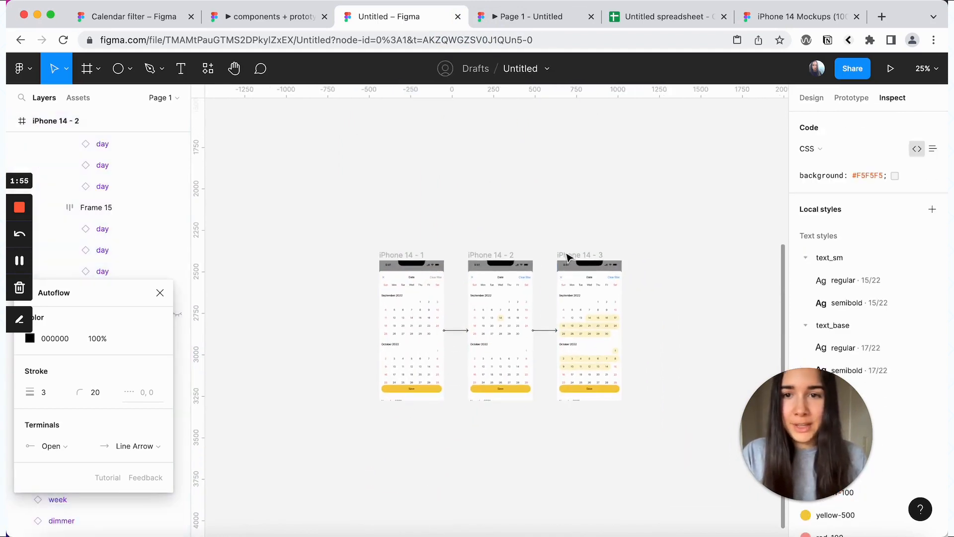
pyautogui.click(87, 69)
pyautogui.click(99, 69)
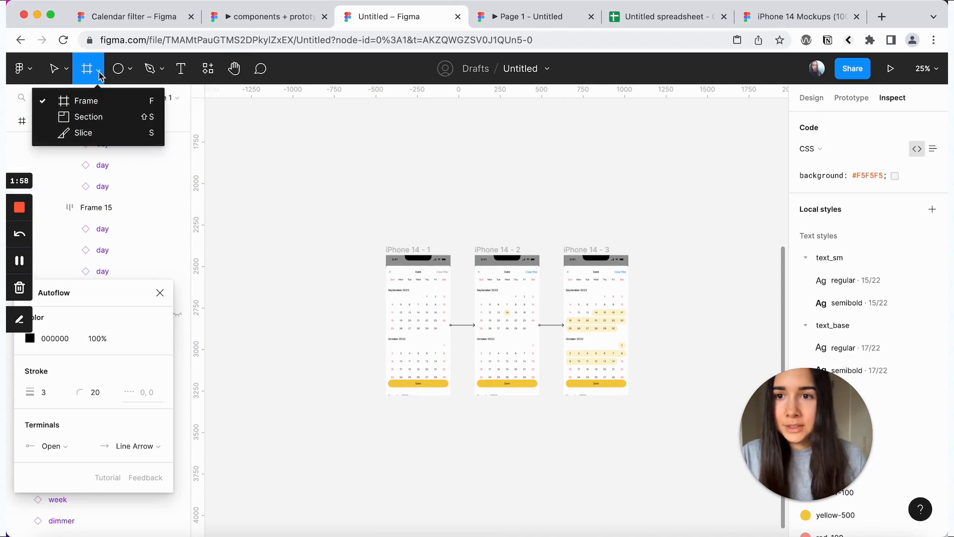
pyautogui.click(112, 115)
pyautogui.moveTo(326, 194); pyautogui.dragTo(683, 462)
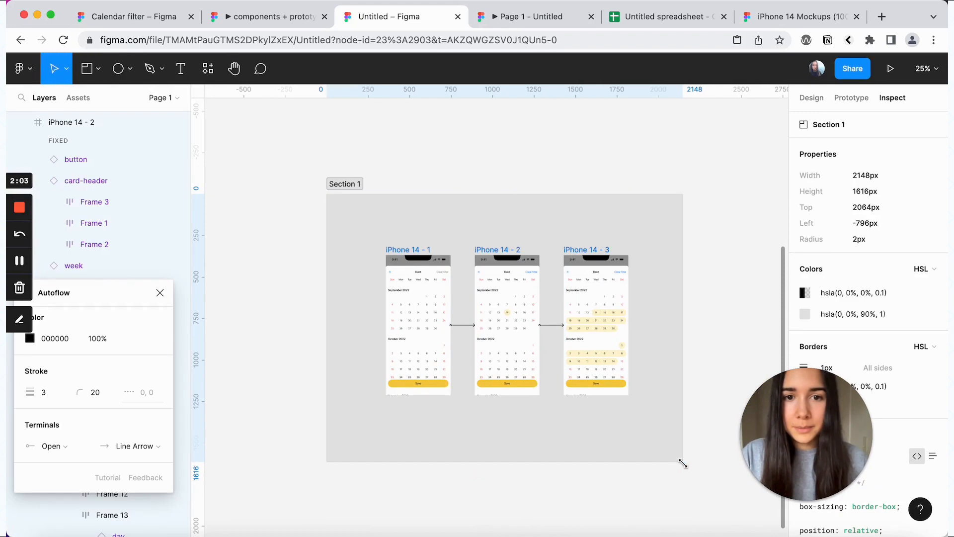
pyautogui.doubleClick(349, 186)
pyautogui.write('Flow')
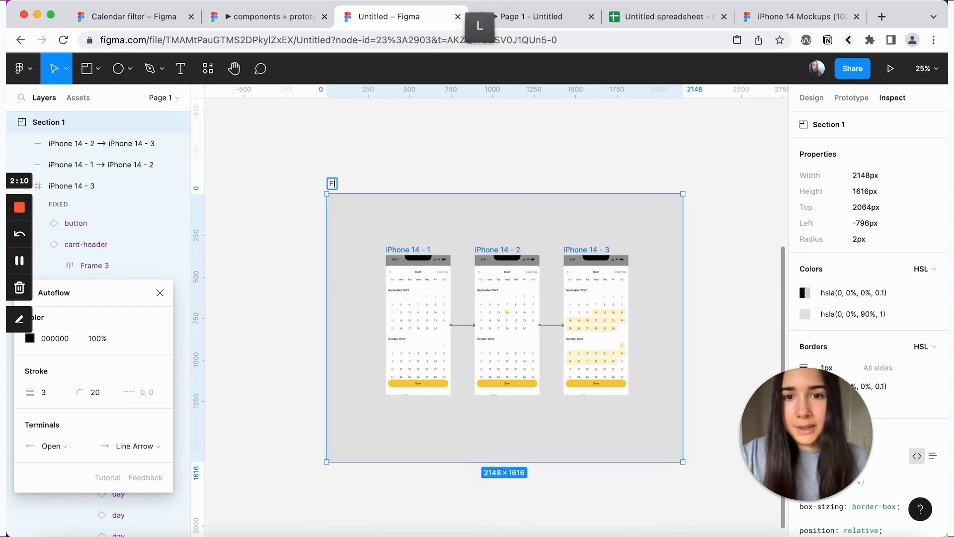
pyautogui.click(301, 179)
# Step: Draw a section of about 2348 × 2008 around the colors, text samples and components, and name it Components
pyautogui.scroll(10, 299, 180)
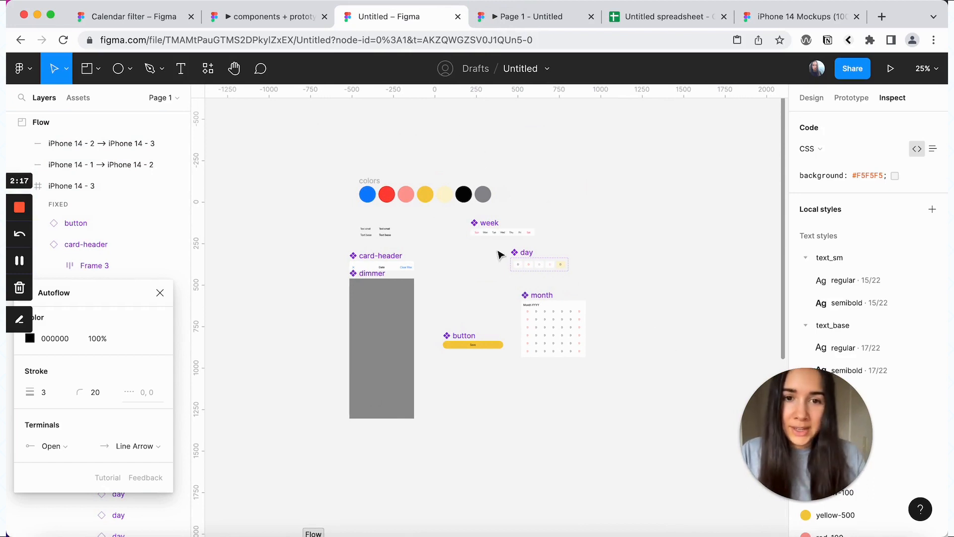
pyautogui.hotkey('shift', 's')
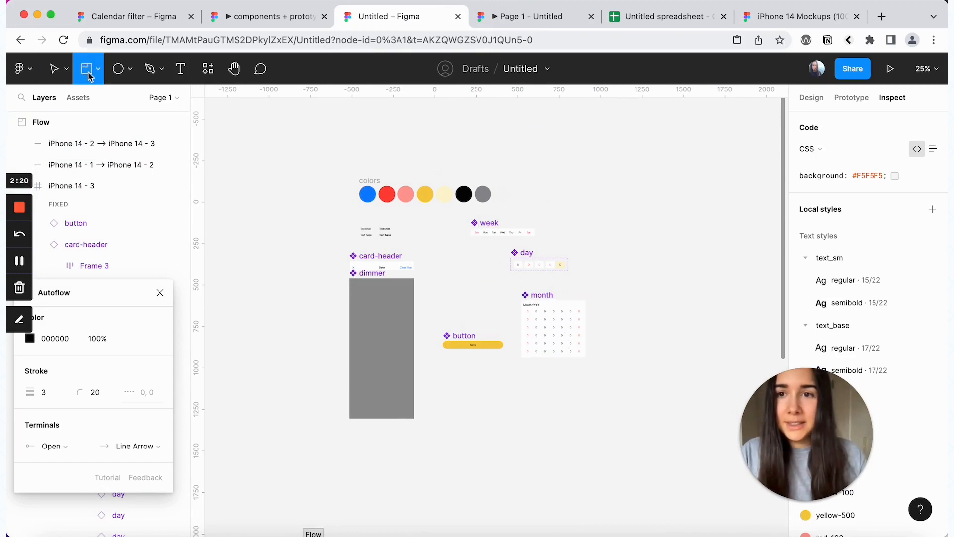
pyautogui.moveTo(285, 140); pyautogui.dragTo(675, 473)
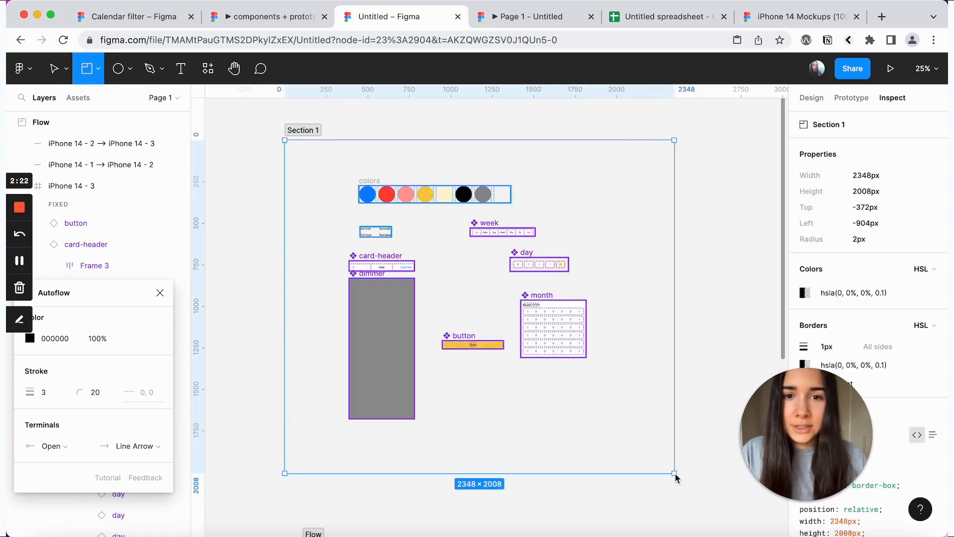
pyautogui.doubleClick(312, 131)
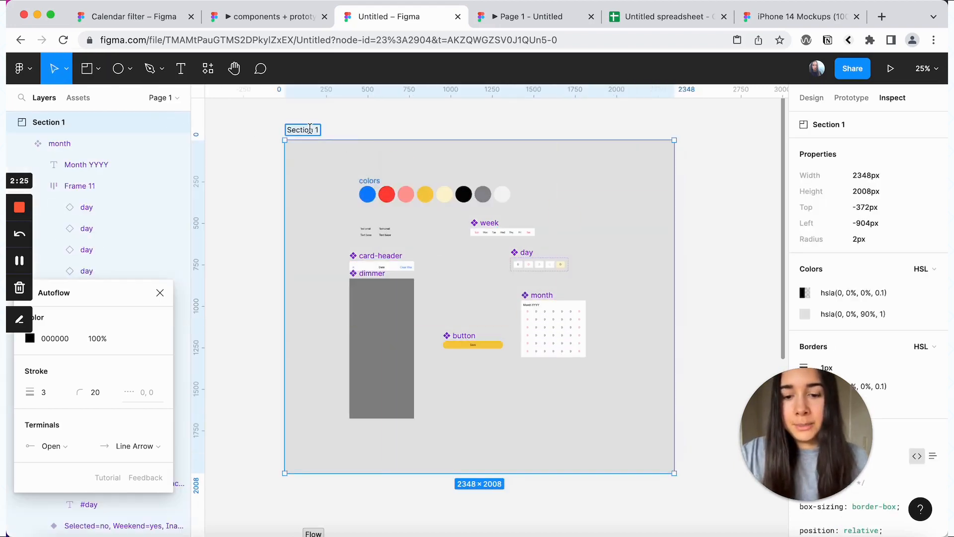
pyautogui.write('components')
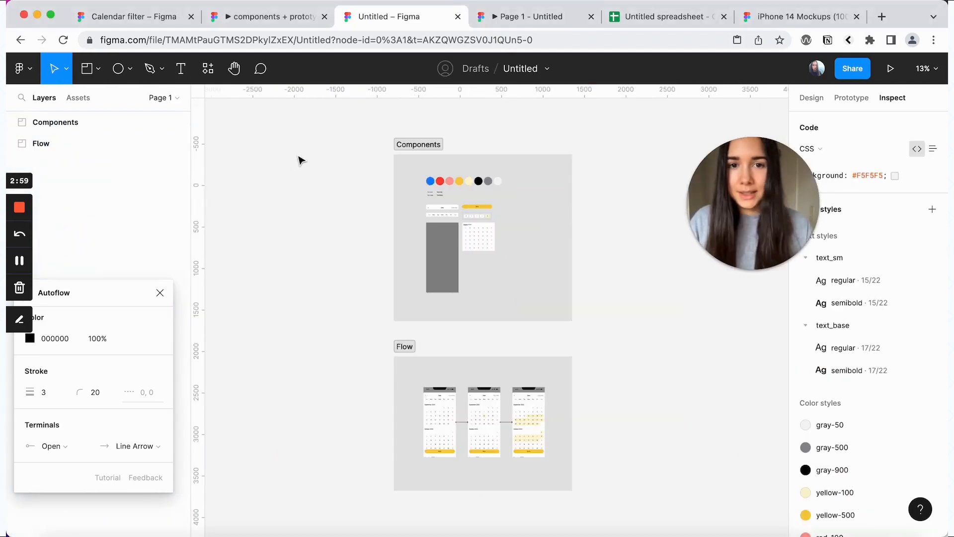
# Step: Inspect the iPhone 14 mockup on the Calendar filter file's cover page, and view the iPhone 14 Mockups (100% Free) community page
pyautogui.click(141, 18)
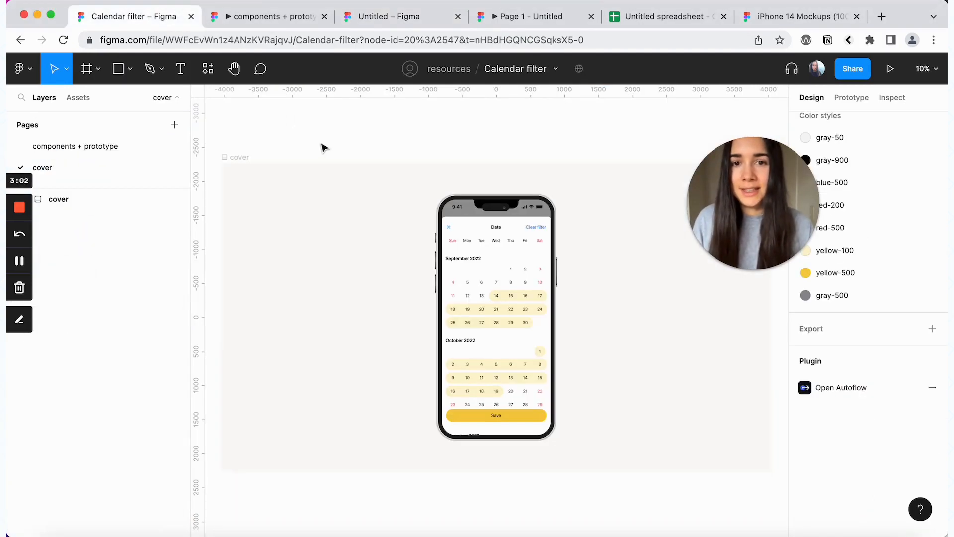
pyautogui.click(540, 252)
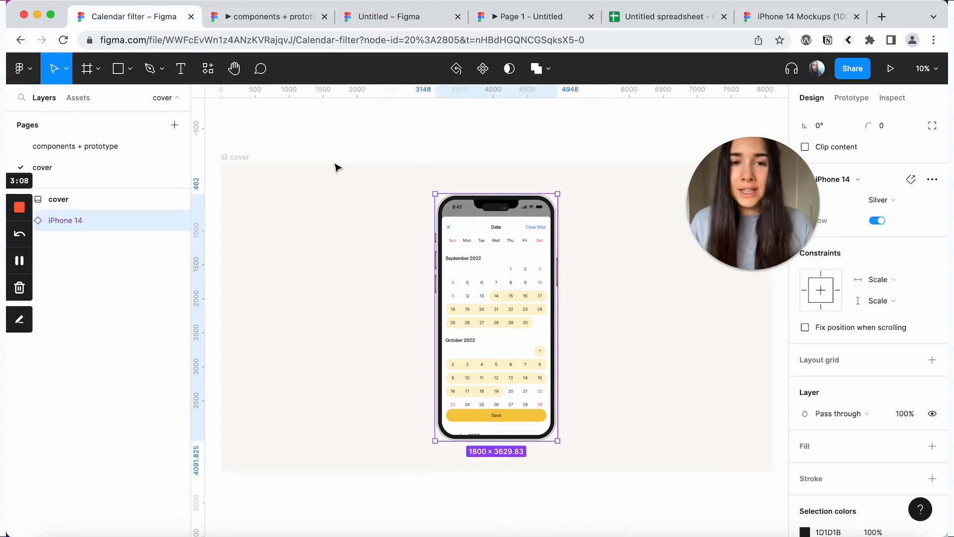
pyautogui.click(765, 16)
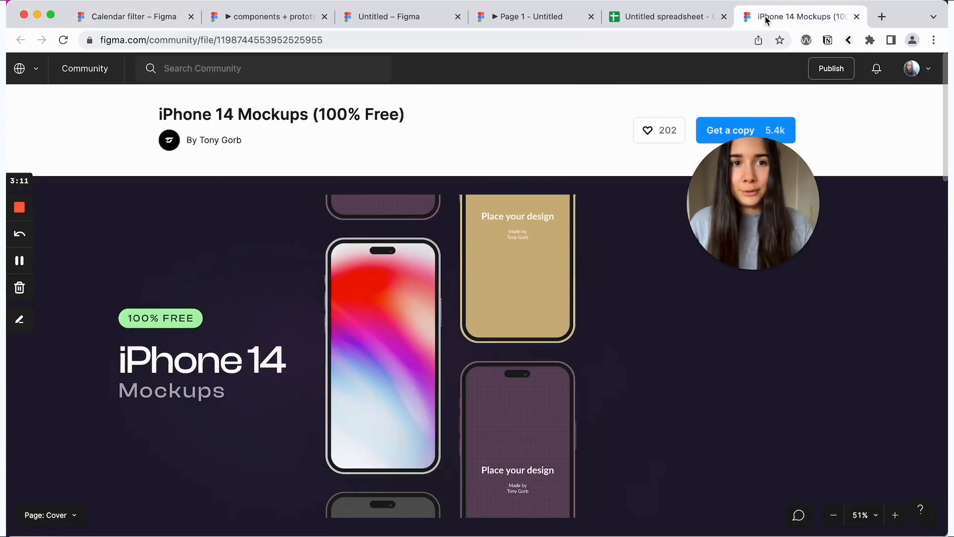
pyautogui.scroll(-1, 550, 296)
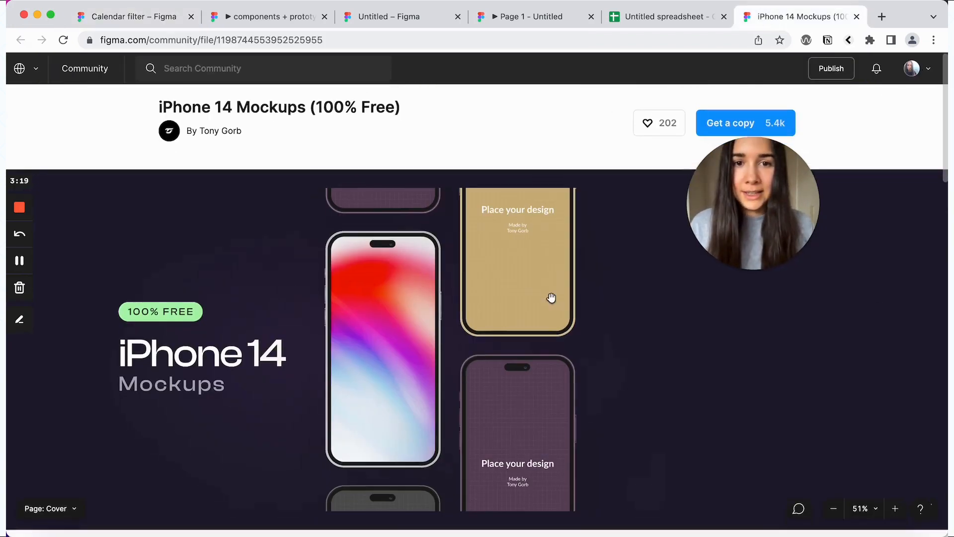